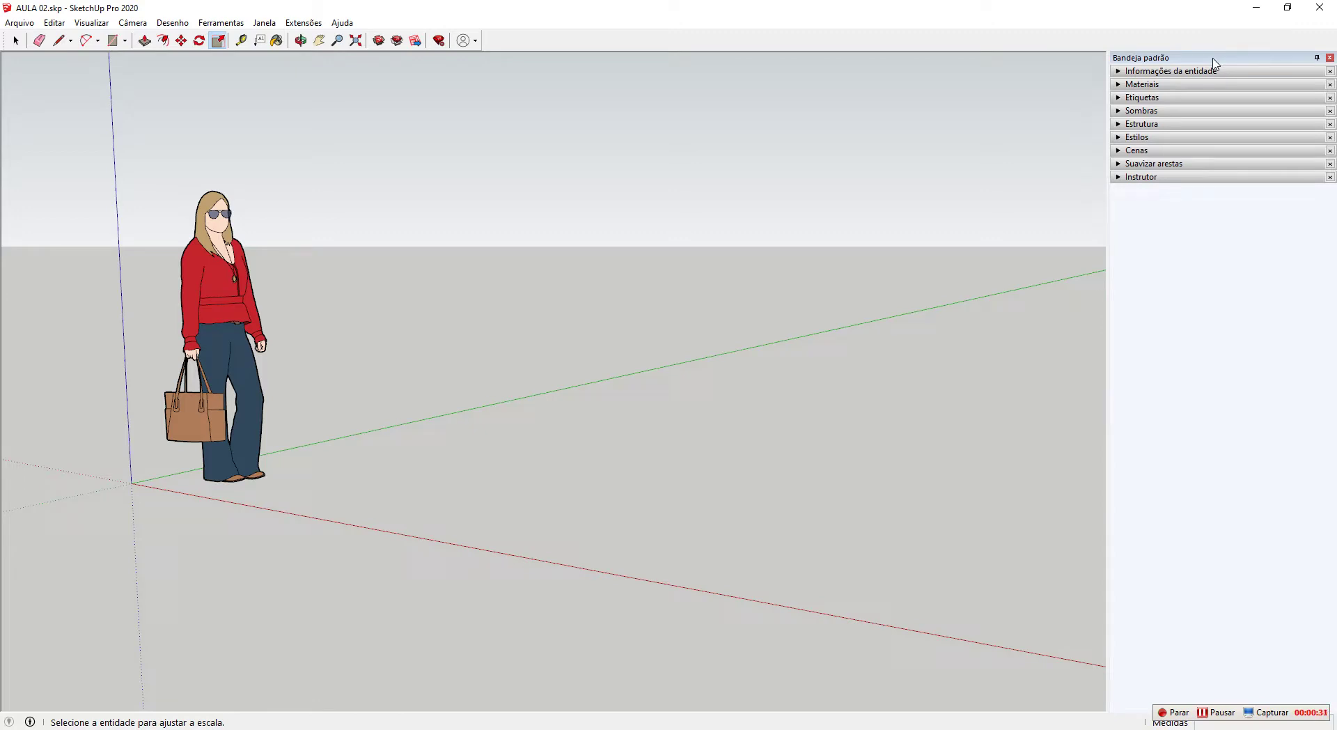
# Expand the Informações da entidade and Materiais sections of the default tray to view their contents, and collapse them again.
pyautogui.click(1195, 71)
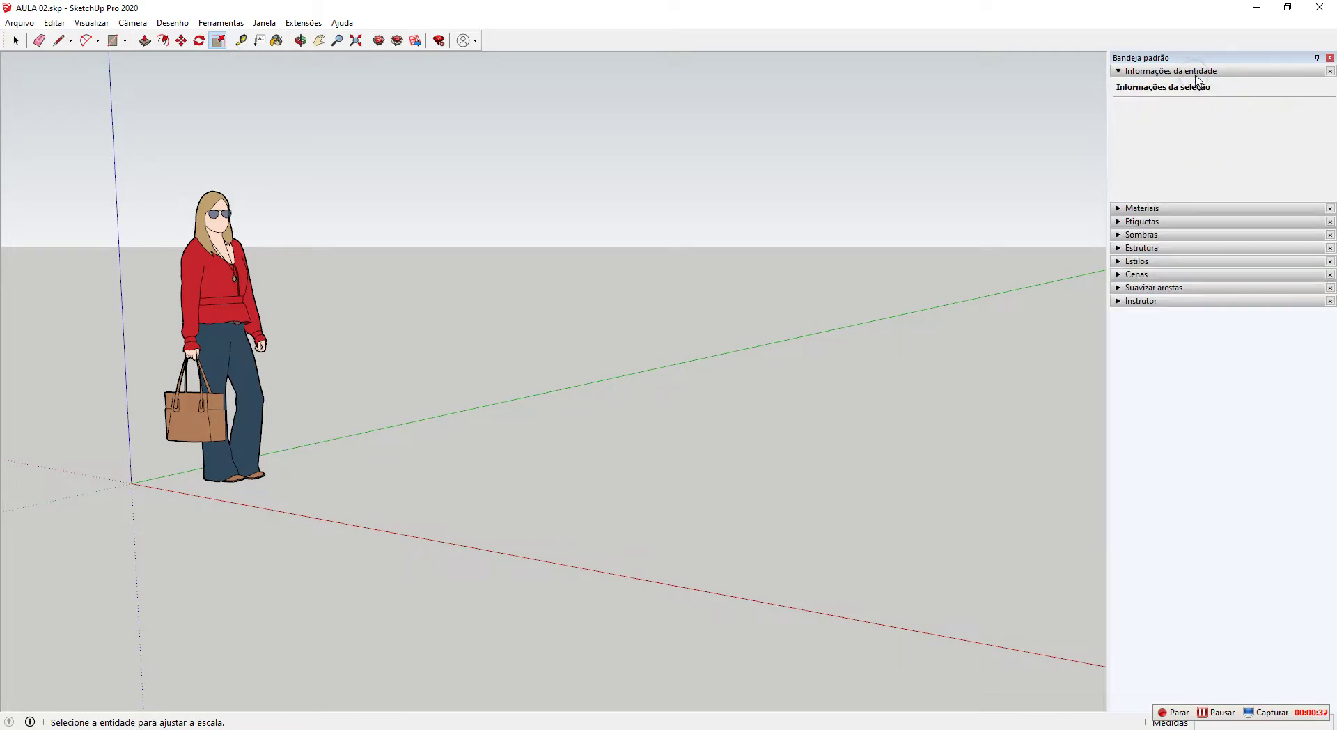
pyautogui.click(1169, 209)
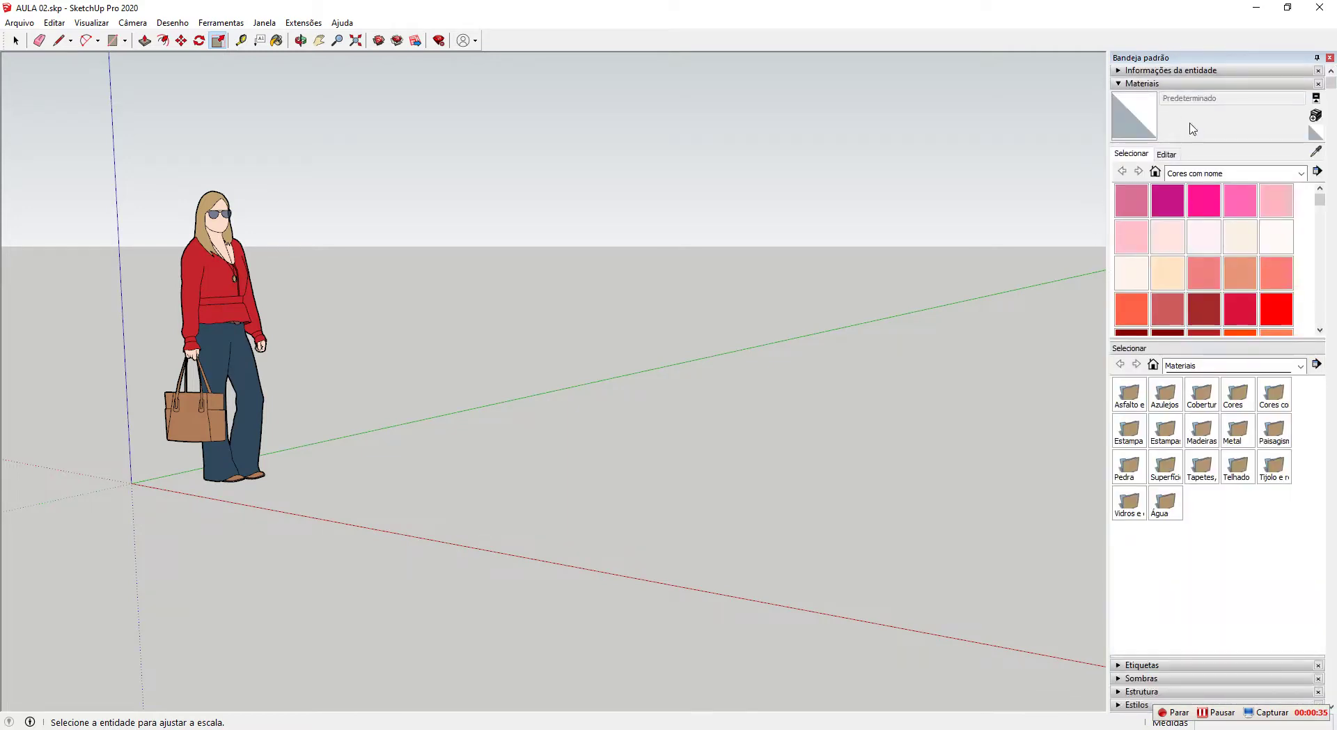
pyautogui.click(1212, 84)
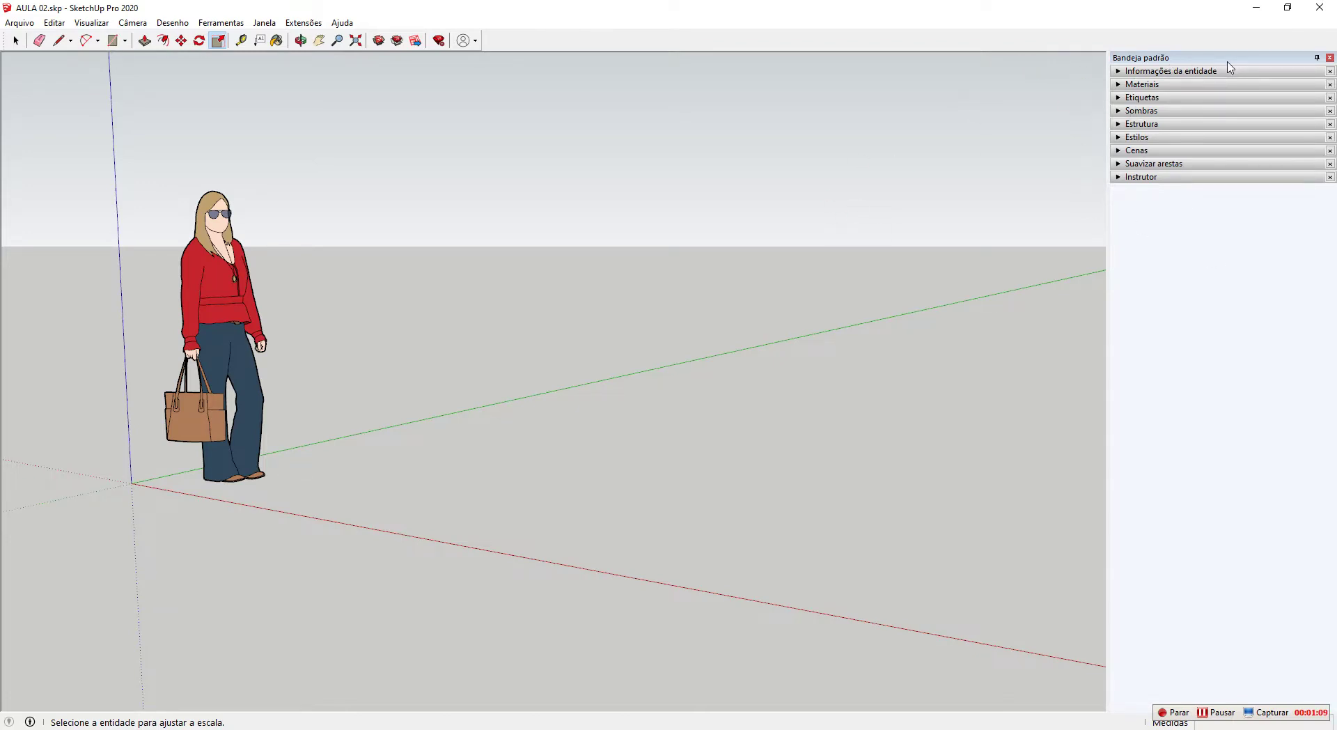
# Unpin and close the default tray, and bring it back into view.
pyautogui.click(1317, 58)
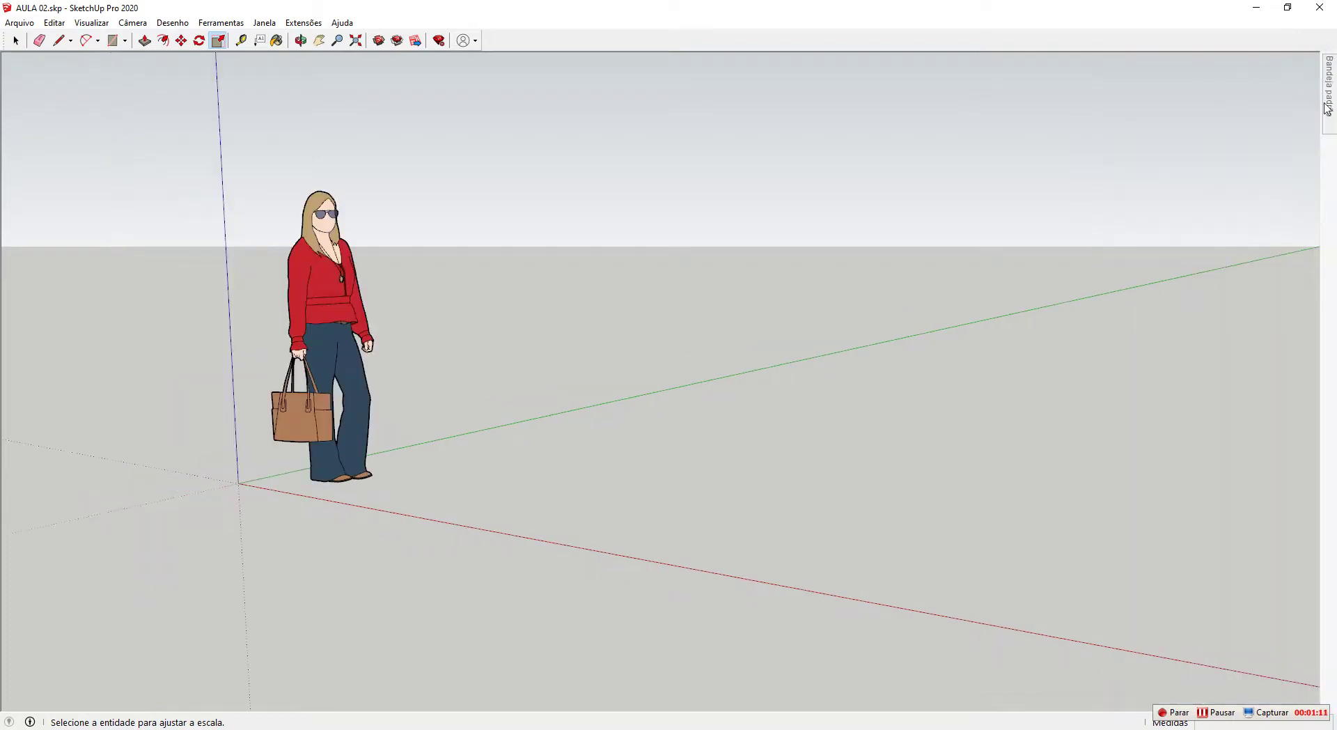
pyautogui.moveTo(1328, 108)
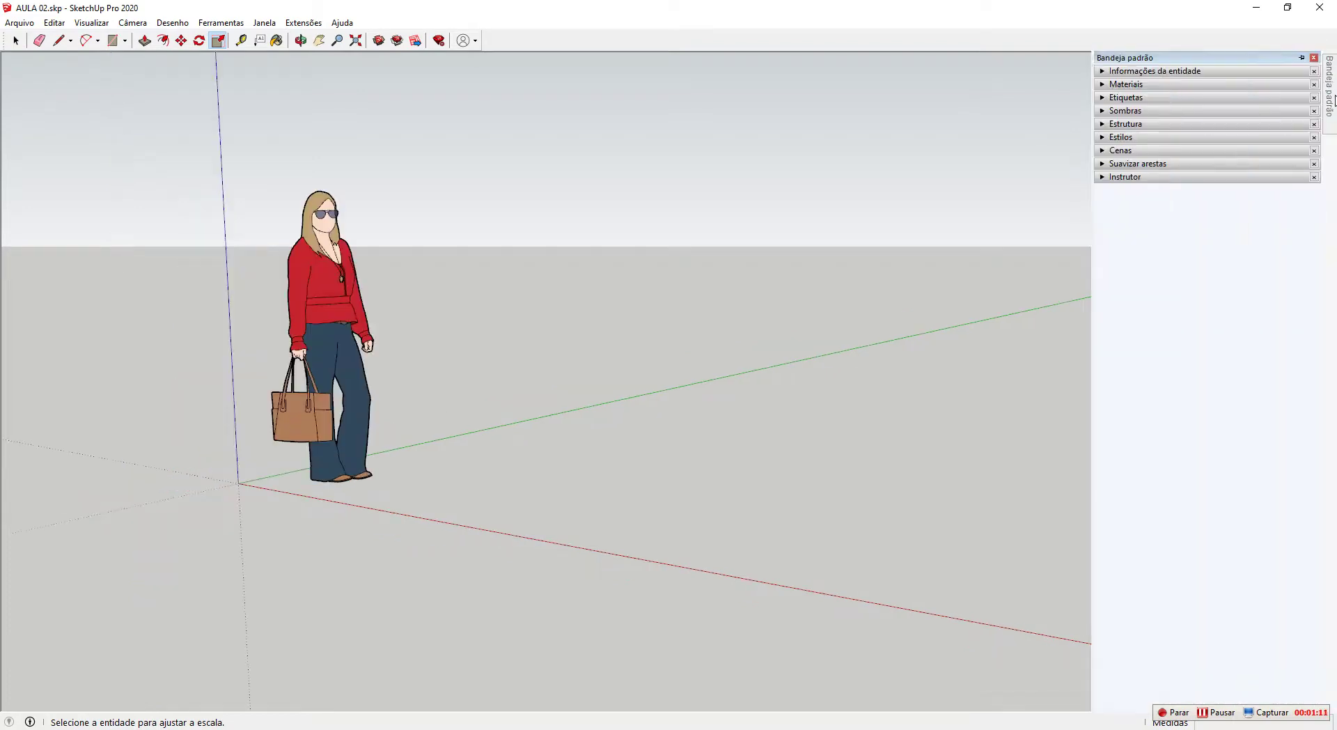
pyautogui.click(1315, 58)
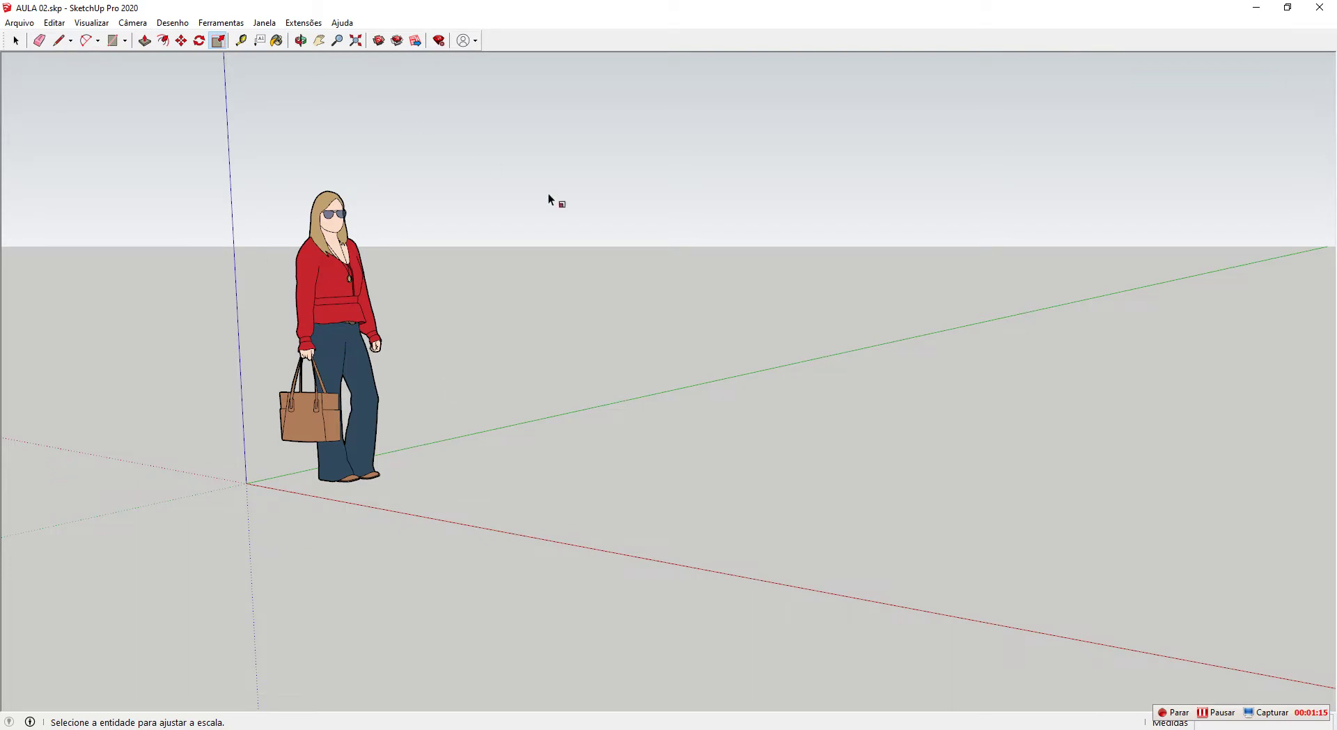
pyautogui.click(266, 23)
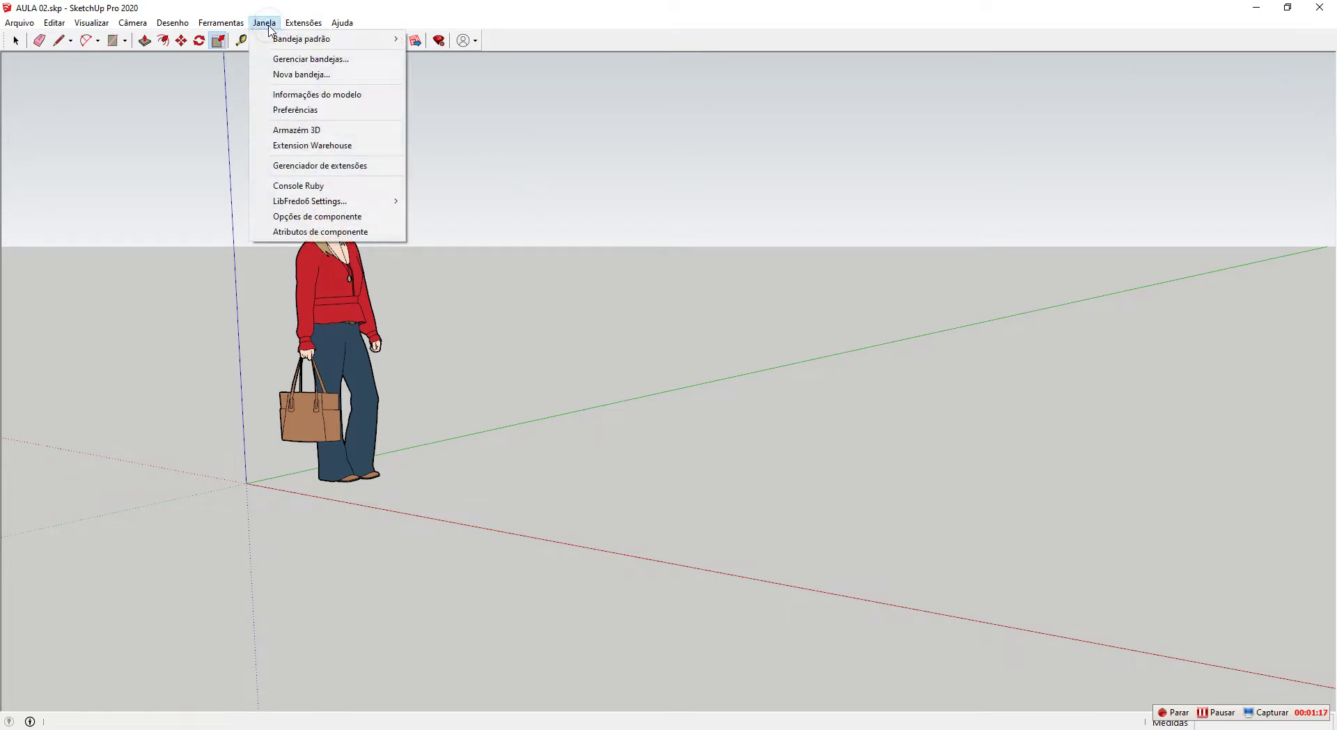
pyautogui.moveTo(308, 42)
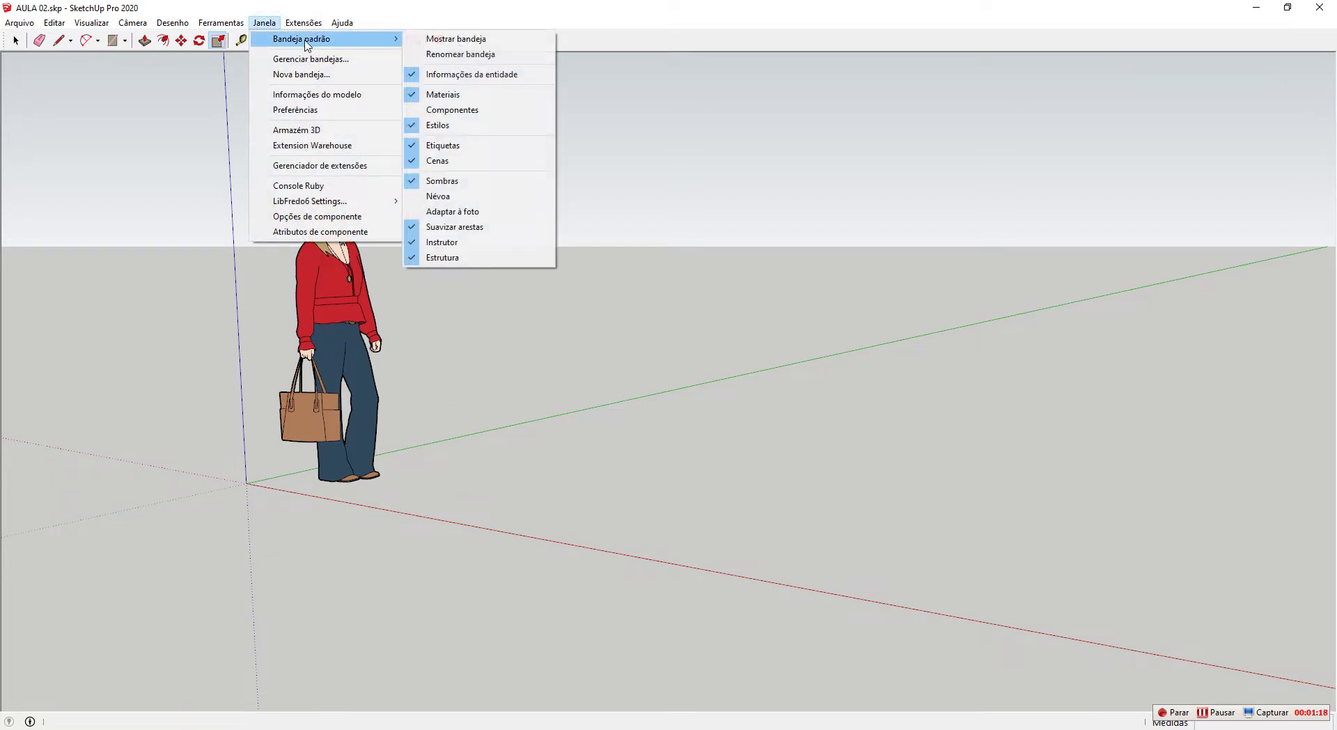
pyautogui.click(460, 40)
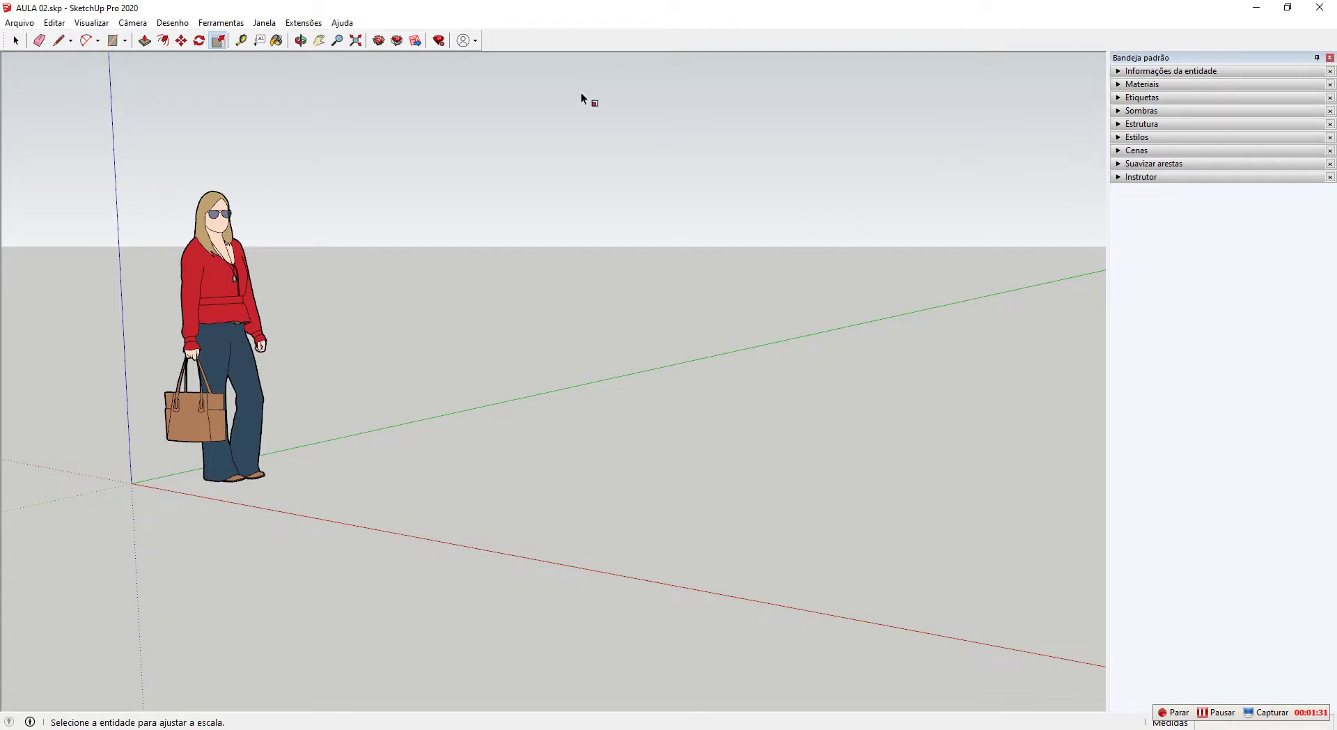
# Expand the Instrutor section to view its tool help and remove that section from the default tray.
pyautogui.click(1232, 177)
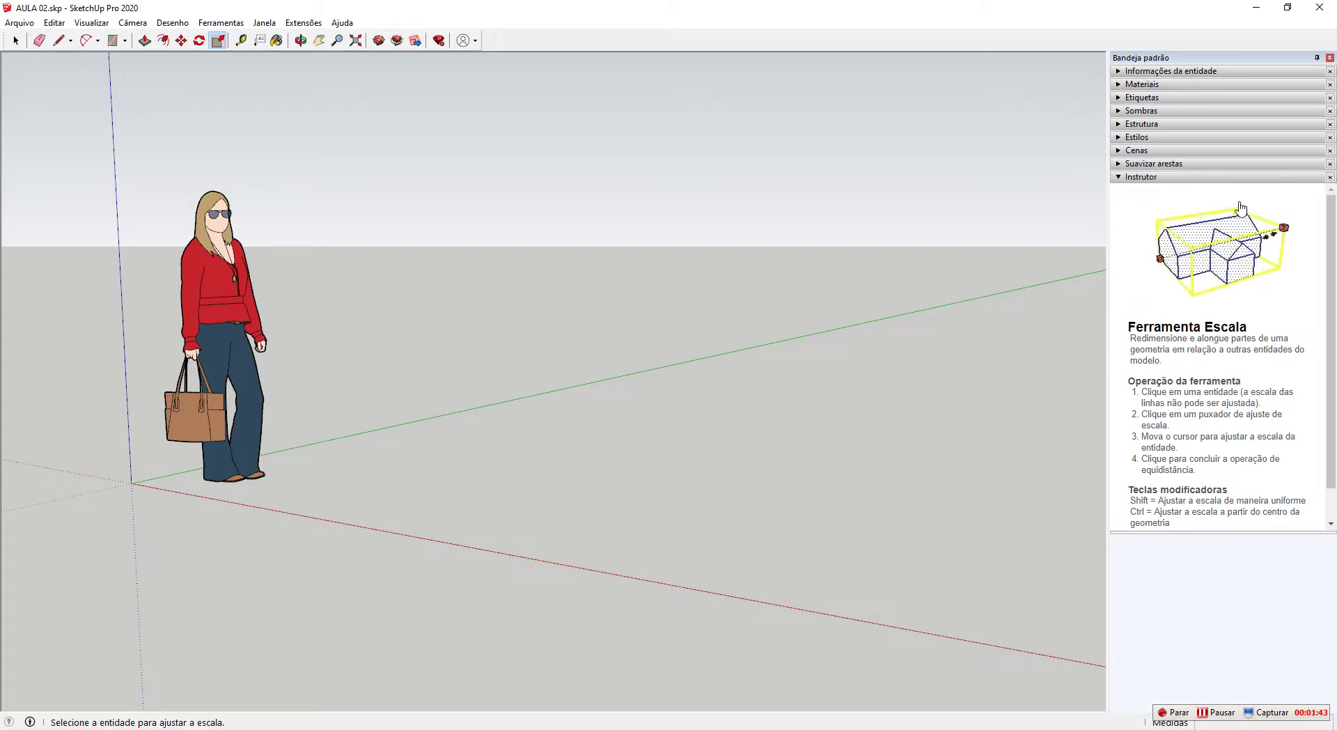
pyautogui.click(1330, 177)
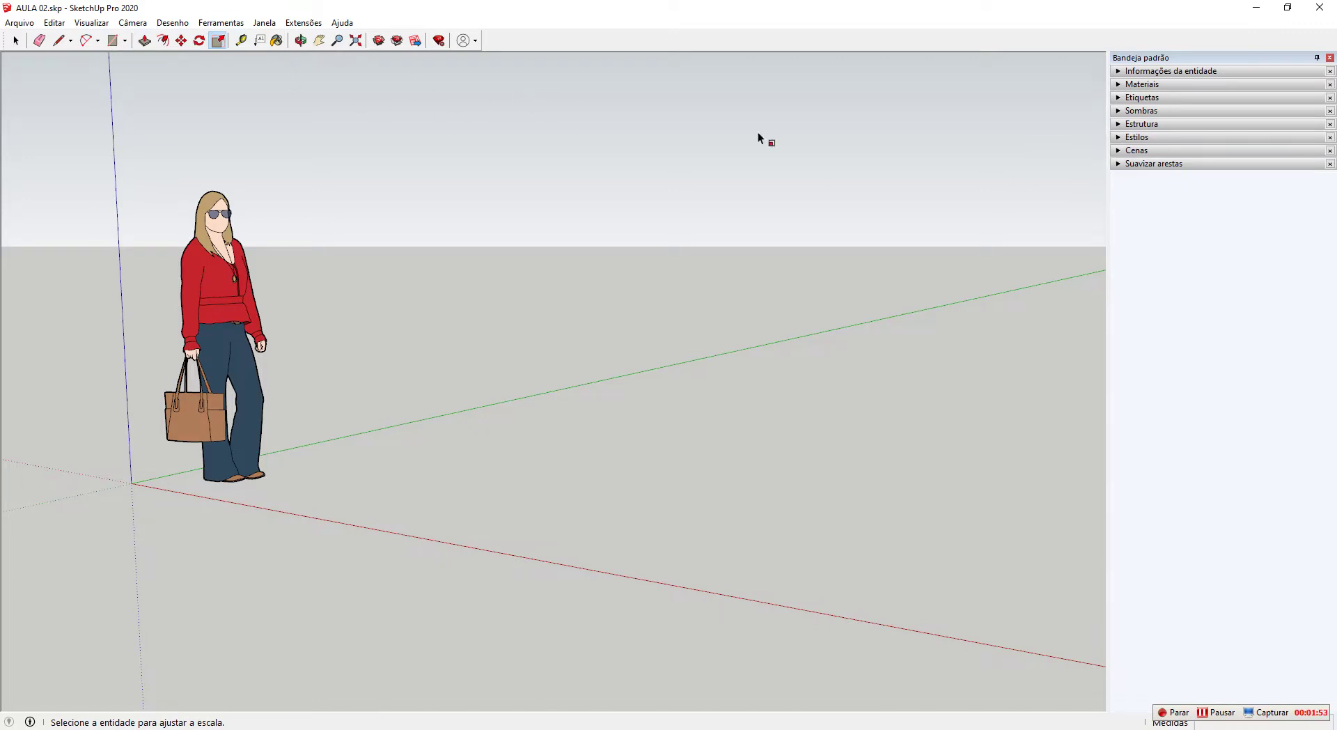
pyautogui.click(269, 26)
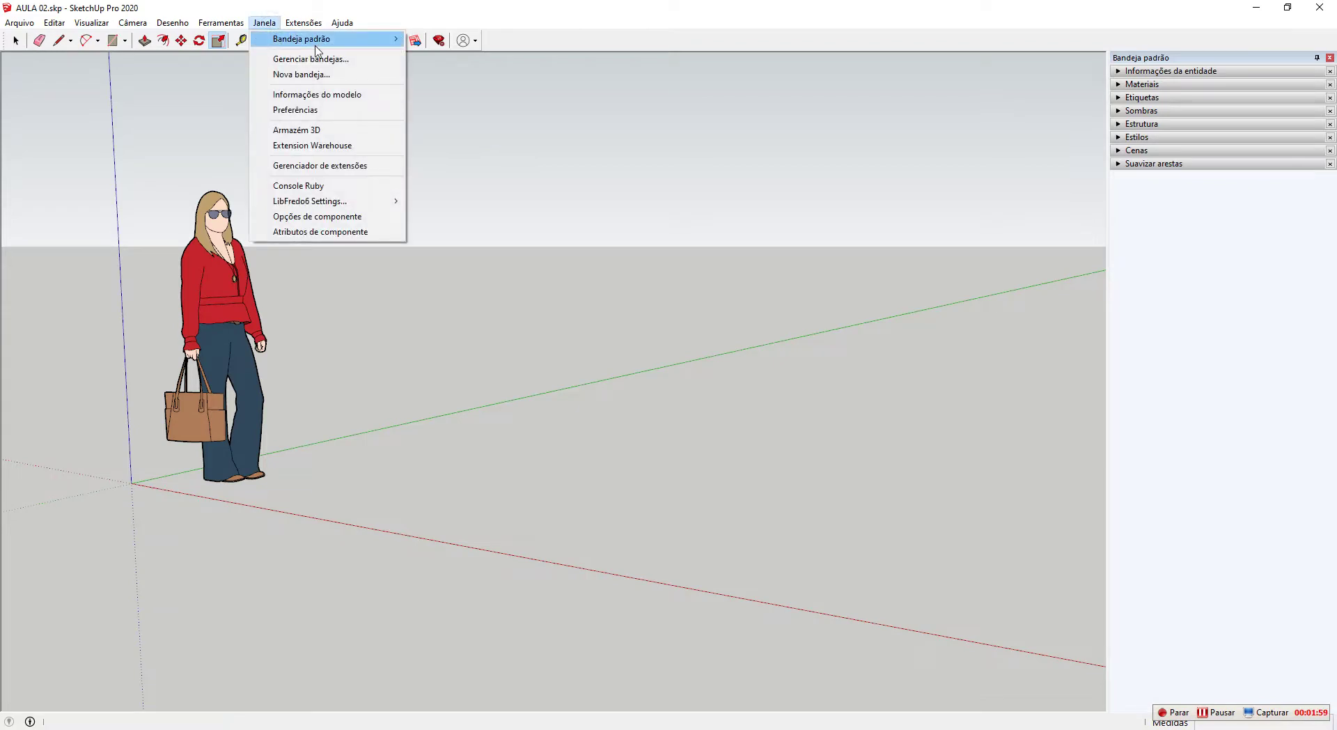
pyautogui.moveTo(322, 43)
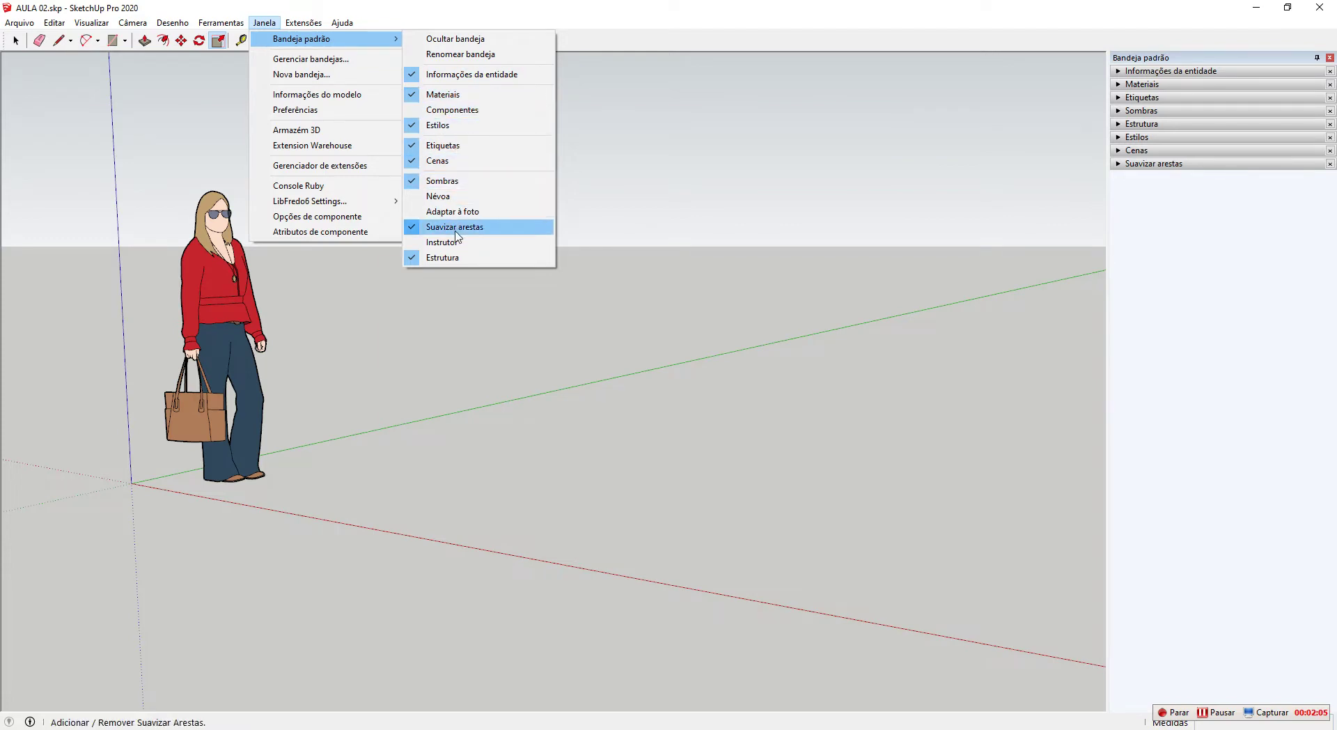
pyautogui.press('Escape')
pyautogui.press('Escape')
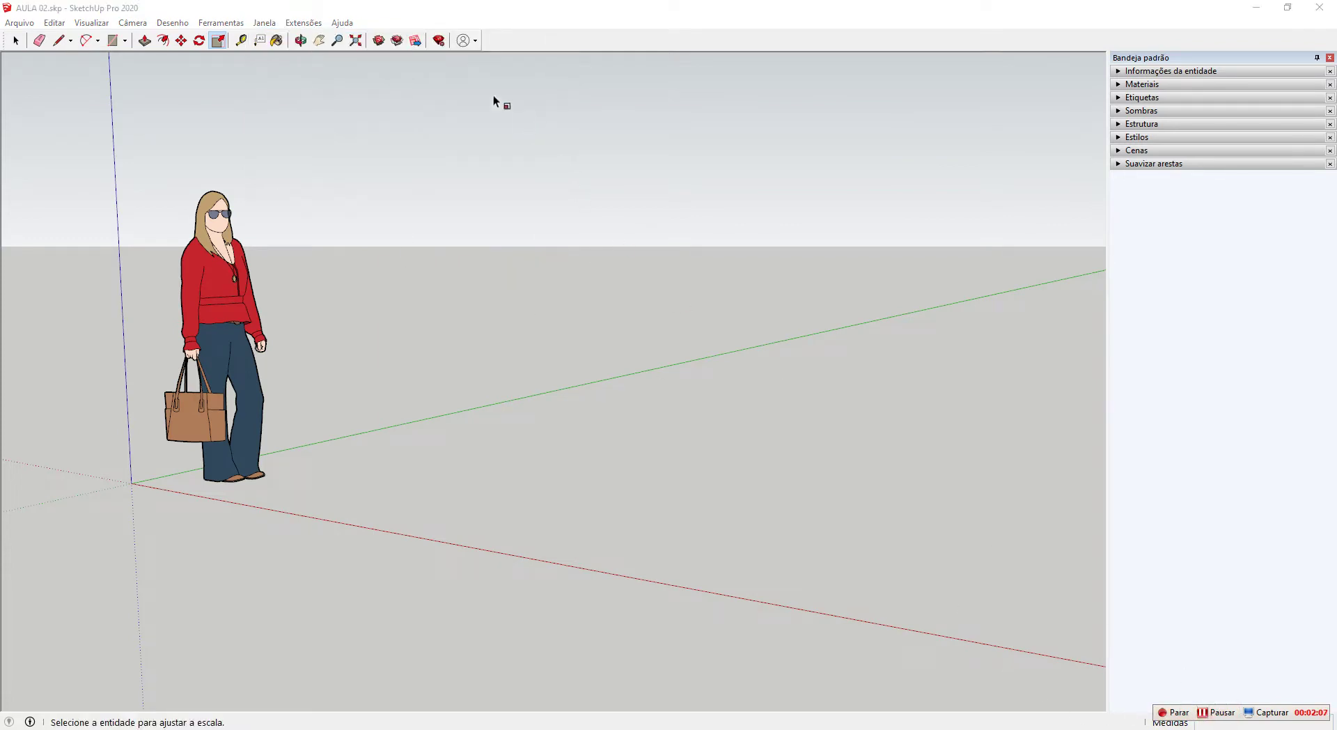
# Remove the Sombras section from the default tray, add it back, and collapse it.
pyautogui.click(304, 22)
pyautogui.moveTo(265, 23)
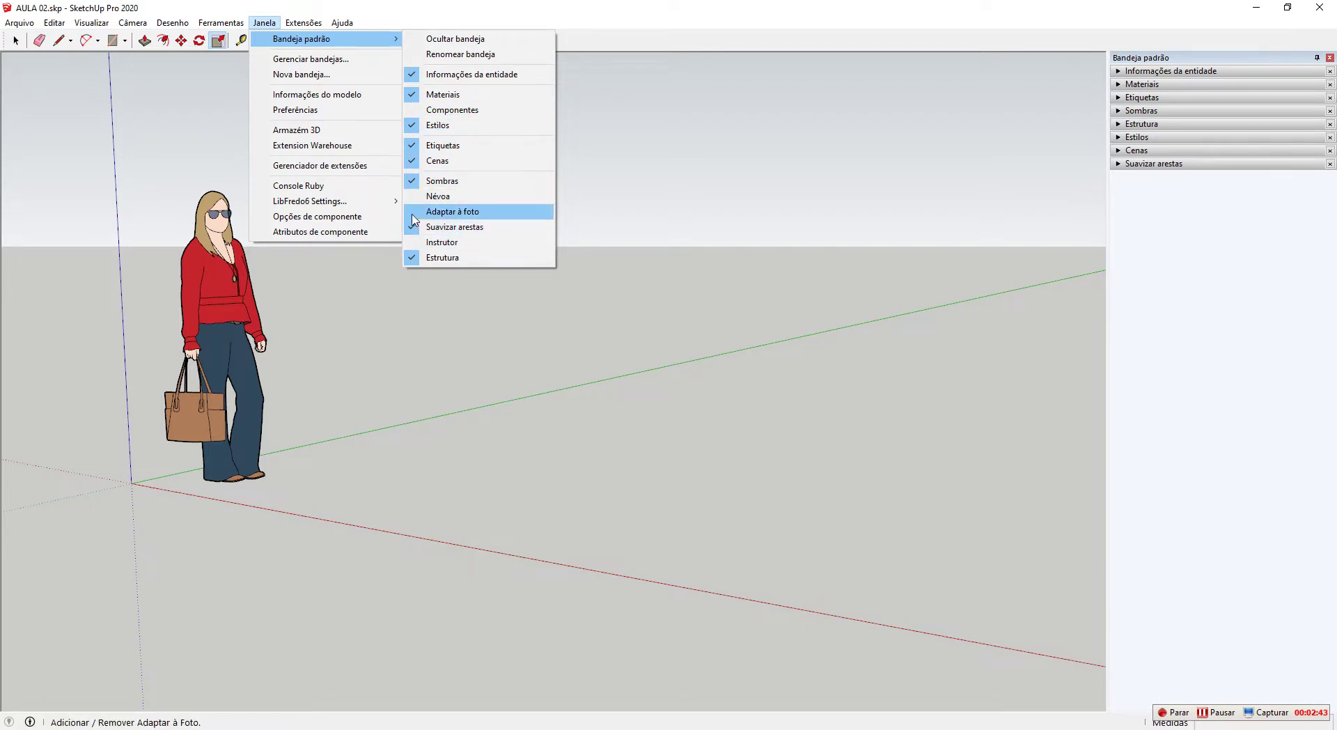
pyautogui.click(416, 182)
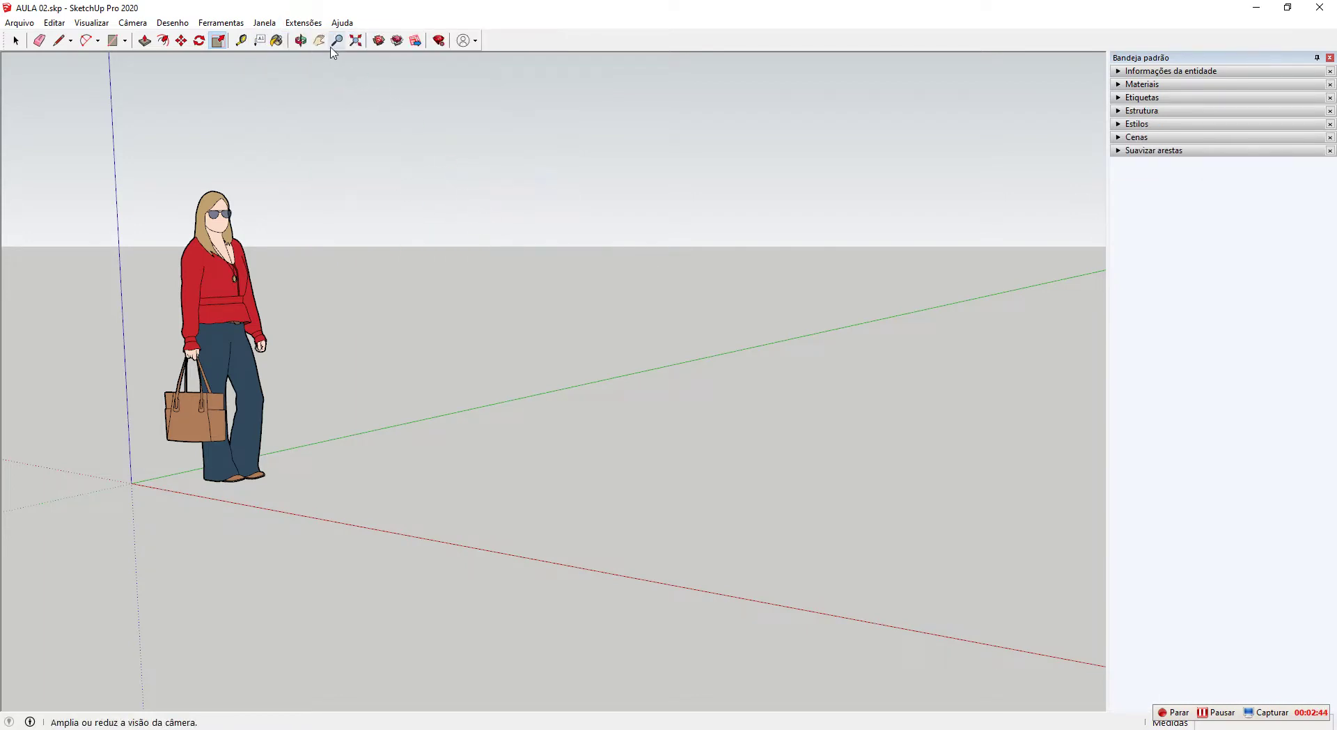
pyautogui.click(263, 23)
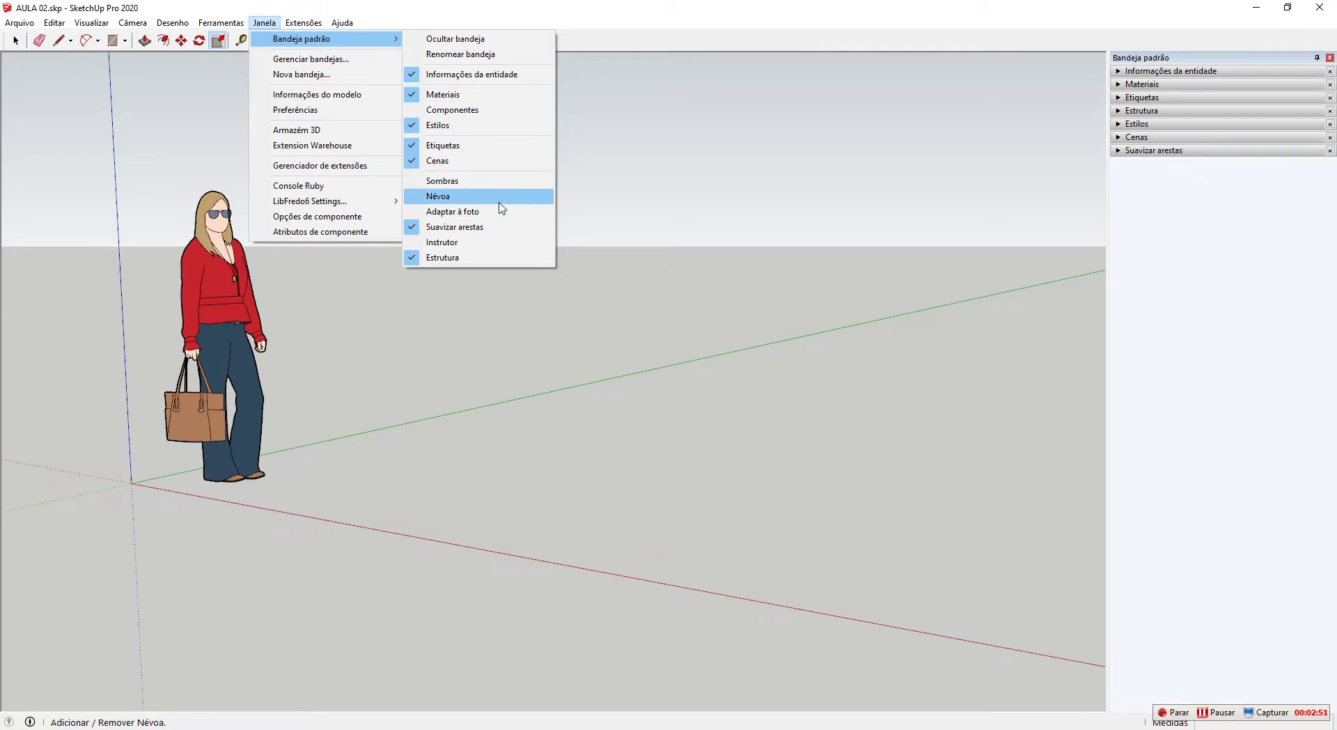
pyautogui.click(427, 183)
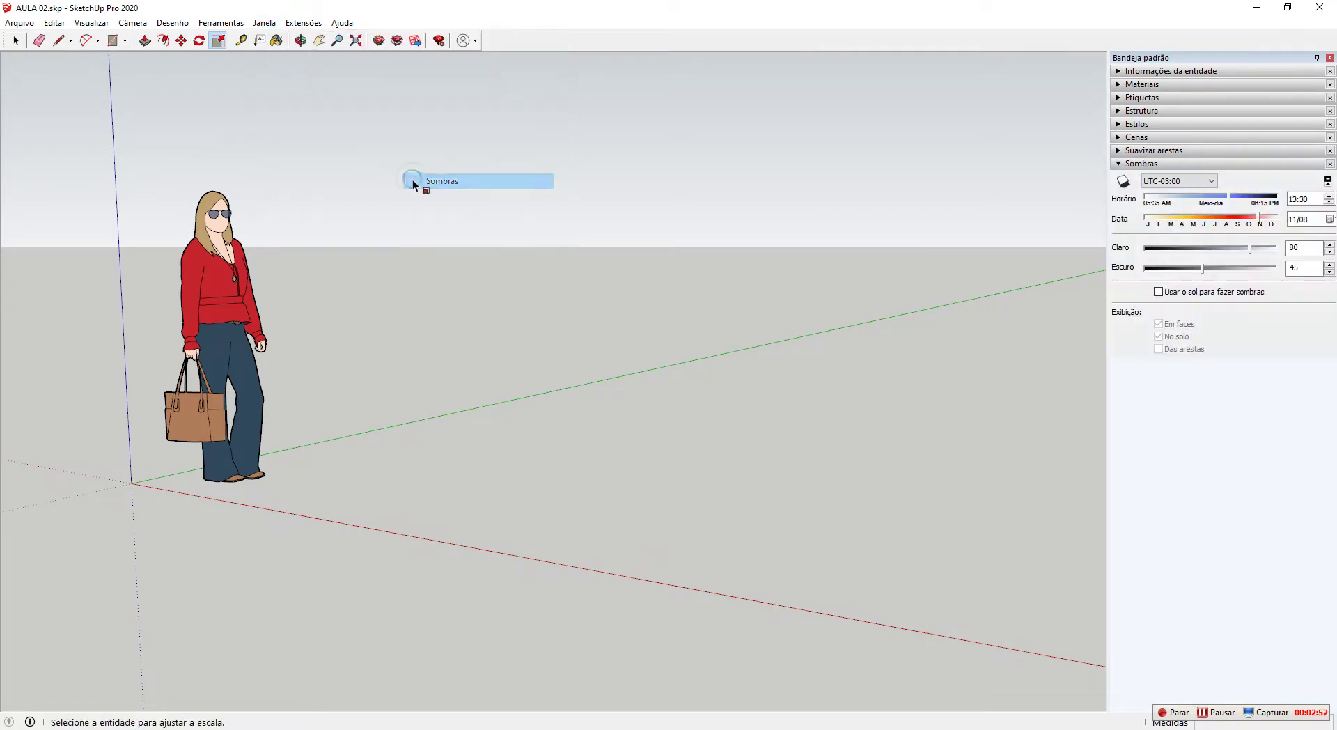
pyautogui.click(1209, 164)
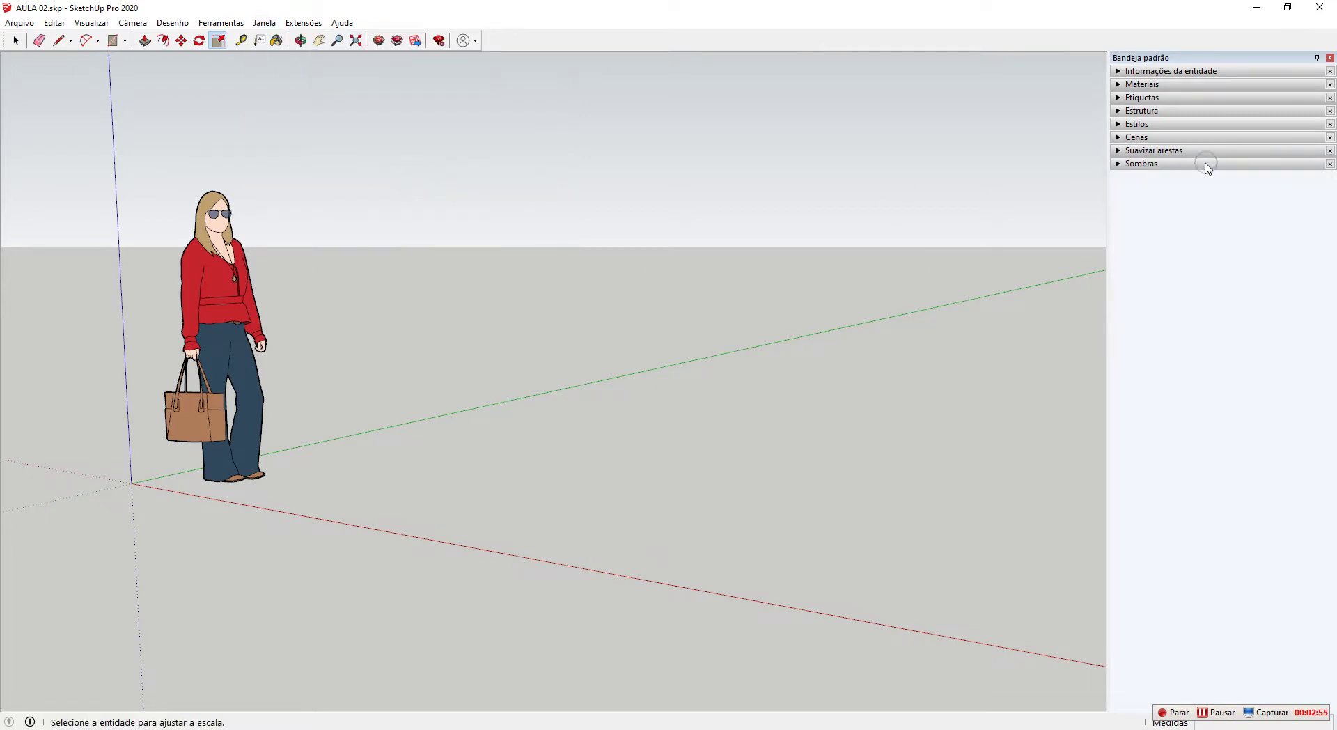
pyautogui.click(264, 22)
pyautogui.moveTo(334, 39)
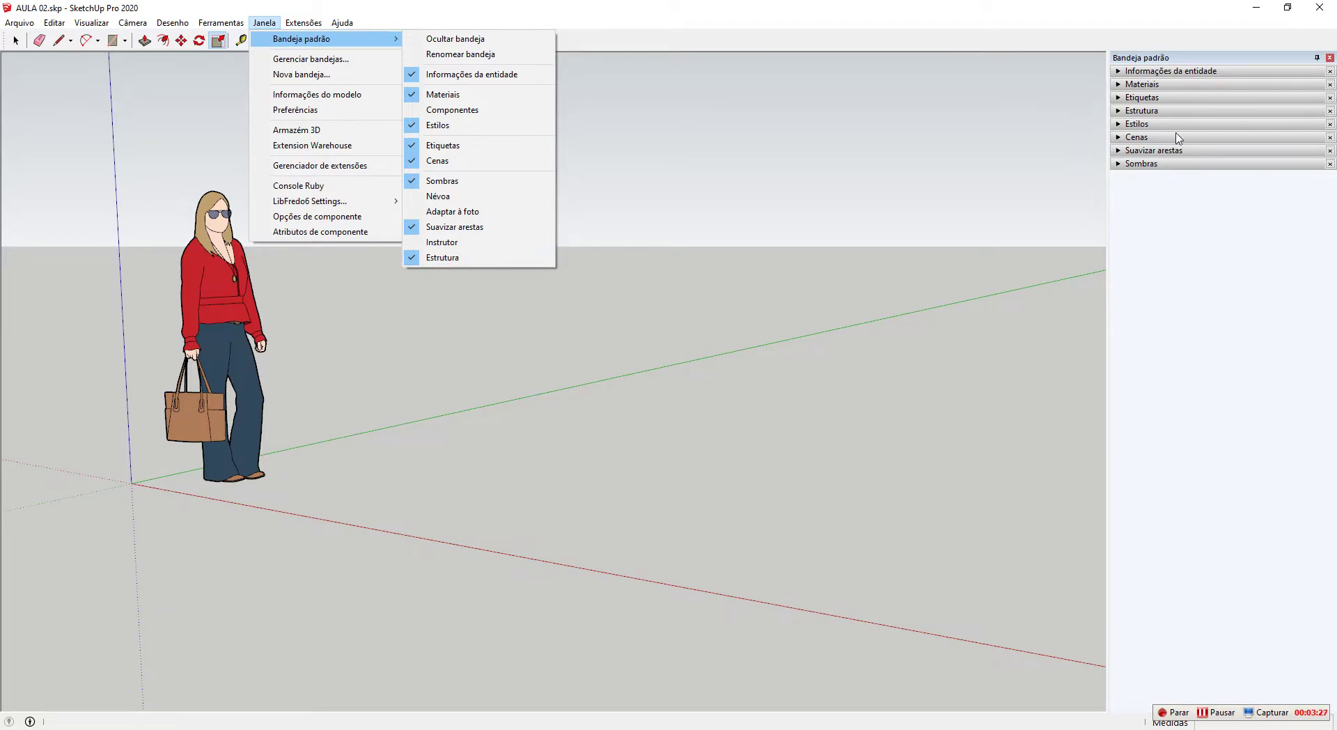
pyautogui.click(1210, 286)
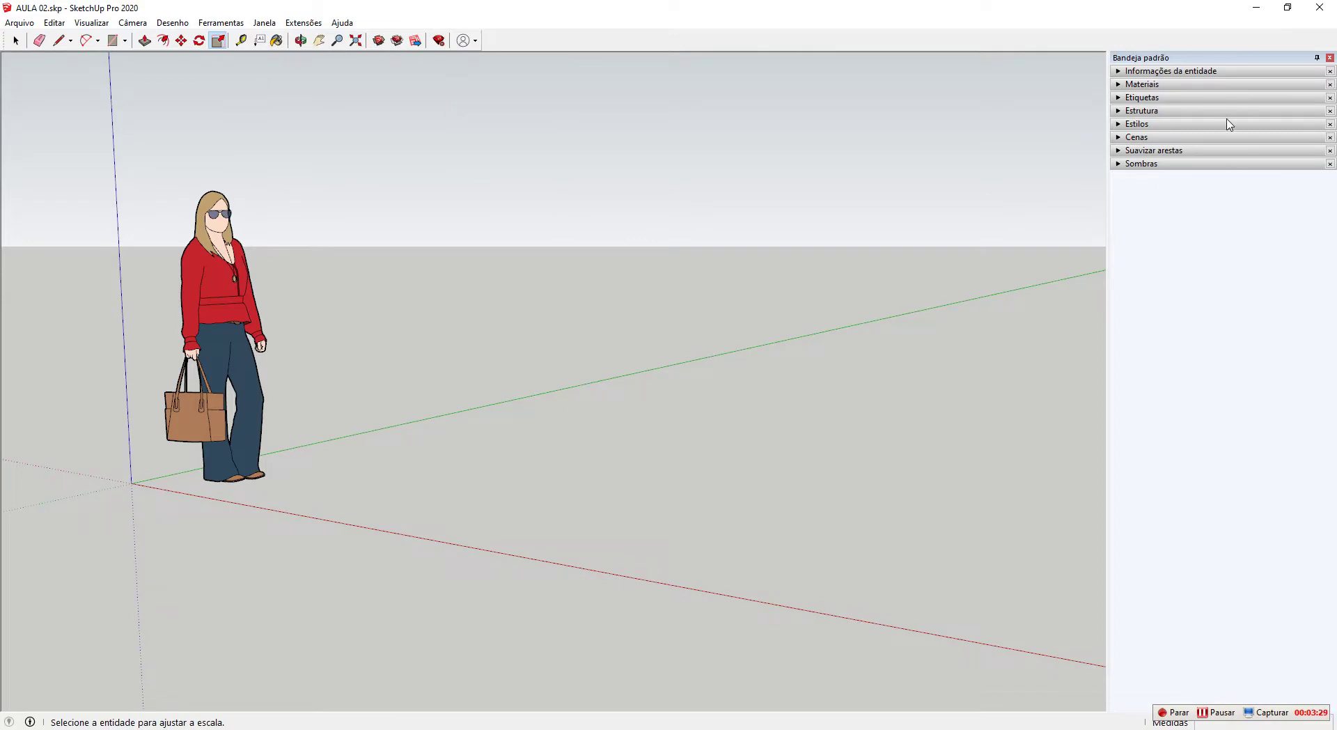
# Move the Estrutura section to the end of the default tray and expand Informações da entidade.
pyautogui.moveTo(1144, 112); pyautogui.dragTo(1182, 198)
pyautogui.click(1242, 71)
pyautogui.click(1243, 71)
pyautogui.click(1242, 71)
pyautogui.click(1241, 71)
pyautogui.click(1239, 71)
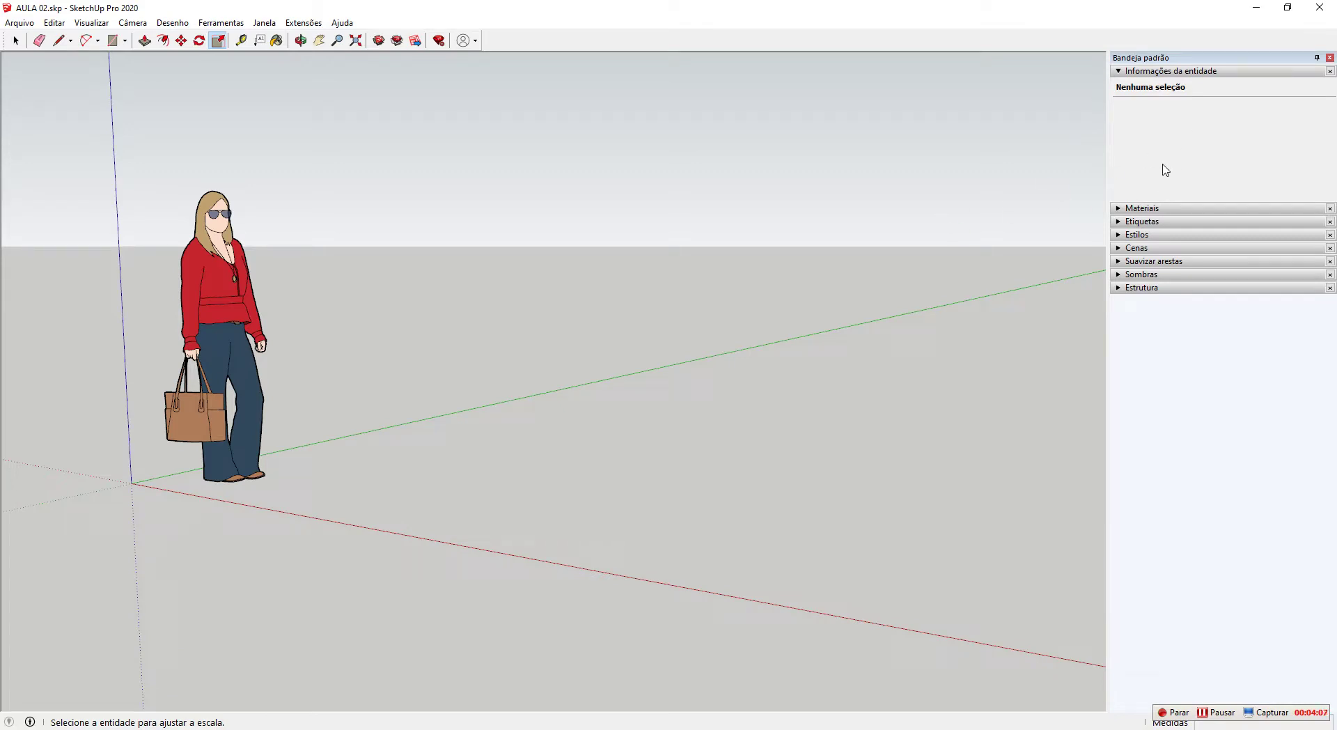
# Draw a circle with an area of about 1.19 m² on the ground between the red and green axes.
pyautogui.moveTo(562, 503); pyautogui.dragTo(785, 337, button='middle')
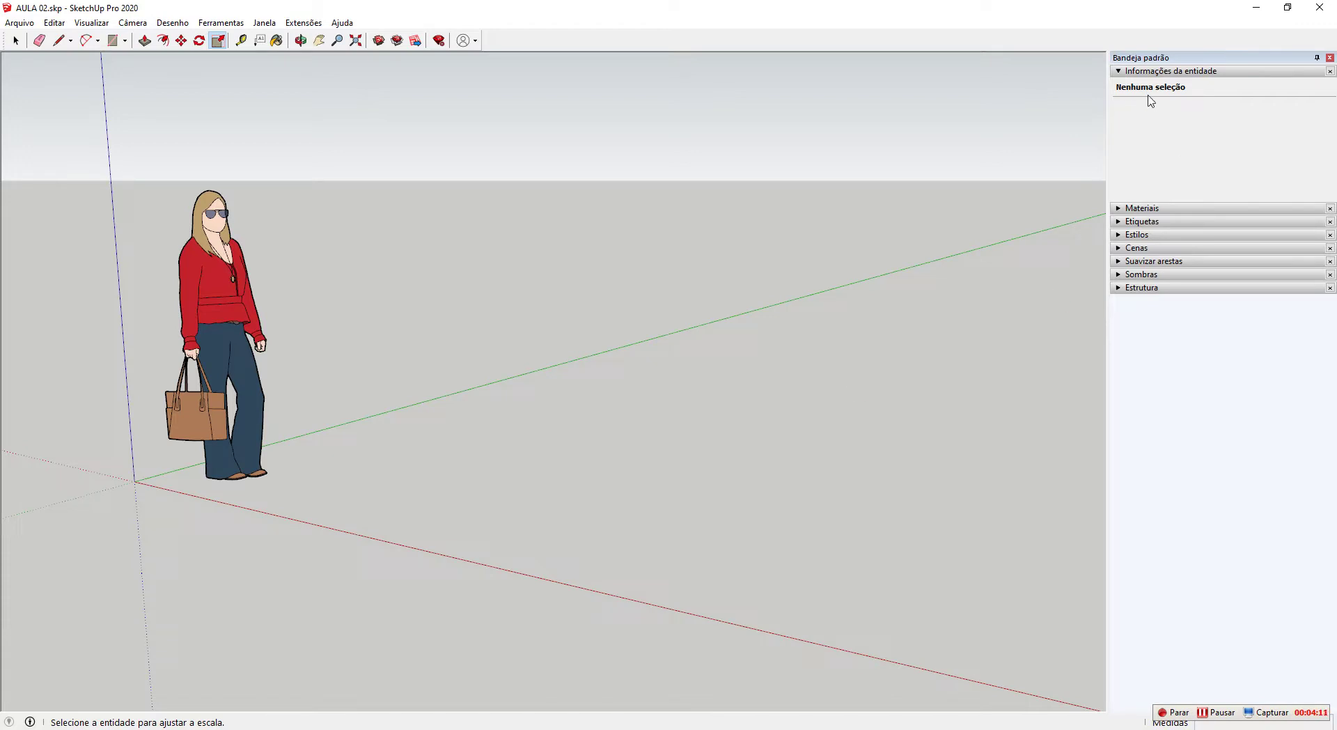
pyautogui.moveTo(715, 403); pyautogui.dragTo(600, 506, button='middle')
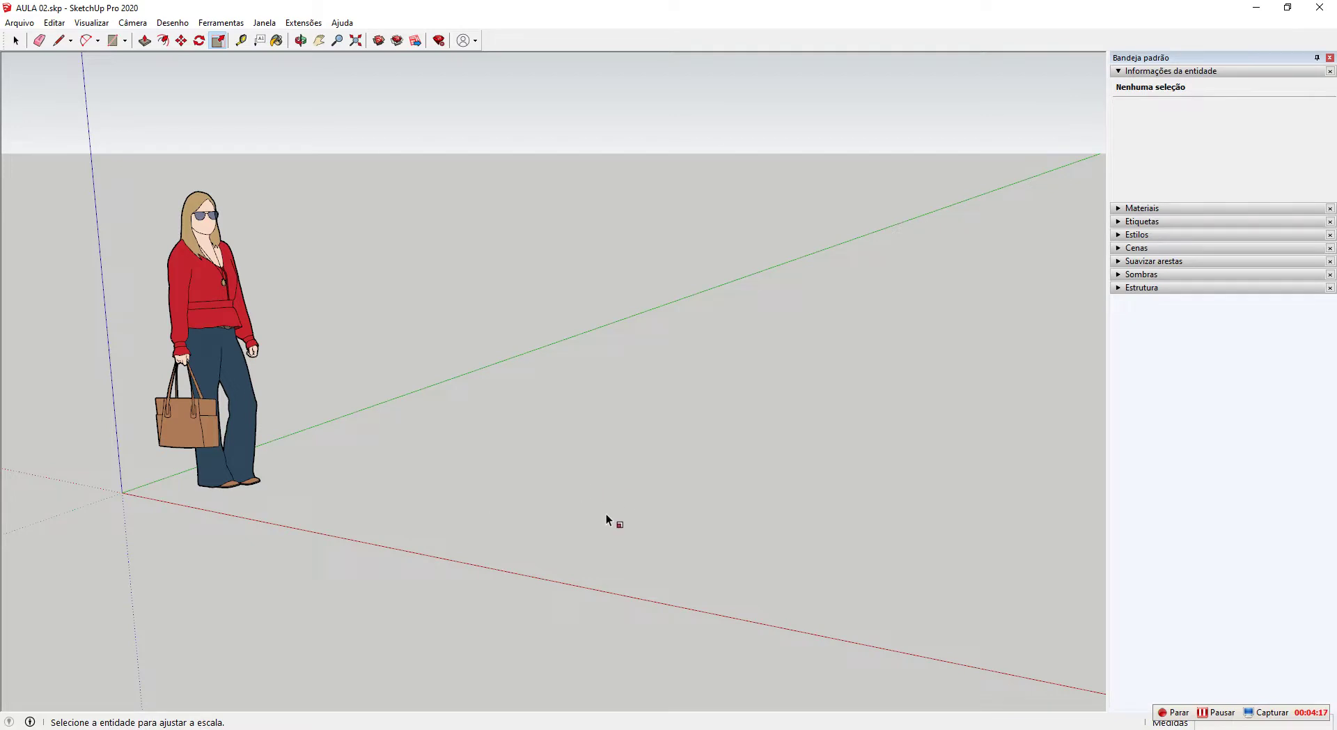
pyautogui.press('c')
pyautogui.click(587, 509)
pyautogui.click(647, 483)
pyautogui.press('space')
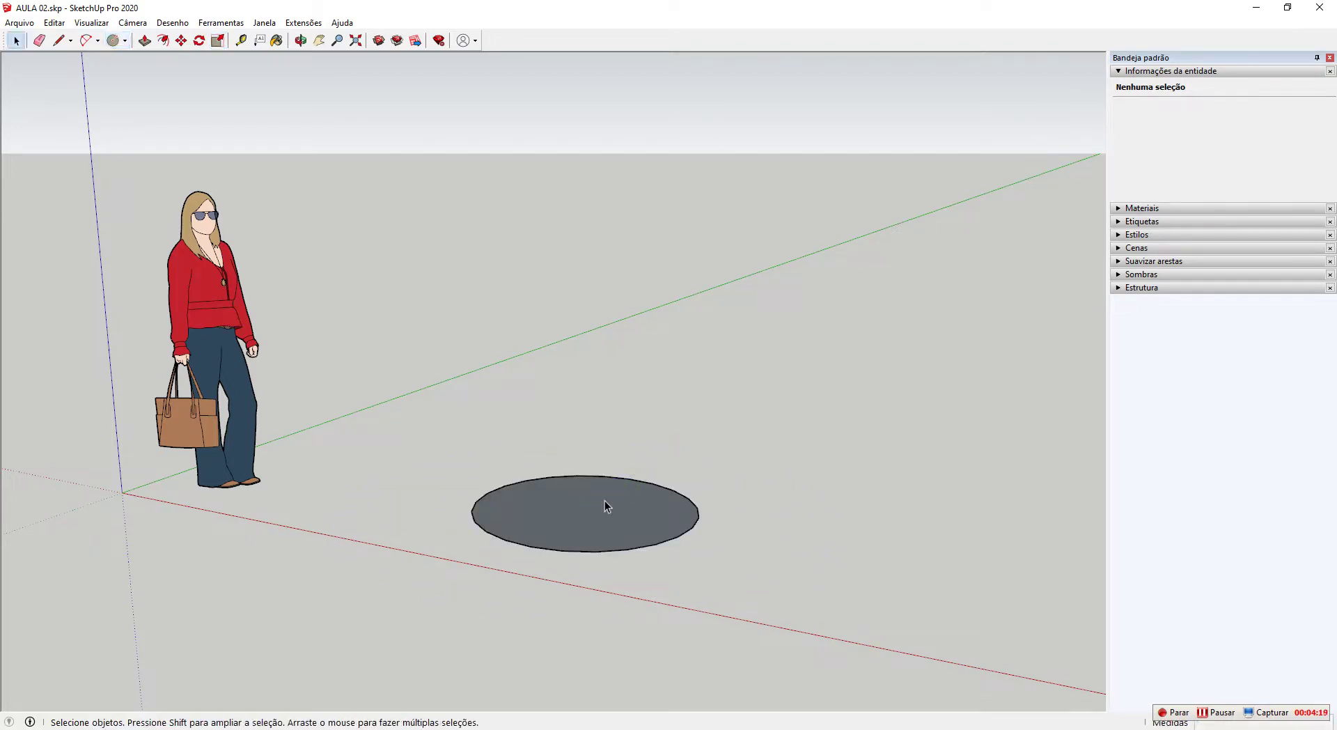
# Select the circle's face and examine its label and area in the entity information.
pyautogui.click(902, 468)
pyautogui.click(585, 523)
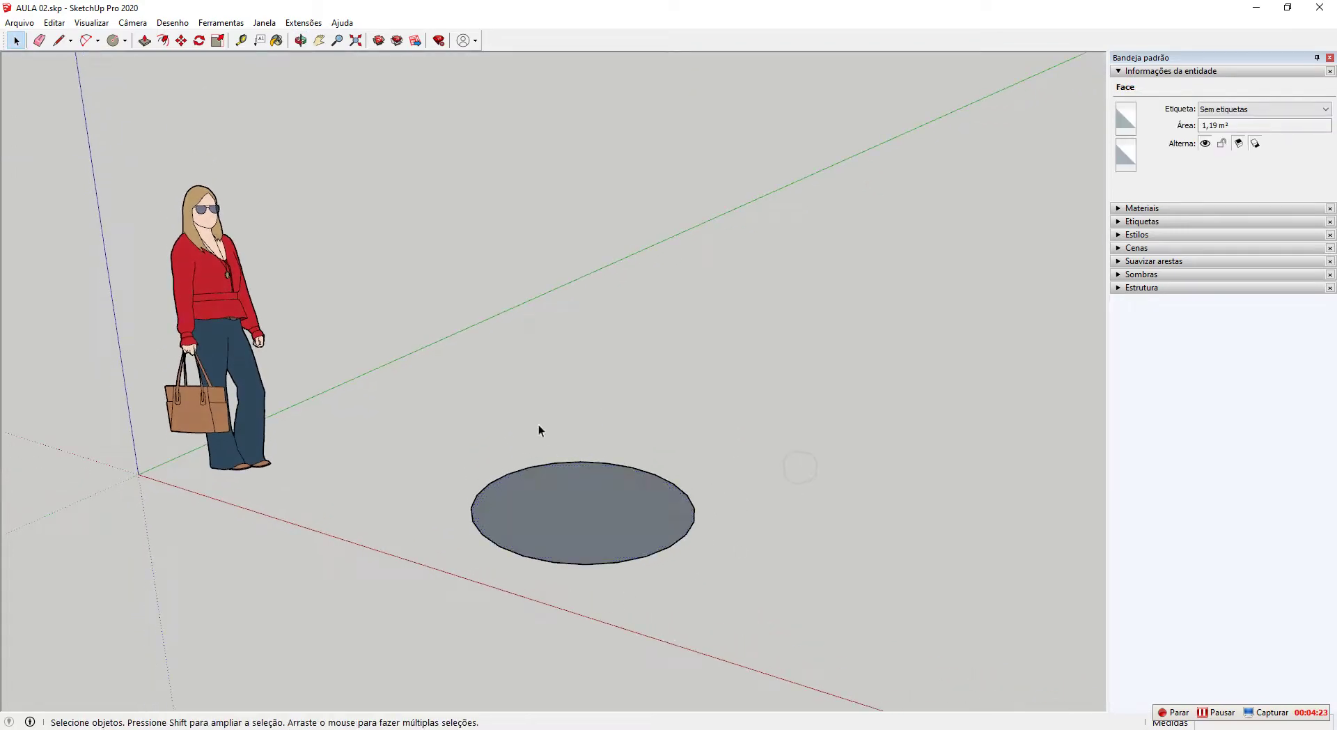
pyautogui.click(541, 433)
pyautogui.scroll(2, 651, 570)
pyautogui.click(466, 542)
pyautogui.scroll(4, 611, 519)
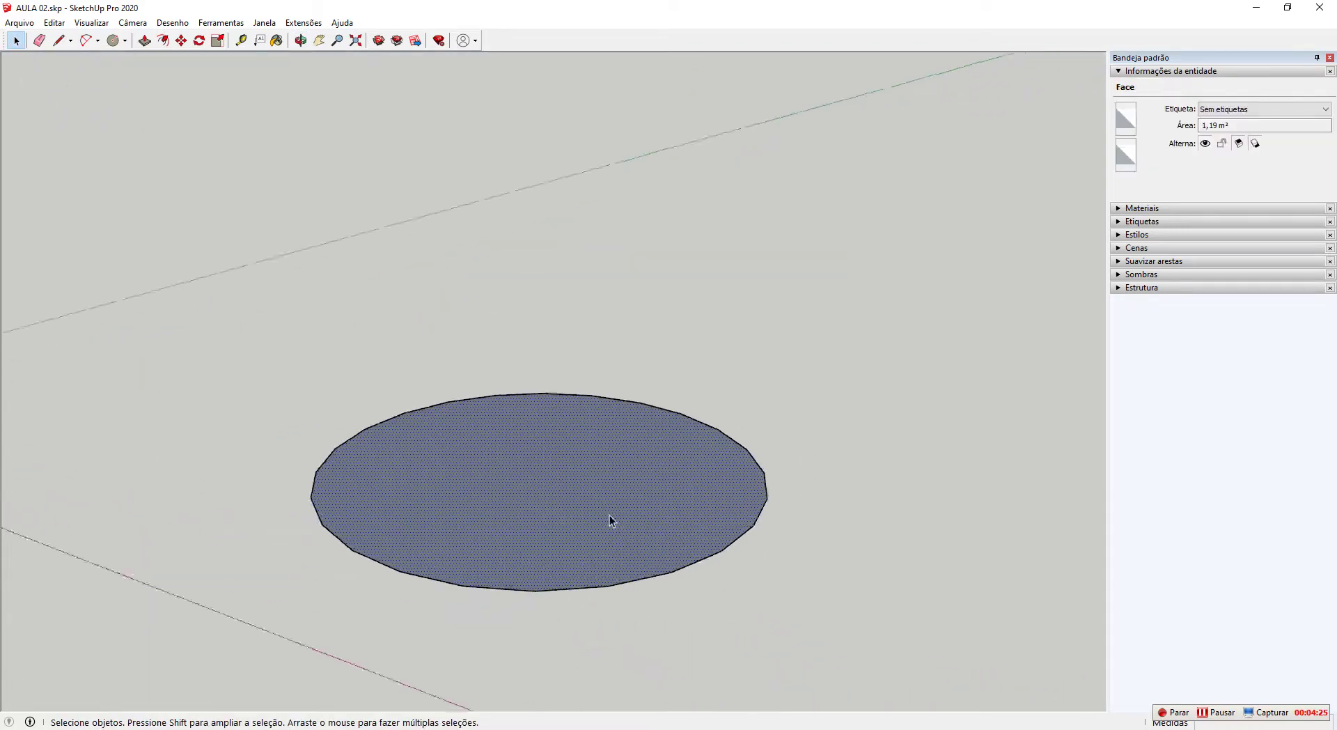
pyautogui.scroll(-2, 440, 450)
pyautogui.scroll(-3, 436, 454)
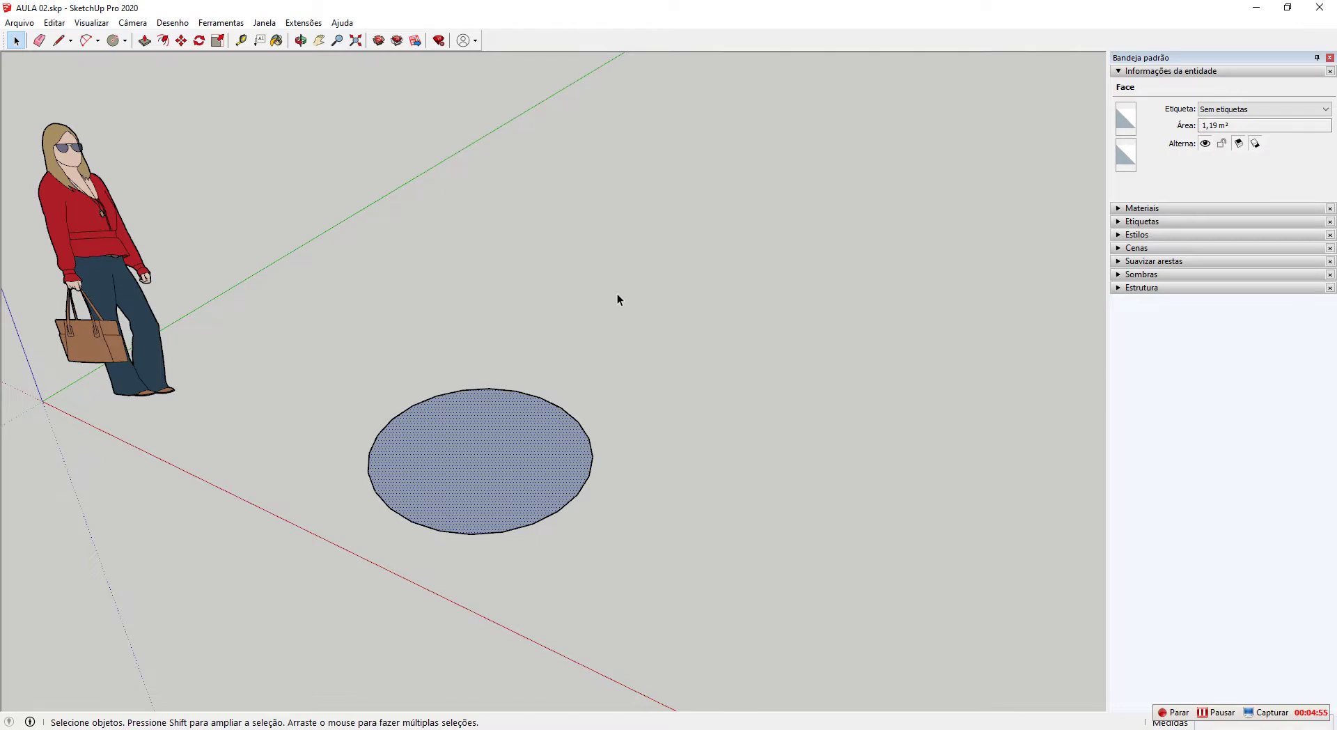
pyautogui.press('r')
pyautogui.click(620, 320)
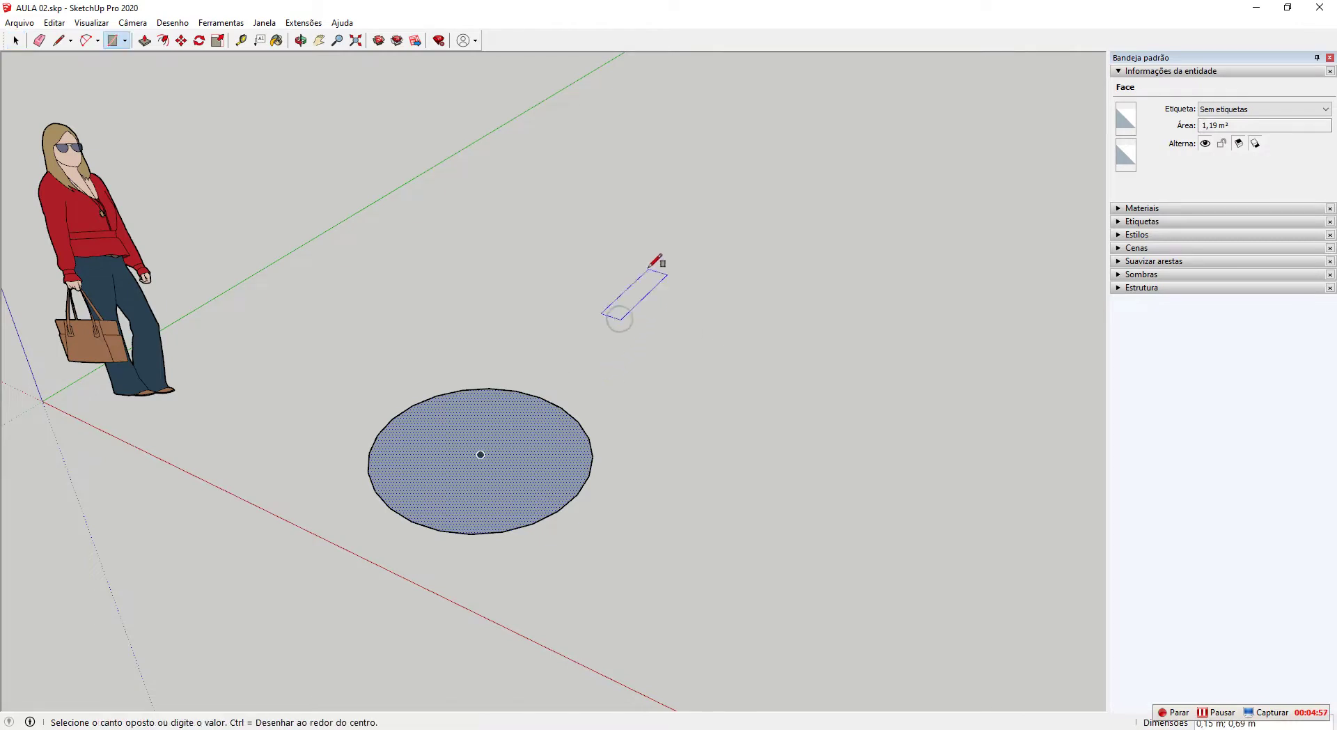
pyautogui.press('Escape')
pyautogui.press('space')
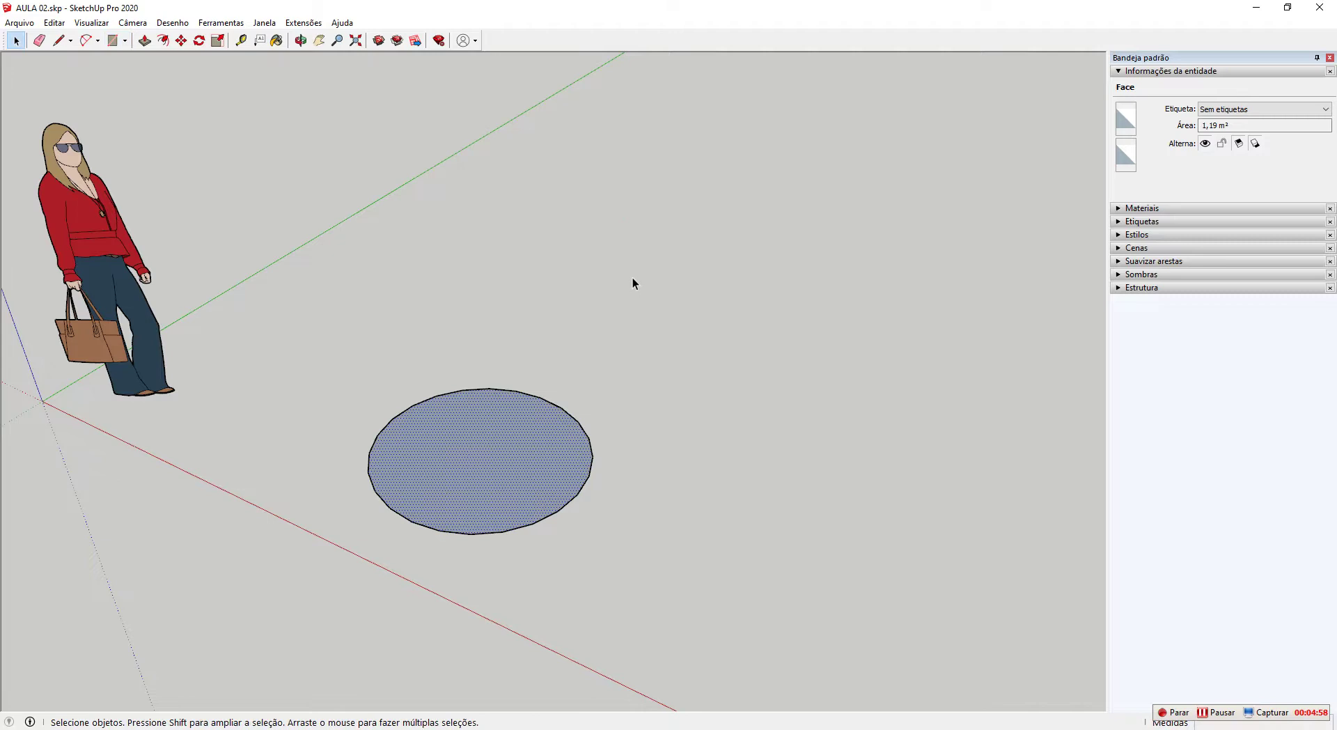
# Draw a rectangle on the ground behind the circle, farther from the origin.
pyautogui.press('r')
pyautogui.click(590, 293)
pyautogui.click(764, 247)
pyautogui.press('space')
# Extrude the rectangle upward into a low box with Push/Pull.
pyautogui.click(688, 288)
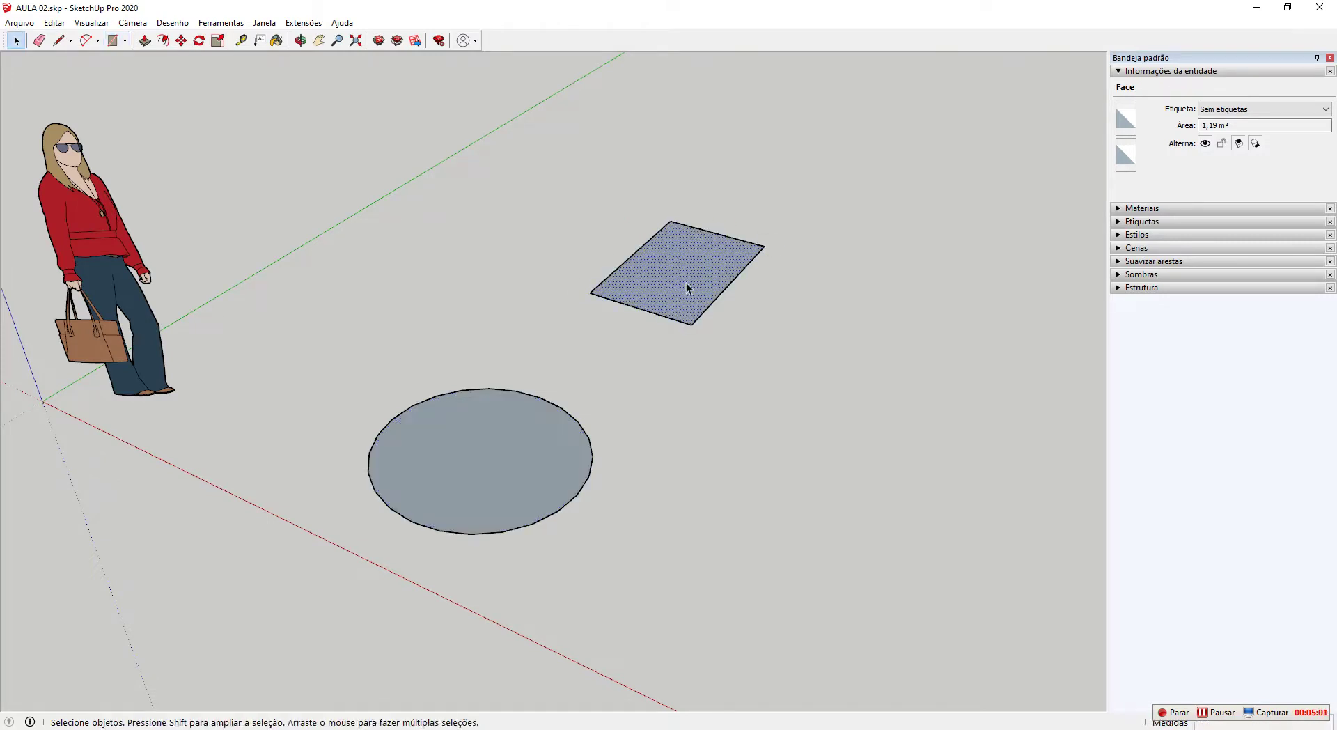
pyautogui.press('p')
pyautogui.click(688, 289)
pyautogui.click(693, 244)
pyautogui.scroll(-2, 692, 244)
pyautogui.press('space')
# Select all of the box's faces and edges and make them a group.
pyautogui.moveTo(538, 150); pyautogui.dragTo(875, 337)
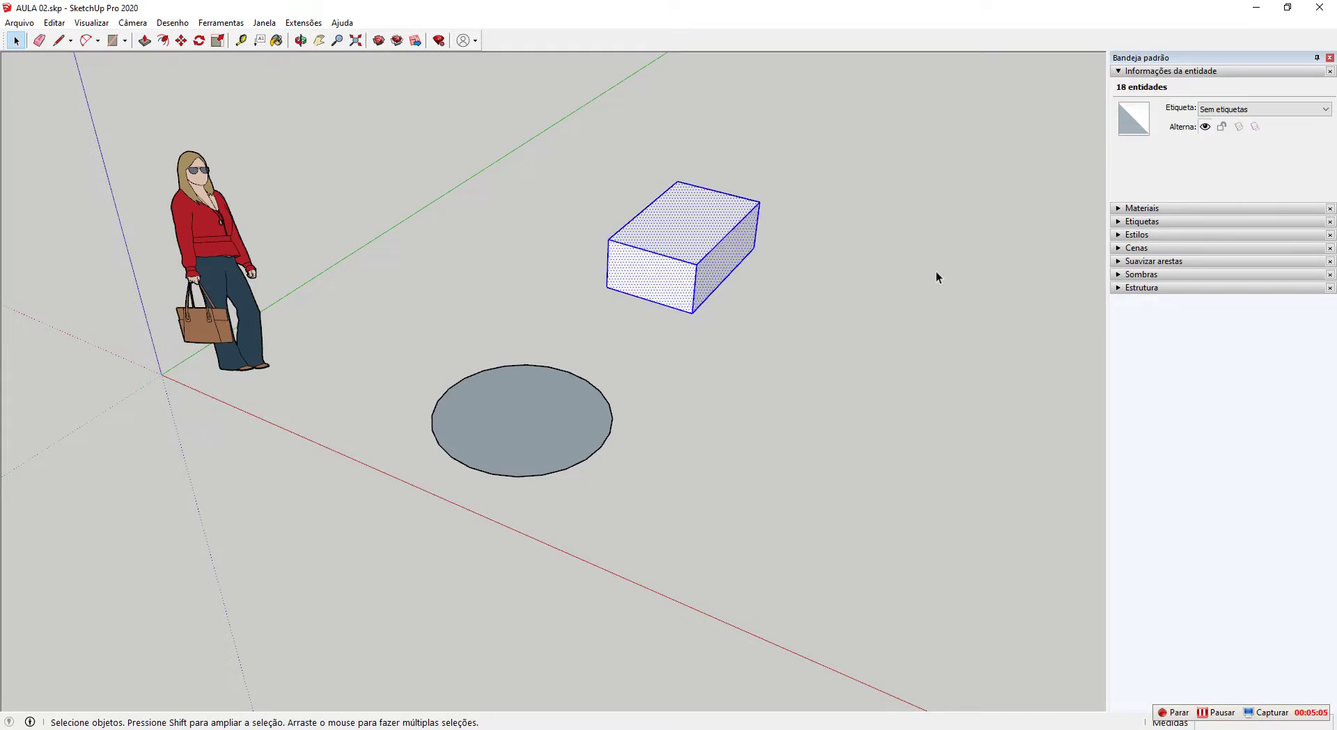
pyautogui.rightClick(679, 246)
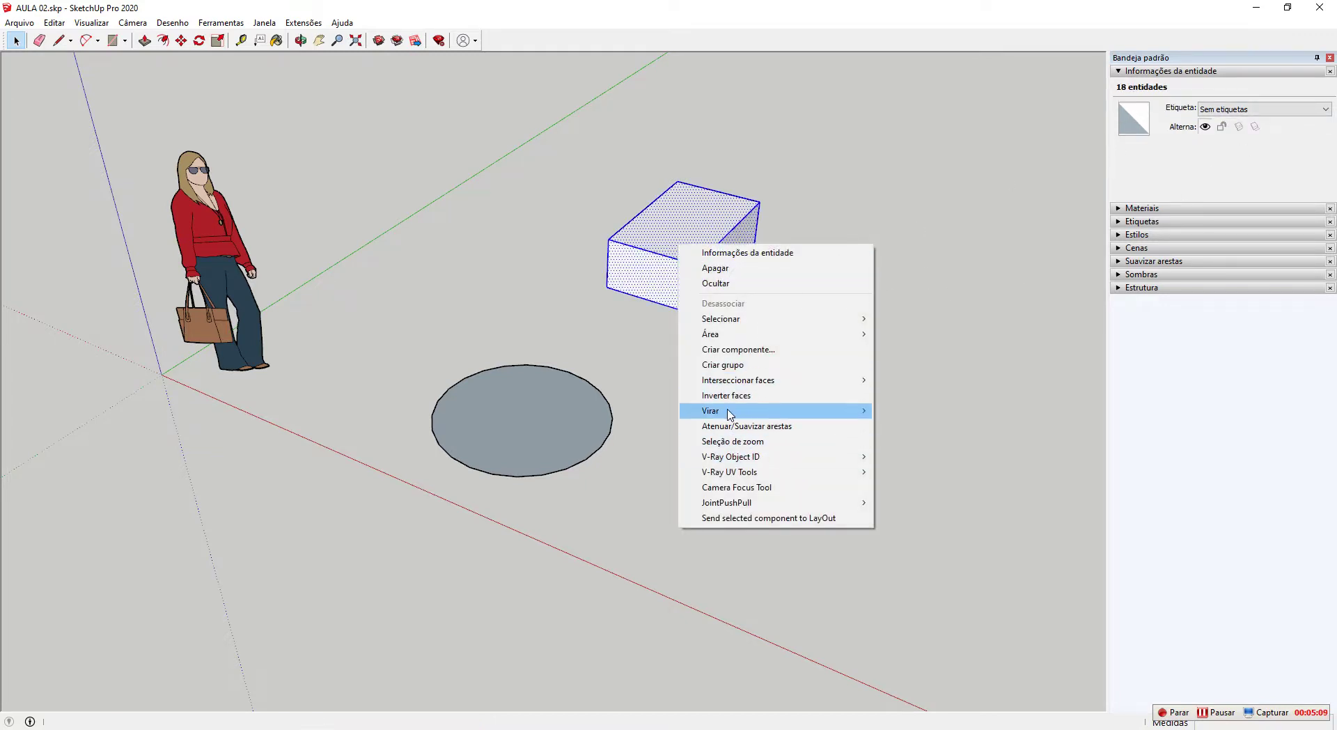
pyautogui.click(743, 367)
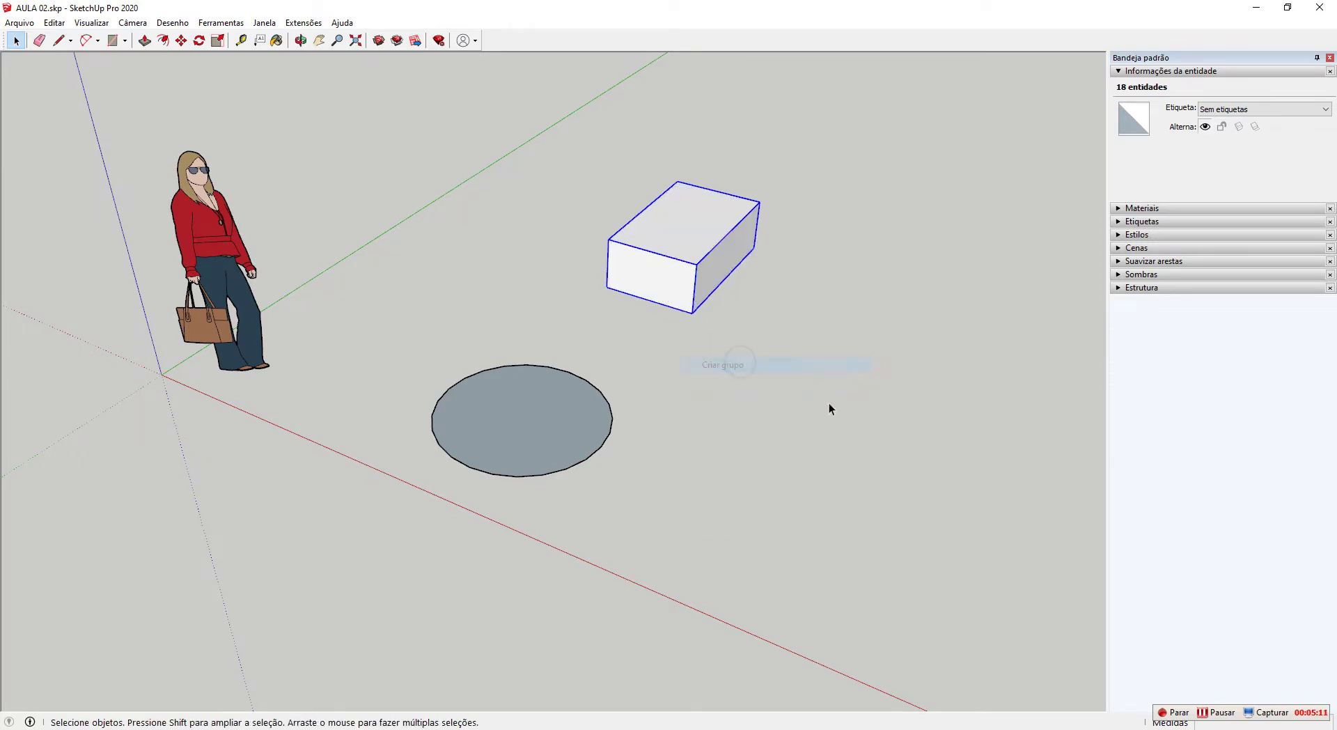
pyautogui.click(687, 257)
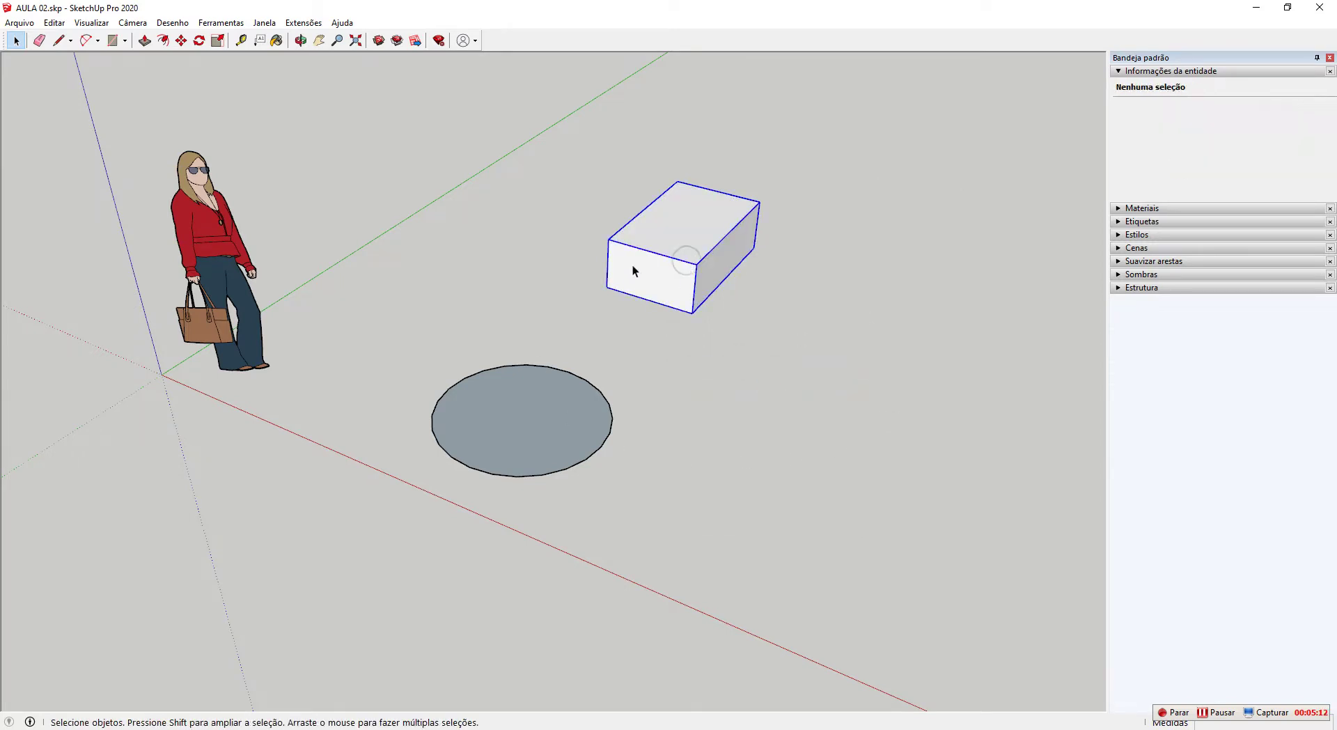
# Undo the box's grouping and examine the area of its top and front faces in the entity information.
pyautogui.hotkey('ctrl', 'z')
pyautogui.click(682, 225)
pyautogui.click(651, 271)
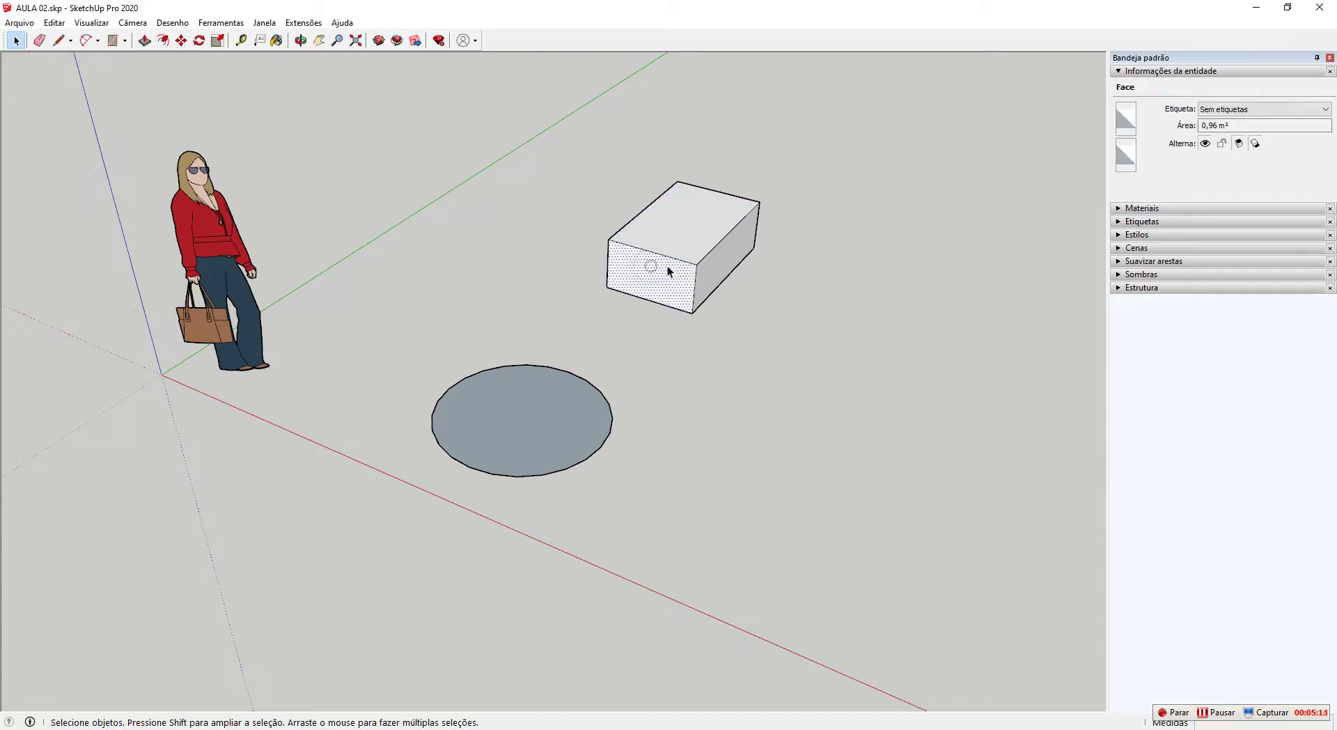
pyautogui.click(705, 252)
pyautogui.moveTo(705, 252); pyautogui.dragTo(582, 384, button='middle')
pyautogui.keyDown('shift'); pyautogui.moveTo(500, 380); pyautogui.dragTo(566, 326, button='middle'); pyautogui.keyUp('shift')
pyautogui.click(567, 404)
pyautogui.click(541, 362)
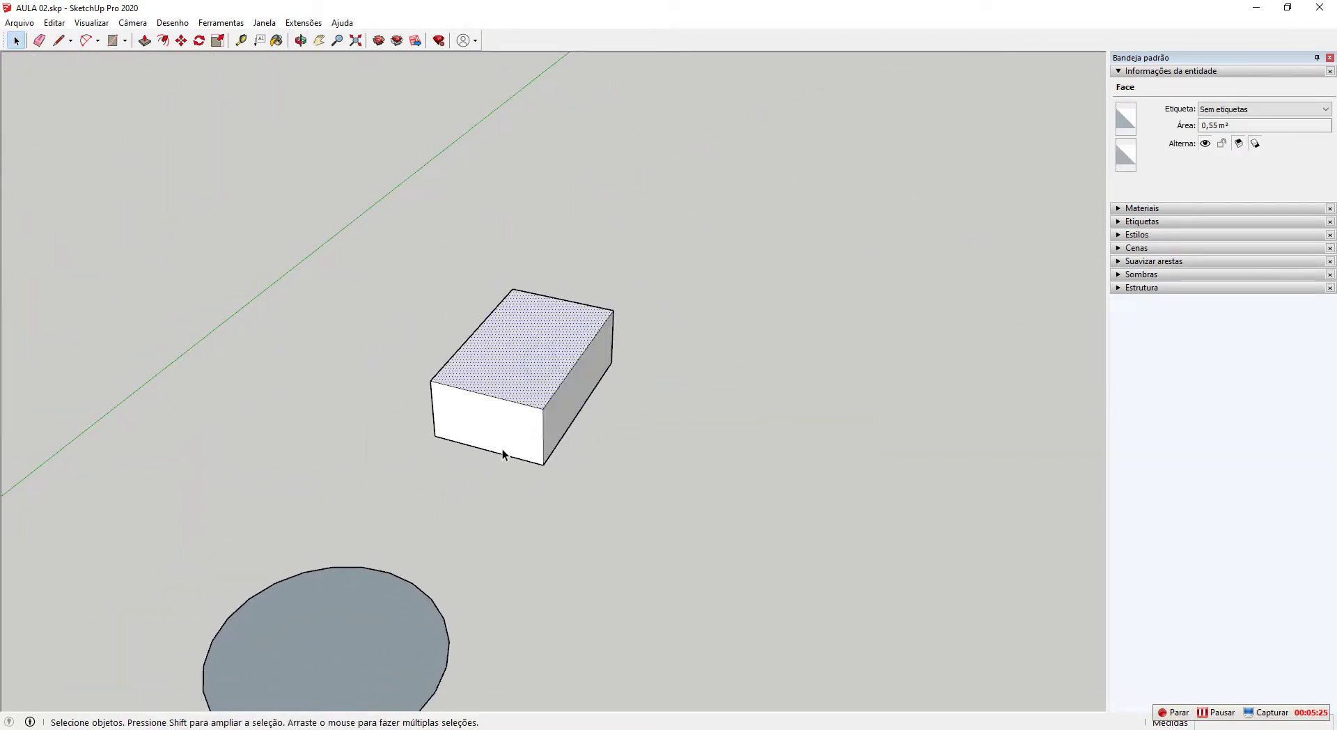
pyautogui.click(504, 426)
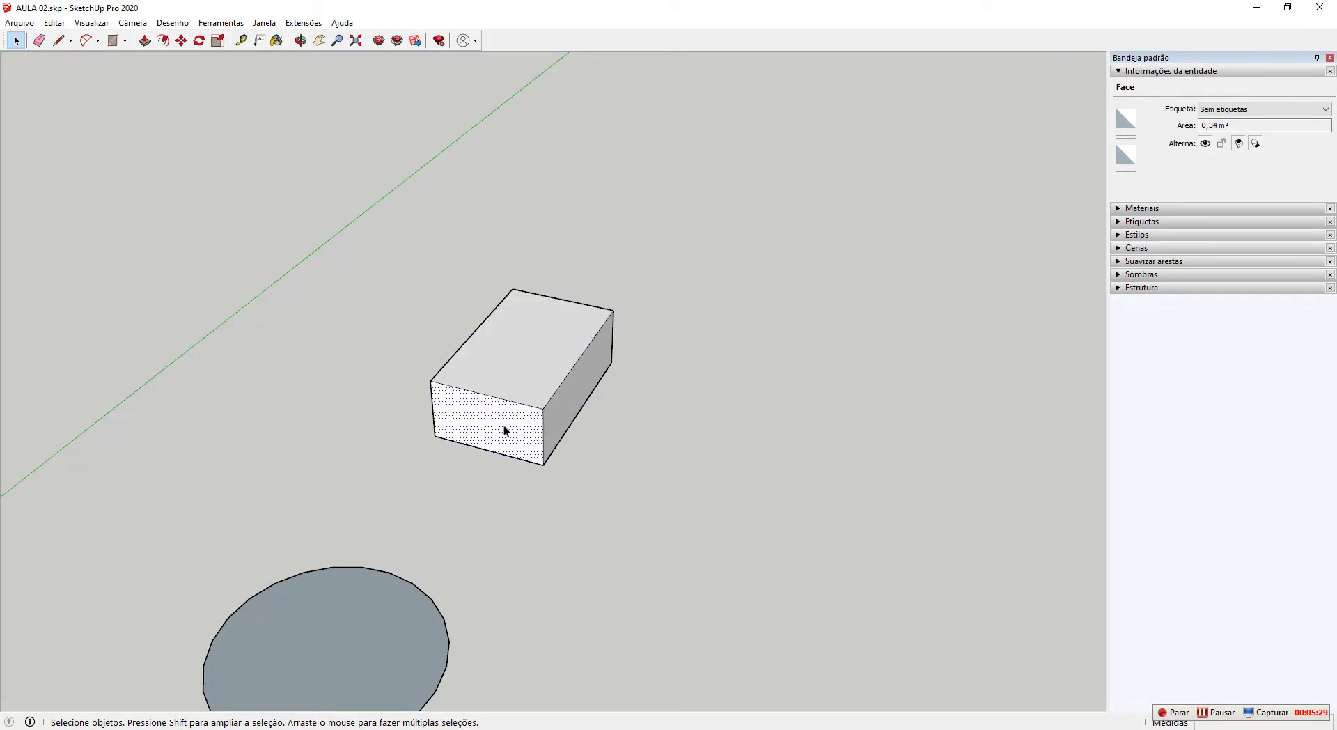
pyautogui.click(527, 352)
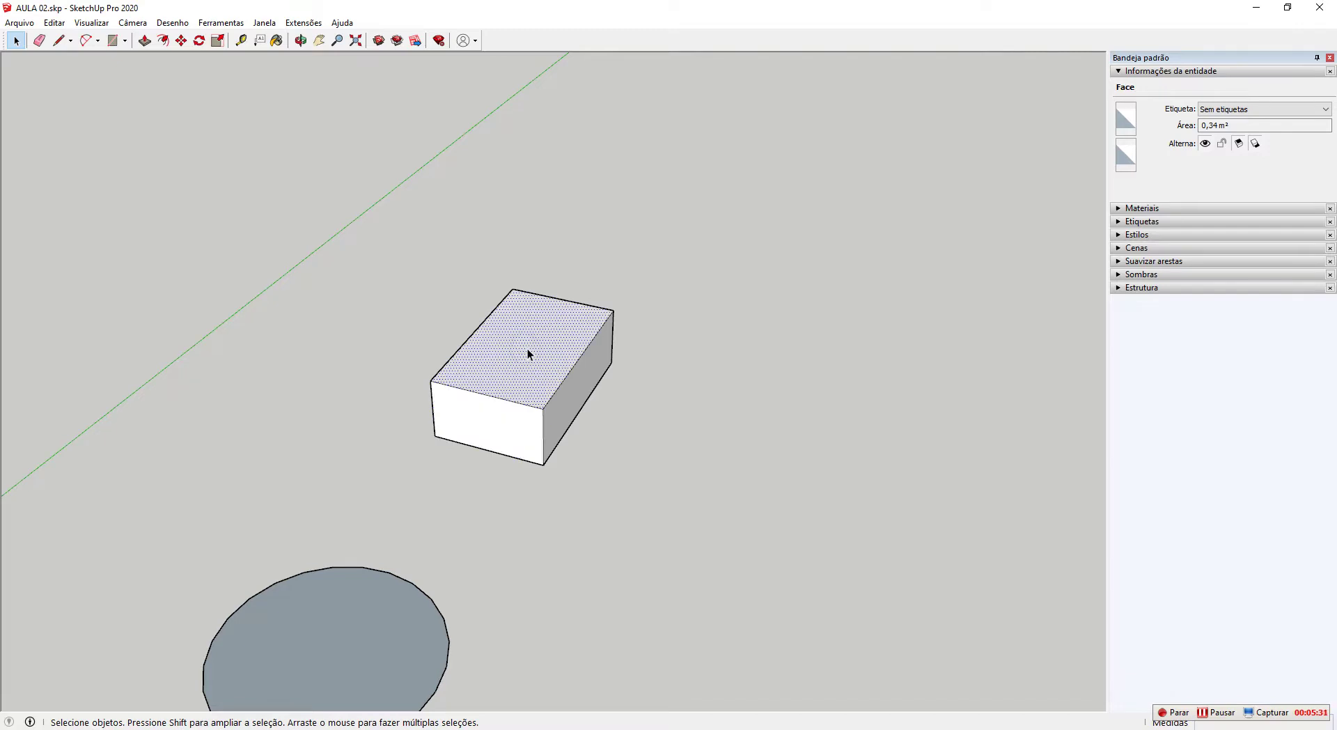
# Select all of the box's faces and edges again and make them a group.
pyautogui.scroll(-3, 528, 348)
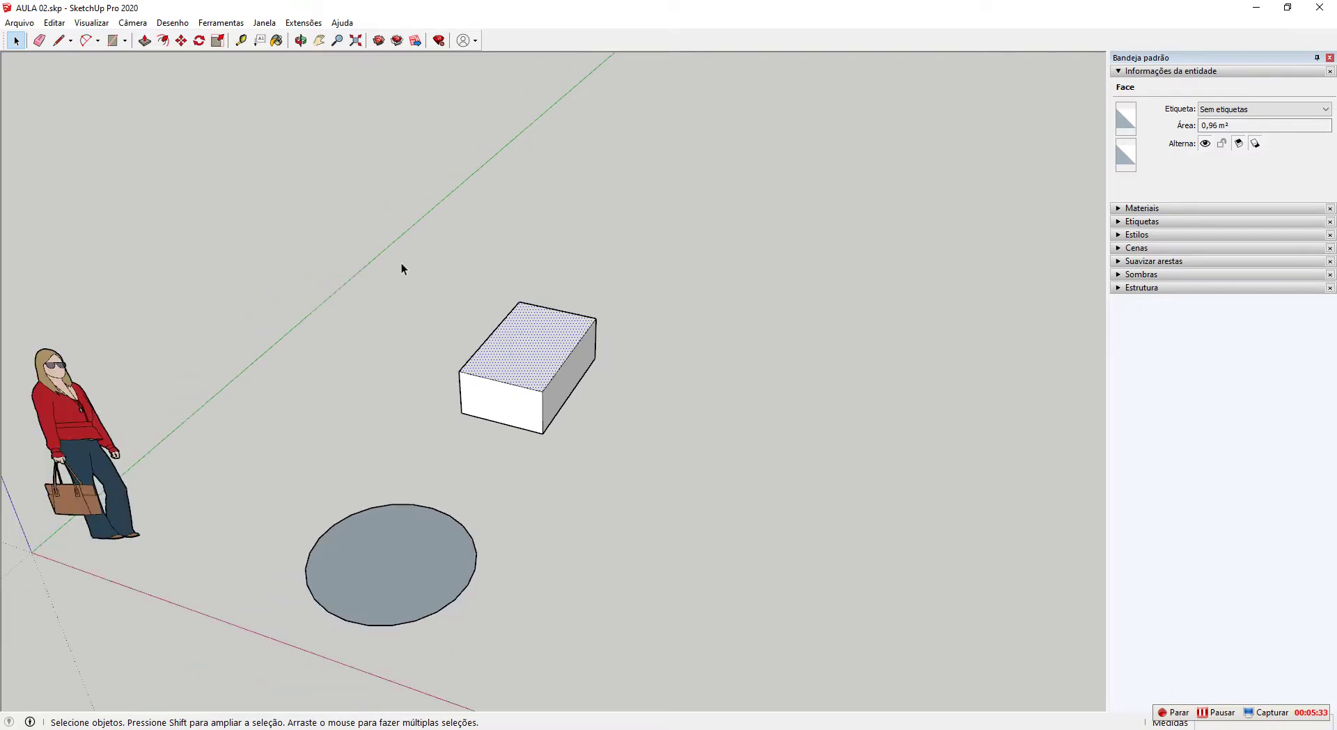
pyautogui.moveTo(390, 254); pyautogui.dragTo(680, 457)
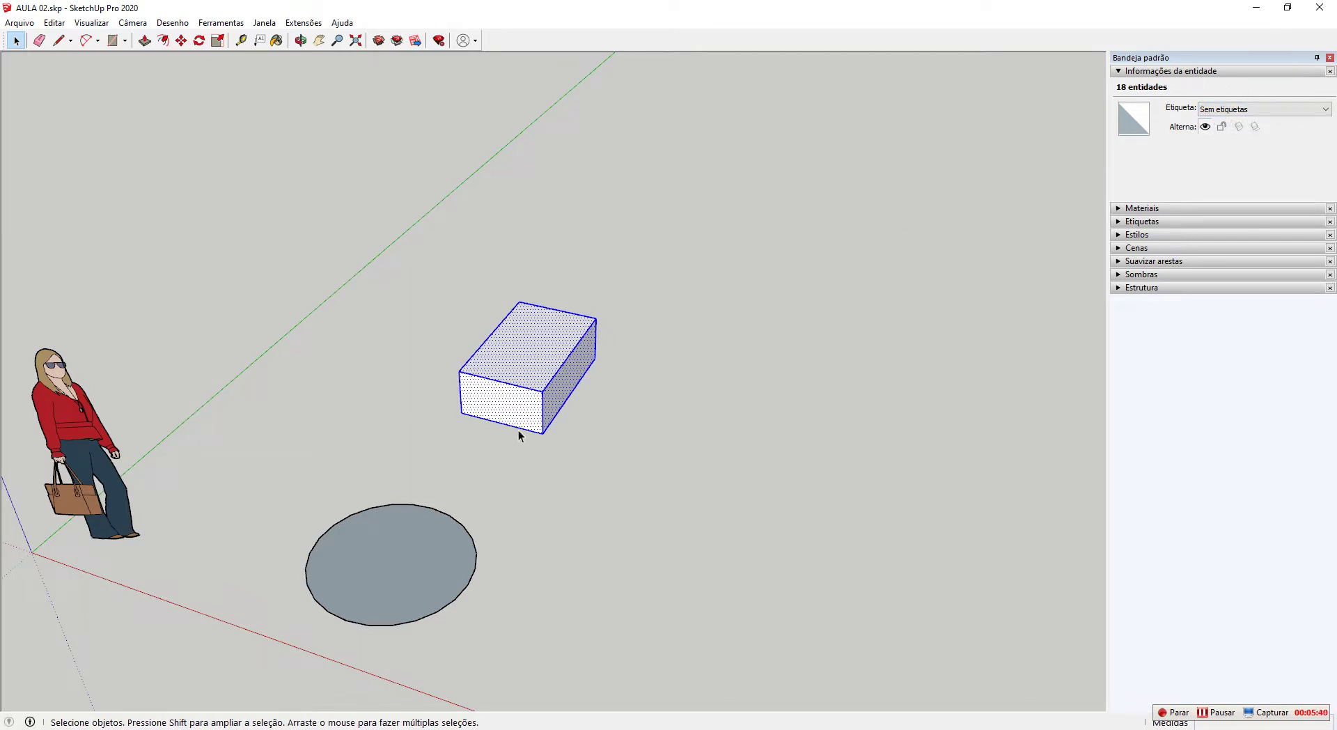
pyautogui.rightClick(549, 345)
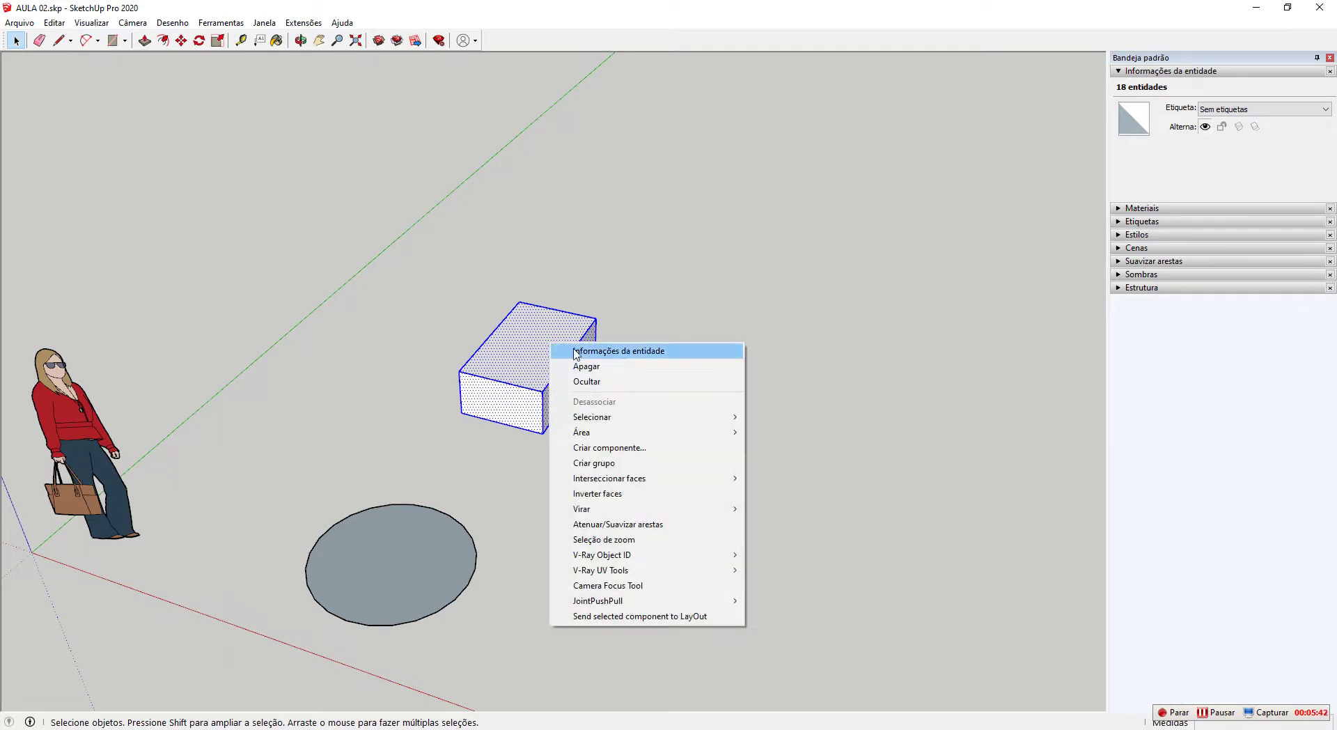
pyautogui.click(619, 463)
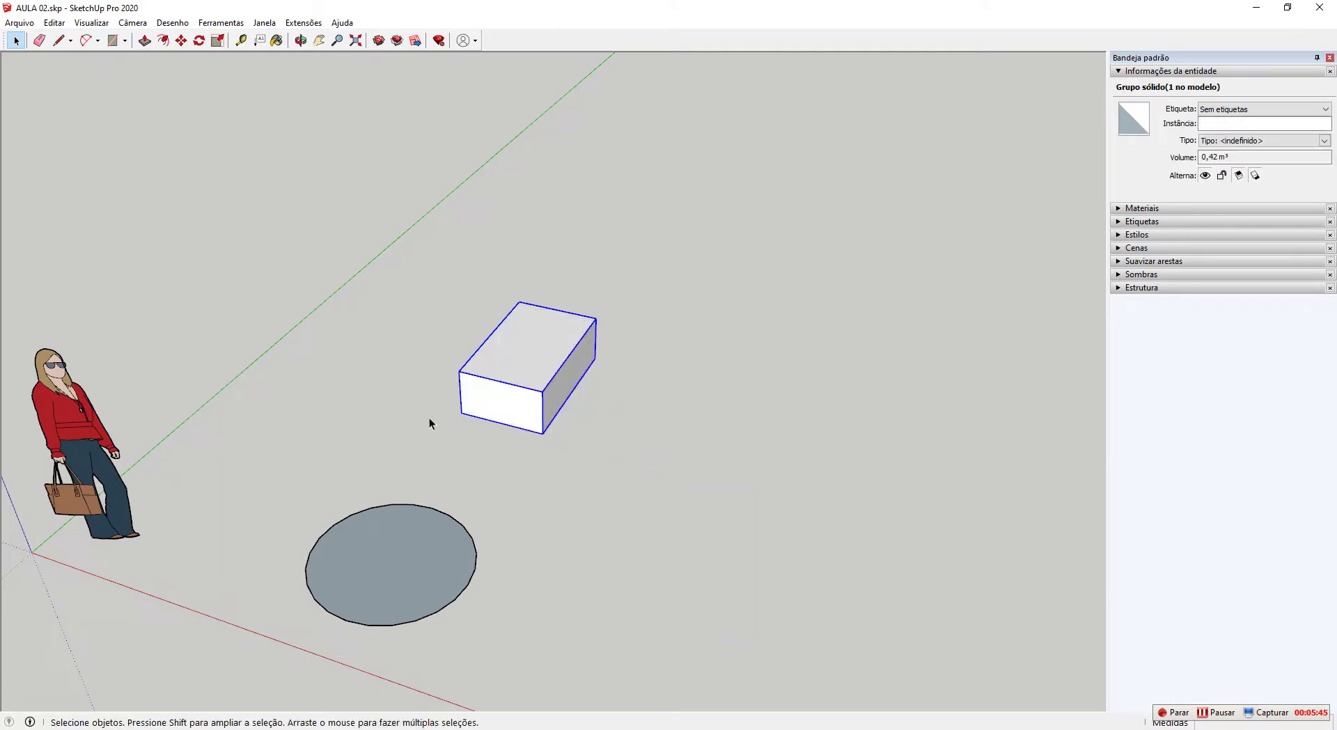
# Reselect the box group and examine its type and volume in the entity information.
pyautogui.click(622, 449)
pyautogui.click(527, 354)
pyautogui.click(728, 474)
pyautogui.click(543, 368)
pyautogui.press('ctrl')
pyautogui.press('ctrl')
pyautogui.press('ctrl')
# Collapse the entity information, expand Materials, and look through the Cores com nome swatches and the material editing options.
pyautogui.click(1240, 73)
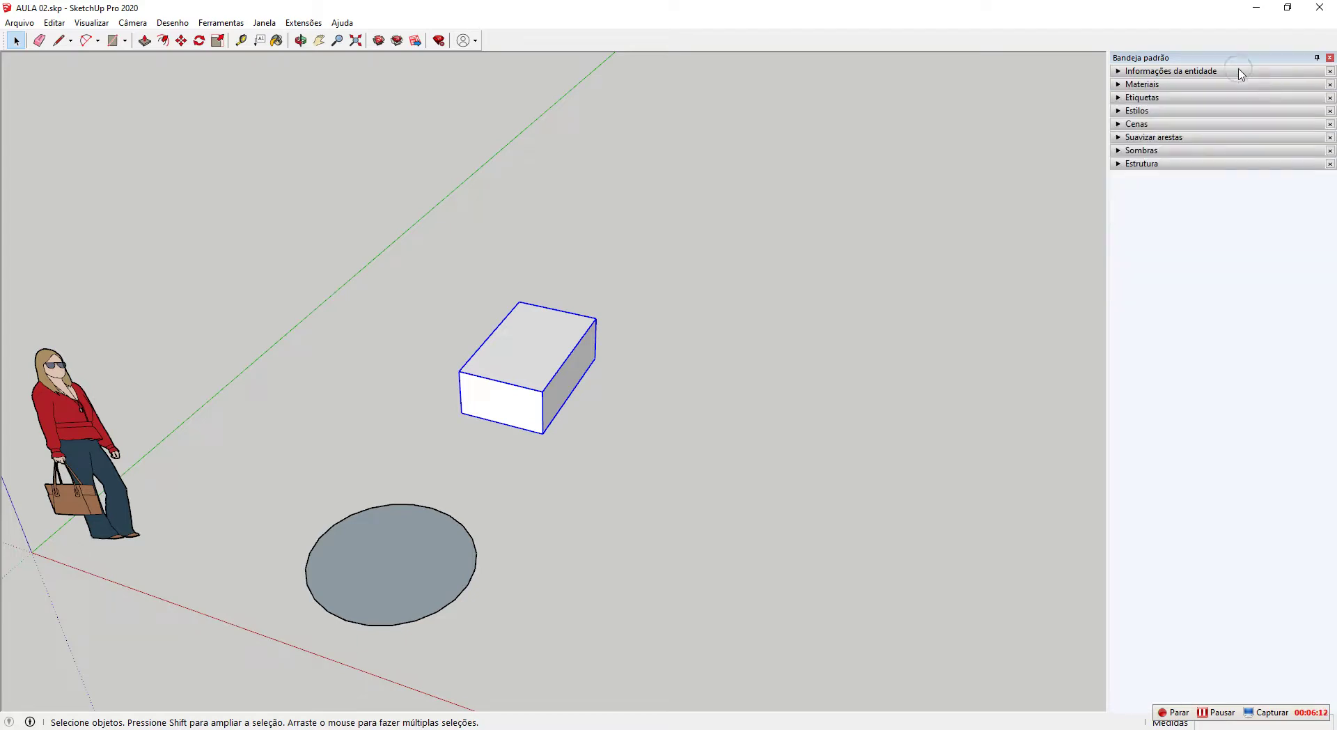
pyautogui.click(1175, 84)
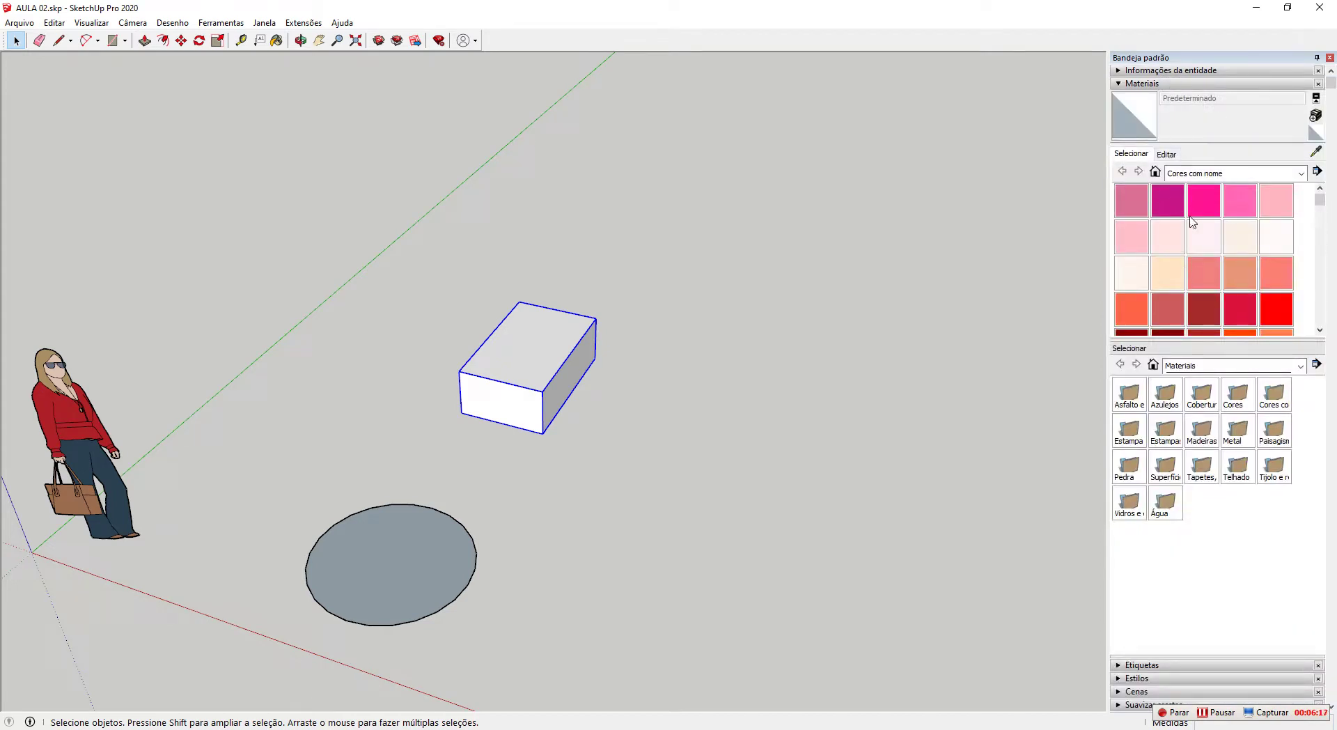
pyautogui.scroll(-4, 1219, 258)
pyautogui.scroll(3, 1218, 261)
pyautogui.scroll(-5, 1201, 272)
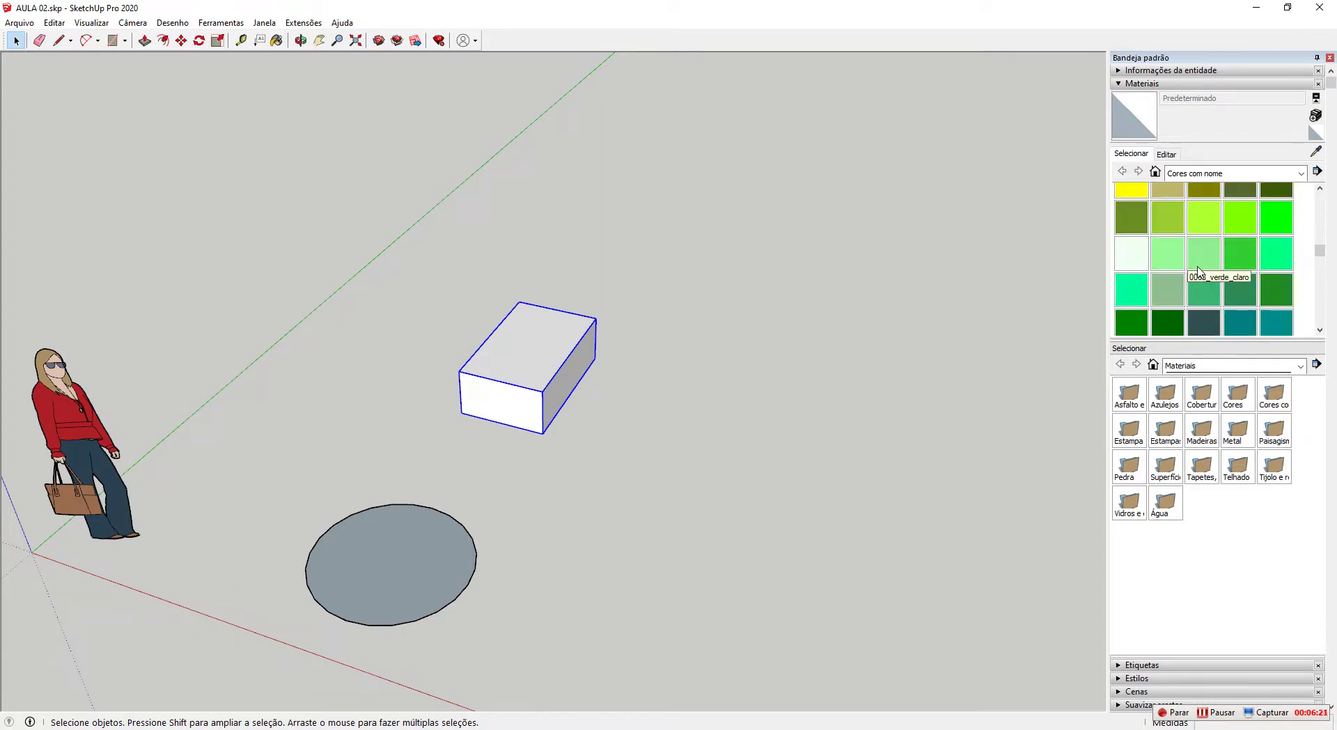
pyautogui.scroll(5, 1212, 275)
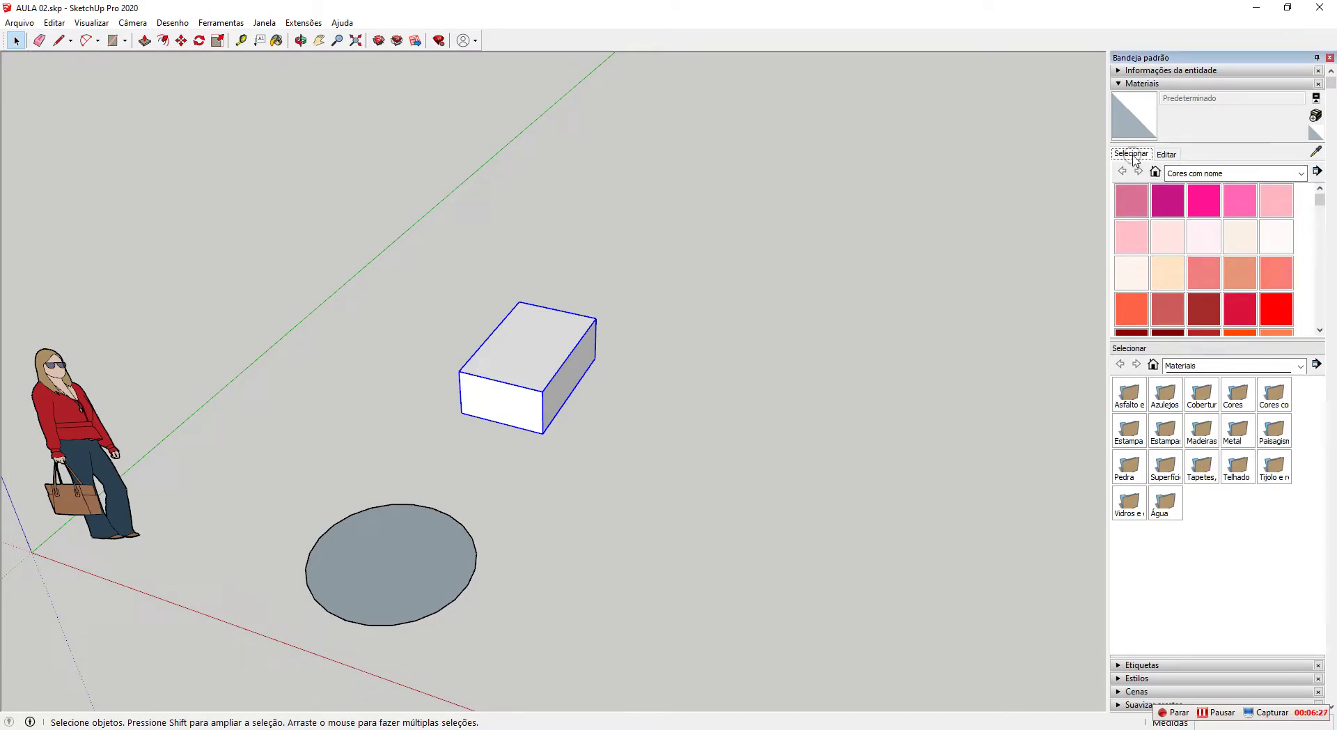
pyautogui.click(1165, 155)
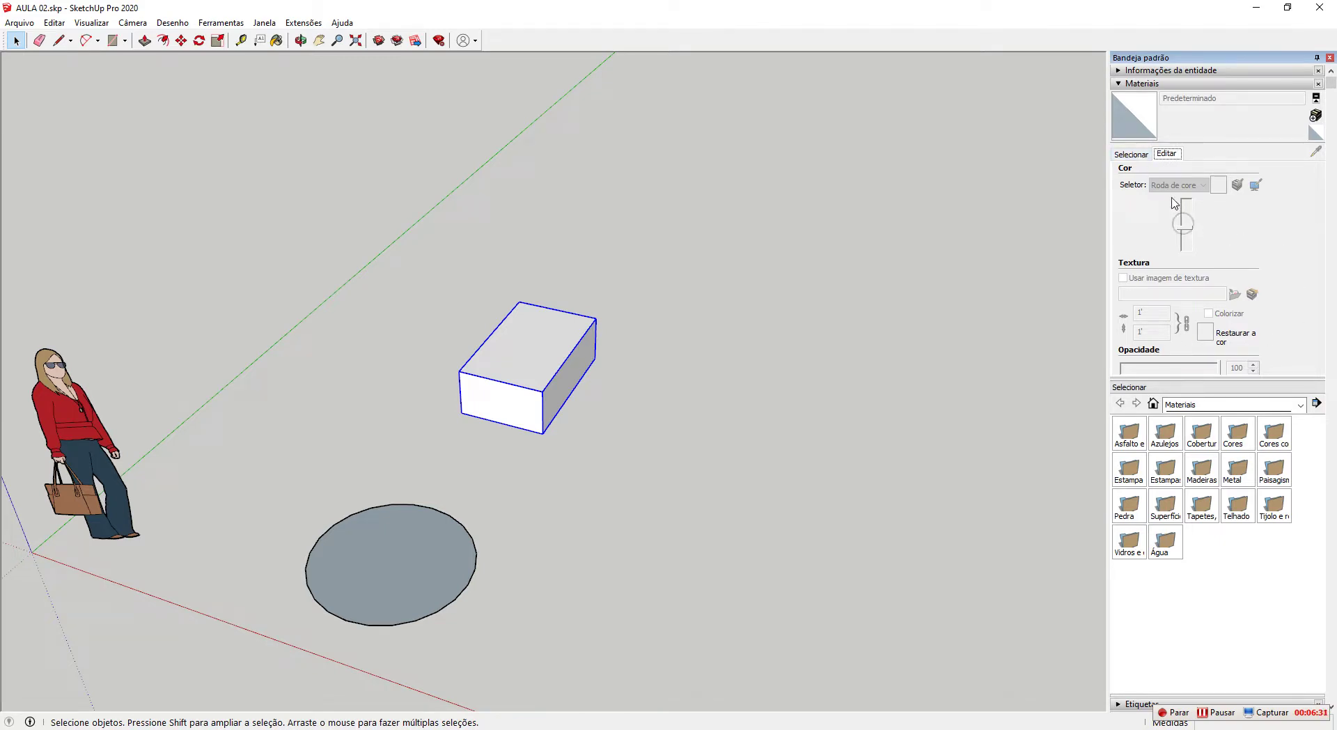
pyautogui.scroll(-2, 1218, 192)
# Open the box group for editing and select its top face.
pyautogui.click(713, 376)
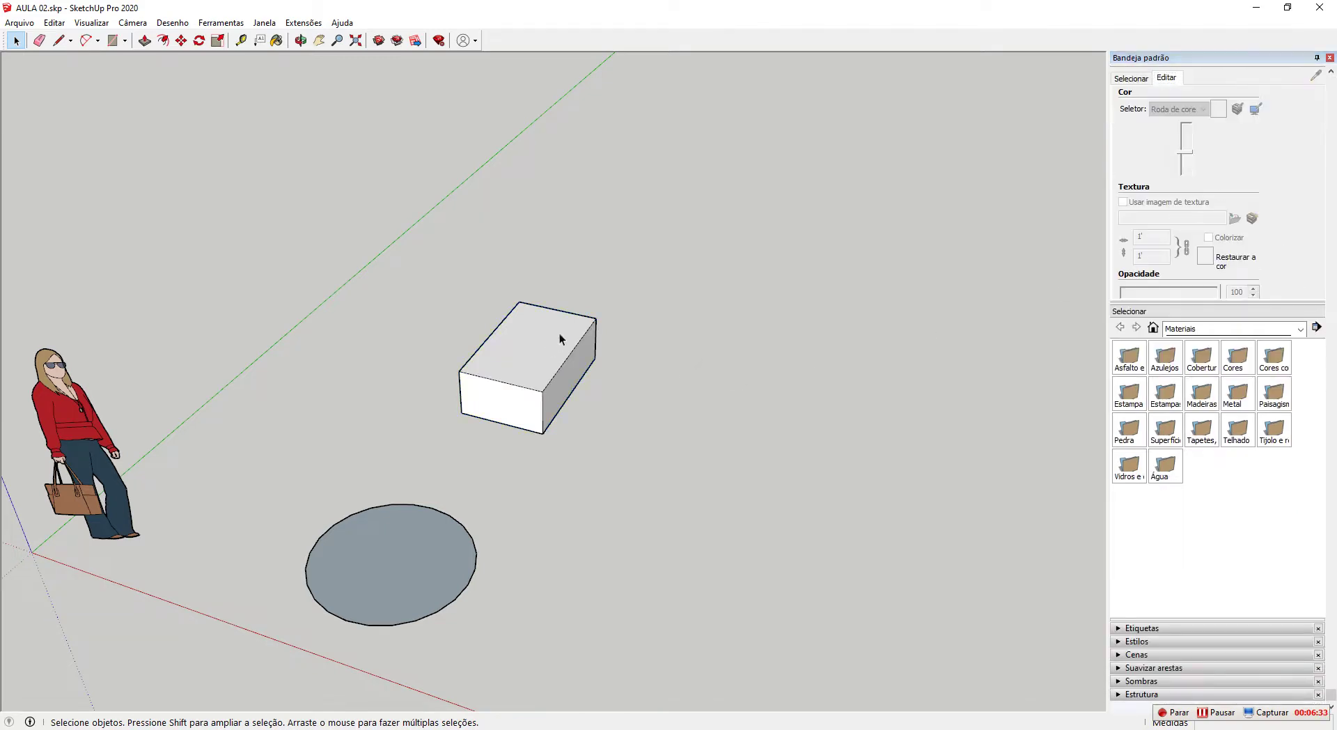
pyautogui.click(557, 334)
pyautogui.click(550, 341)
pyautogui.doubleClick(543, 352)
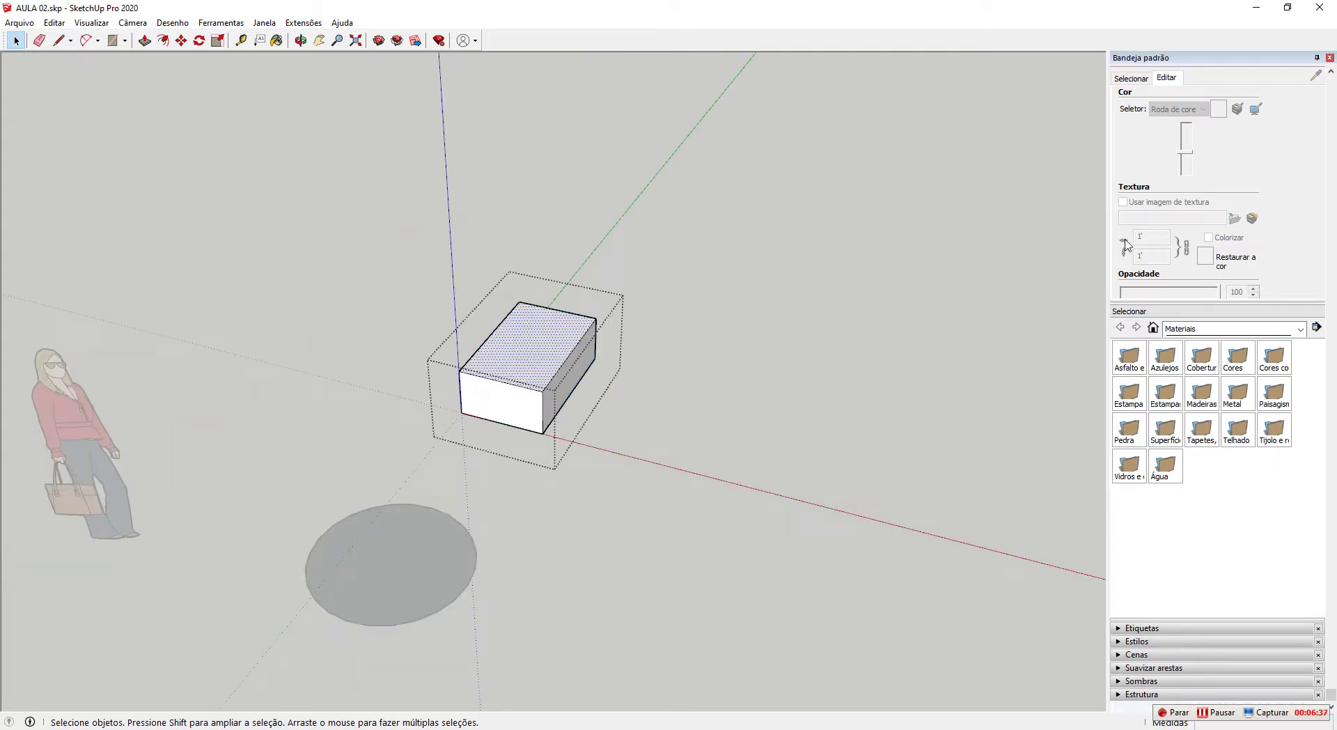
pyautogui.scroll(-1, 1034, 274)
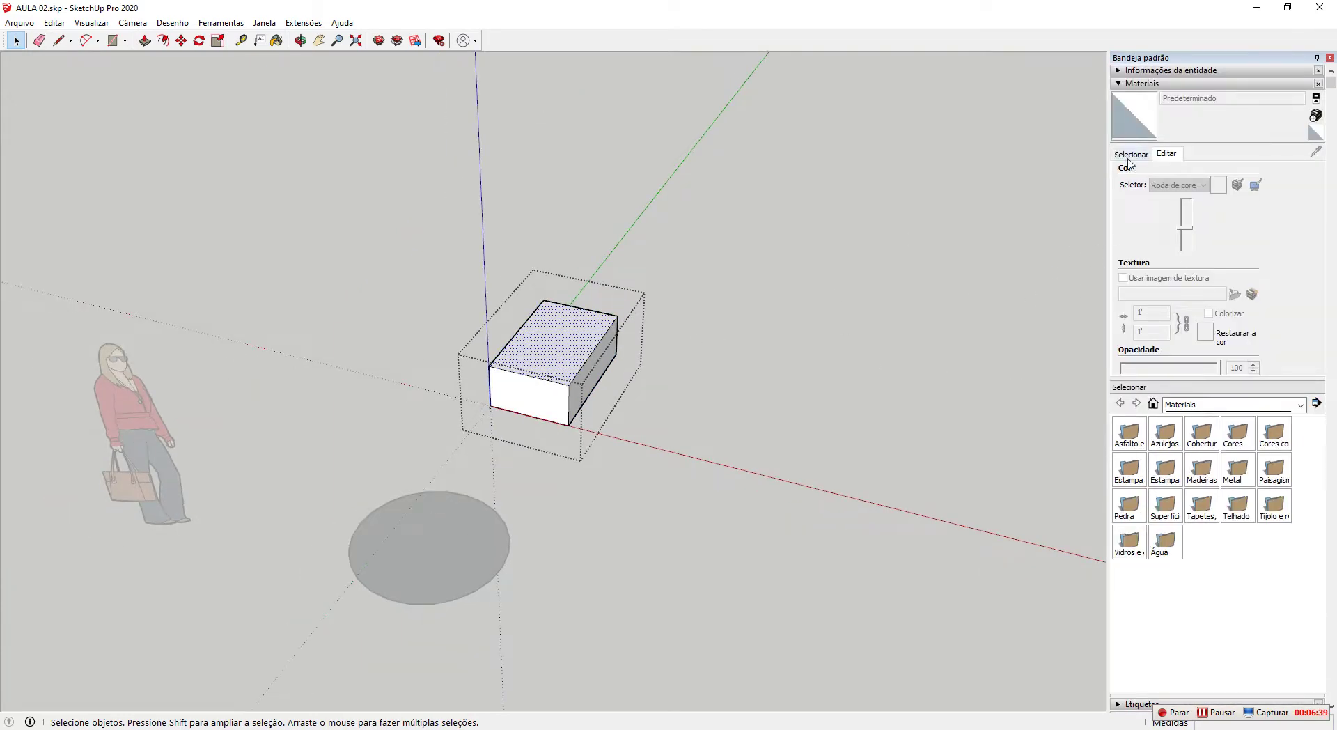
# Paint the box's top face with the named colour 0003_rosa_intenso.
pyautogui.click(1129, 155)
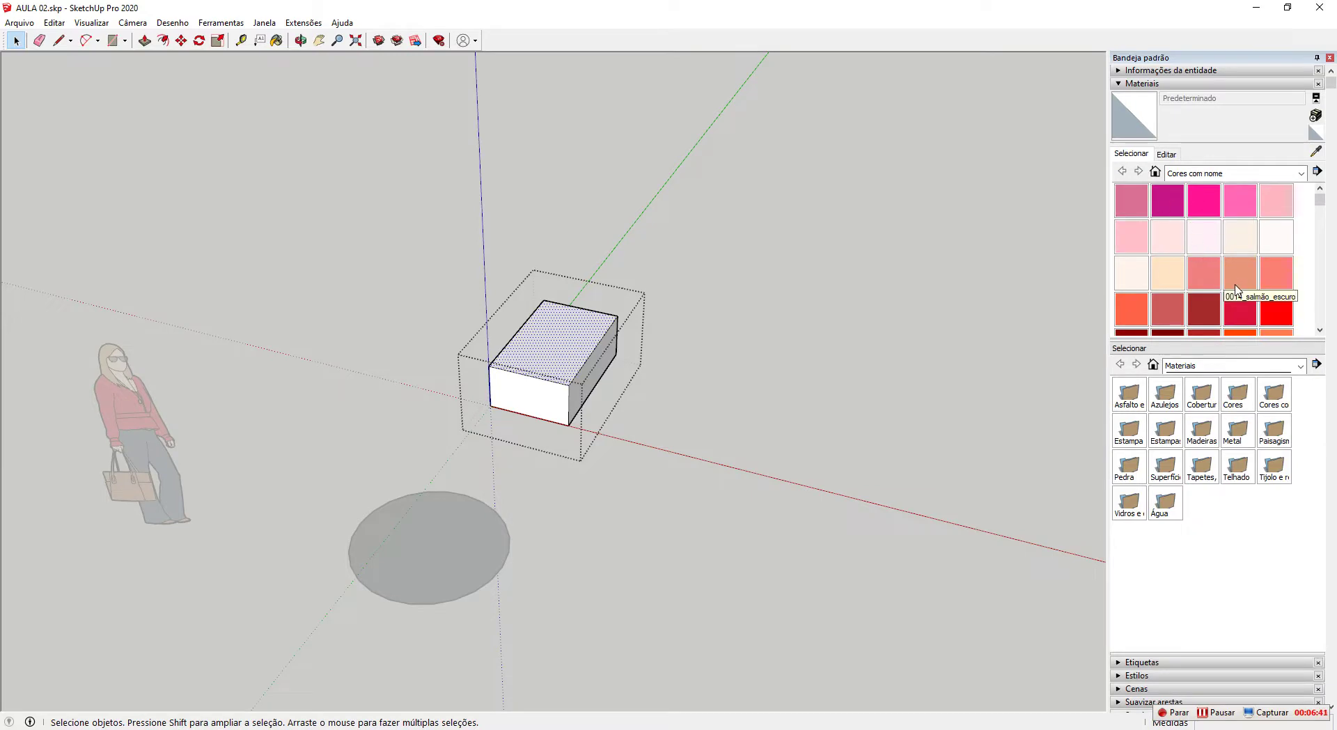
pyautogui.click(1198, 195)
pyautogui.click(581, 332)
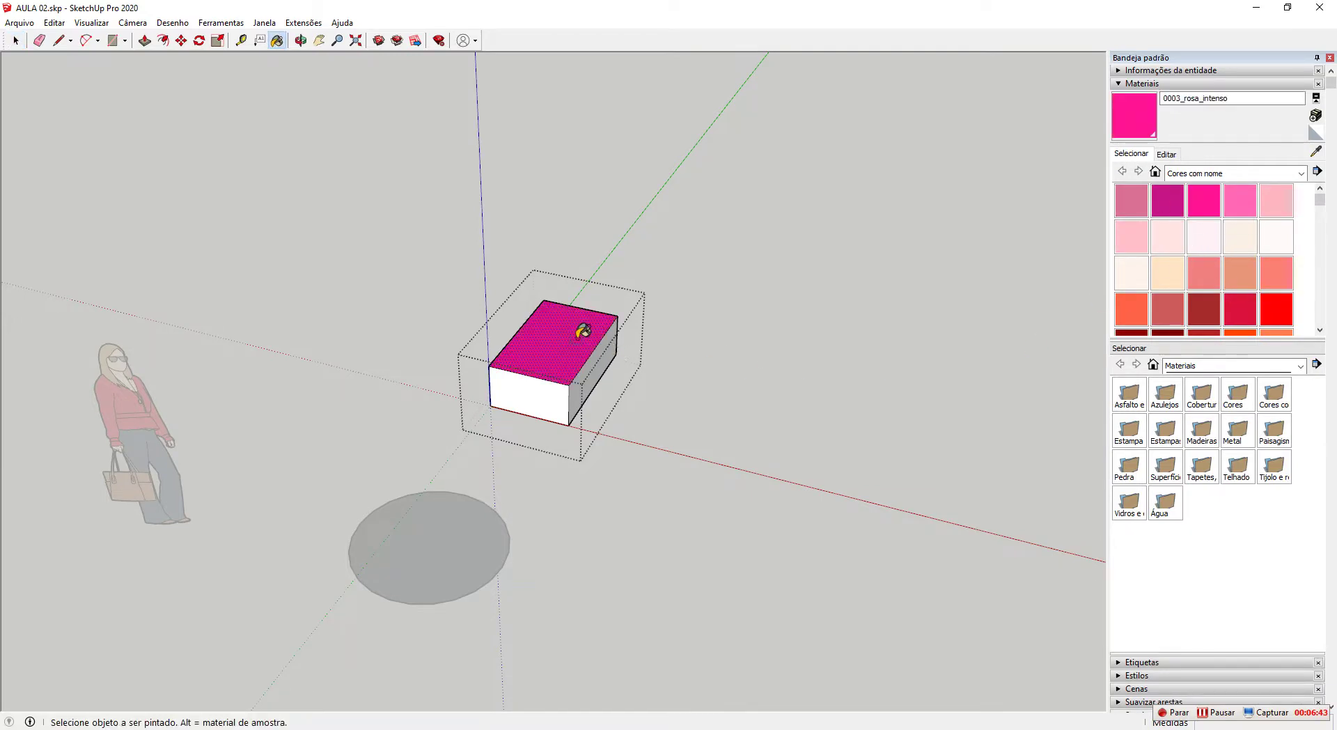
# Examine the pink material's colour, texture and opacity settings, and return to the swatches, collapsing and reopening the Materials section.
pyautogui.click(1167, 154)
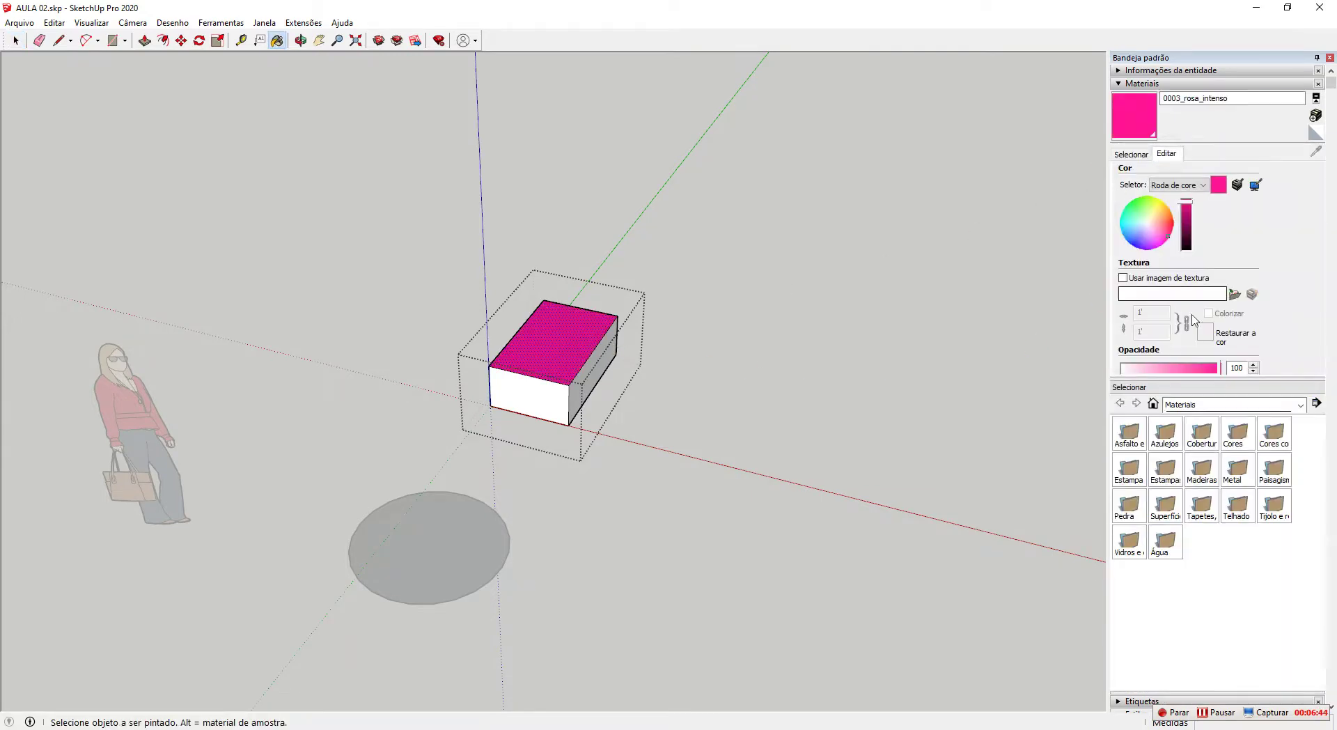
pyautogui.scroll(-2, 1199, 296)
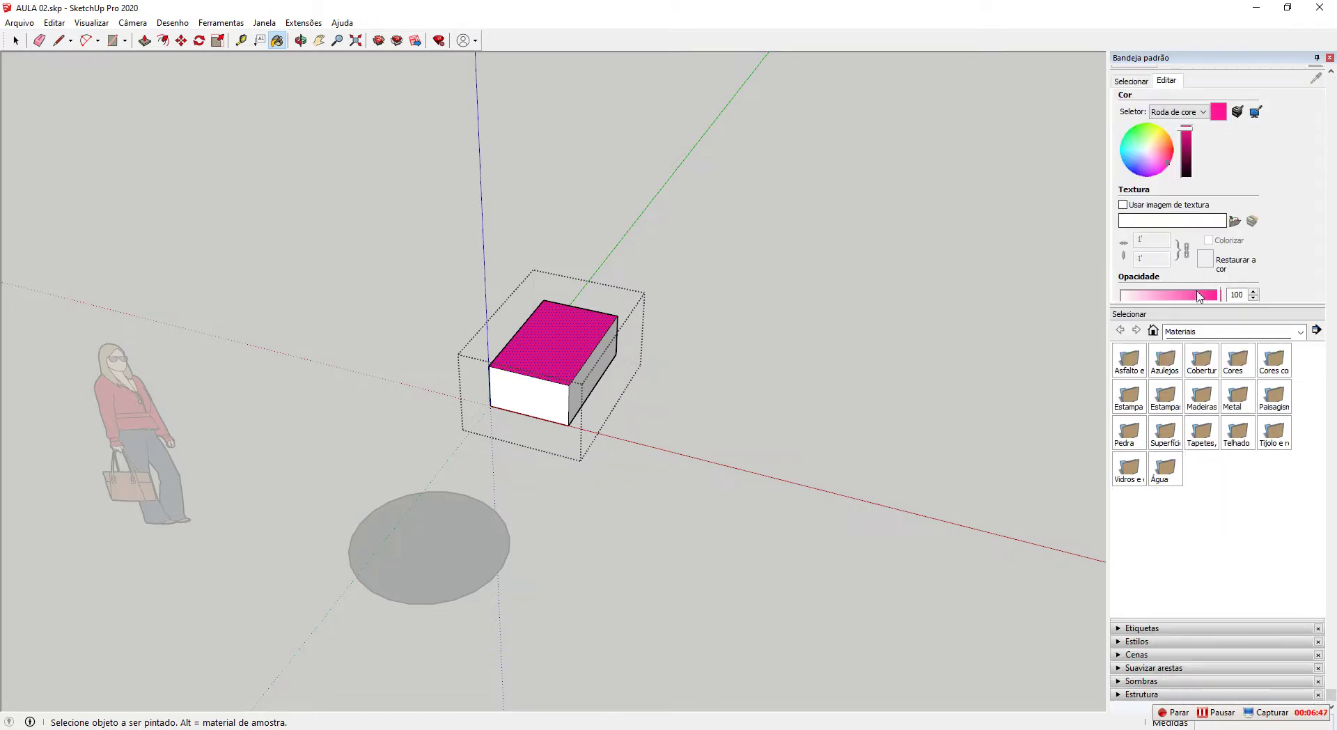
pyautogui.scroll(2, 1205, 293)
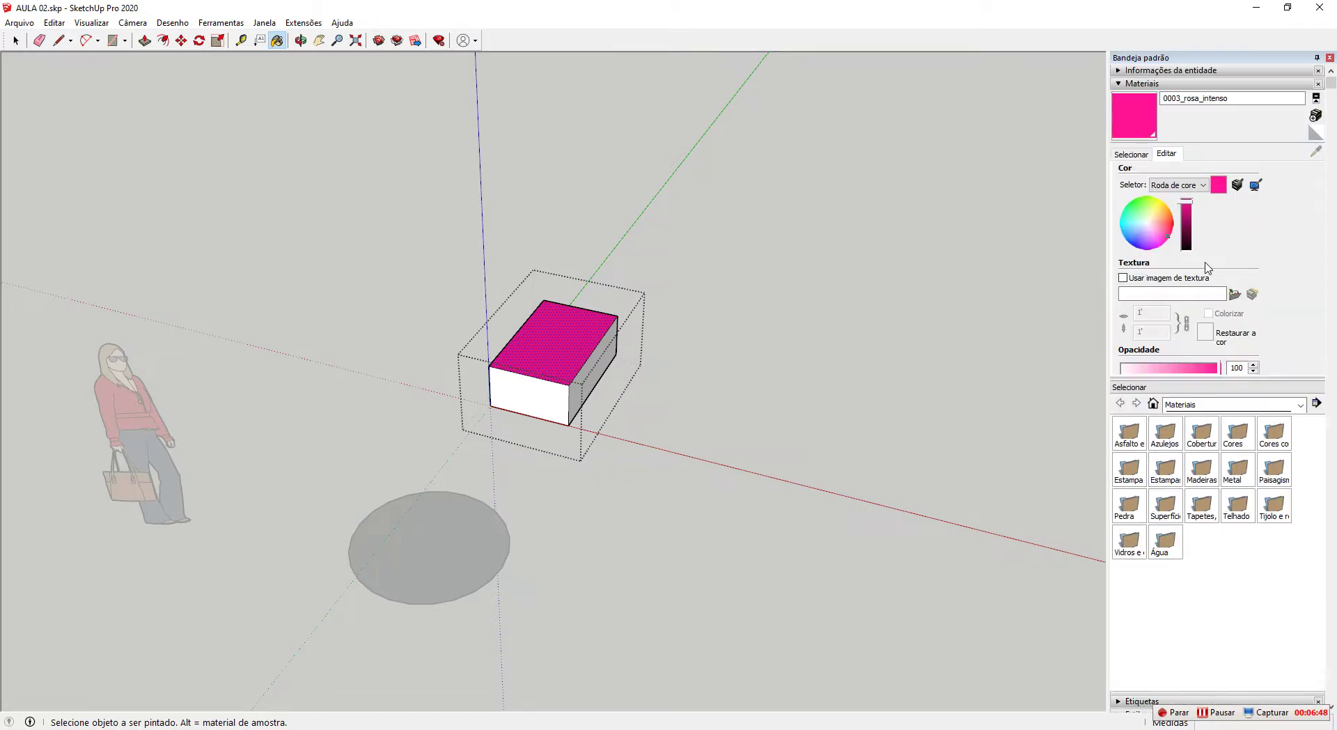
pyautogui.click(1131, 154)
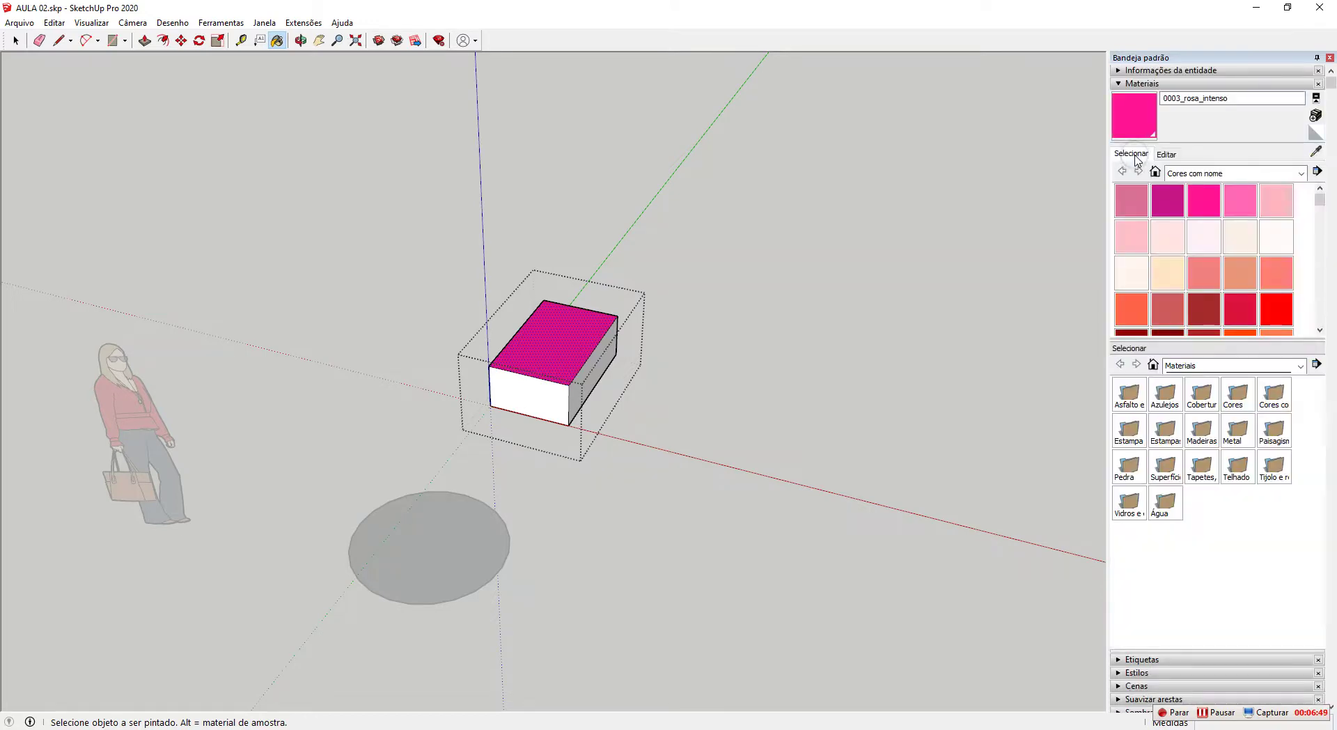
pyautogui.click(1174, 85)
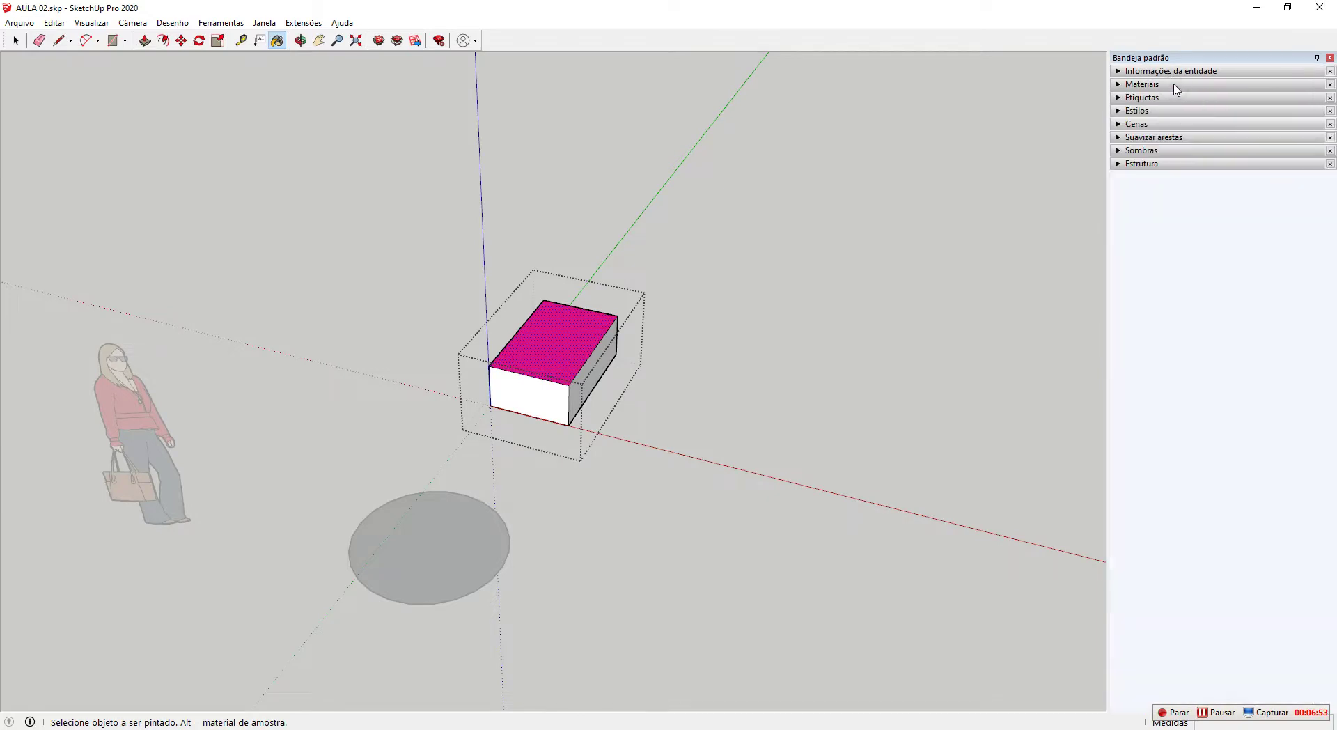
pyautogui.click(1174, 85)
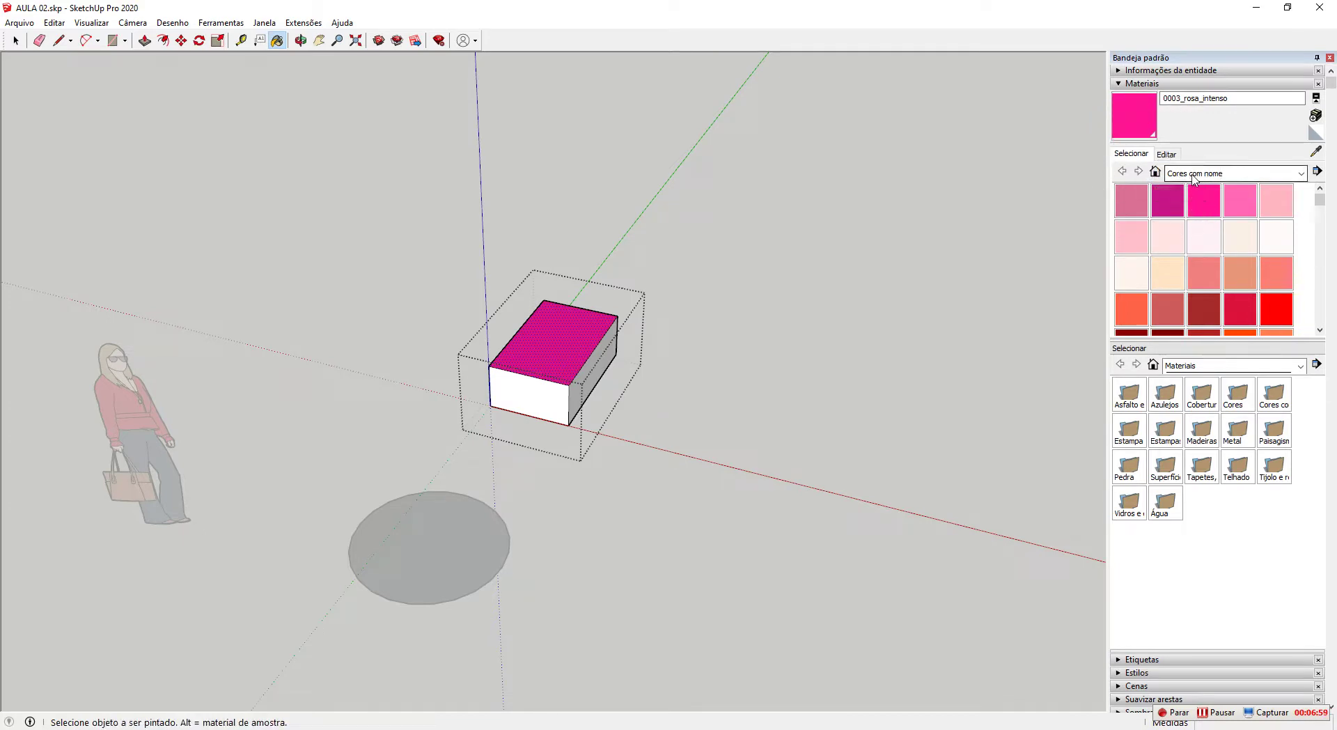
pyautogui.press('ctrl')
# Paint the box's top face with Água clara de piscina from the Água collection and inspect the result up close.
pyautogui.click(1300, 175)
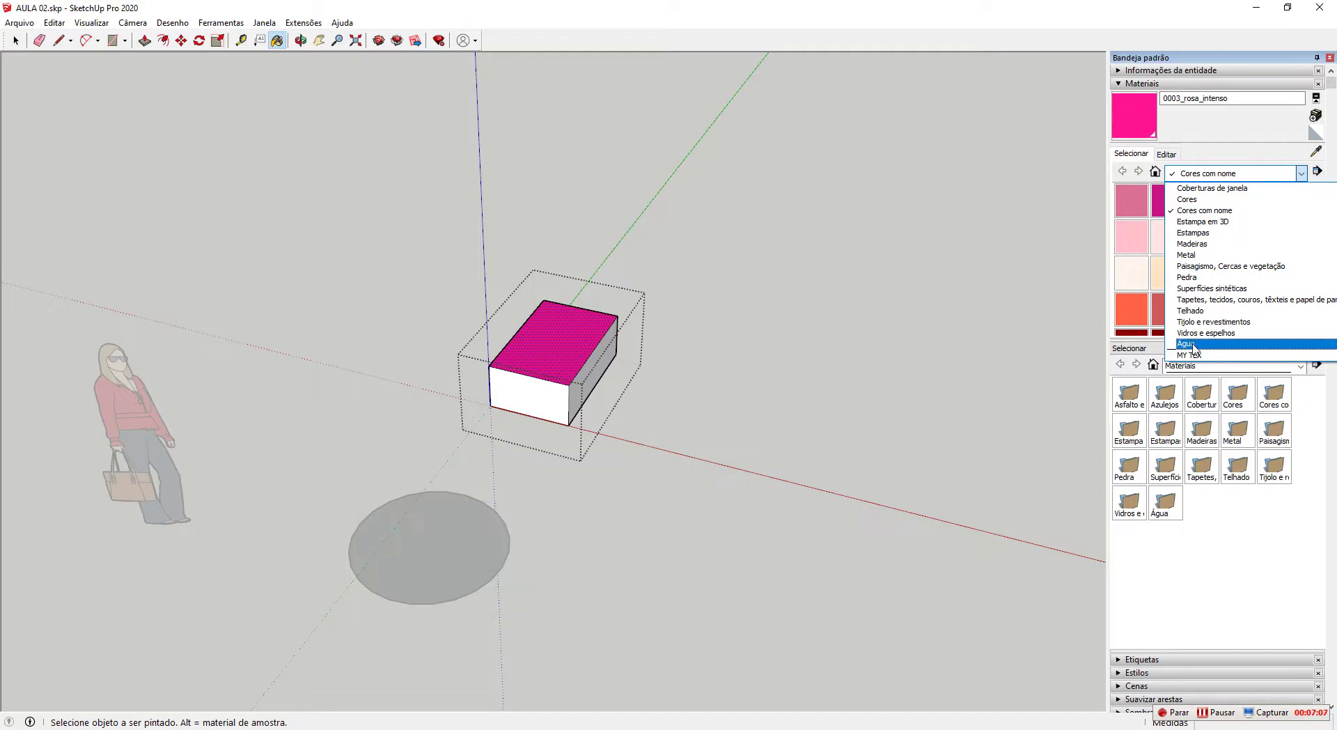
pyautogui.click(1193, 344)
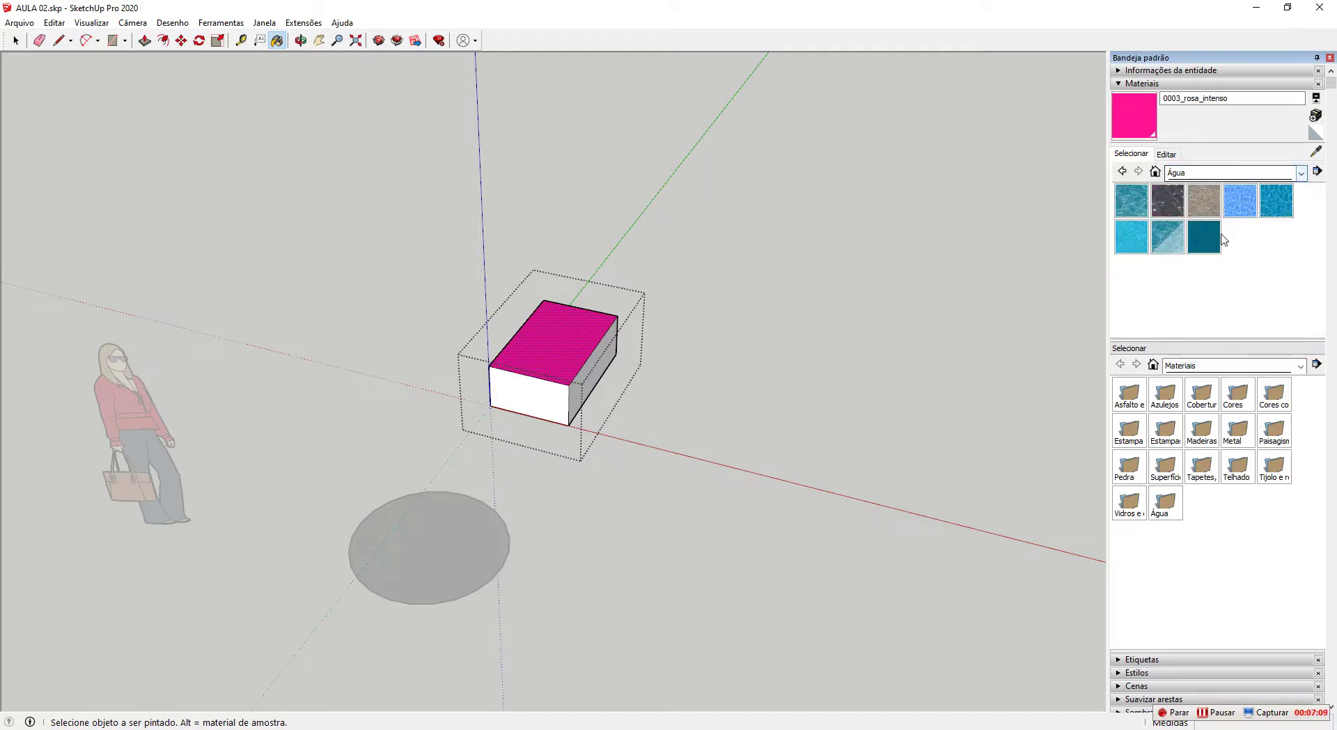
pyautogui.click(1168, 237)
pyautogui.moveTo(762, 383); pyautogui.dragTo(776, 378, button='middle')
pyautogui.scroll(5, 576, 325)
pyautogui.click(588, 269)
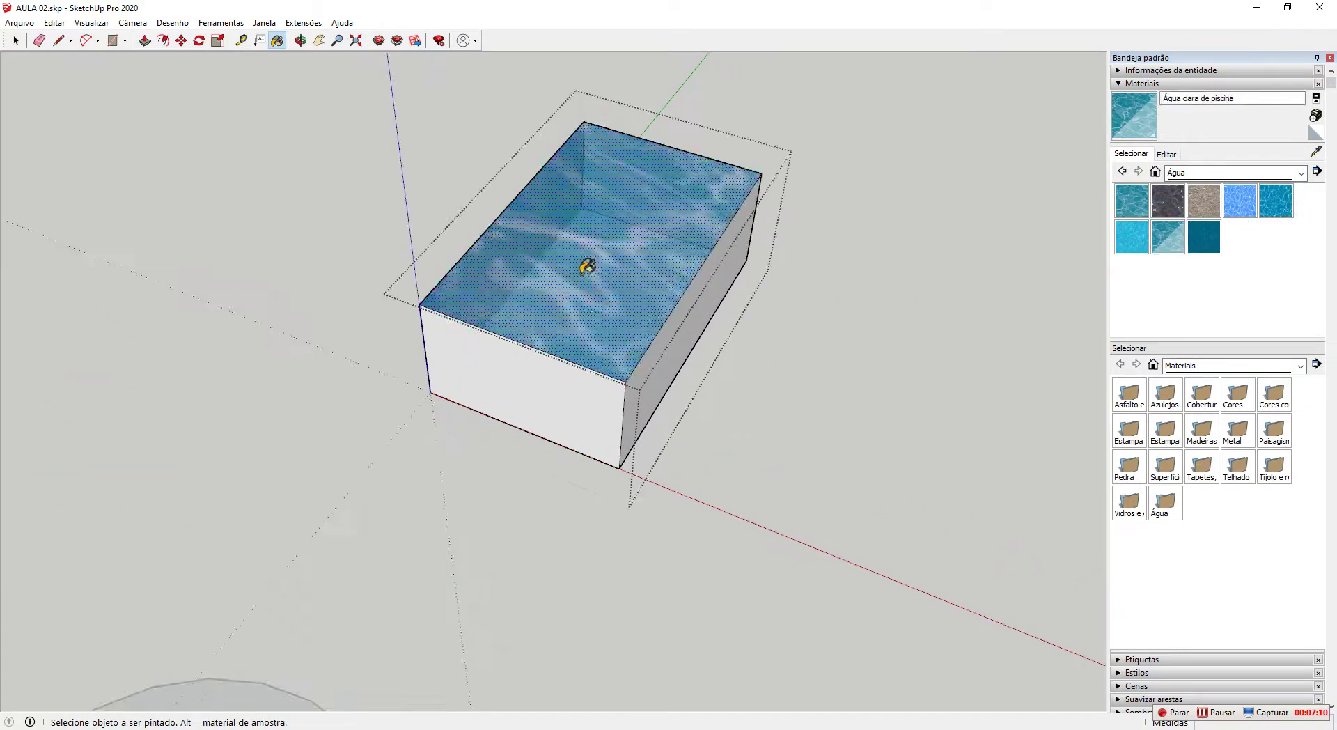
pyautogui.moveTo(670, 272); pyautogui.dragTo(711, 266, button='middle')
pyautogui.scroll(4, 491, 266)
pyautogui.moveTo(491, 266); pyautogui.dragTo(306, 255, button='middle')
pyautogui.scroll(-2, 603, 253)
# Browse the list of material collections, viewing Asfalto e concreto and Coberturas de janela.
pyautogui.click(1300, 172)
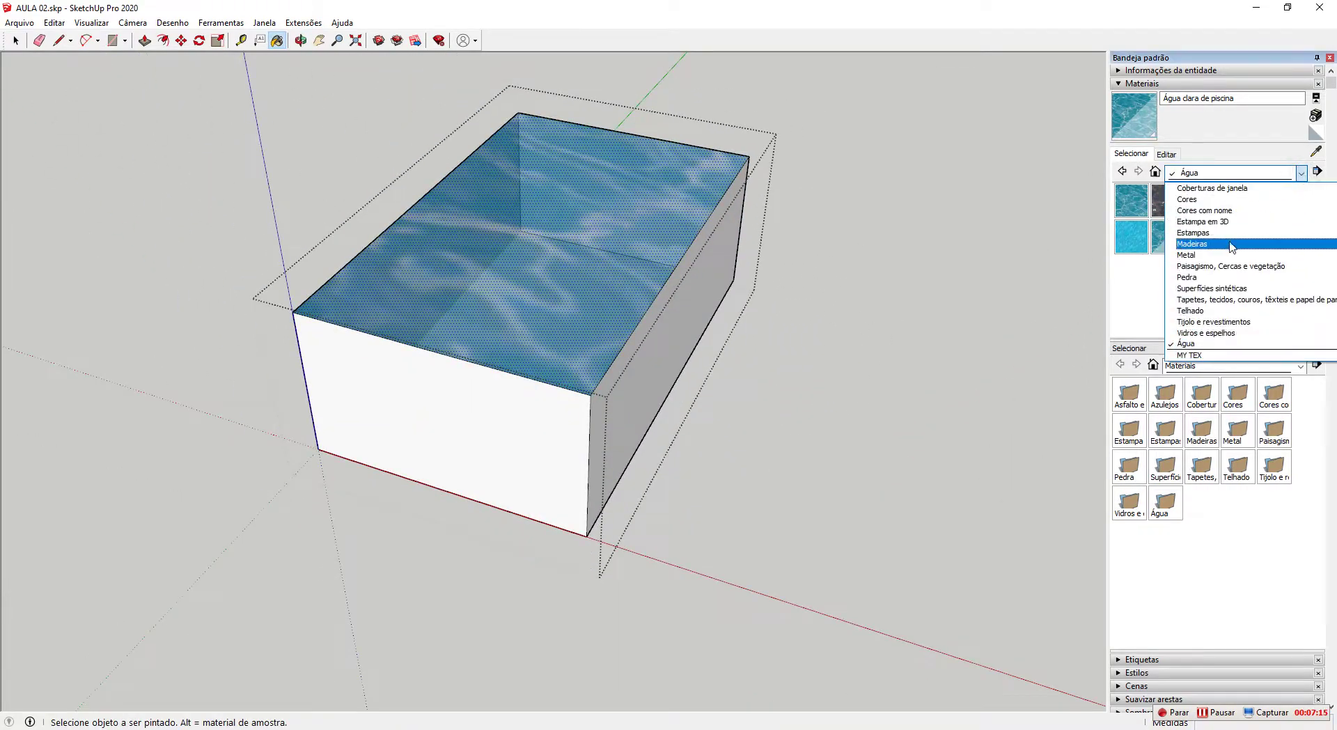
pyautogui.click(1219, 210)
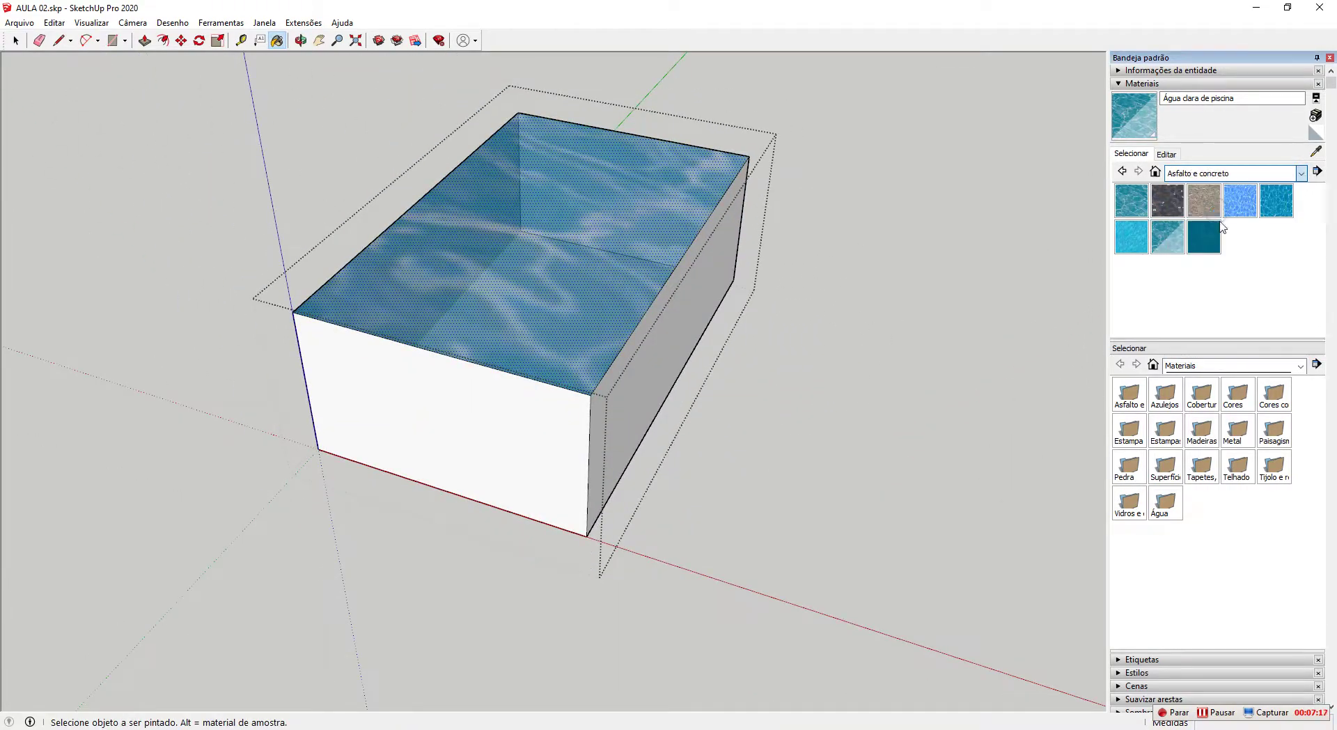
pyautogui.click(1301, 174)
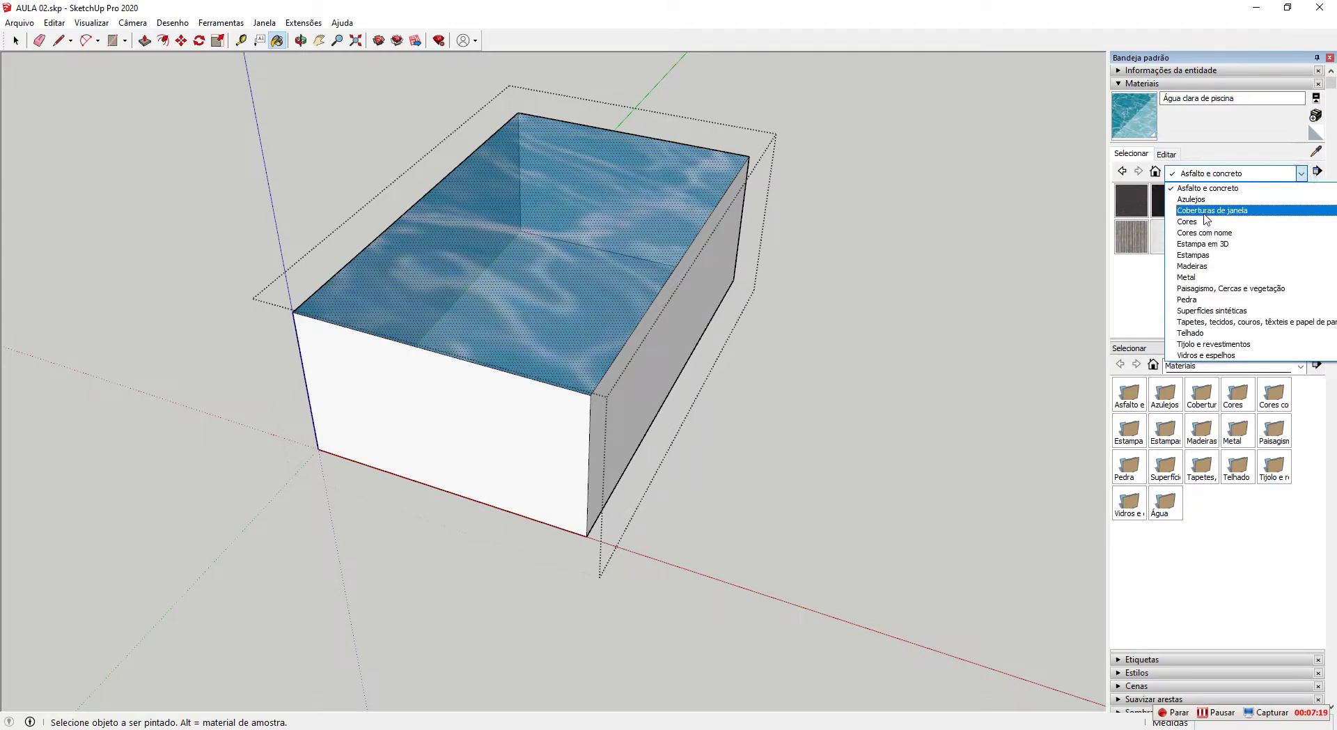
pyautogui.click(1267, 212)
pyautogui.click(1301, 174)
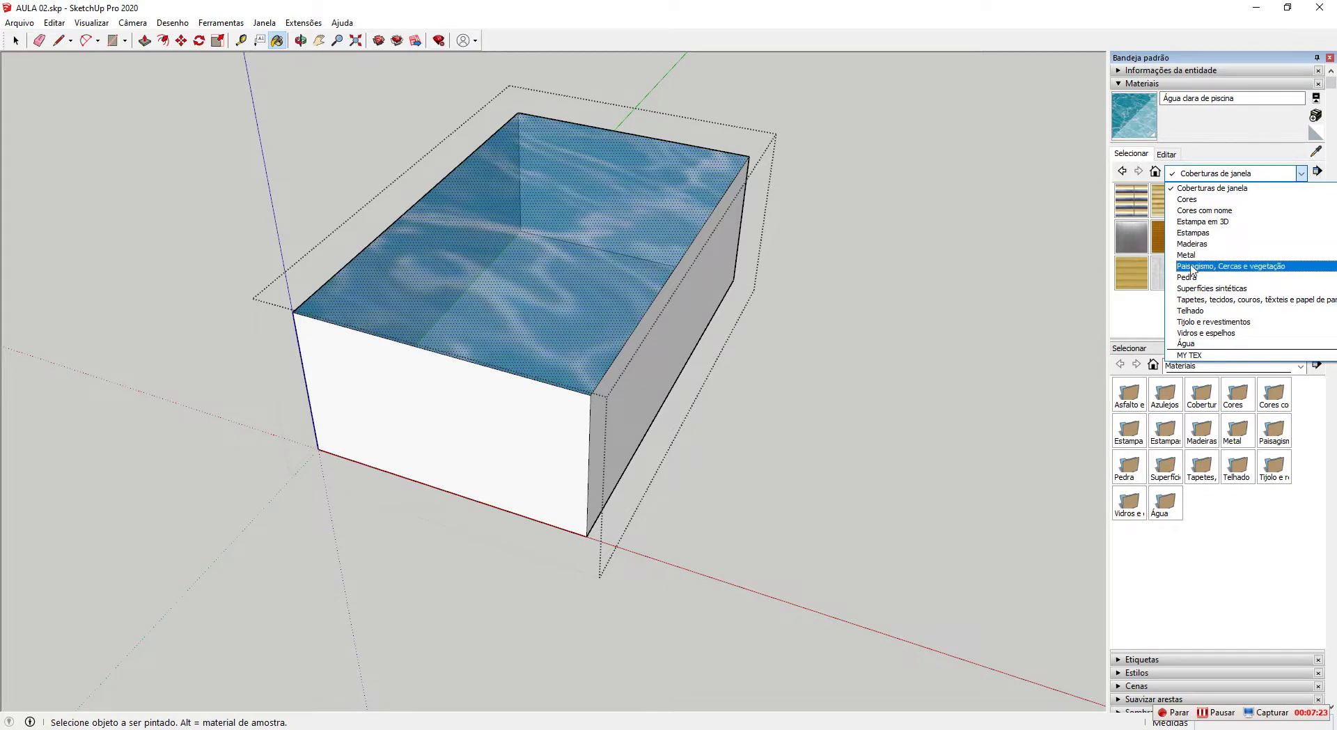
pyautogui.scroll(-3, 903, 286)
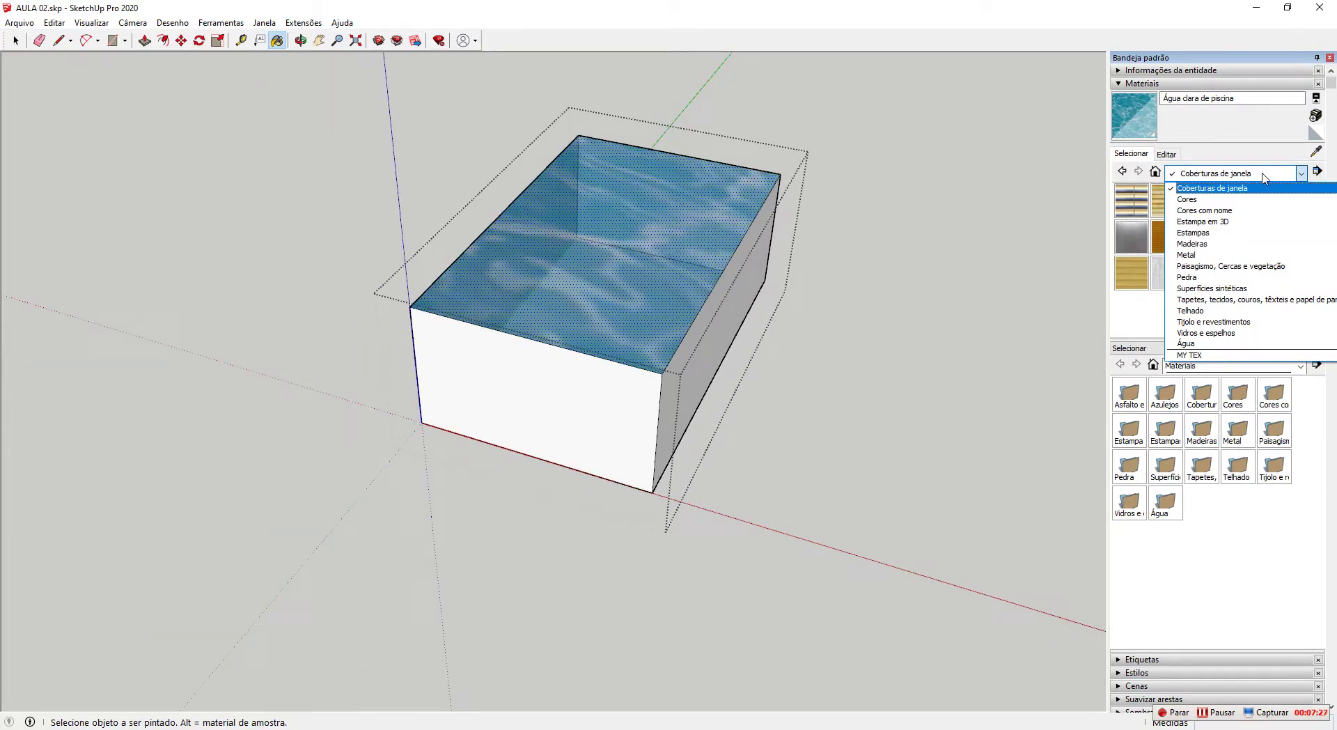
pyautogui.click(948, 243)
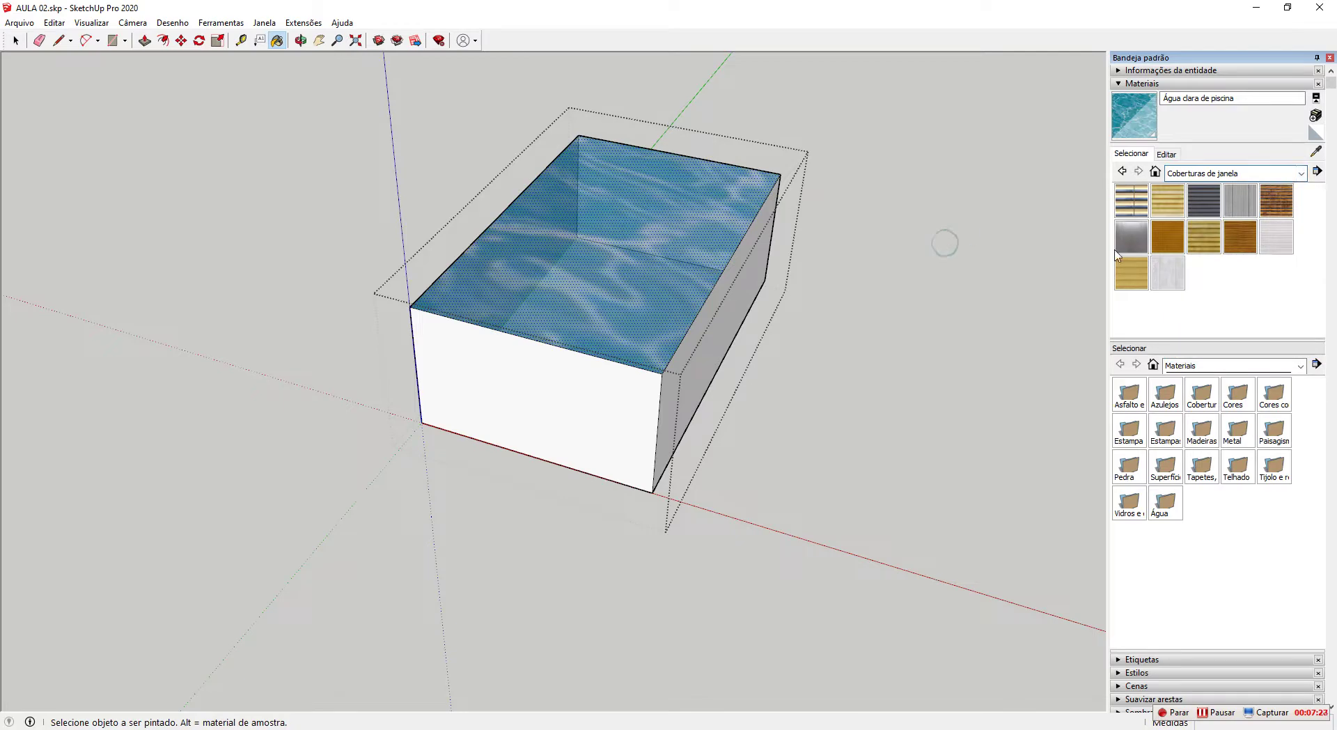
pyautogui.click(1301, 173)
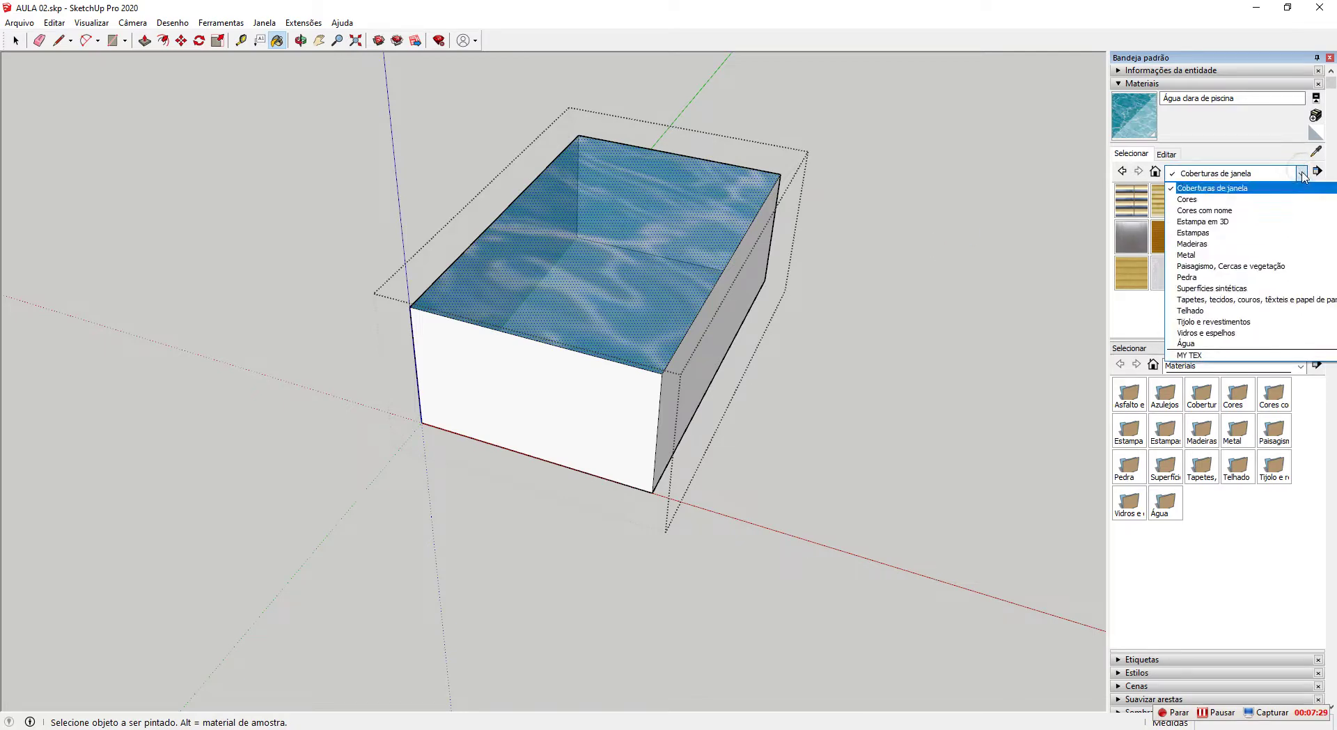
pyautogui.click(1239, 157)
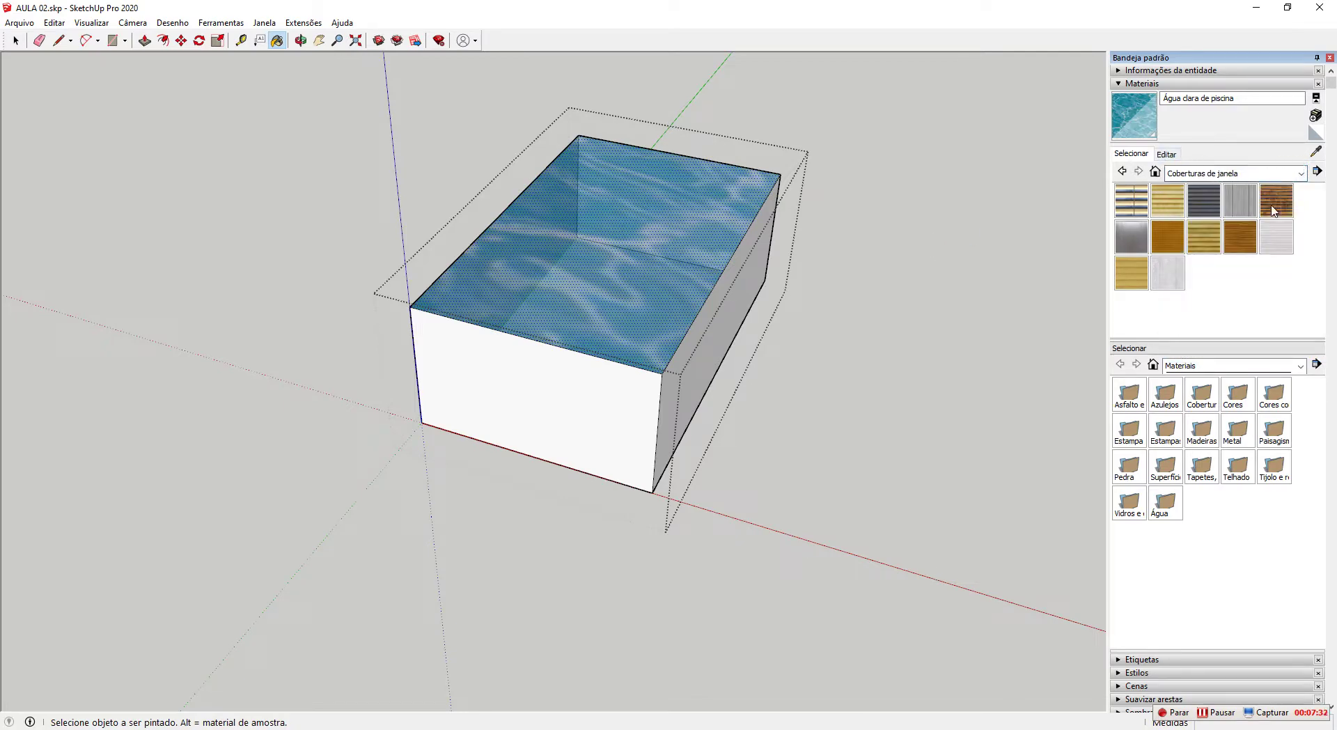
# Switch to the Cores material collection and look through its colour swatches.
pyautogui.click(1298, 177)
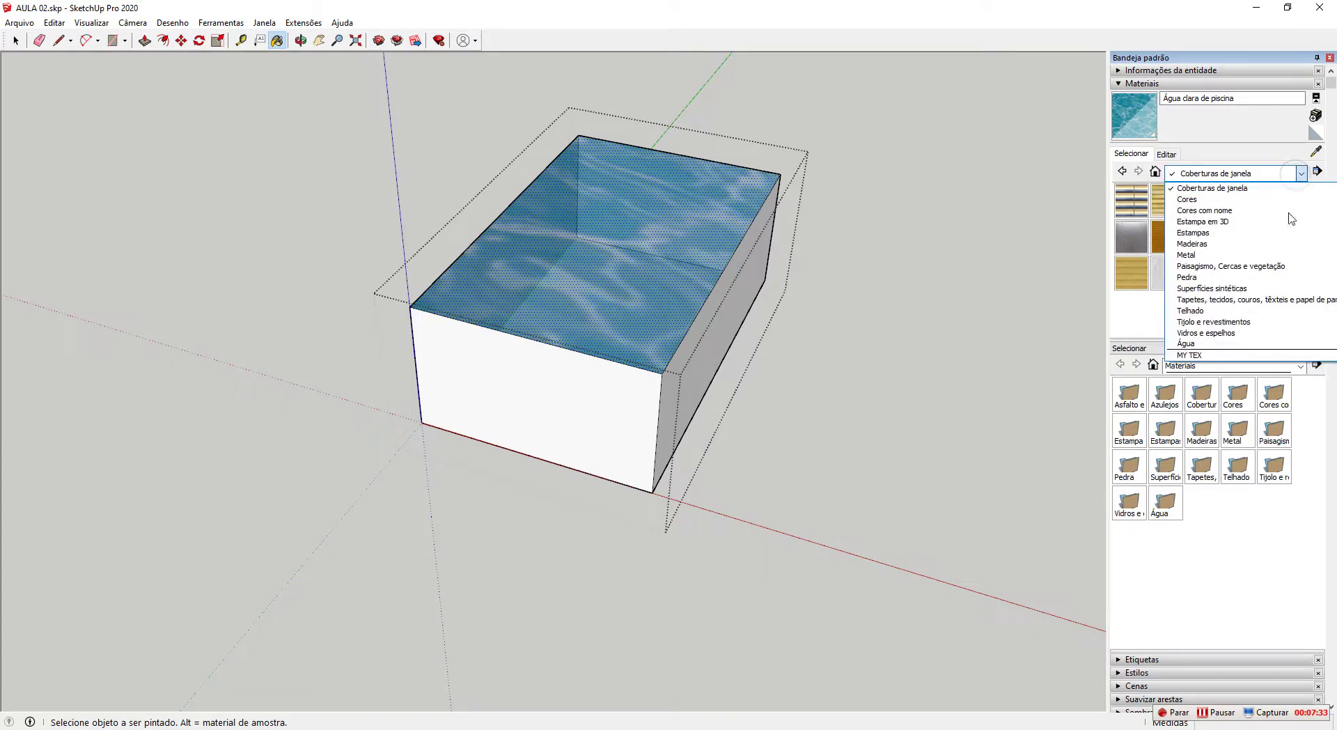
pyautogui.click(1201, 199)
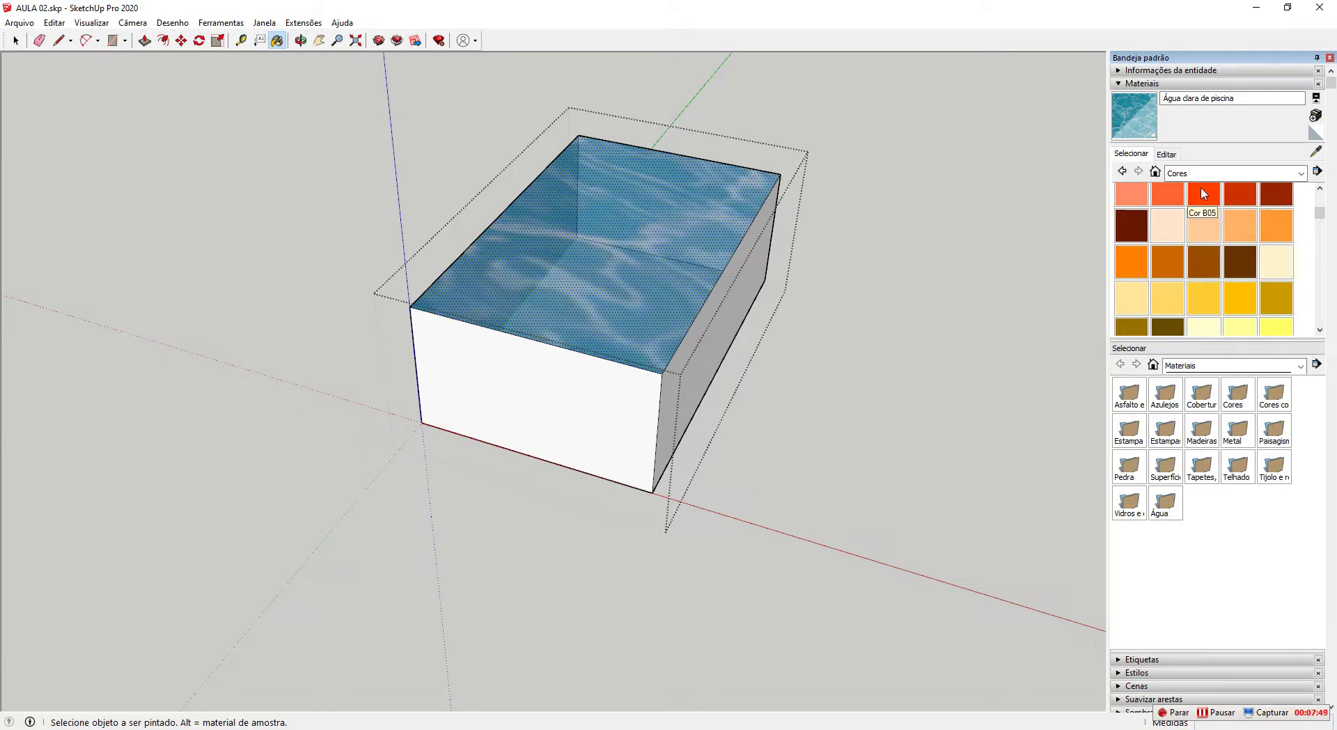
pyautogui.scroll(-3, 1212, 241)
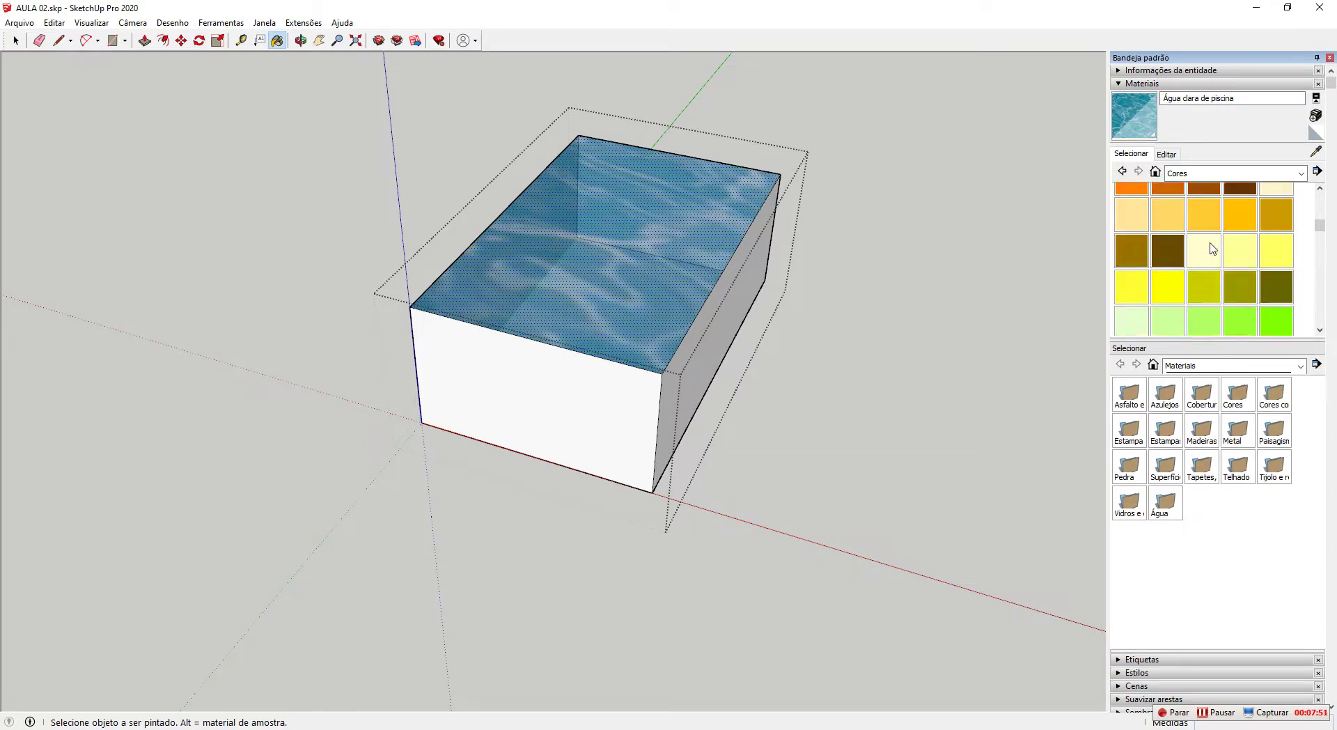
pyautogui.scroll(5, 1222, 272)
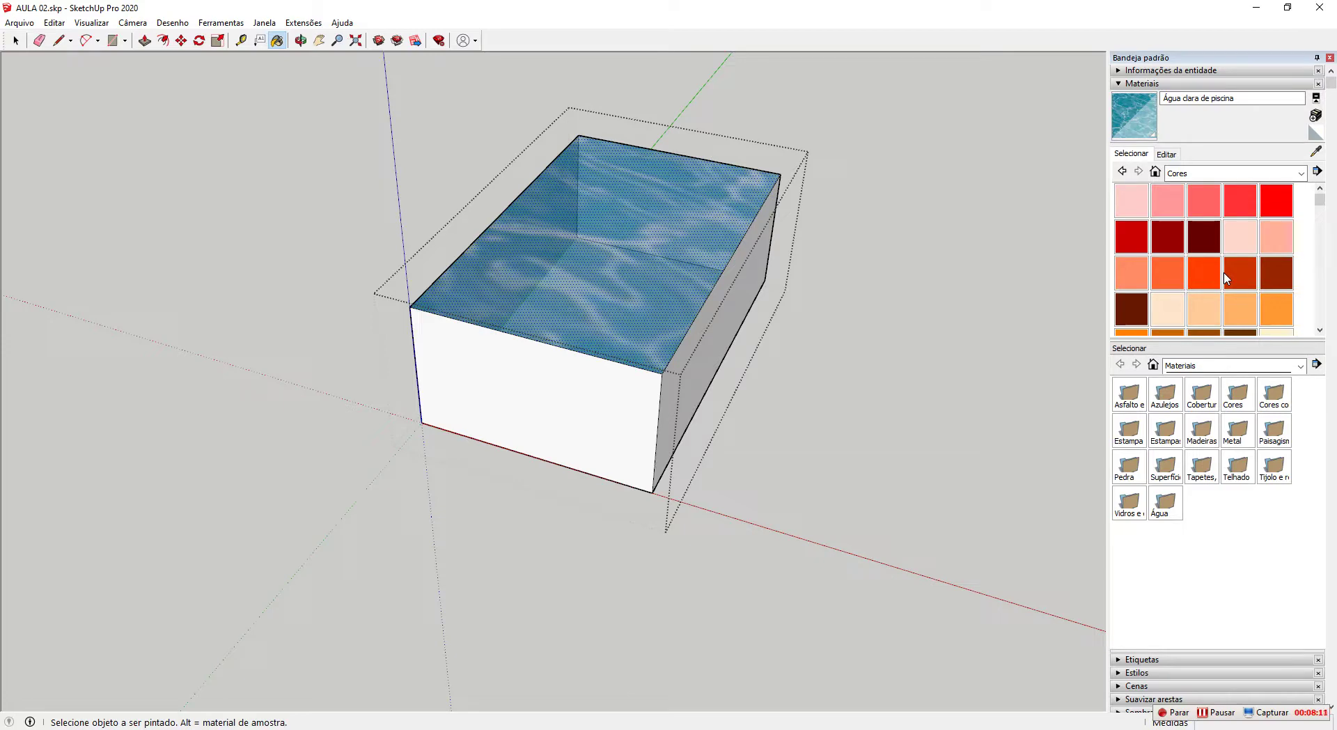
# Paint the box's top face with Piso de madeira escuro from the Madeiras collection.
pyautogui.click(1300, 174)
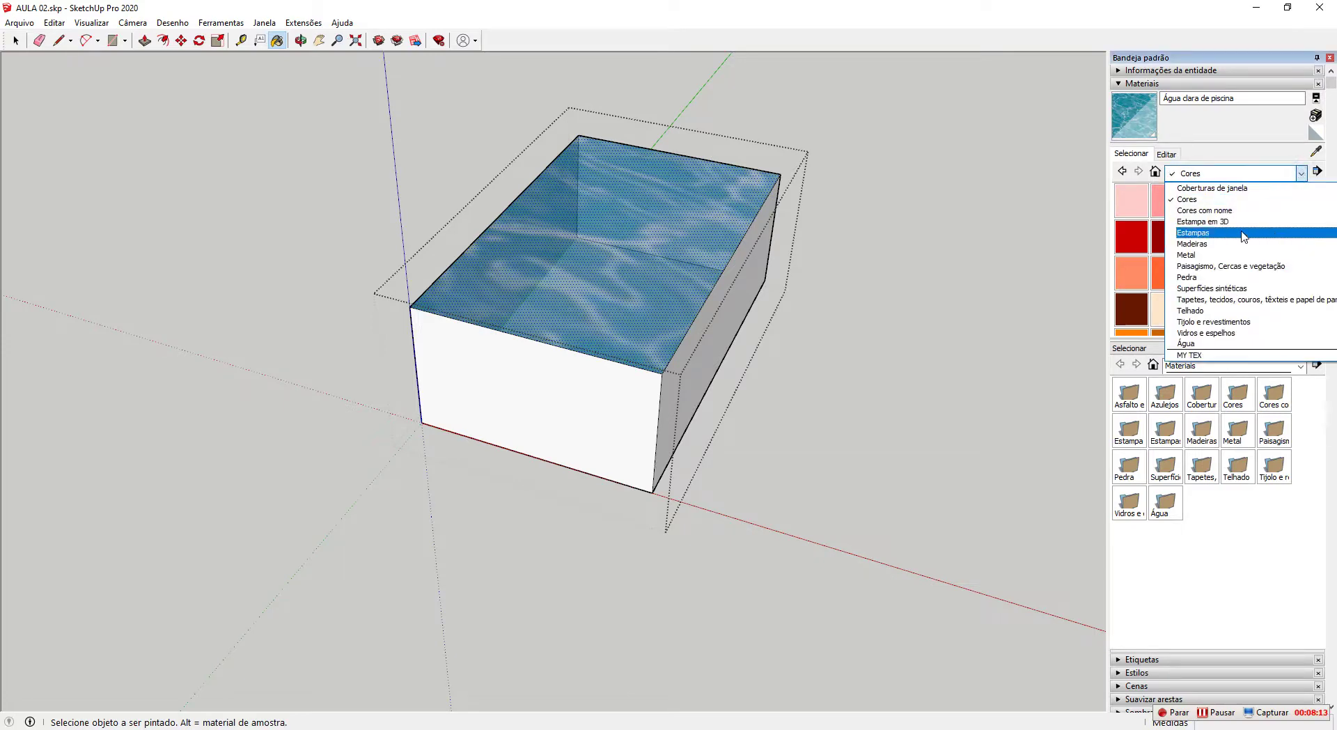
pyautogui.click(1194, 243)
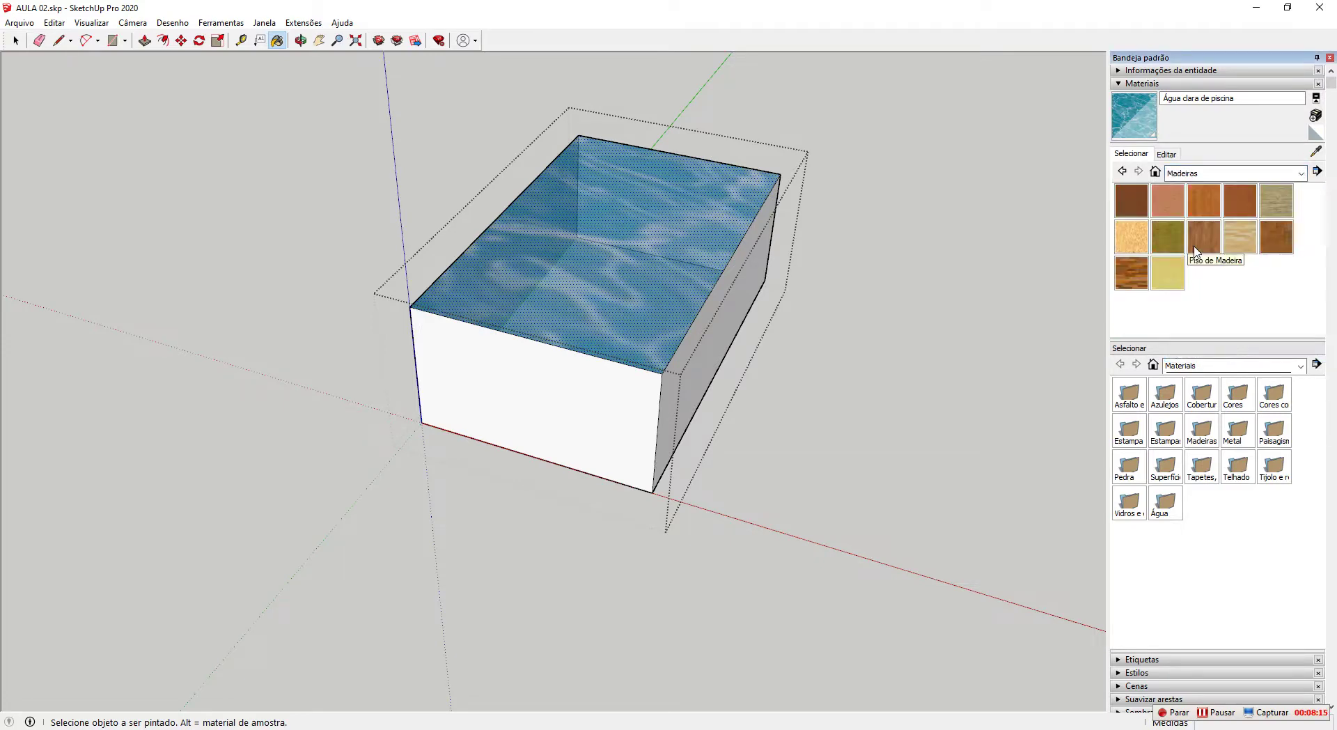
pyautogui.click(1135, 279)
pyautogui.click(574, 262)
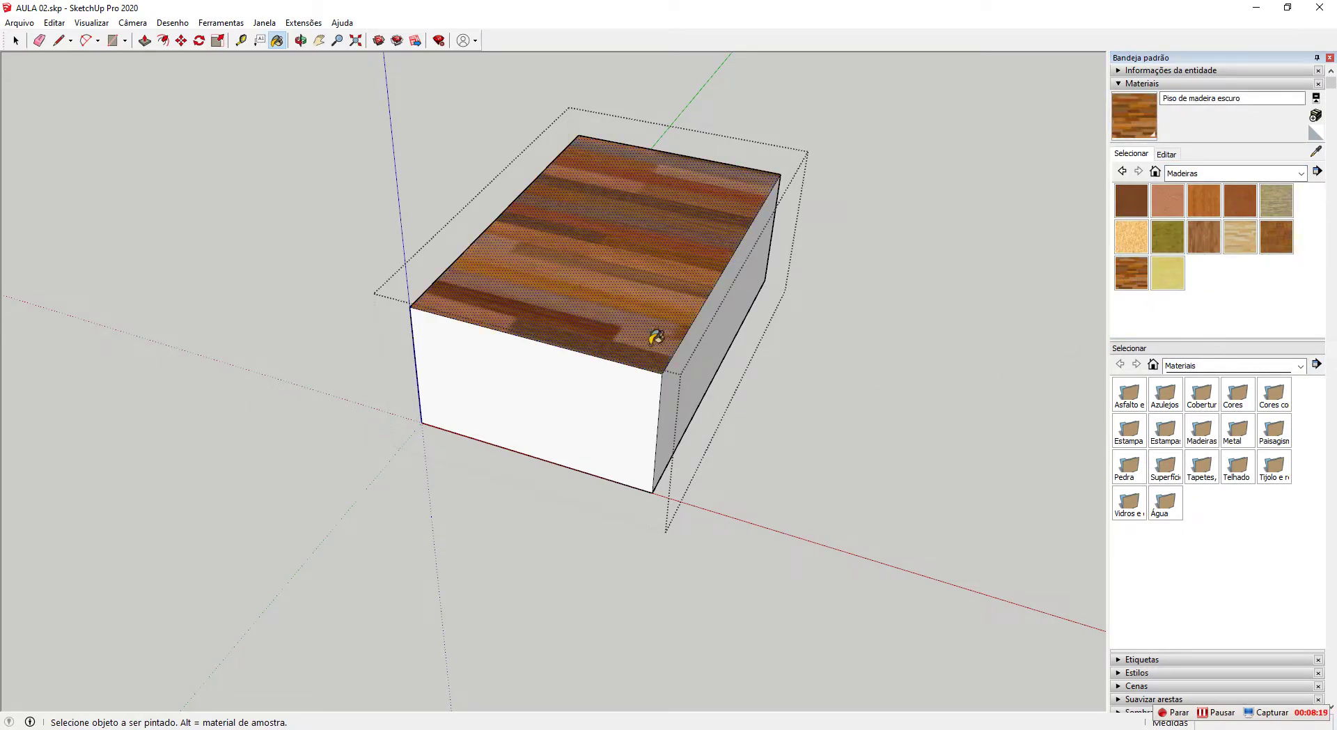
# Inspect the dark wood floor texture on the box's top face up close and from a distance.
pyautogui.scroll(-4, 648, 439)
pyautogui.scroll(-2, 644, 438)
pyautogui.scroll(5, 658, 383)
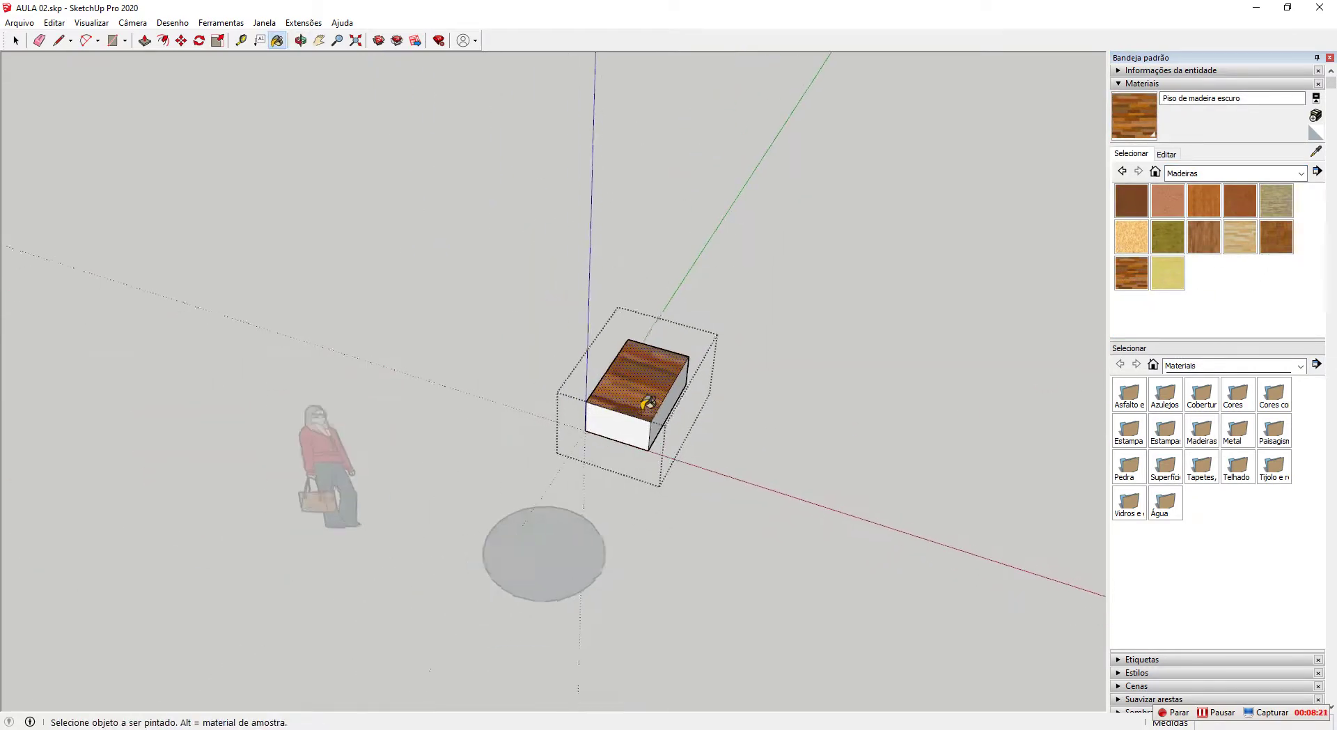
pyautogui.scroll(10, 657, 392)
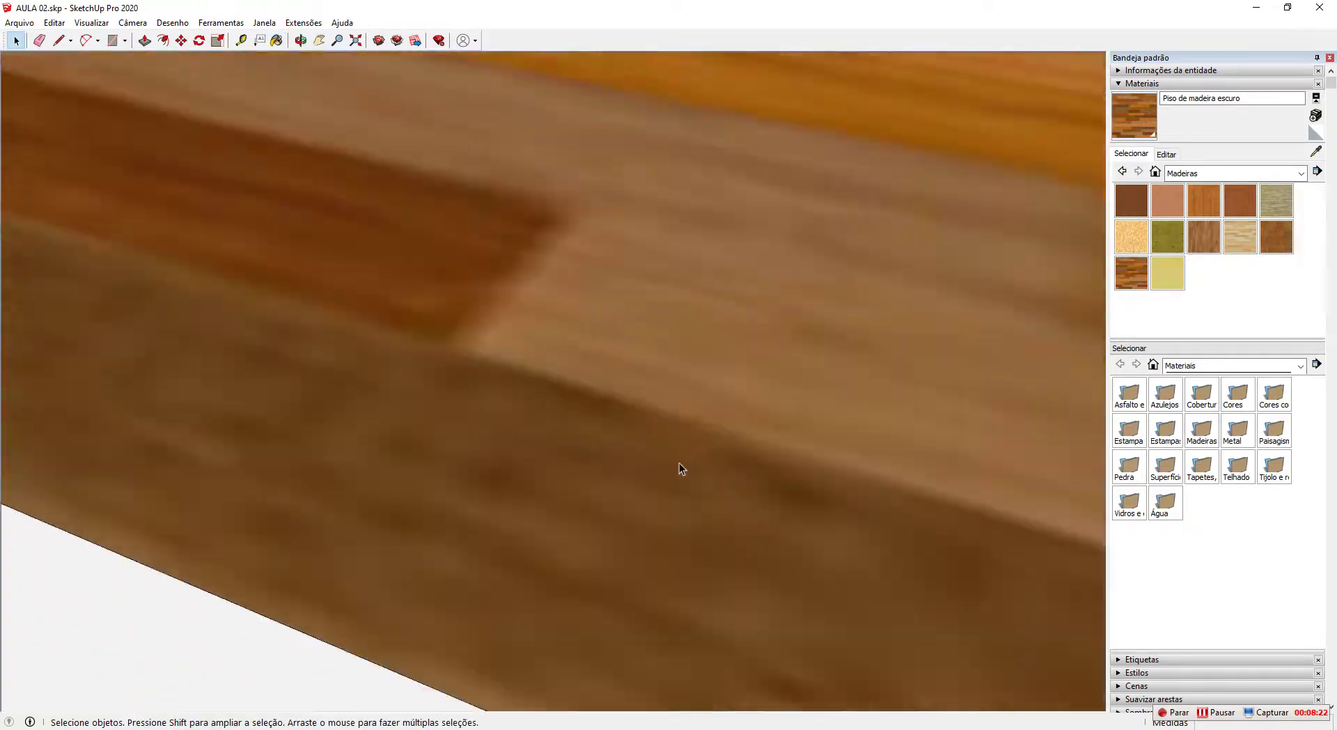
pyautogui.moveTo(680, 466); pyautogui.dragTo(617, 326, button='middle')
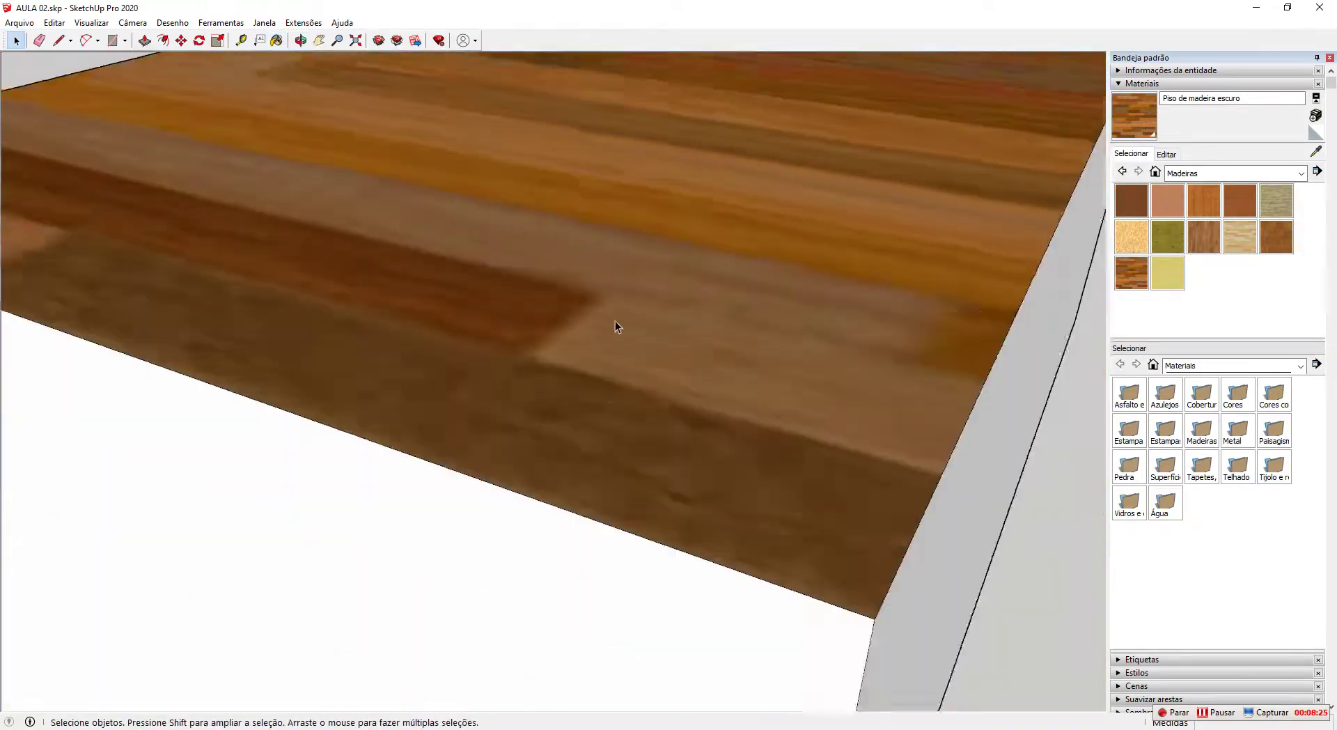
pyautogui.scroll(-5, 616, 348)
pyautogui.scroll(-6, 616, 349)
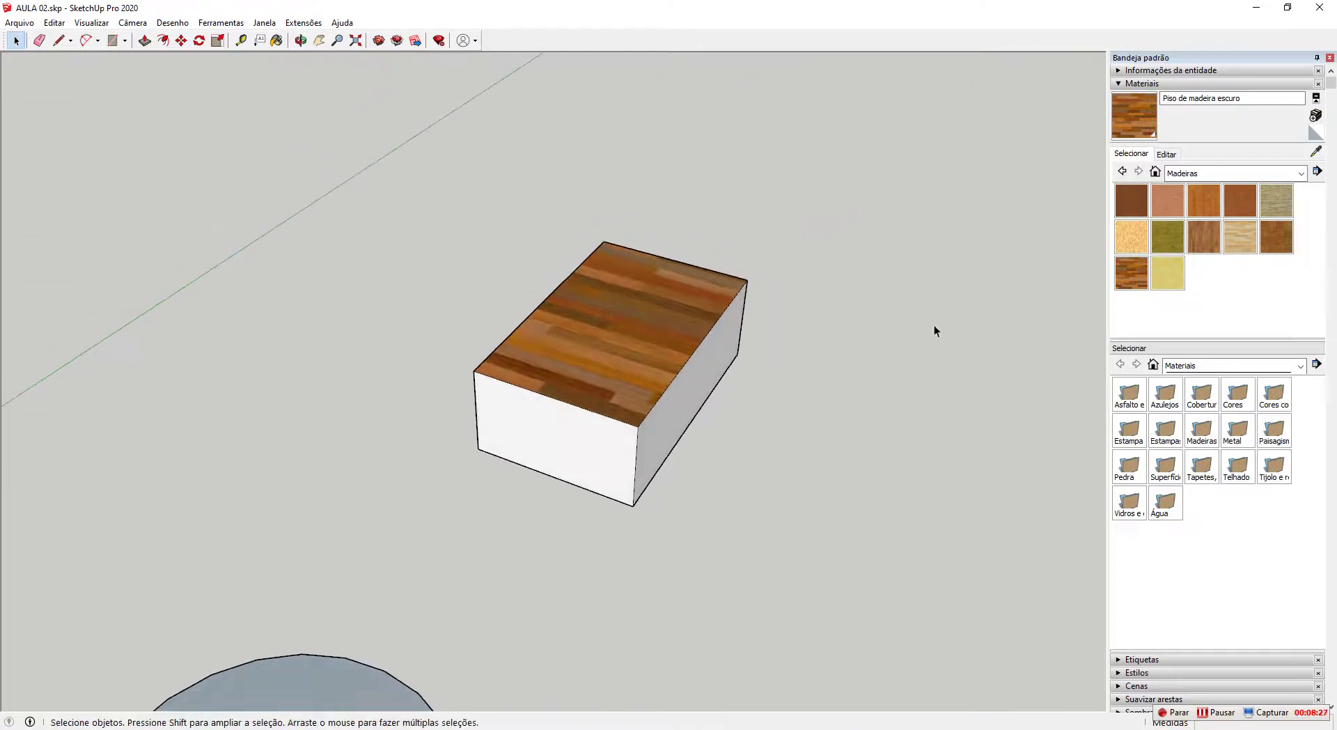
pyautogui.moveTo(901, 418); pyautogui.dragTo(833, 418, button='middle')
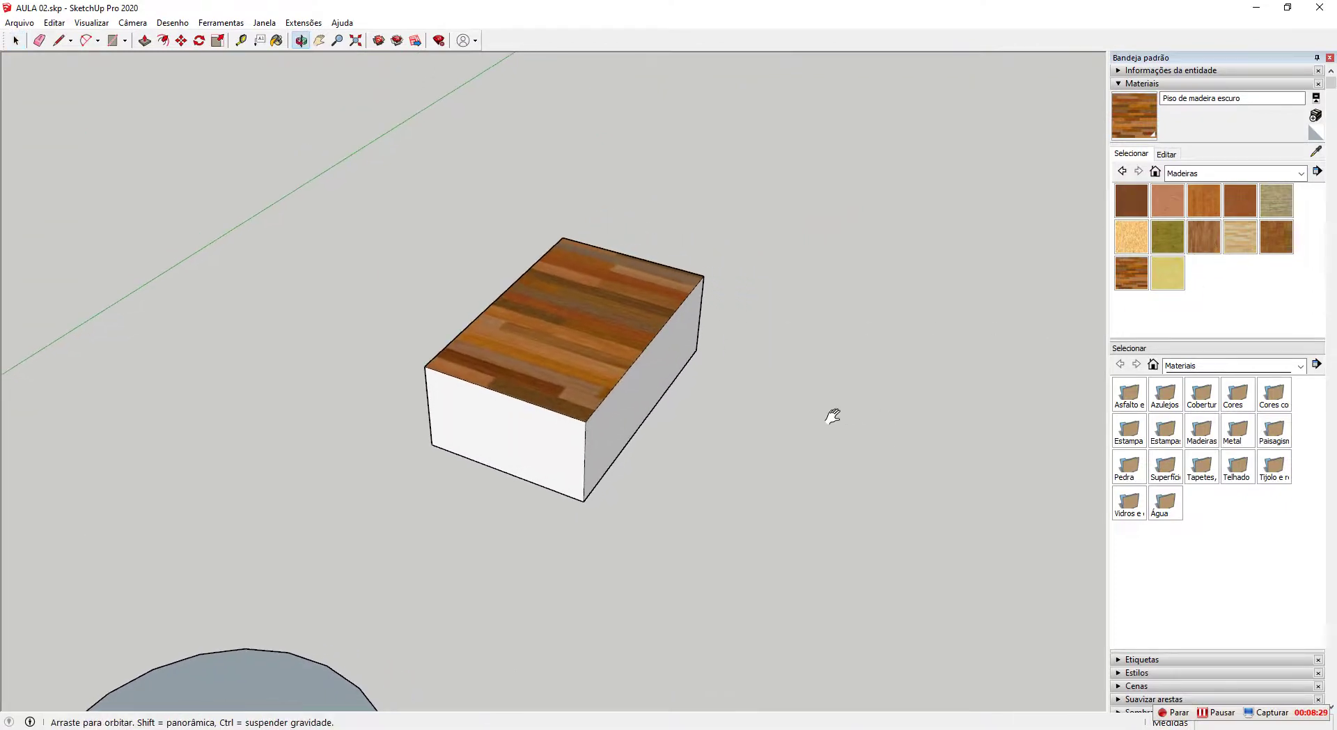
# Paint the box's unpainted sides with Vegetação Grama from the Paisagismo, Cercas e vegetação collection.
pyautogui.click(1232, 173)
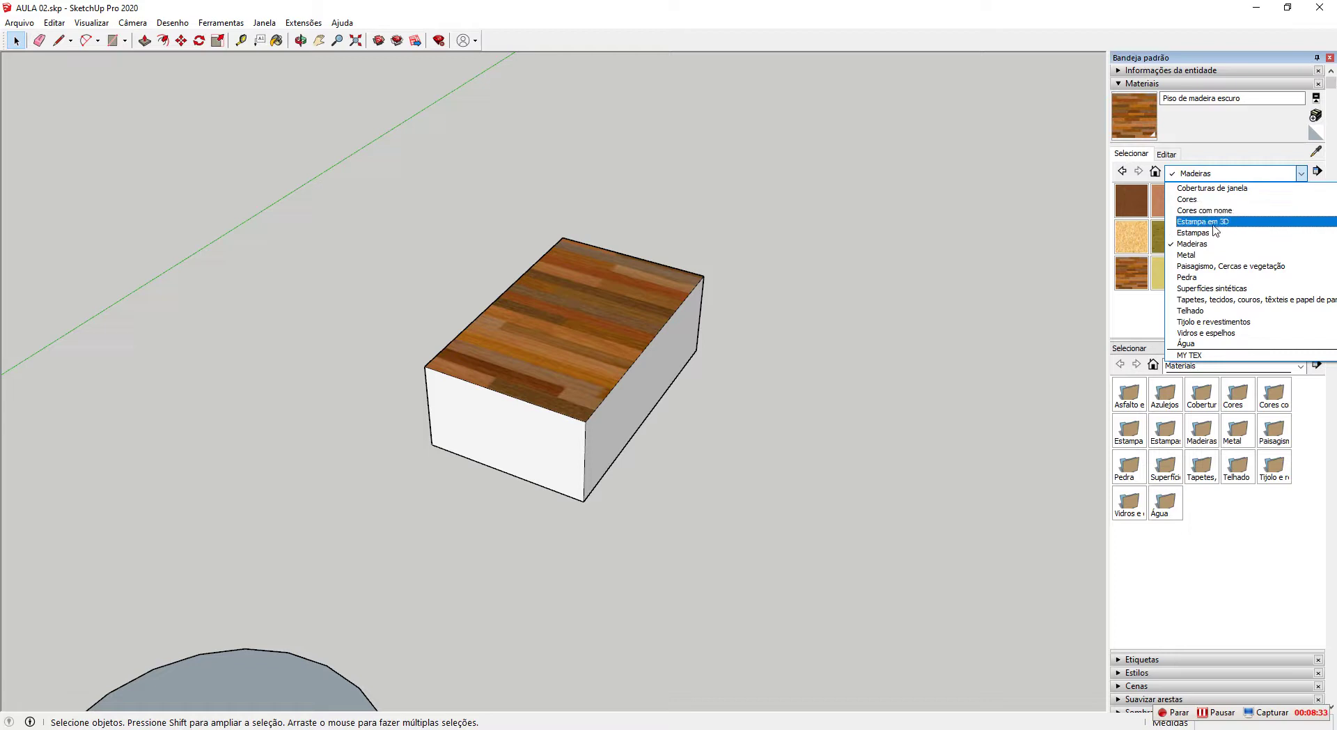
pyautogui.click(1186, 255)
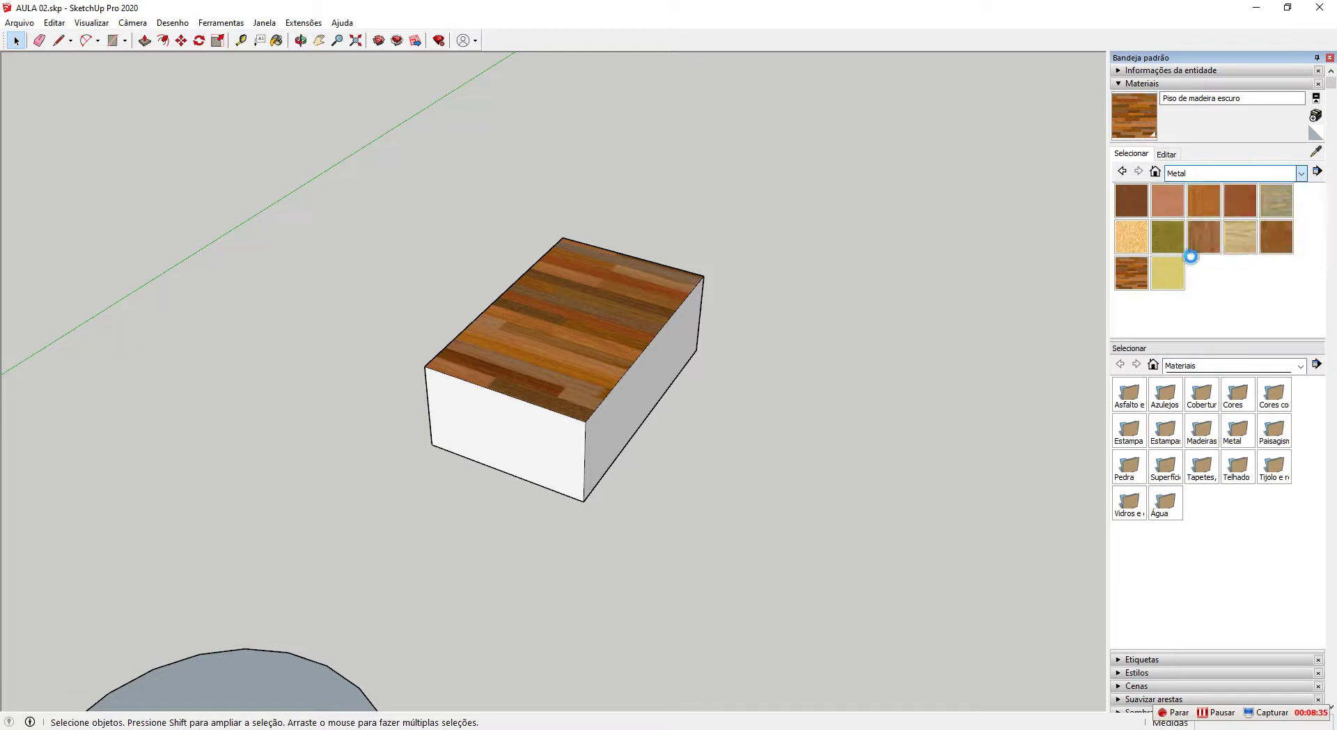
pyautogui.click(1302, 174)
pyautogui.click(1203, 269)
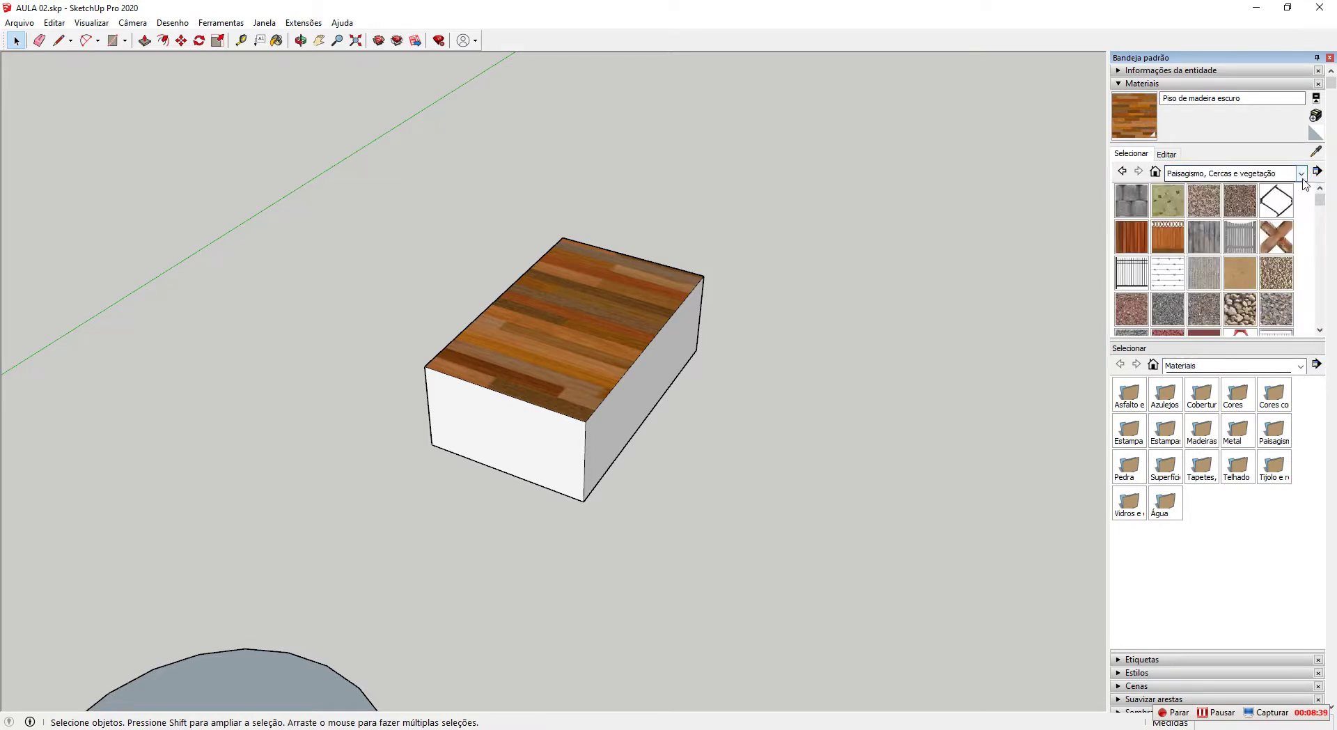
pyautogui.scroll(-2, 1230, 280)
pyautogui.scroll(1, 1175, 241)
pyautogui.click(1175, 310)
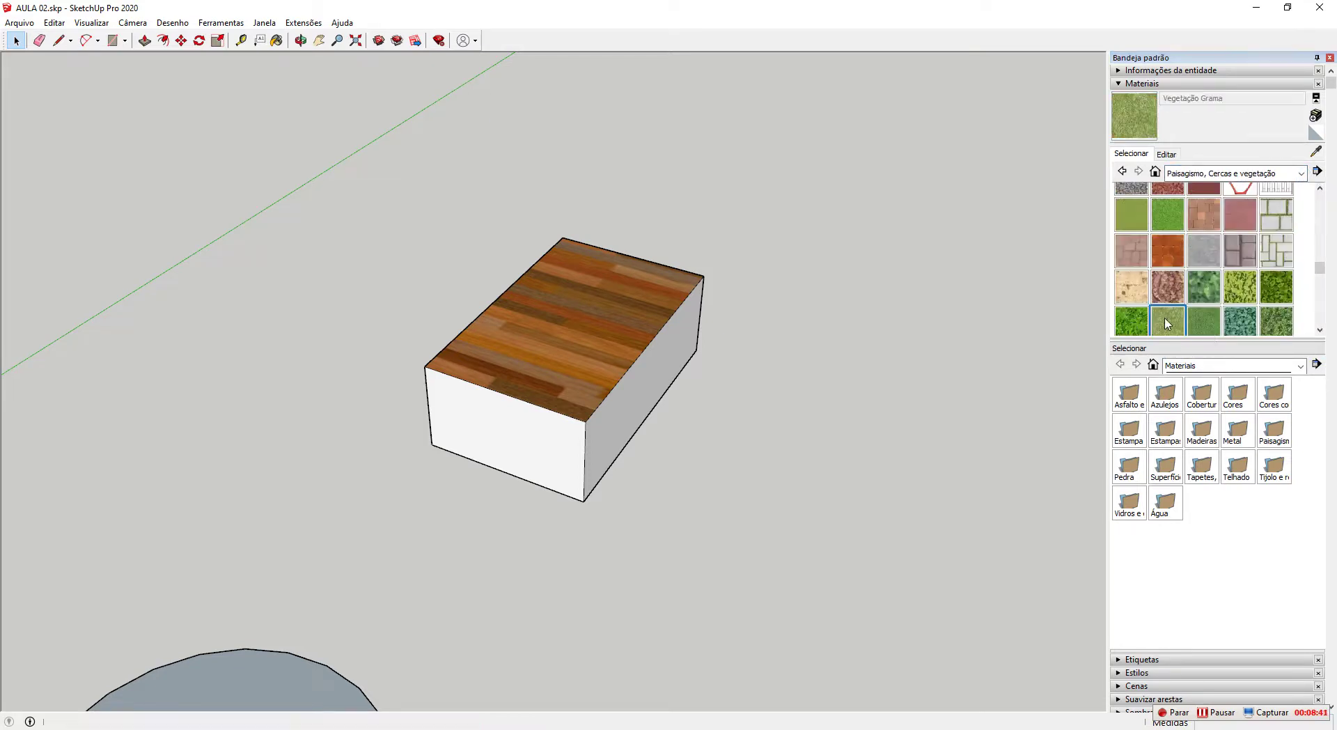
pyautogui.moveTo(530, 456); pyautogui.dragTo(554, 437, button='middle')
pyautogui.scroll(2, 554, 436)
pyautogui.click(555, 431)
pyautogui.moveTo(572, 348); pyautogui.dragTo(620, 335, button='middle')
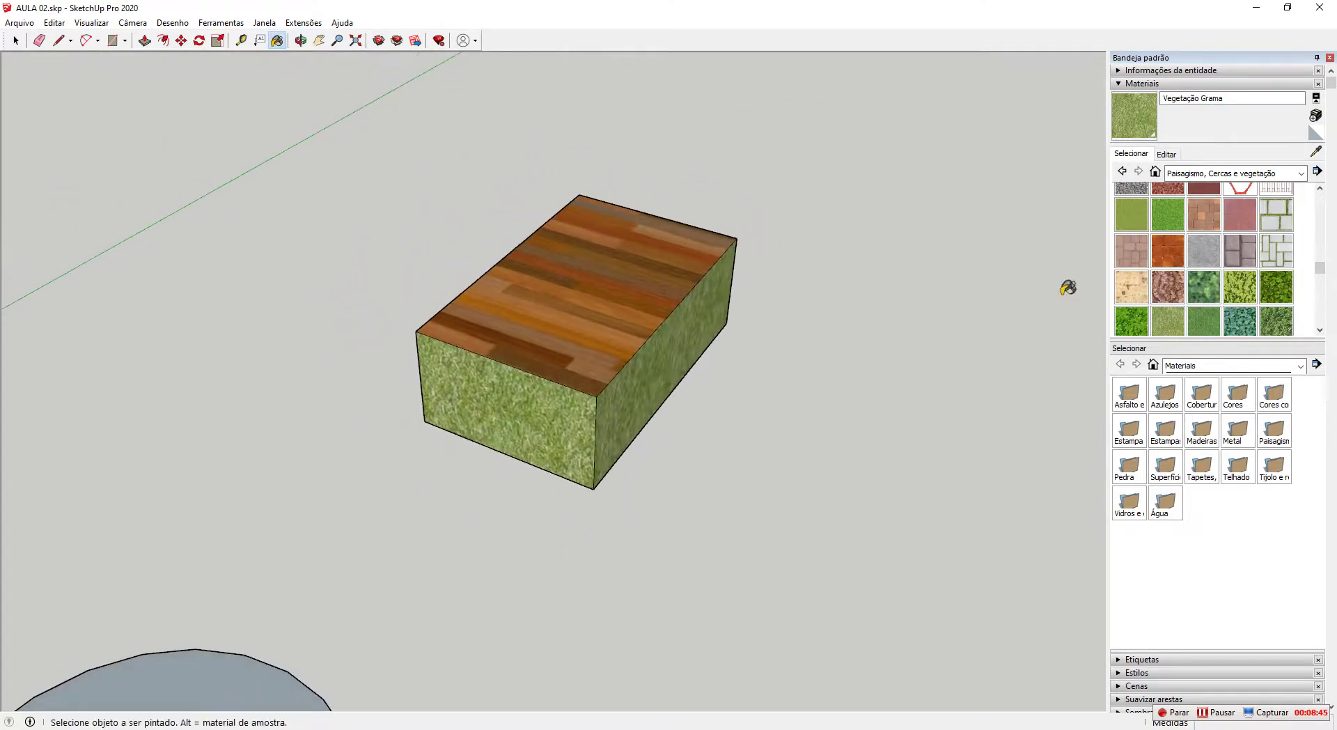
# Collapse and reopen the Materials section, and look through the Cores collection.
pyautogui.click(1198, 84)
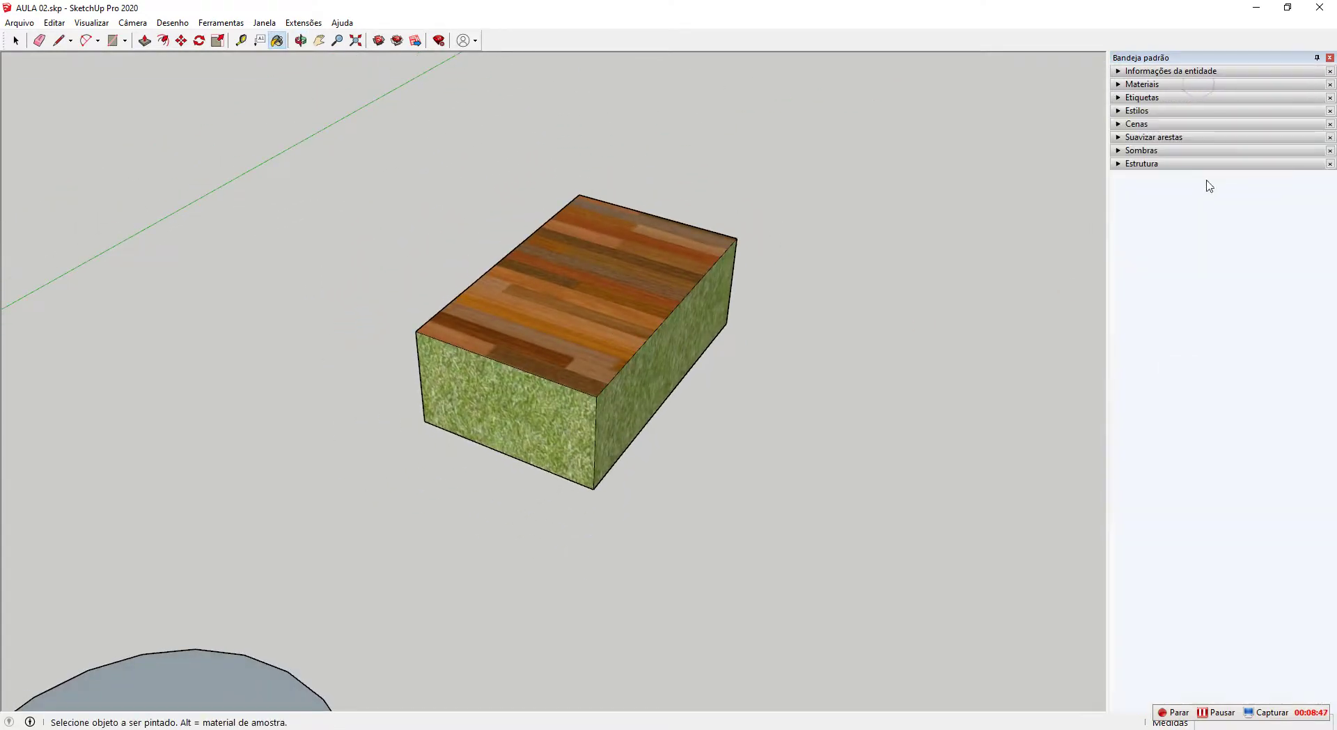
pyautogui.click(1173, 85)
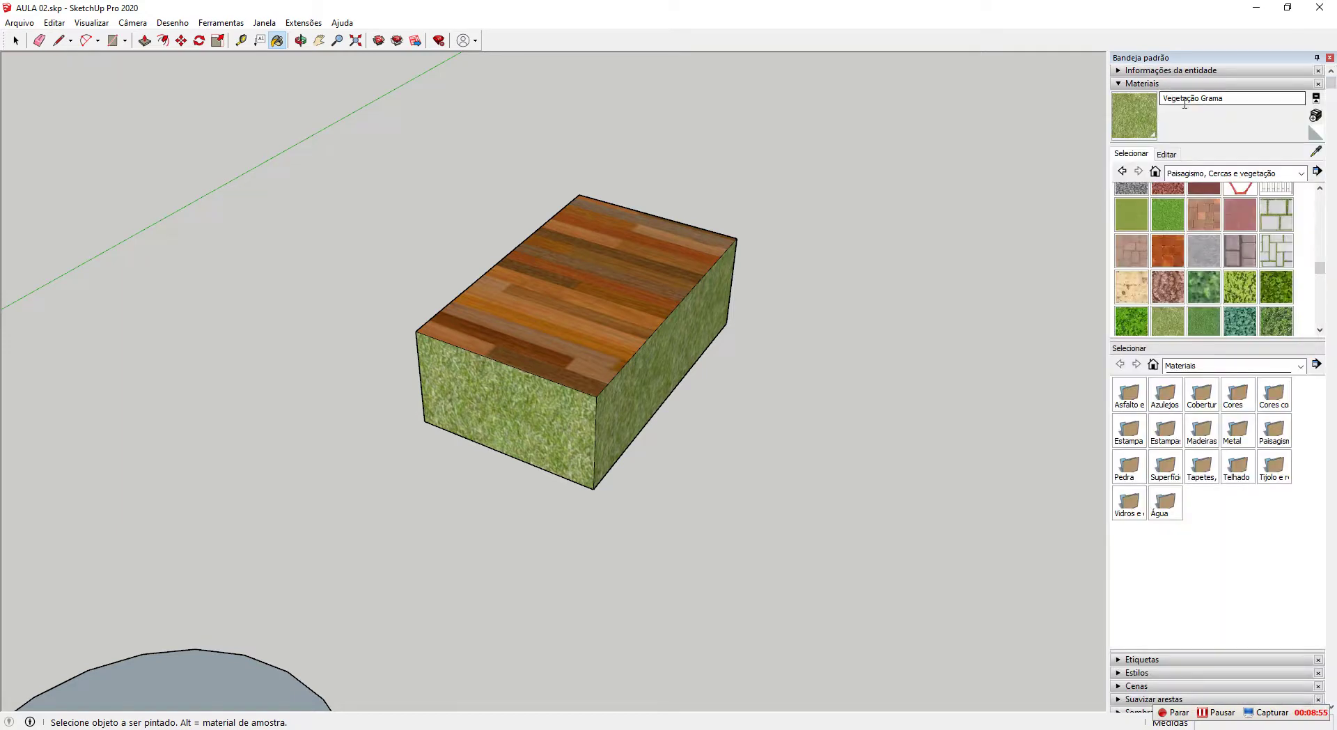
pyautogui.click(1300, 173)
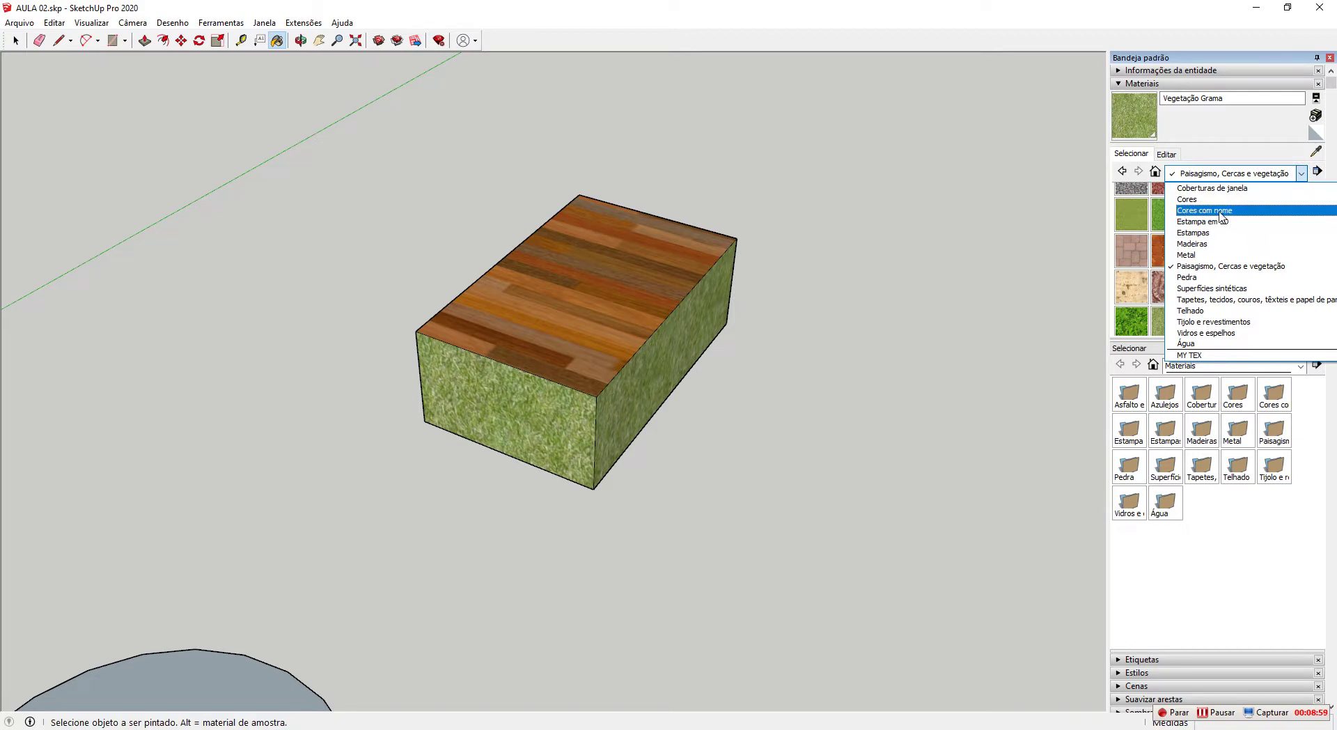
pyautogui.click(1212, 204)
pyautogui.scroll(-4, 1243, 245)
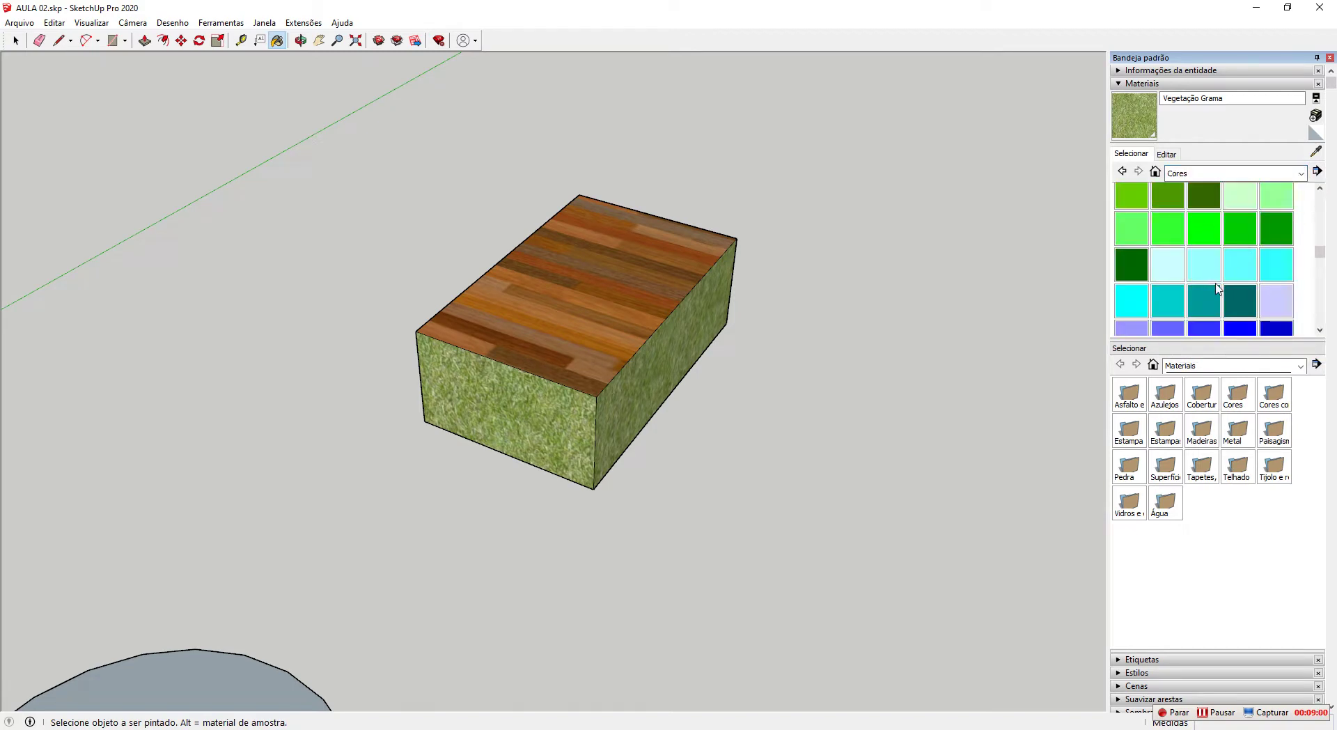
pyautogui.scroll(3, 1212, 284)
pyautogui.scroll(3, 1250, 268)
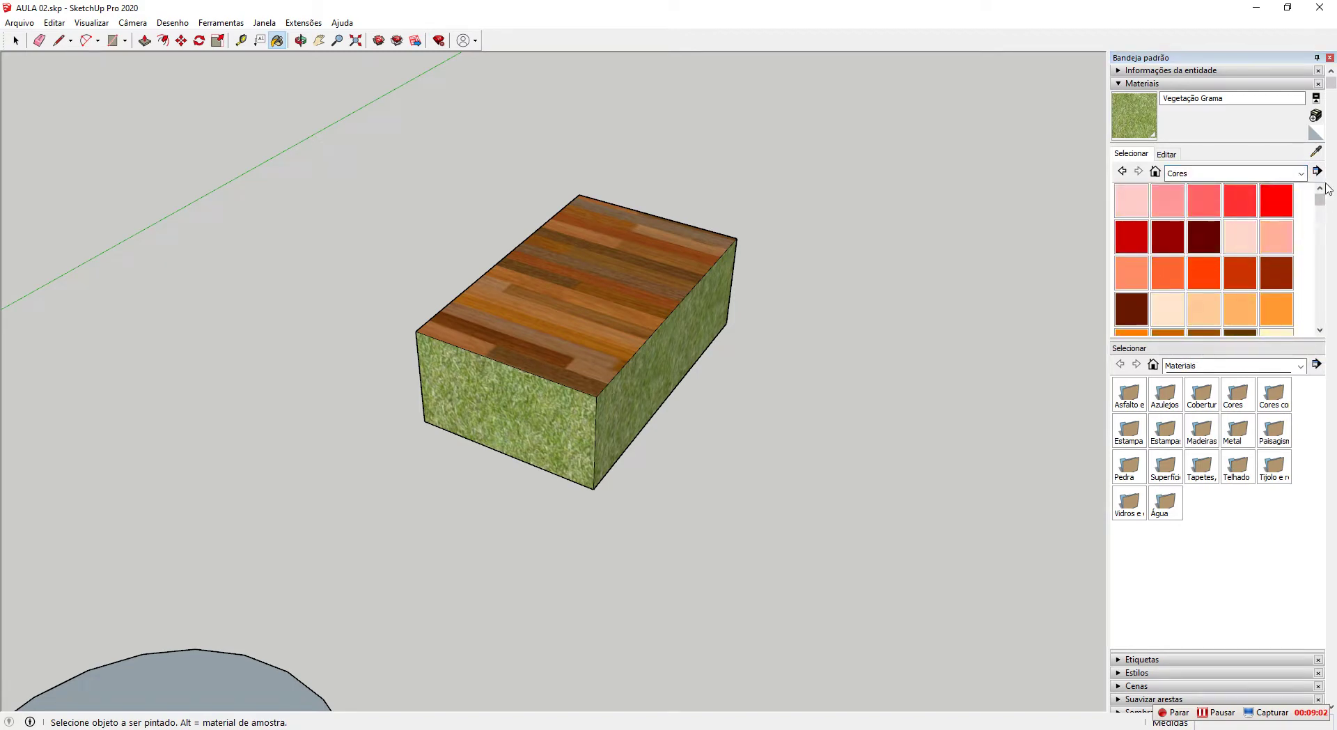
# Try Telhado estilo espanhol from the Telhado collection on the box's grass-covered sides, and undo it.
pyautogui.click(1300, 173)
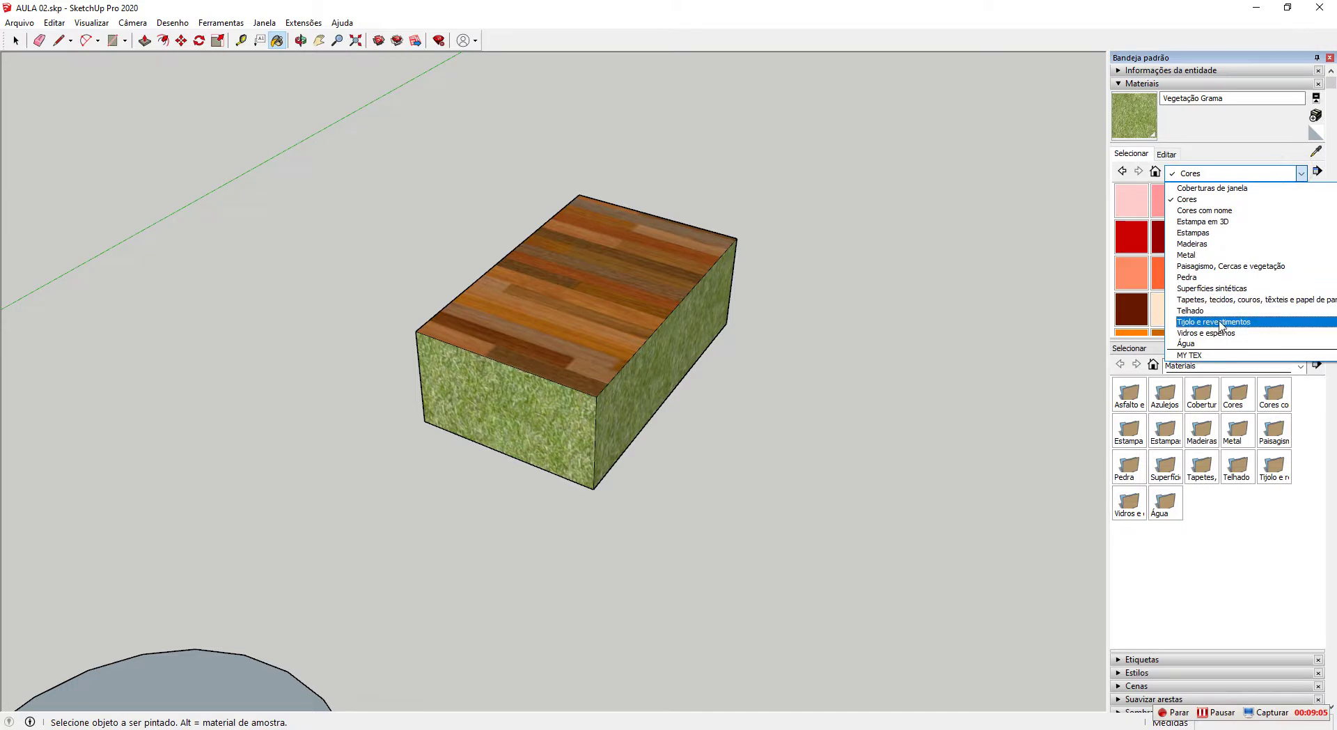
pyautogui.click(1212, 318)
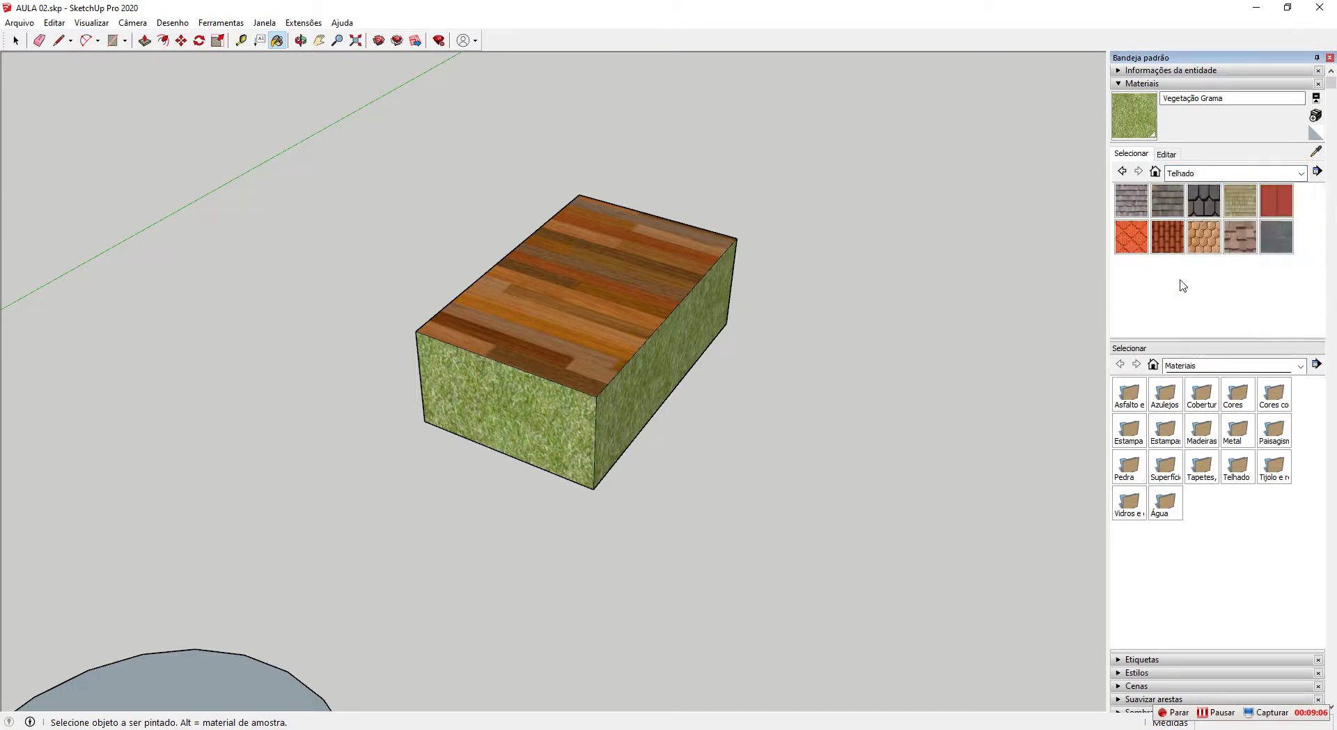
pyautogui.click(1166, 251)
pyautogui.click(673, 352)
pyautogui.scroll(5, 585, 319)
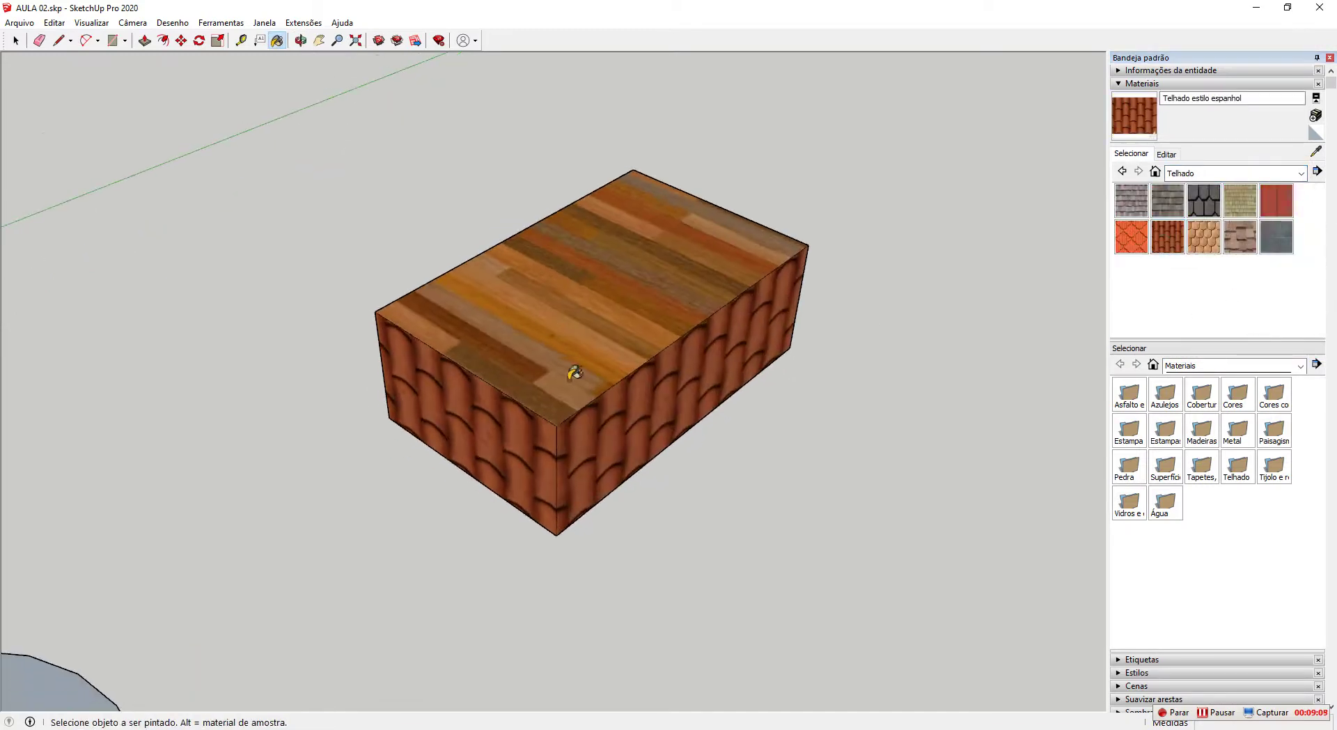
pyautogui.hotkey('ctrl', 'z')
pyautogui.press('space')
pyautogui.scroll(-2, 615, 331)
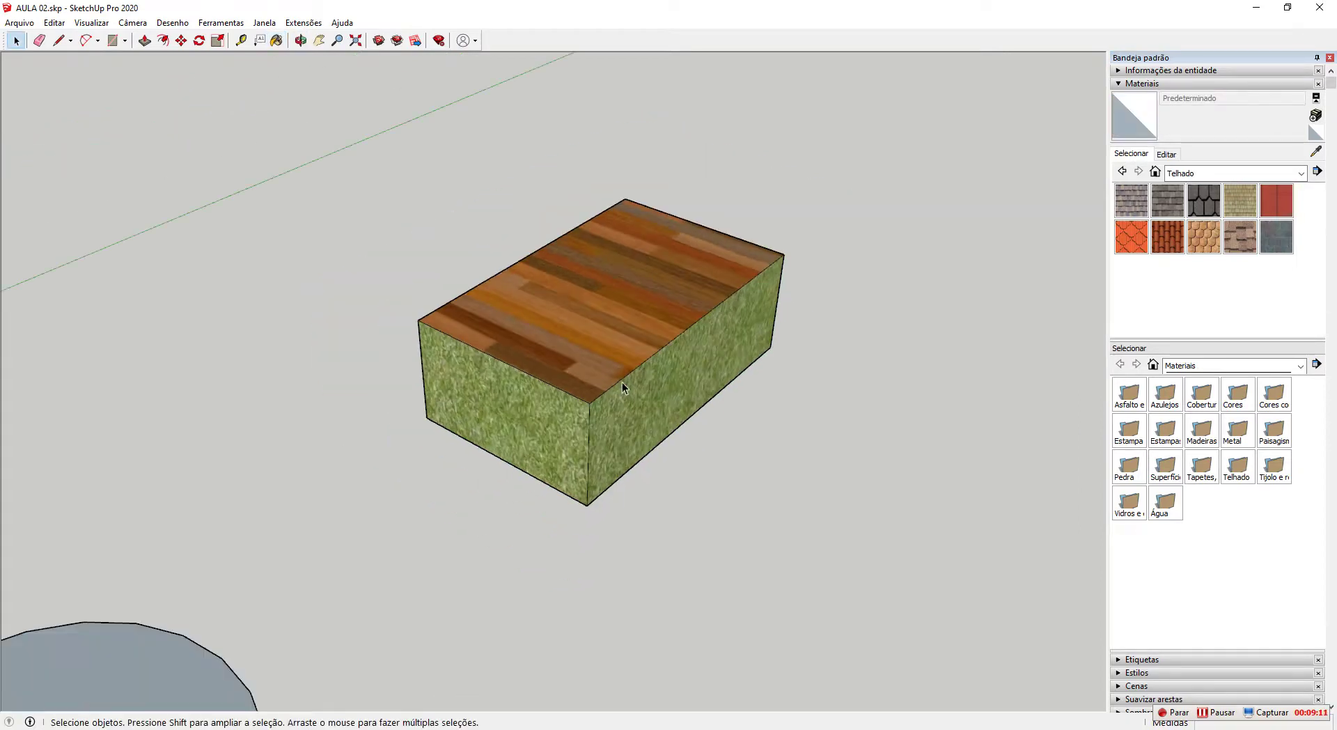
# Explode the box group and move the top face's back edge upward to slope the top.
pyautogui.rightClick(583, 310)
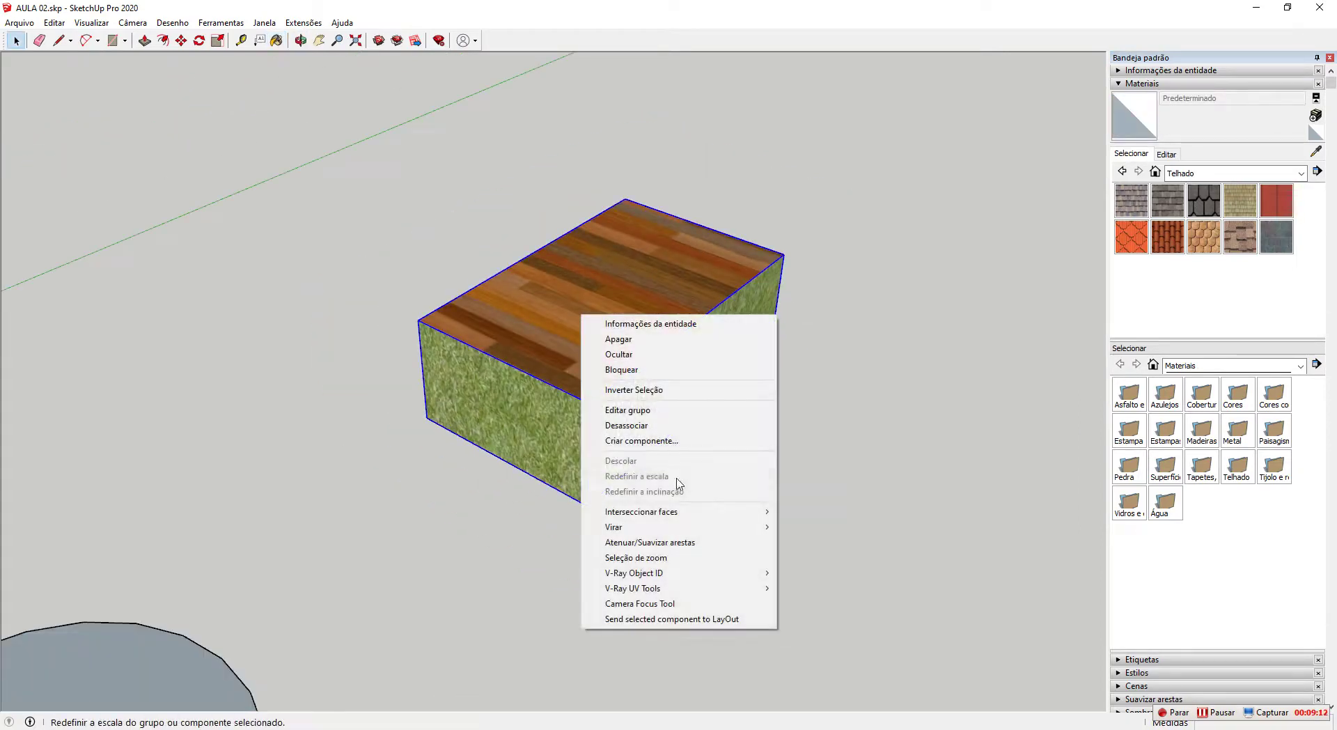
pyautogui.click(647, 426)
pyautogui.click(732, 237)
pyautogui.press('m')
pyautogui.click(733, 236)
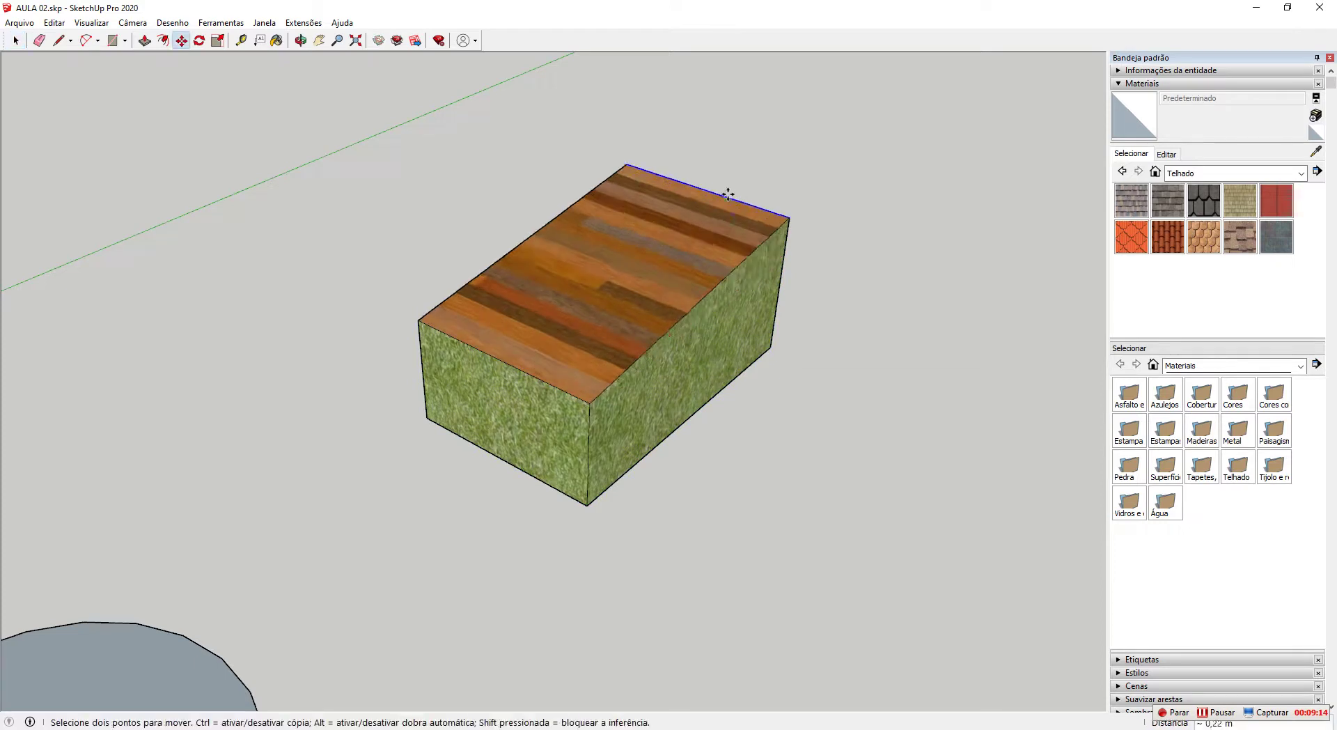
pyautogui.click(723, 143)
# Paint the sloped top face with Telhado estilo espanhol.
pyautogui.press('b')
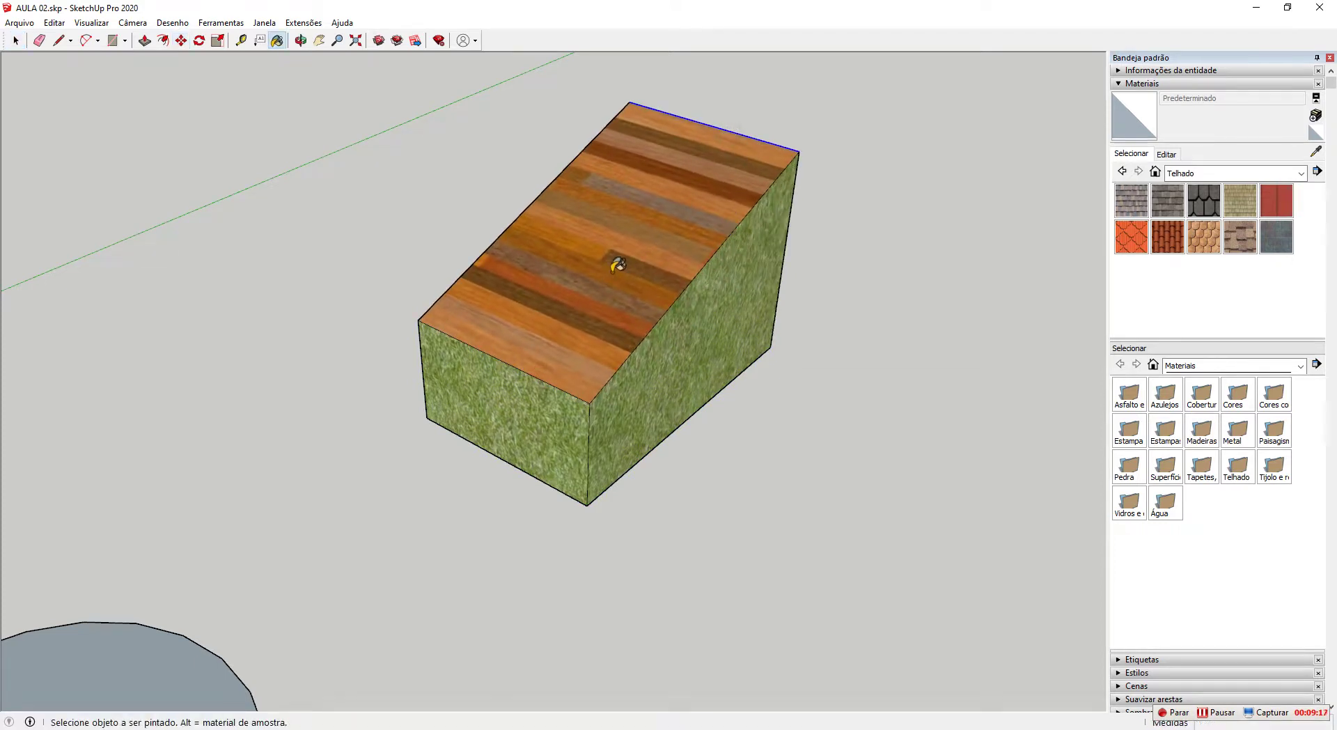
pyautogui.click(632, 276)
pyautogui.click(1163, 247)
pyautogui.click(690, 243)
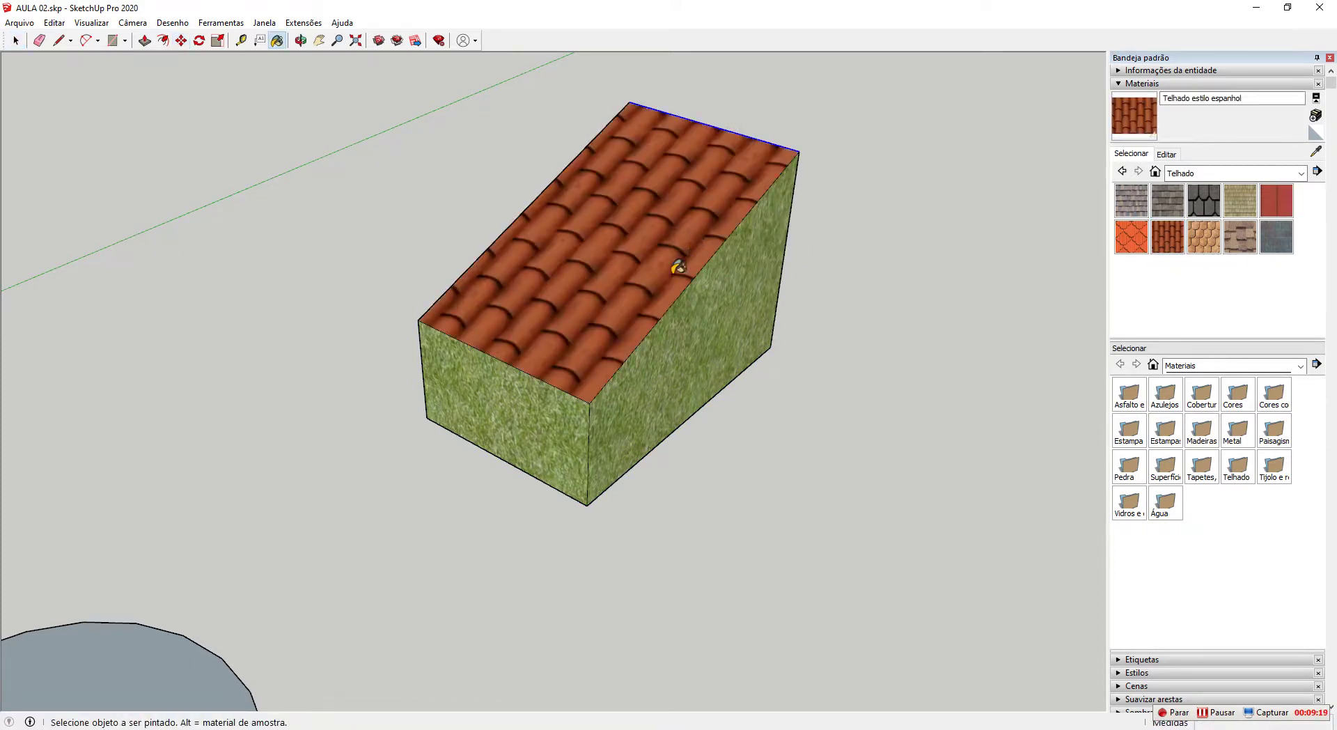
# Push/Pull the box's grass-covered trapezoidal end face outward to make the tiled-roof block several times longer.
pyautogui.moveTo(681, 263)
pyautogui.mouseDown(button='middle')
pyautogui.moveTo(919, 260)
pyautogui.moveTo(605, 272)
pyautogui.mouseUp(button='middle')
pyautogui.scroll(-2, 630, 317)
pyautogui.press('space')
pyautogui.scroll(-2, 651, 355)
pyautogui.press('p')
pyautogui.click(657, 362)
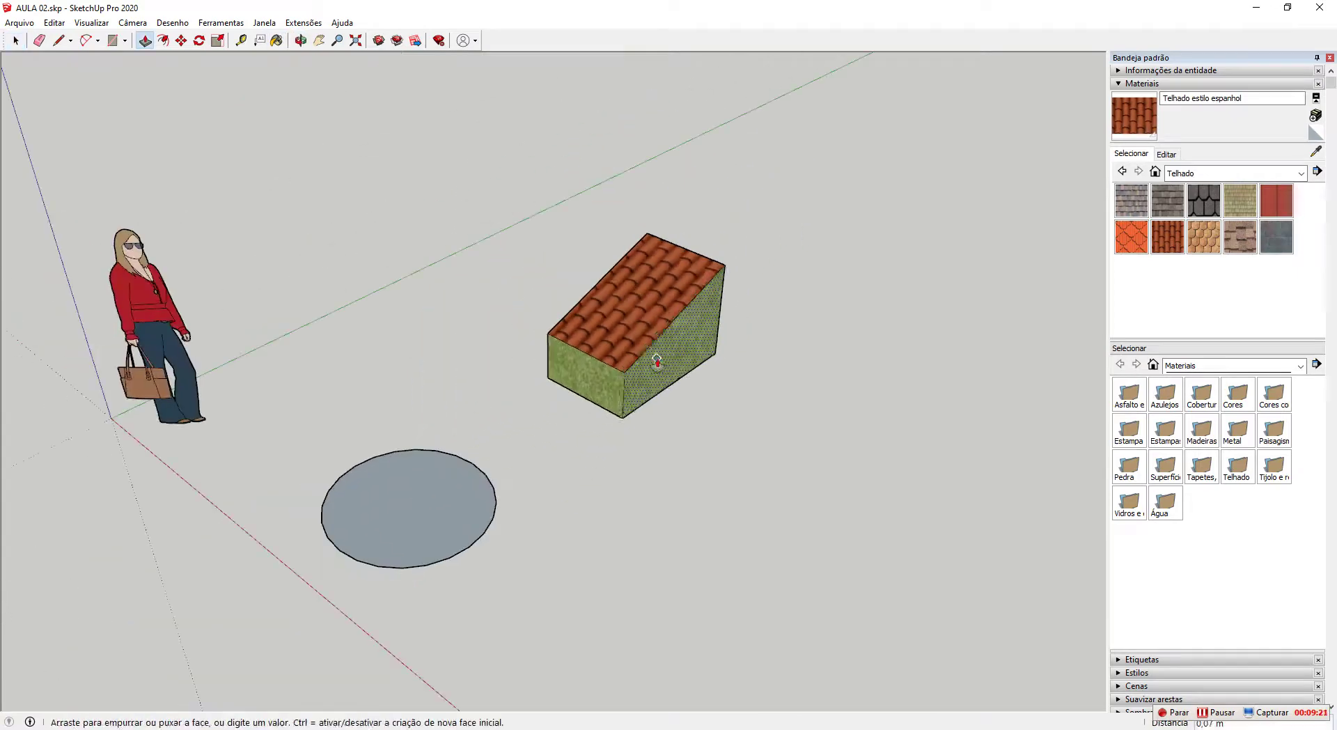
pyautogui.click(932, 506)
pyautogui.moveTo(931, 506); pyautogui.dragTo(769, 400, button='middle')
pyautogui.scroll(2, 765, 376)
pyautogui.scroll(2, 776, 468)
pyautogui.scroll(-2, 818, 563)
pyautogui.press('space')
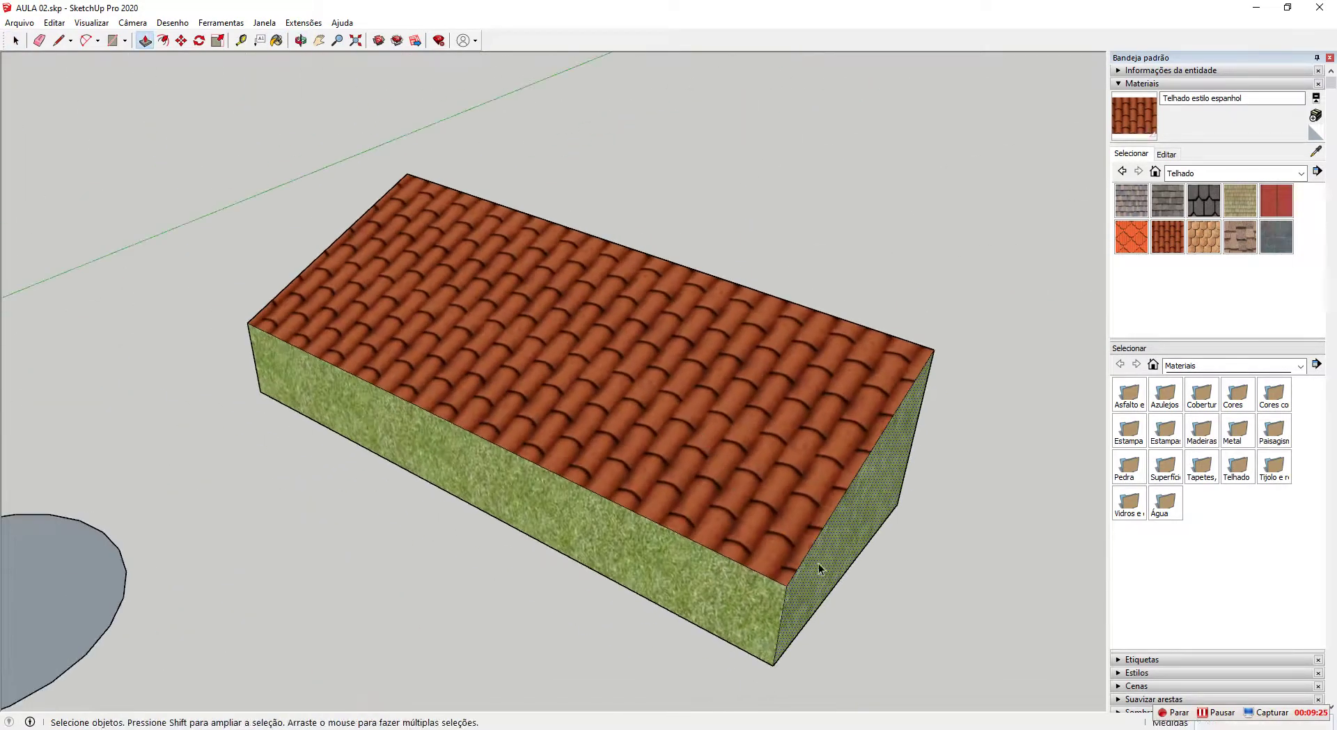
# Inspect the roof tile texture up close and across the whole lengthened block.
pyautogui.scroll(4, 817, 621)
pyautogui.scroll(4, 700, 449)
pyautogui.moveTo(695, 460); pyautogui.dragTo(696, 415, button='middle')
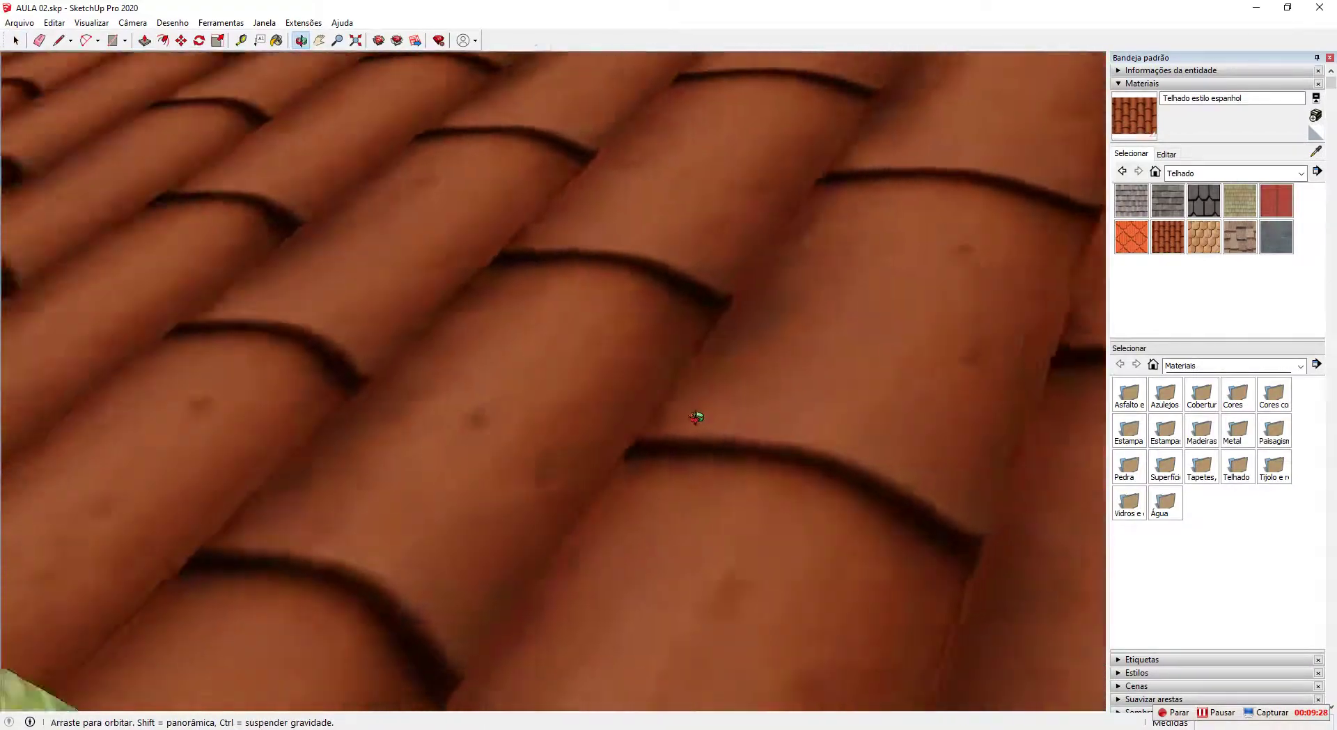
pyautogui.scroll(-6, 618, 335)
pyautogui.scroll(-4, 654, 378)
pyautogui.moveTo(573, 348); pyautogui.dragTo(599, 367, button='middle')
pyautogui.scroll(4, 598, 366)
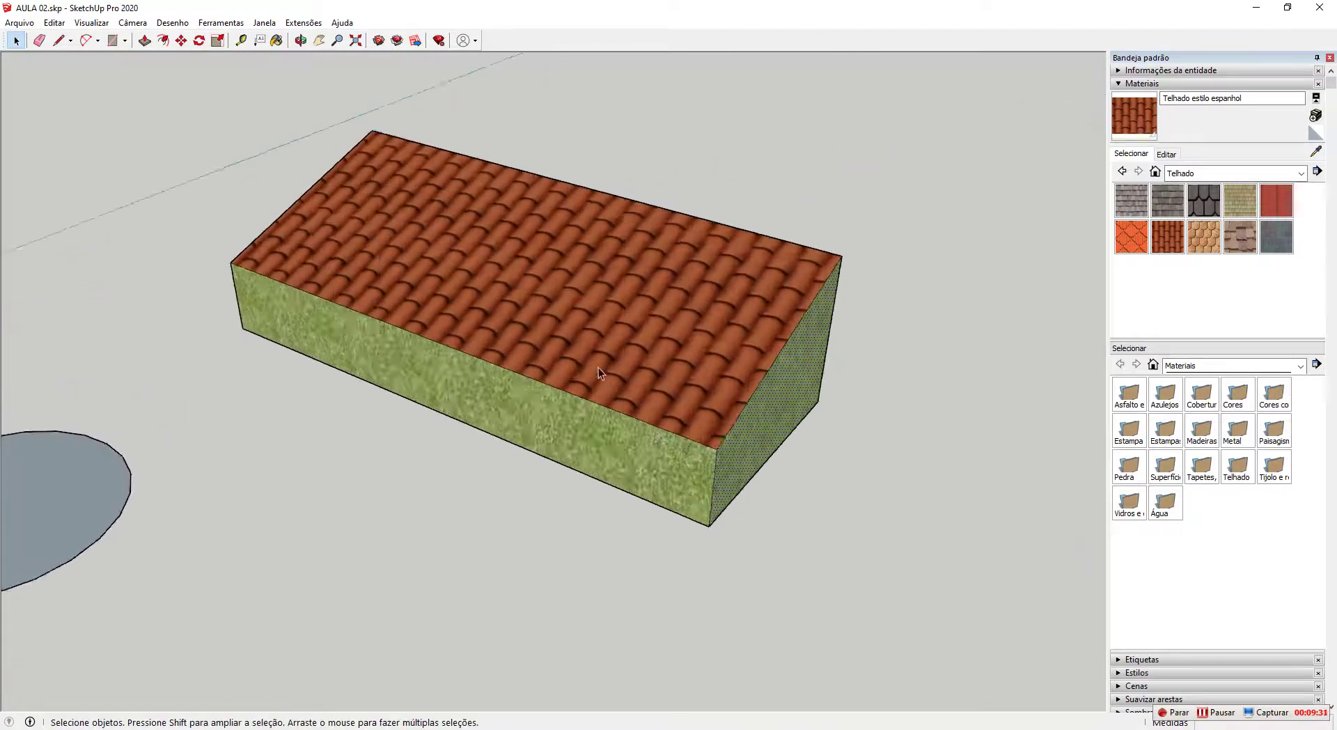
pyautogui.scroll(-3, 607, 377)
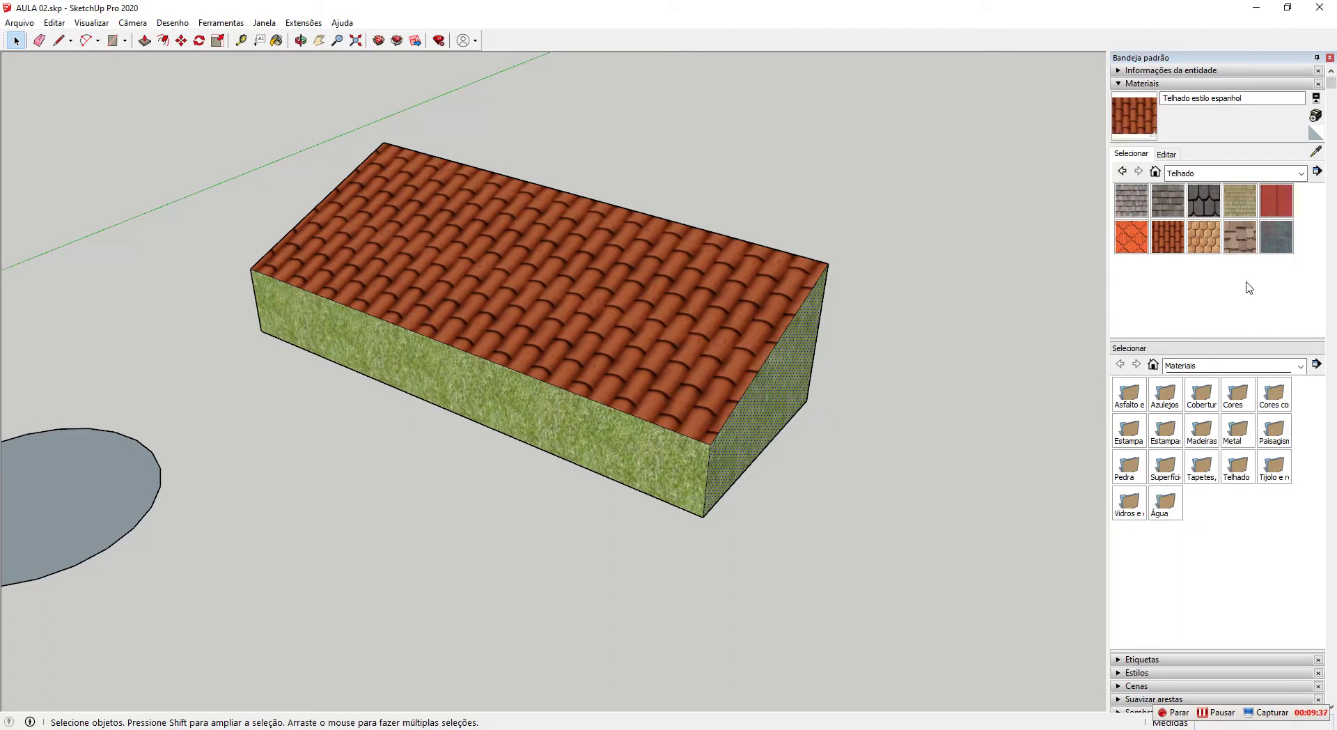
# Check the material collection list without changing the collection, and collapse the Materiais section of the default tray.
pyautogui.click(1300, 173)
pyautogui.click(1267, 141)
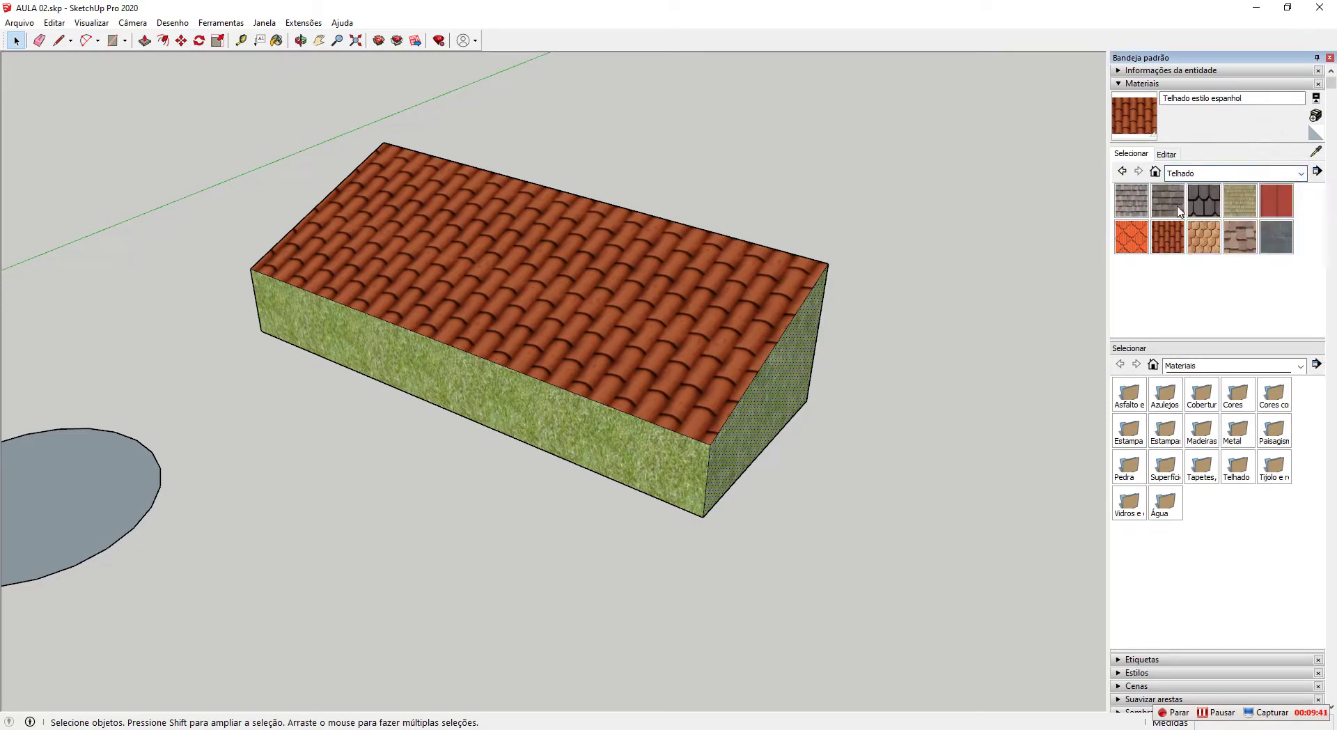
pyautogui.click(1142, 84)
pyautogui.click(1167, 84)
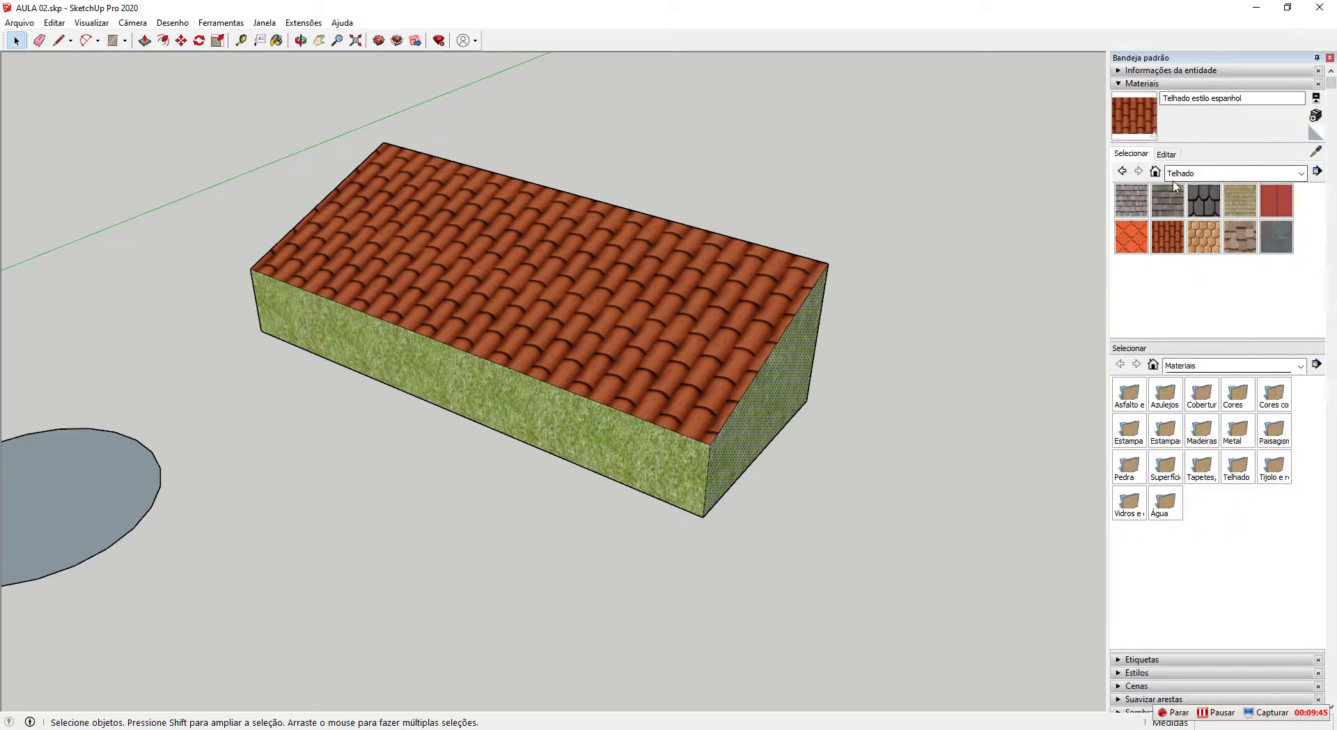
pyautogui.click(1210, 84)
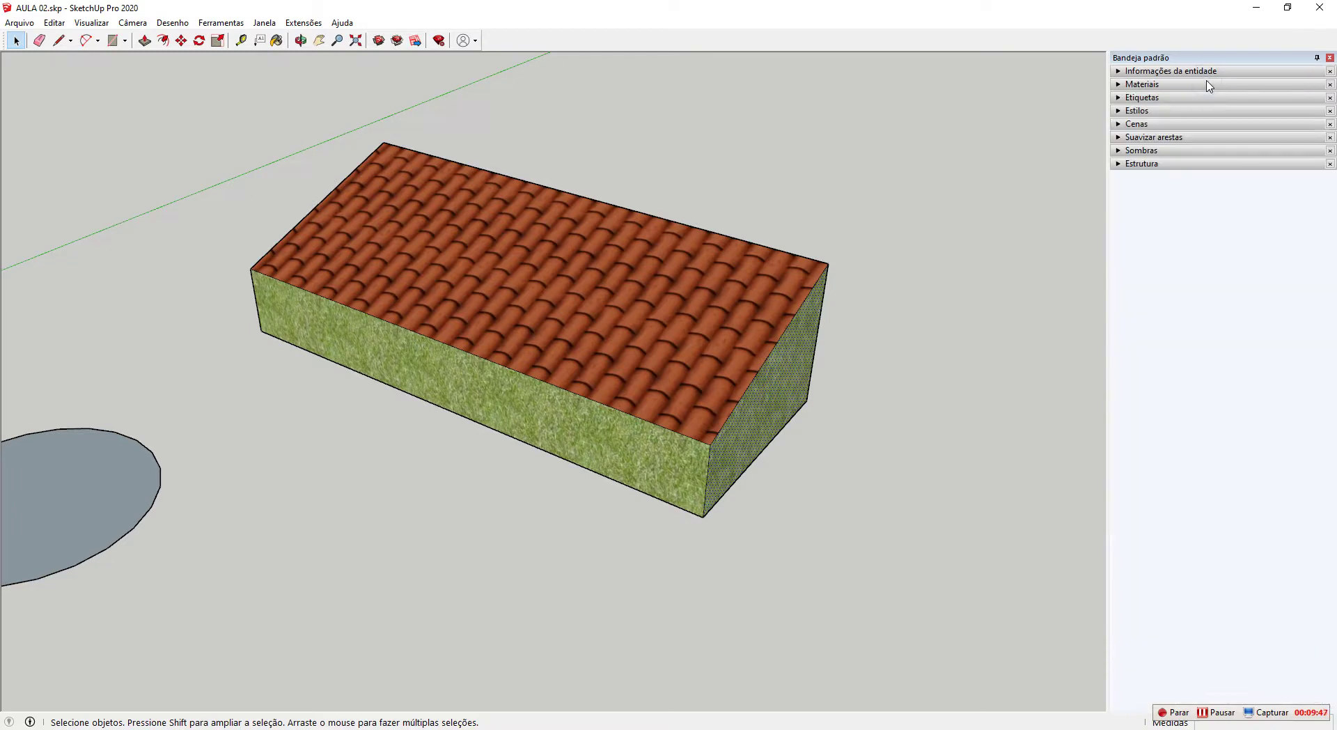
# Look over the Etiquetas section, collapse it, and expand the Cenas section.
pyautogui.click(1155, 99)
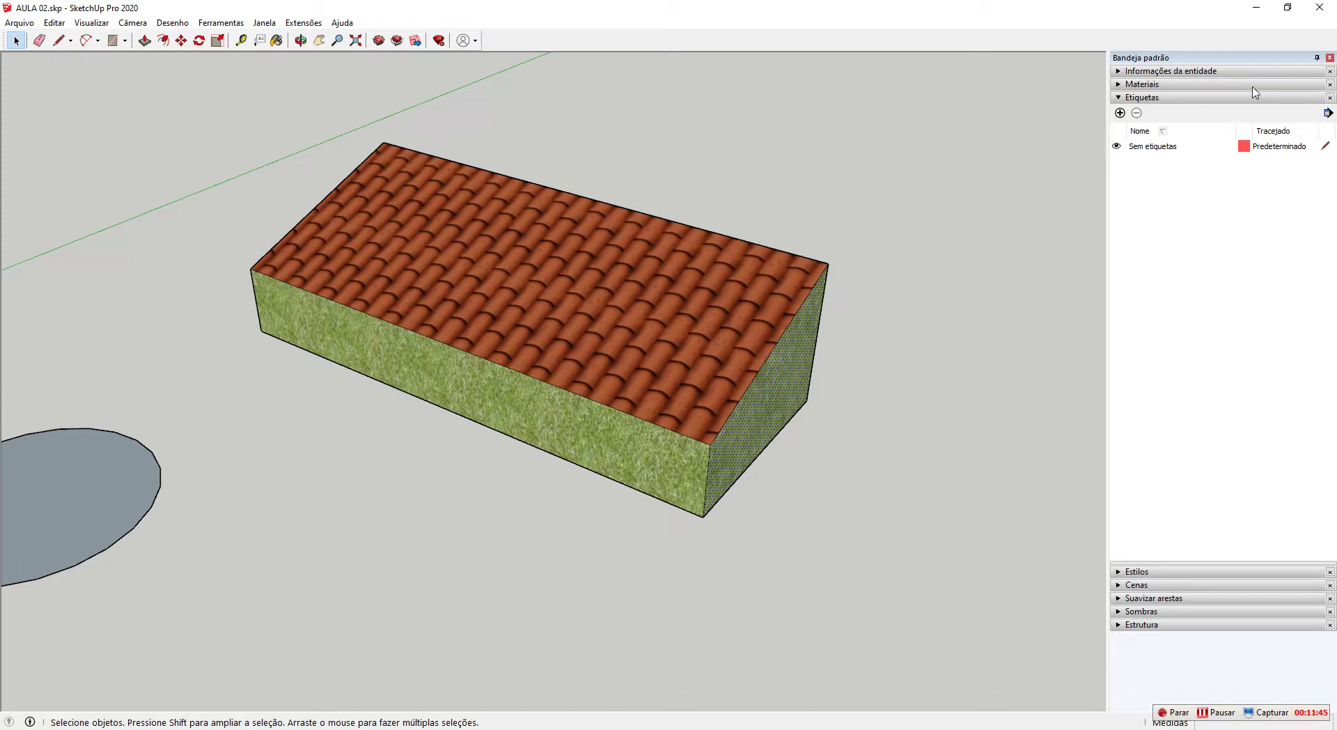
pyautogui.click(1187, 97)
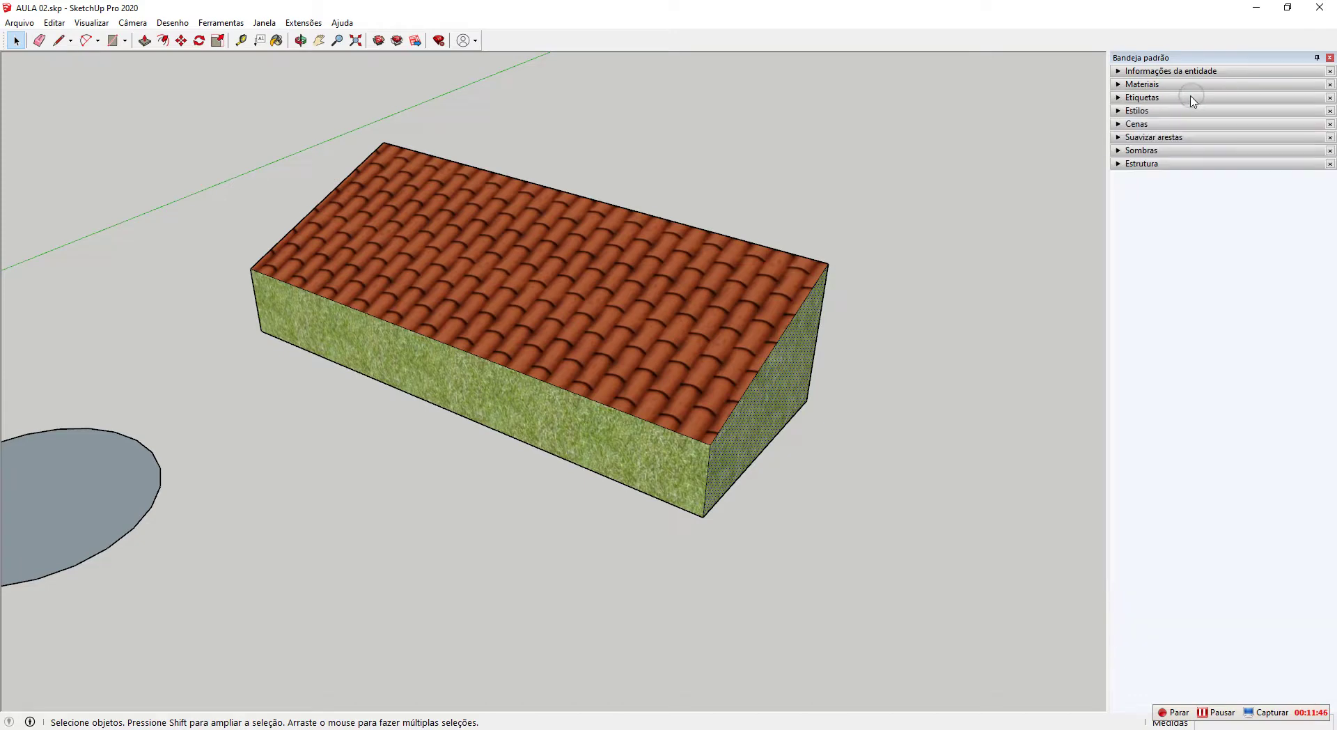
pyautogui.click(1149, 123)
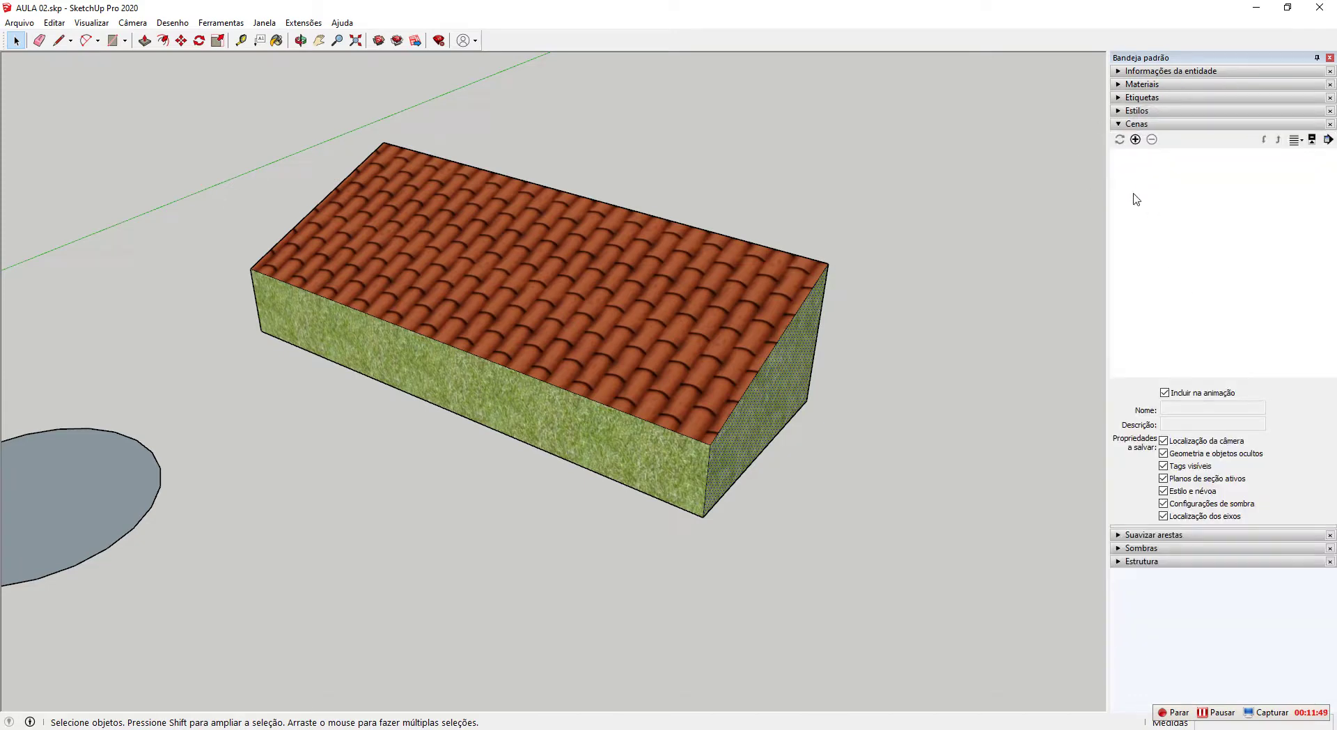
# Examine the tiled-roof block from low angles at both of its grass-covered trapezoidal ends.
pyautogui.moveTo(779, 222); pyautogui.dragTo(673, 464, button='middle')
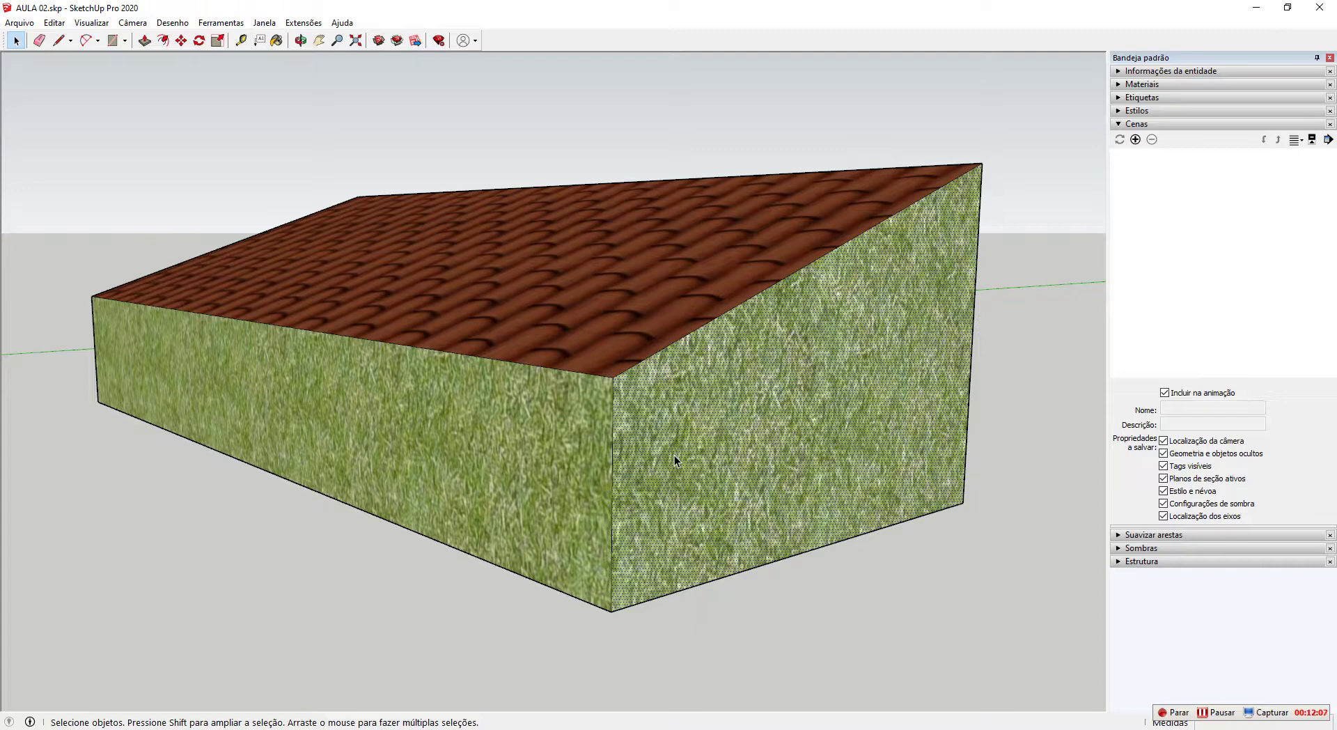
pyautogui.scroll(-3, 635, 424)
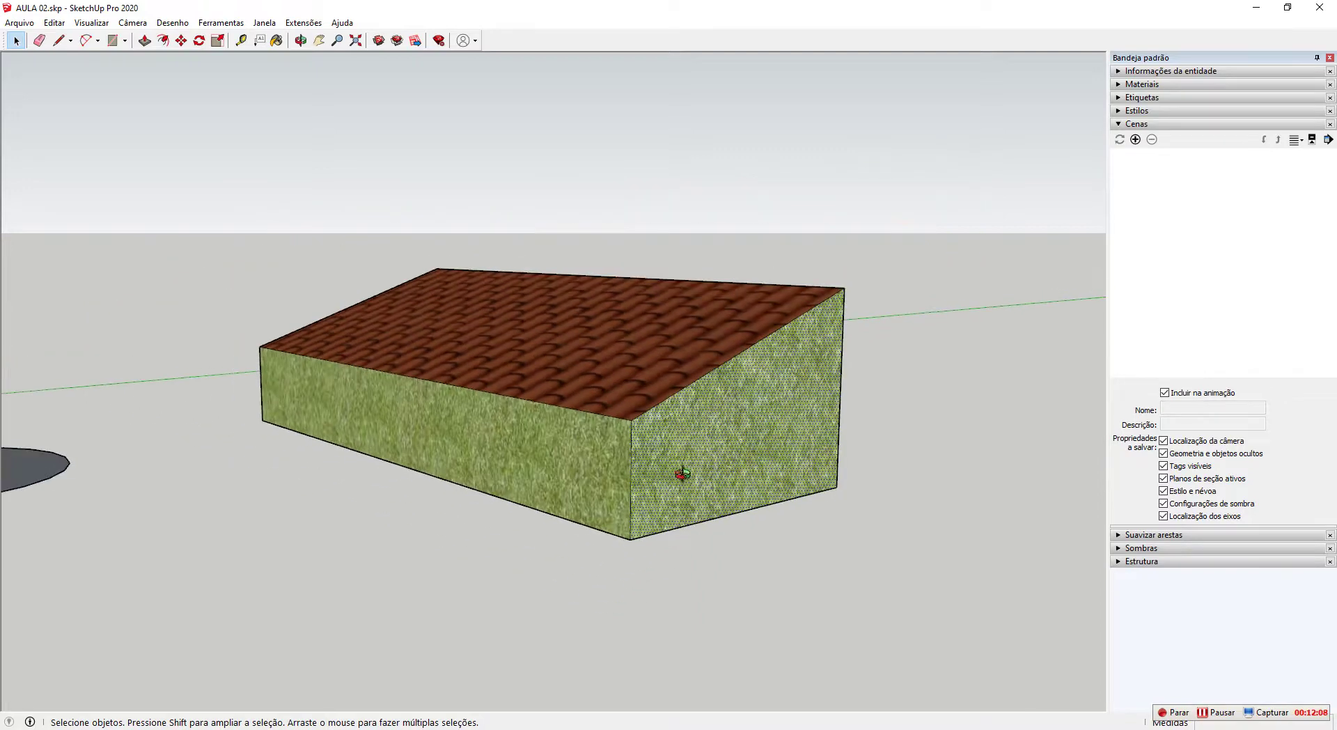
pyautogui.scroll(3, 662, 468)
pyautogui.scroll(1, 608, 454)
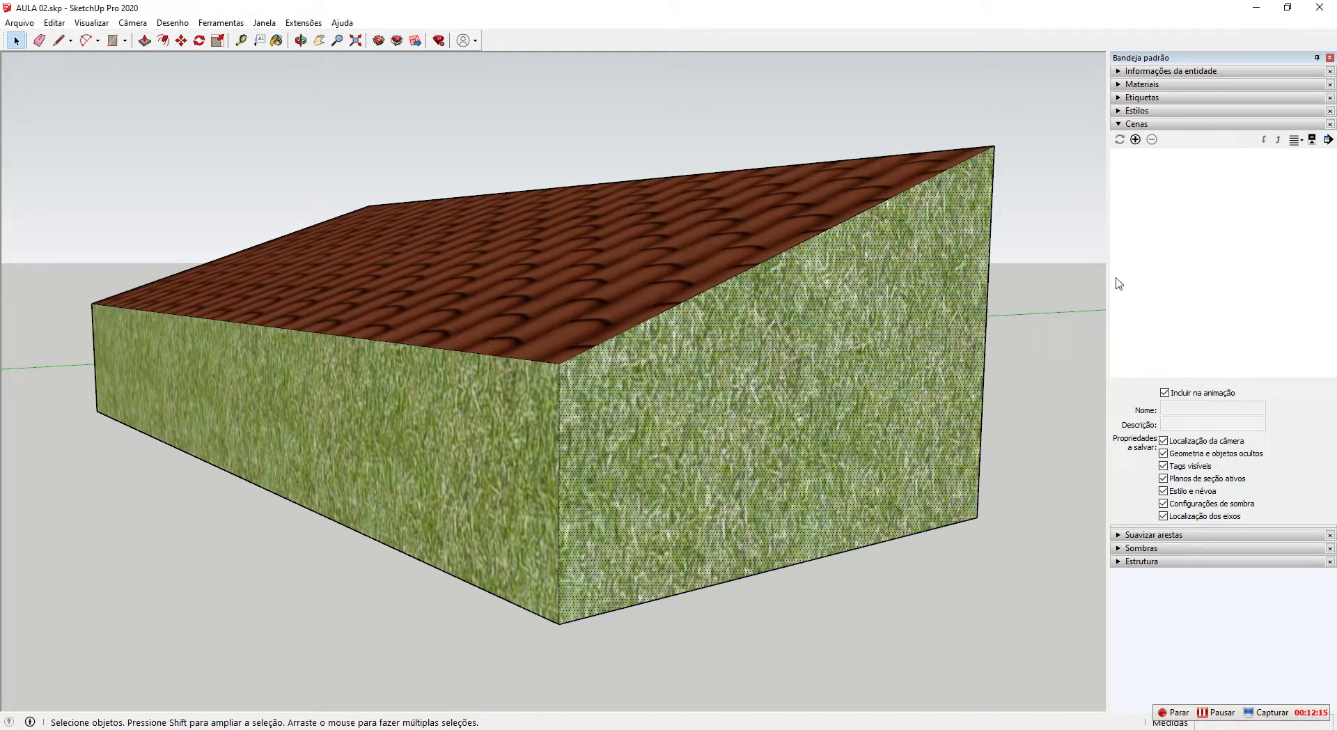
pyautogui.moveTo(647, 415); pyautogui.dragTo(537, 346, button='middle')
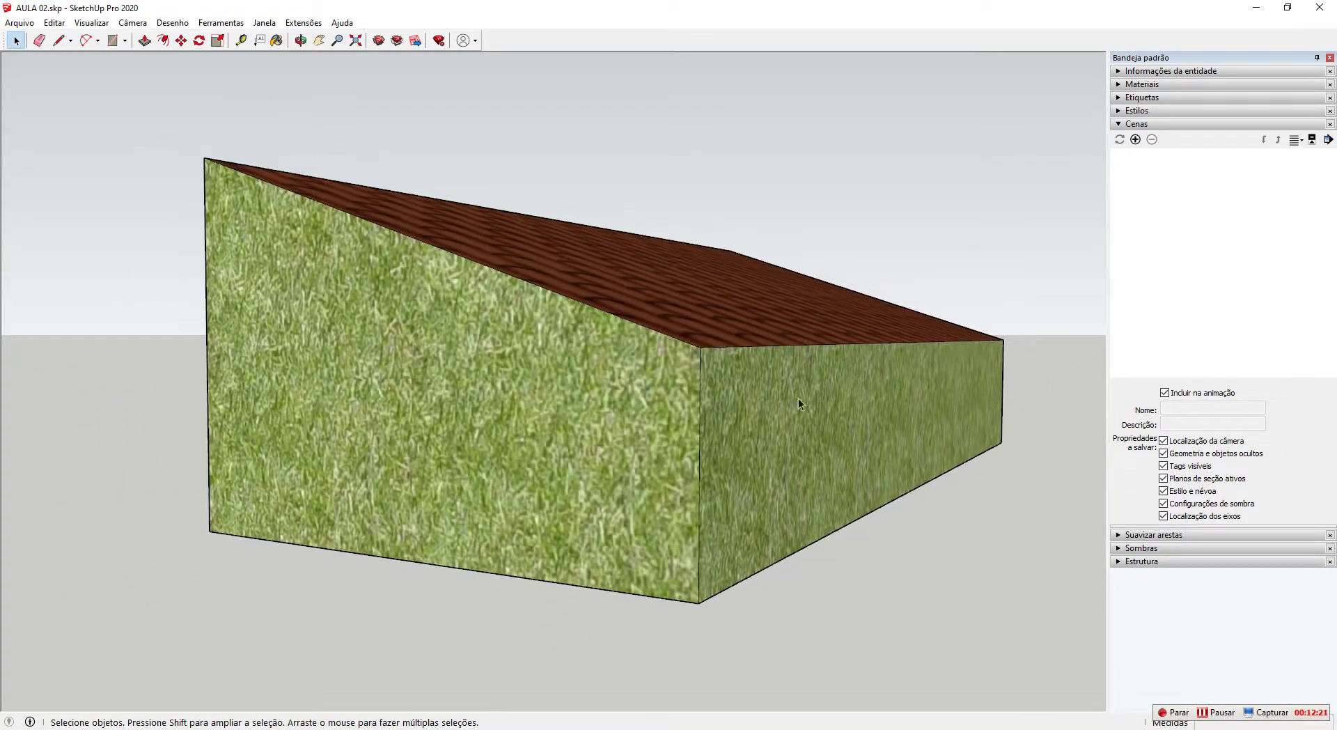
pyautogui.moveTo(884, 371); pyautogui.dragTo(470, 436, button='middle')
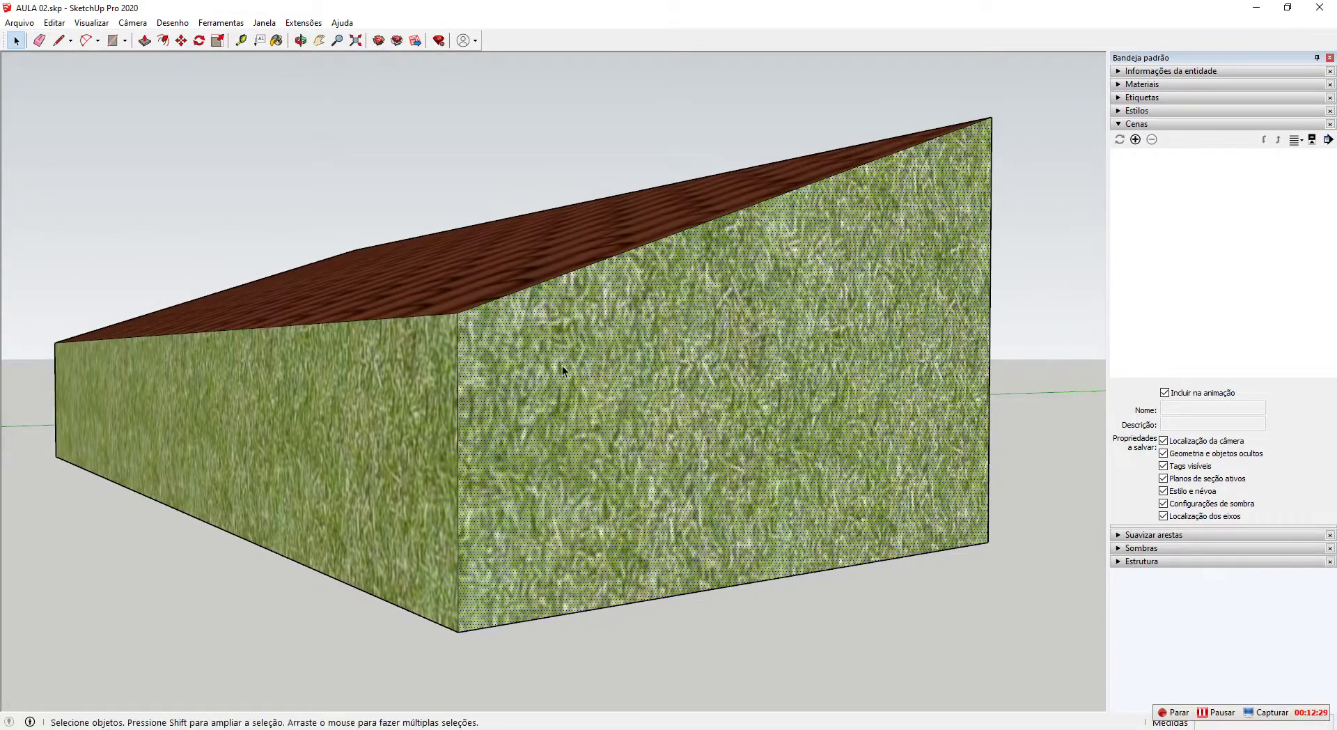
pyautogui.moveTo(562, 365); pyautogui.dragTo(553, 400, button='middle')
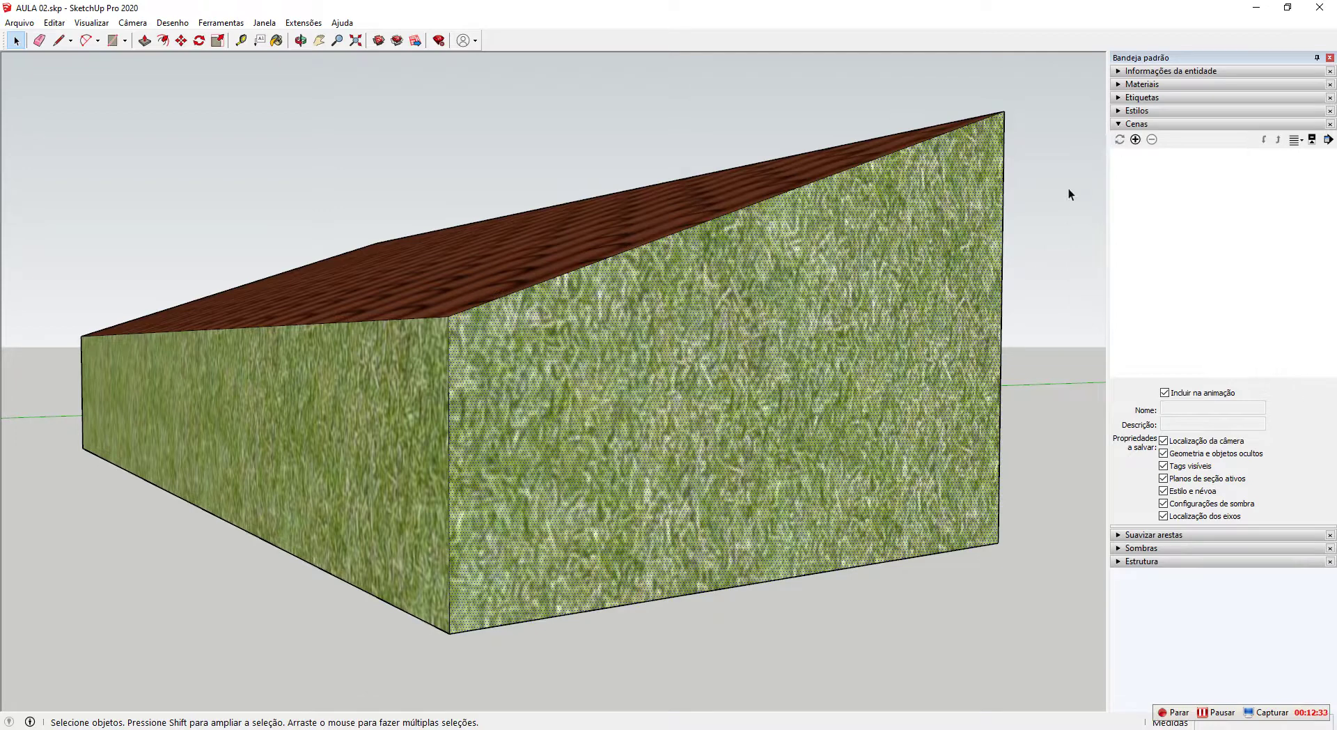
pyautogui.moveTo(512, 315)
pyautogui.mouseDown(button='middle')
pyautogui.moveTo(536, 332)
pyautogui.moveTo(530, 323)
pyautogui.mouseUp(button='middle')
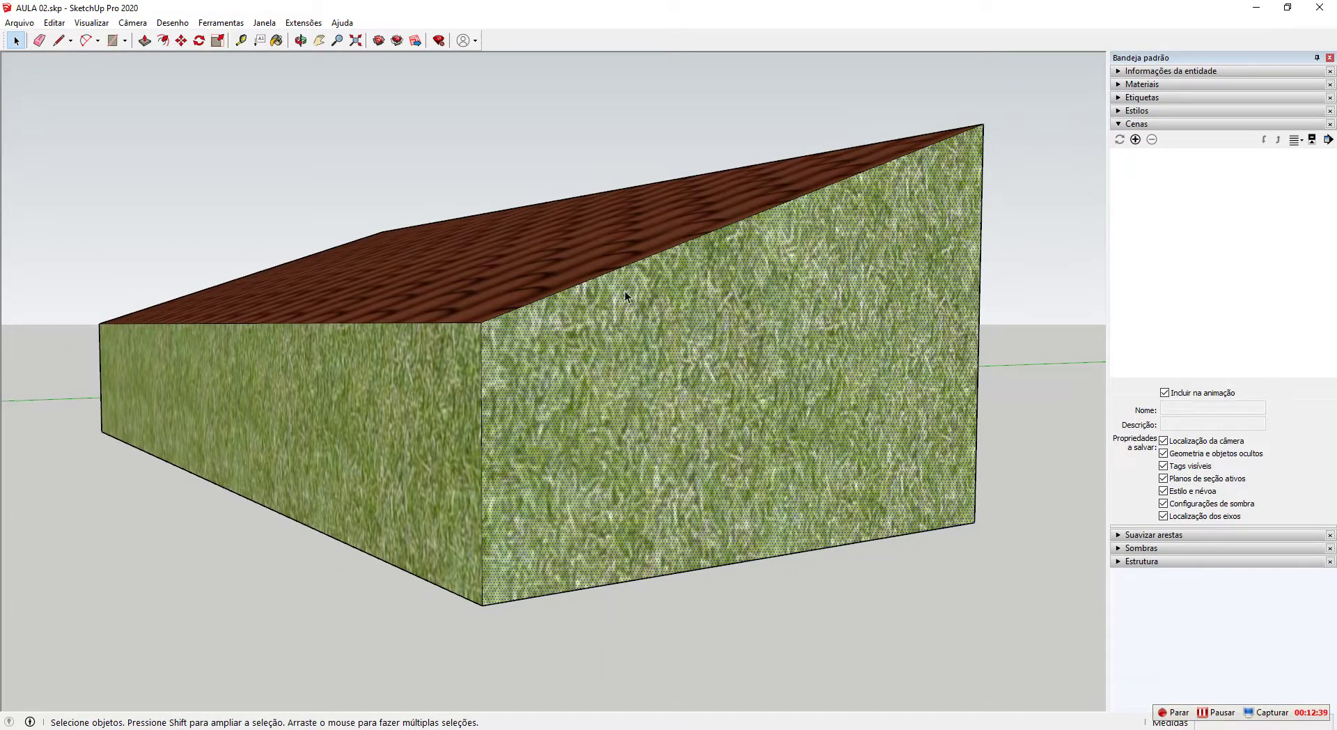
# Draw a rectangle on the ground far beyond the block, close to the green axis.
pyautogui.scroll(-5, 625, 290)
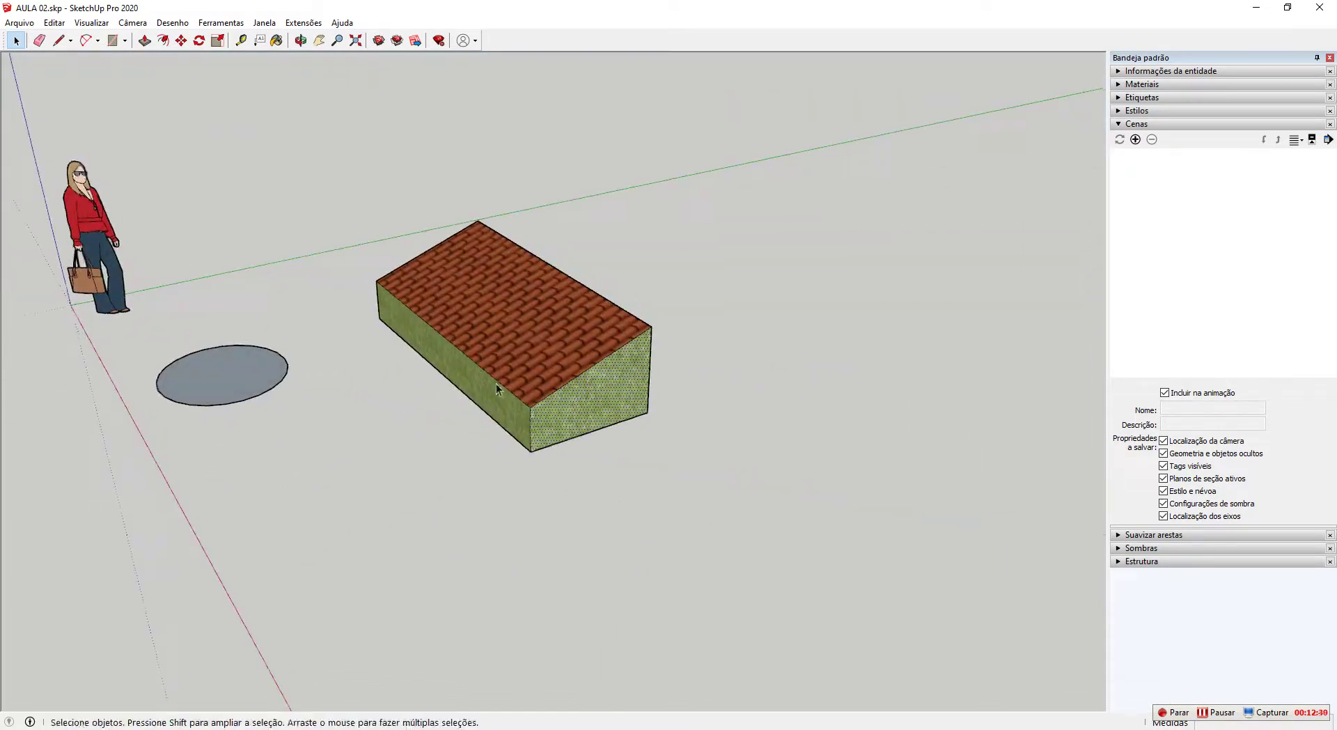
pyautogui.scroll(-5, 498, 389)
pyautogui.moveTo(523, 321); pyautogui.dragTo(403, 411, button='middle')
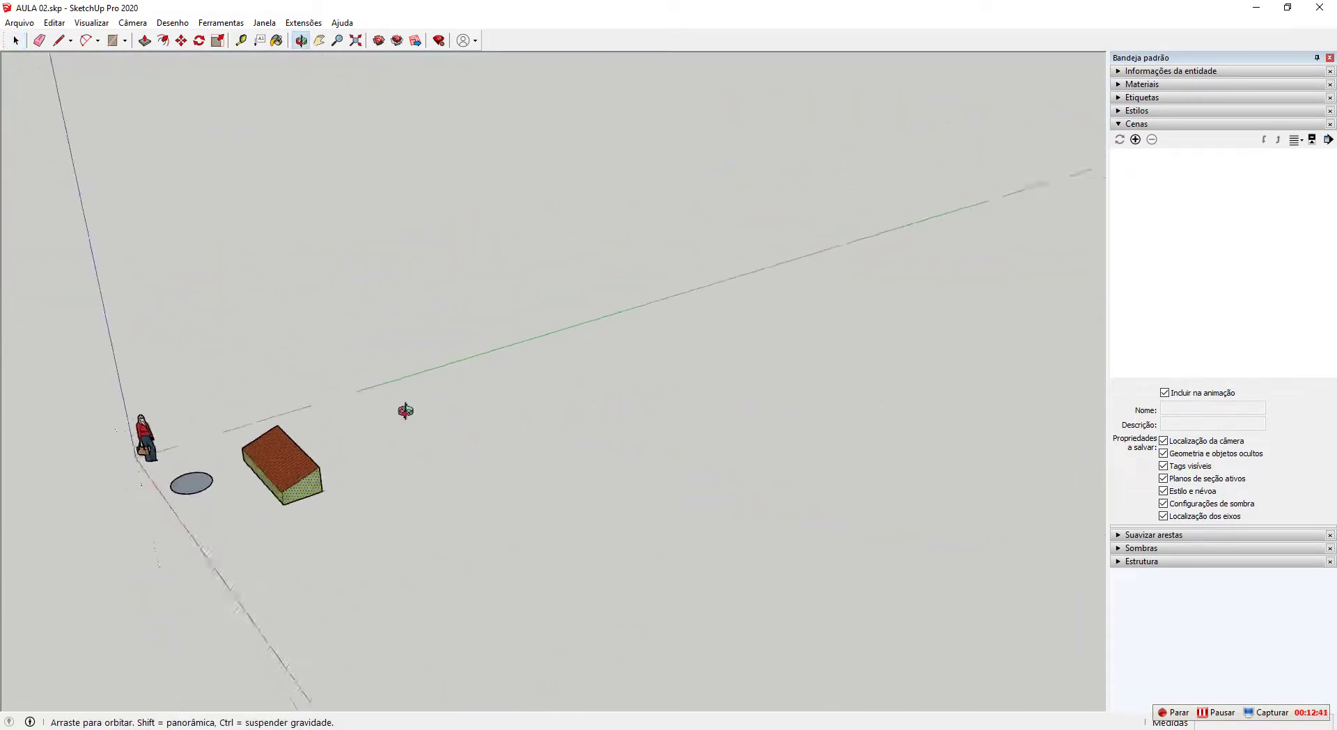
pyautogui.press('r')
pyautogui.scroll(-5, 731, 302)
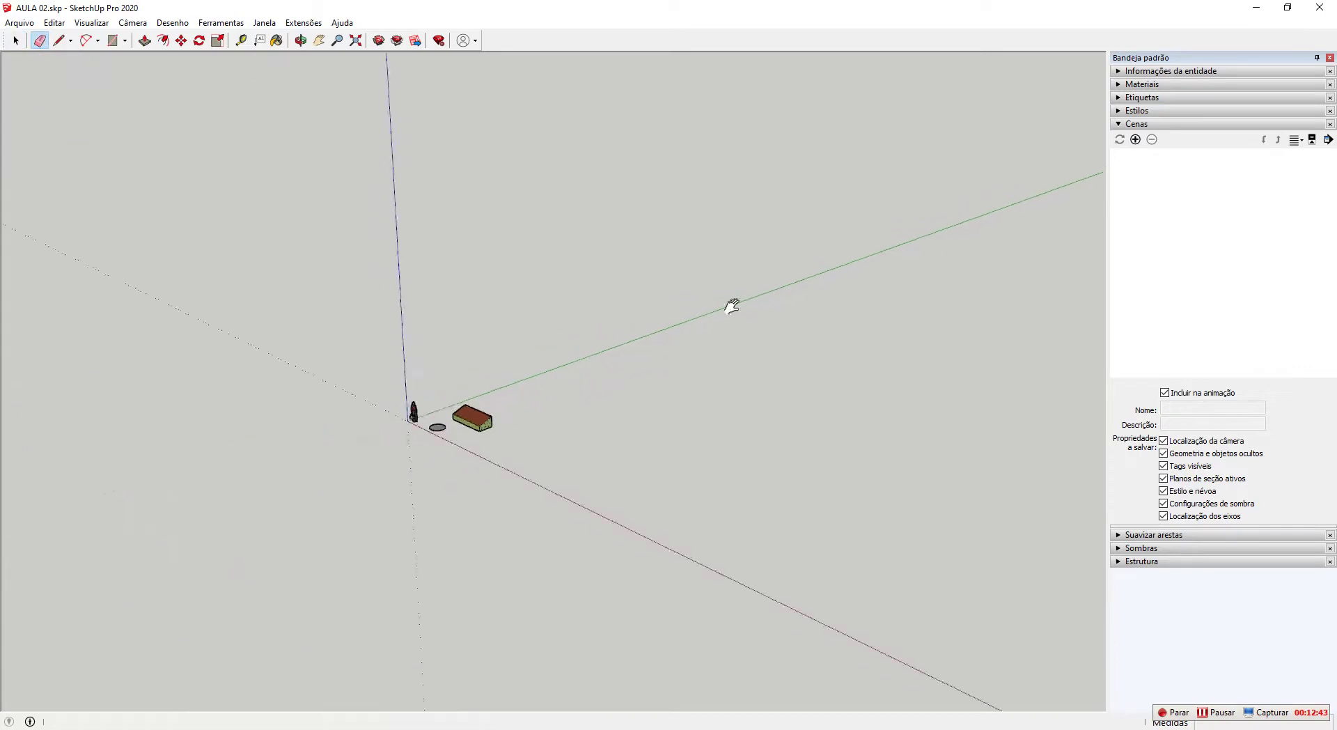
pyautogui.click(609, 414)
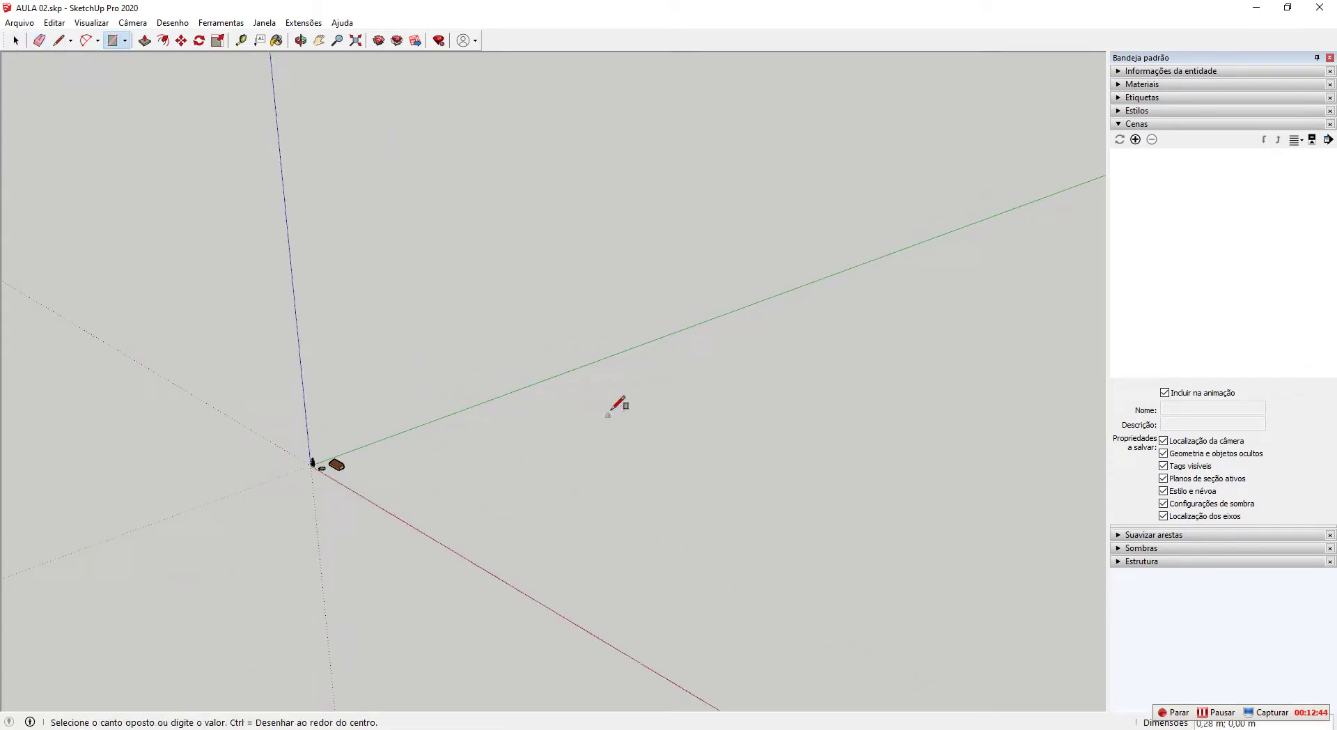
pyautogui.click(585, 382)
# Select the rectangle and move it farther from the block roughly along the green axis, entering 500 m and revising the distance to 100 m.
pyautogui.scroll(-1, 550, 384)
pyautogui.press('space')
pyautogui.moveTo(534, 372); pyautogui.dragTo(680, 455)
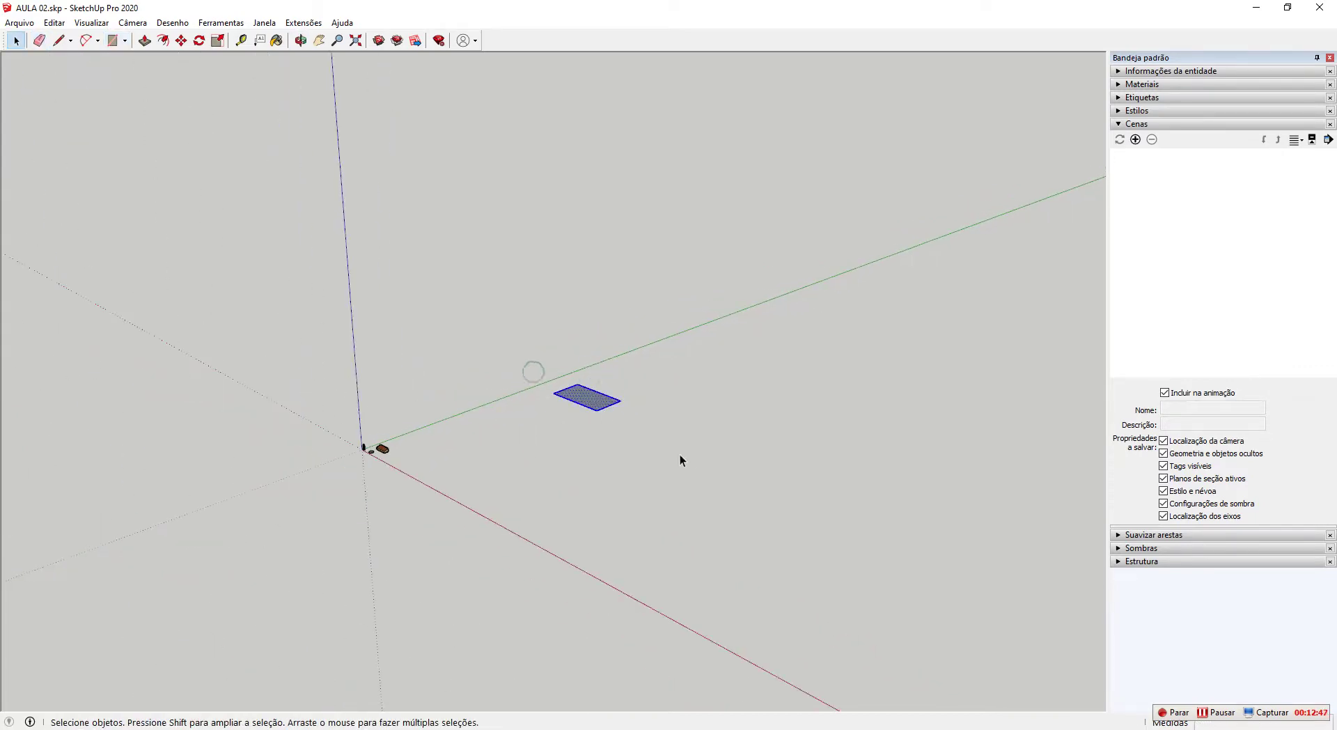
pyautogui.scroll(-1, 605, 421)
pyautogui.press('m')
pyautogui.click(613, 416)
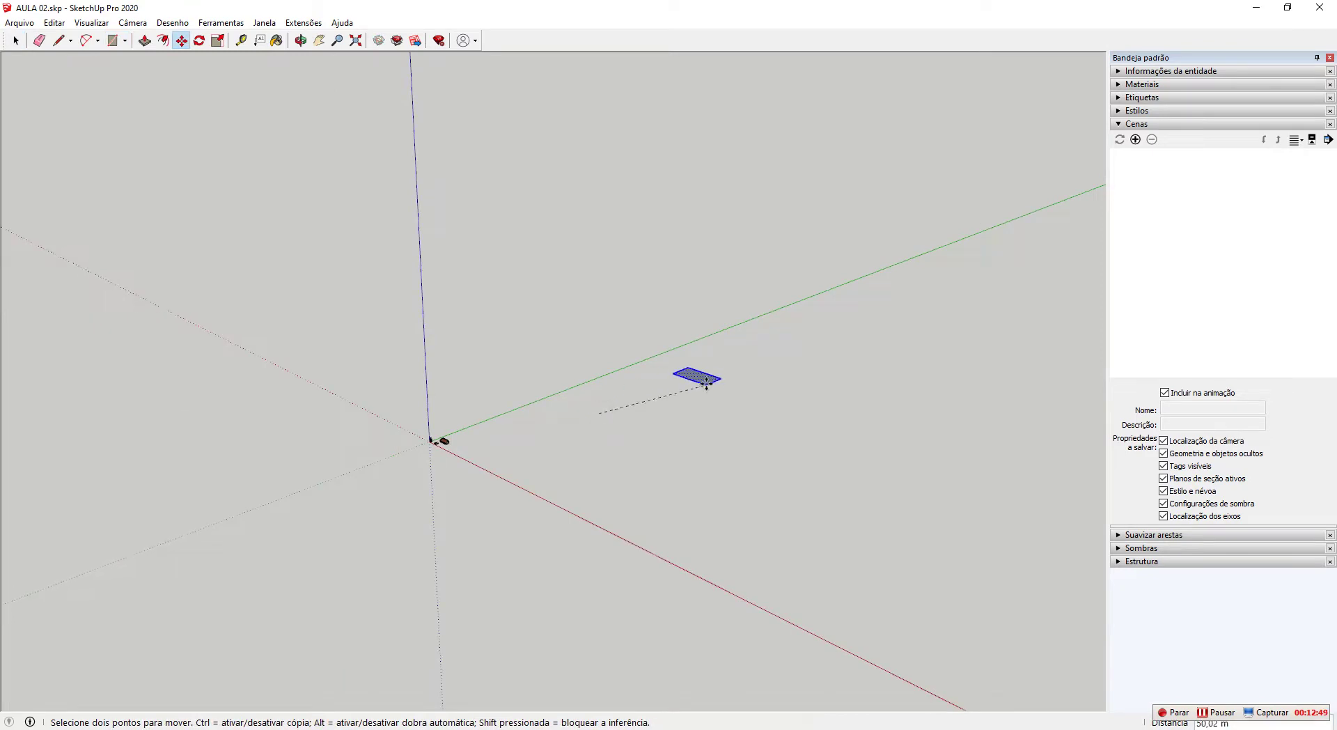
pyautogui.write('500')
pyautogui.press('Return')
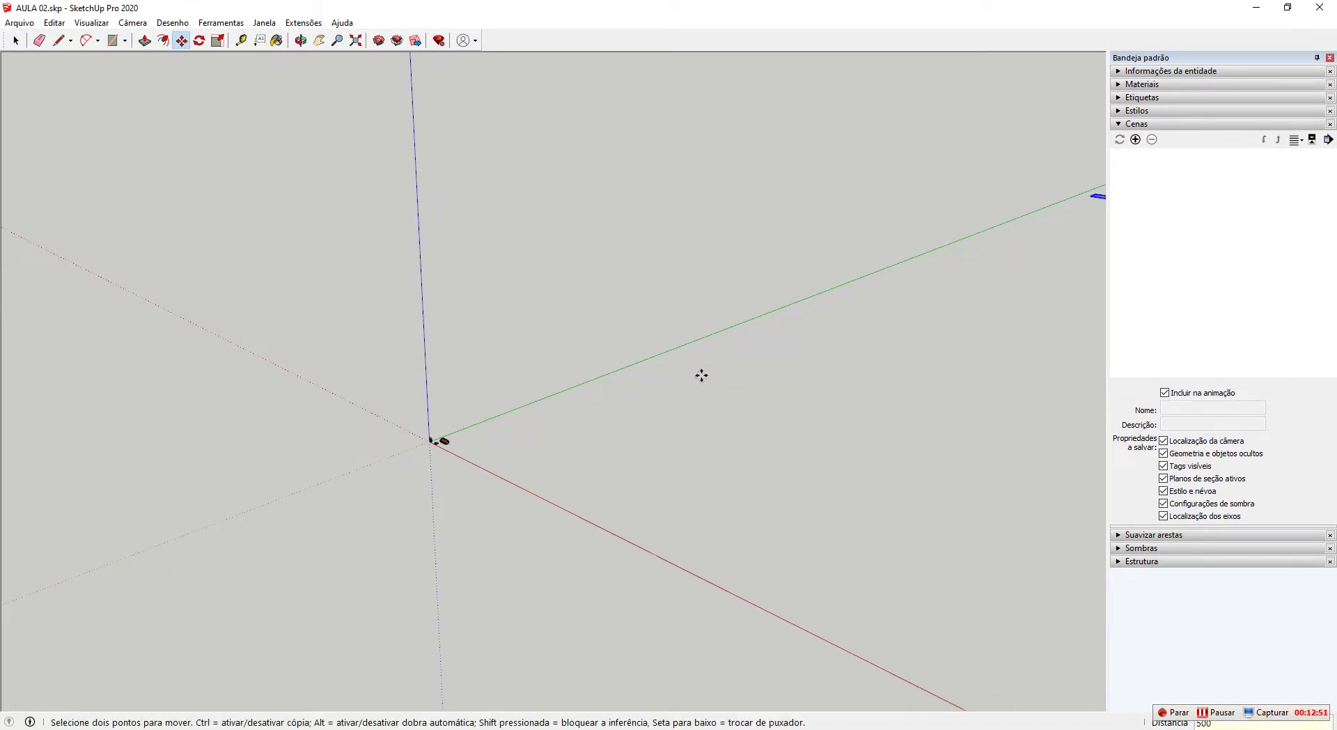
pyautogui.write('100')
pyautogui.press('Return')
# Look for the tiled-roof block again, examining it from close up, from inside and from a distance.
pyautogui.moveTo(585, 397); pyautogui.dragTo(537, 411, button='middle')
pyautogui.scroll(2, 704, 367)
pyautogui.scroll(6, 652, 396)
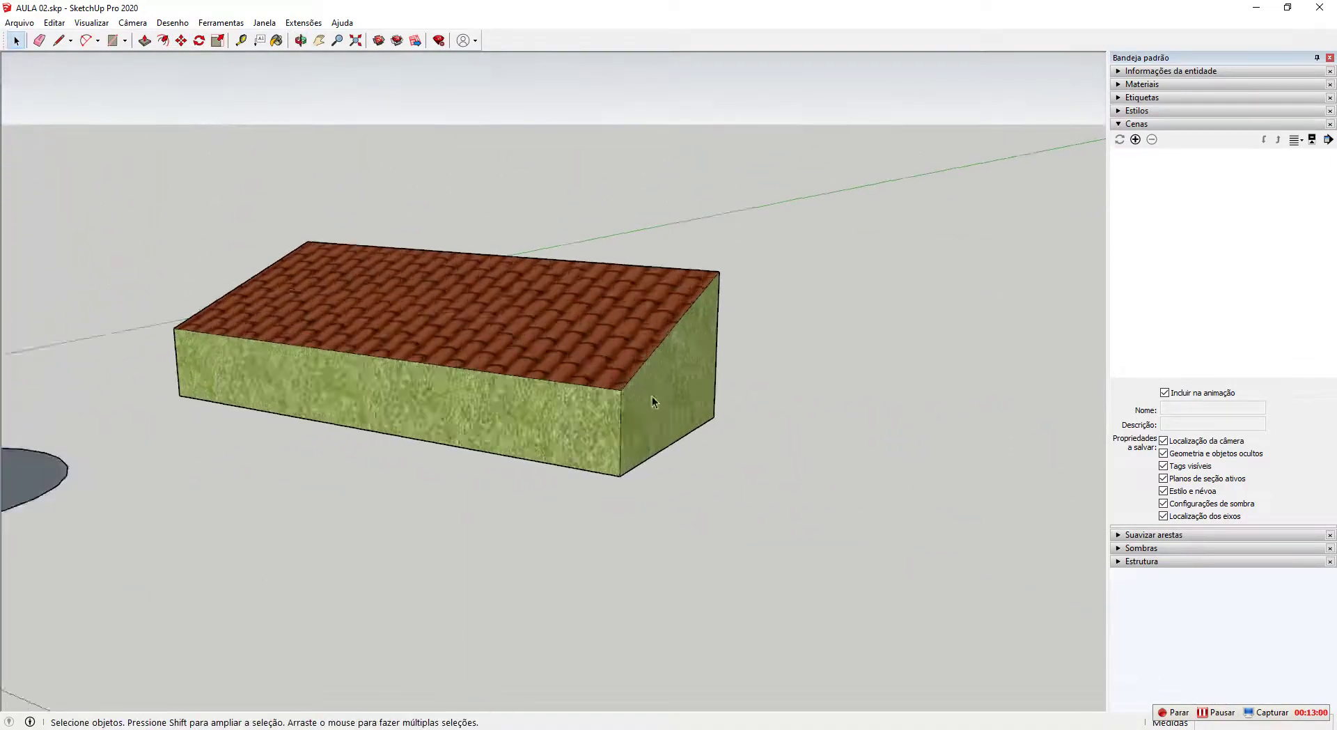
pyautogui.scroll(6, 625, 442)
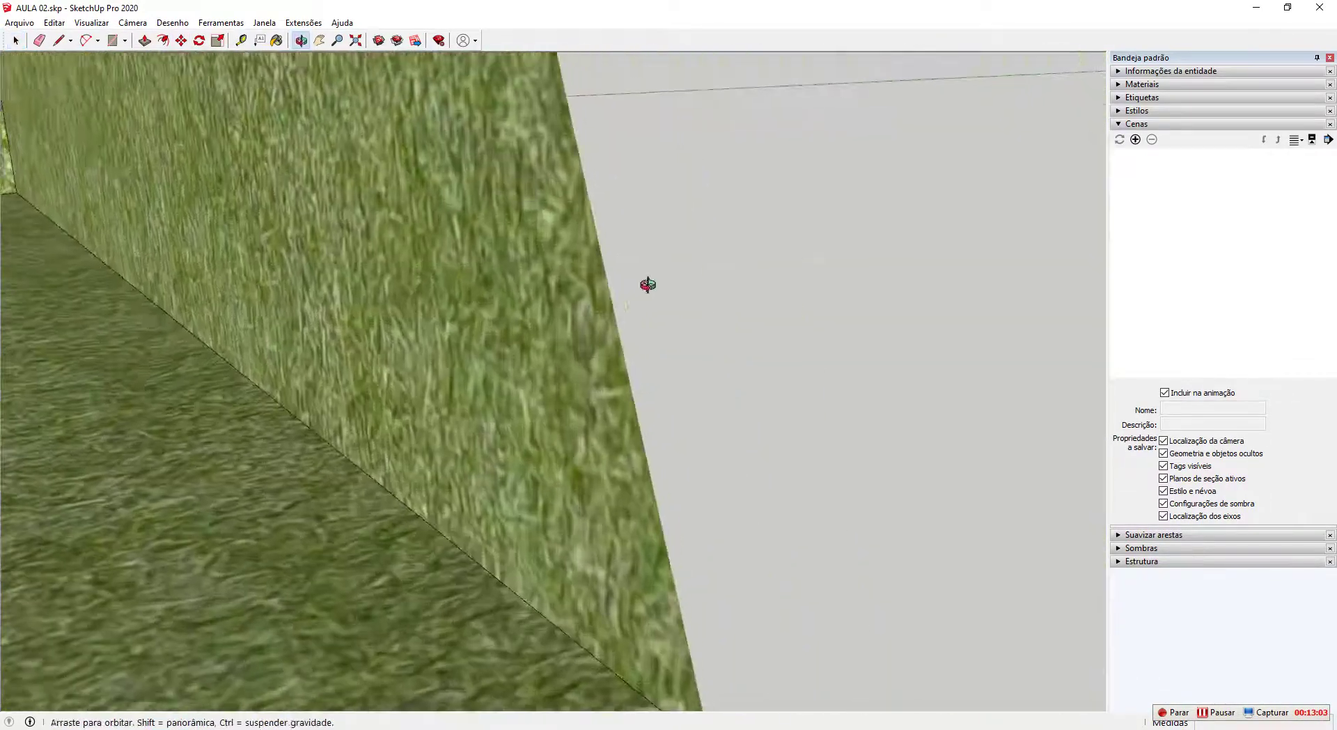
pyautogui.keyDown('shift'); pyautogui.moveTo(648, 284); pyautogui.dragTo(62, 304, button='middle'); pyautogui.keyUp('shift')
pyautogui.scroll(-5, 458, 274)
pyautogui.scroll(3, 186, 276)
pyautogui.keyDown('shift'); pyautogui.moveTo(174, 271); pyautogui.dragTo(410, 279, button='middle'); pyautogui.keyUp('shift')
pyautogui.scroll(5, 379, 244)
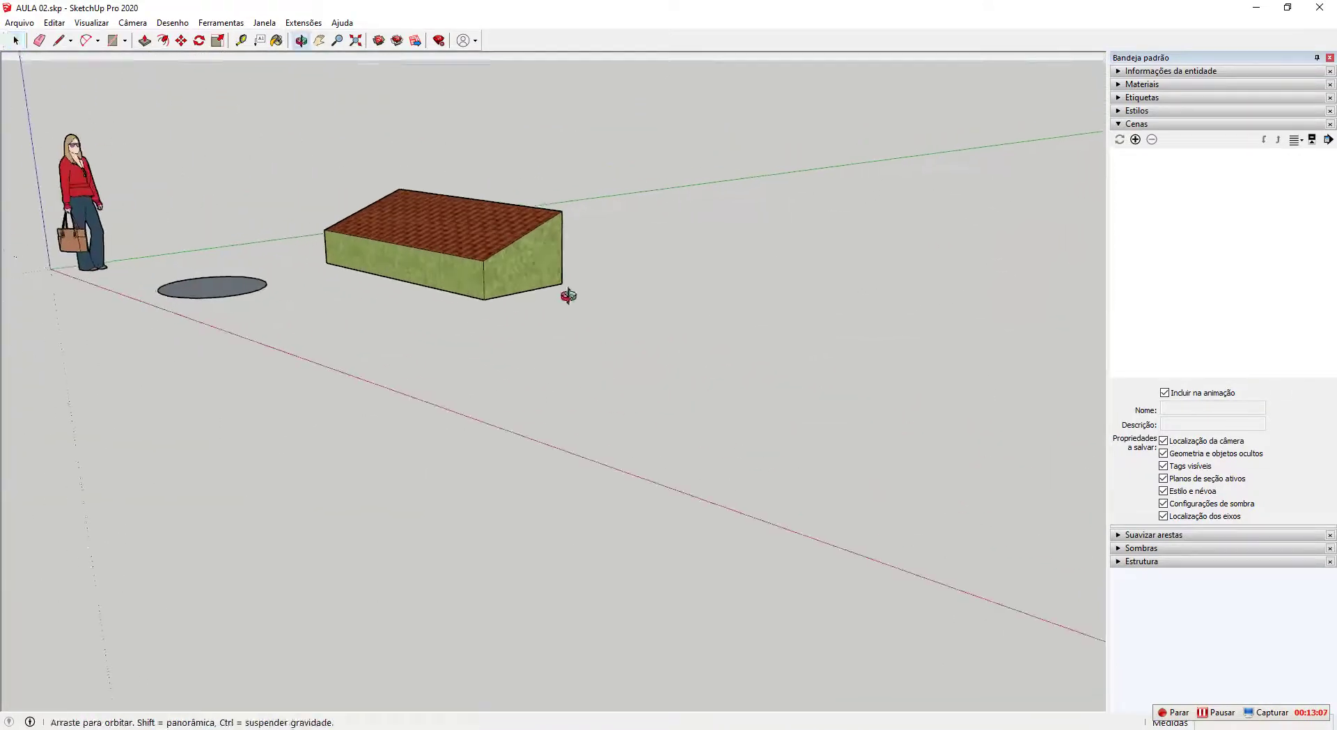
pyautogui.scroll(6, 498, 256)
# Add a scene that stores a low, close view of the block's grass-covered trapezoidal end.
pyautogui.moveTo(570, 295); pyautogui.dragTo(888, 324, button='middle')
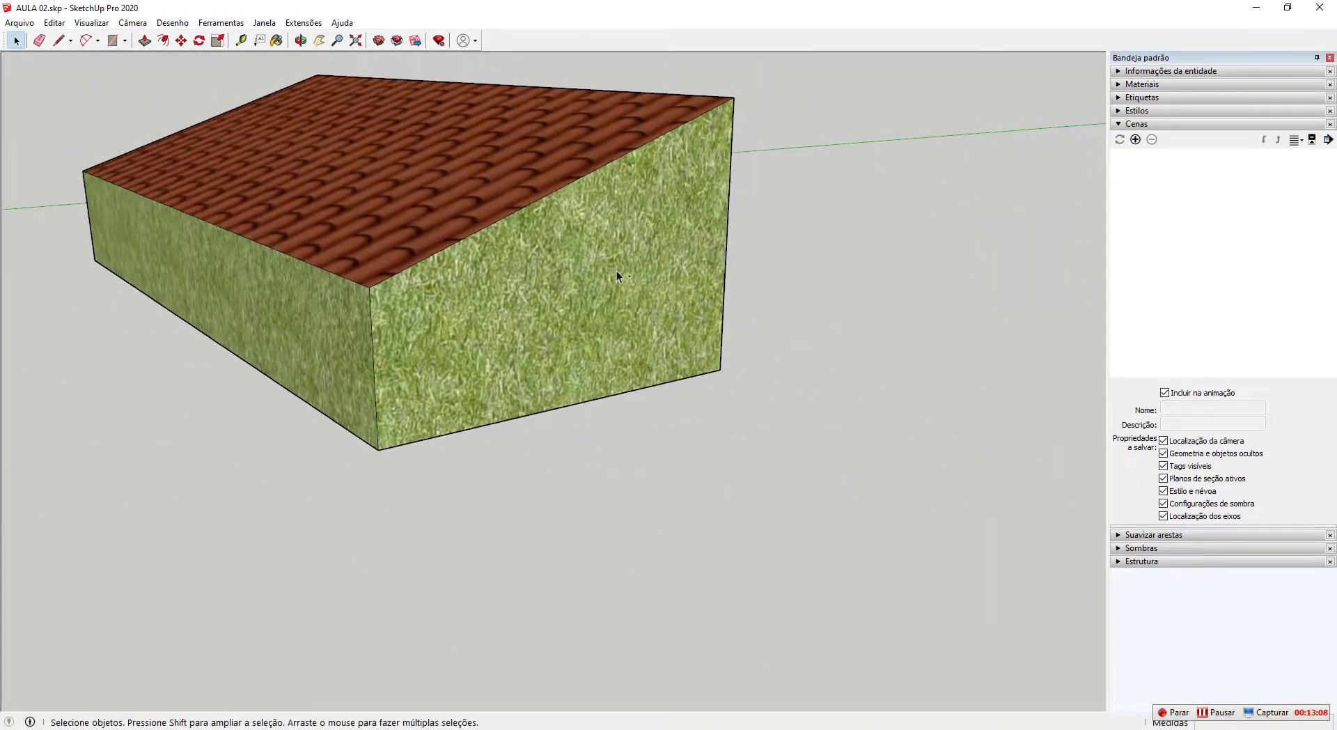
pyautogui.moveTo(617, 271); pyautogui.dragTo(668, 357, button='middle')
pyautogui.scroll(2, 688, 394)
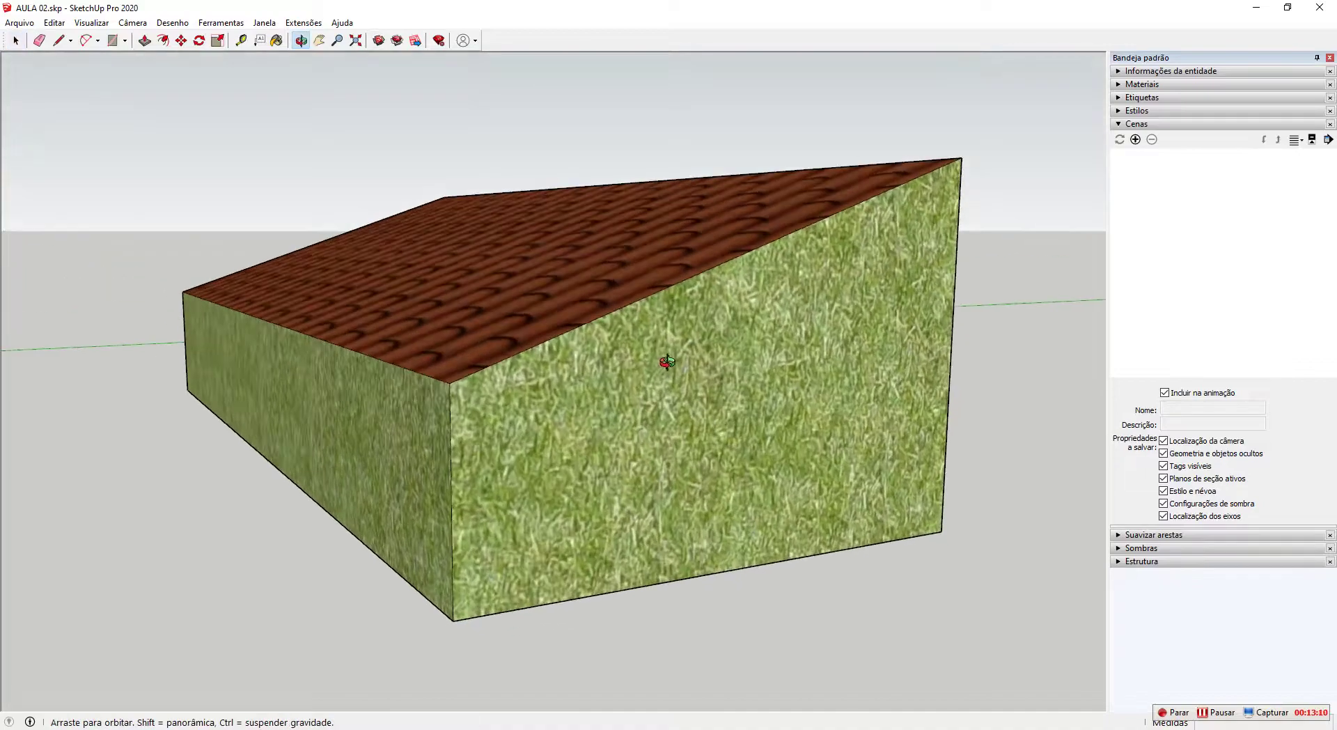
pyautogui.click(1135, 140)
# Select the block's grass-covered end face and view it from a slightly different angle than the one stored in scene Cena1.
pyautogui.press('o')
pyautogui.moveTo(690, 442); pyautogui.dragTo(671, 401)
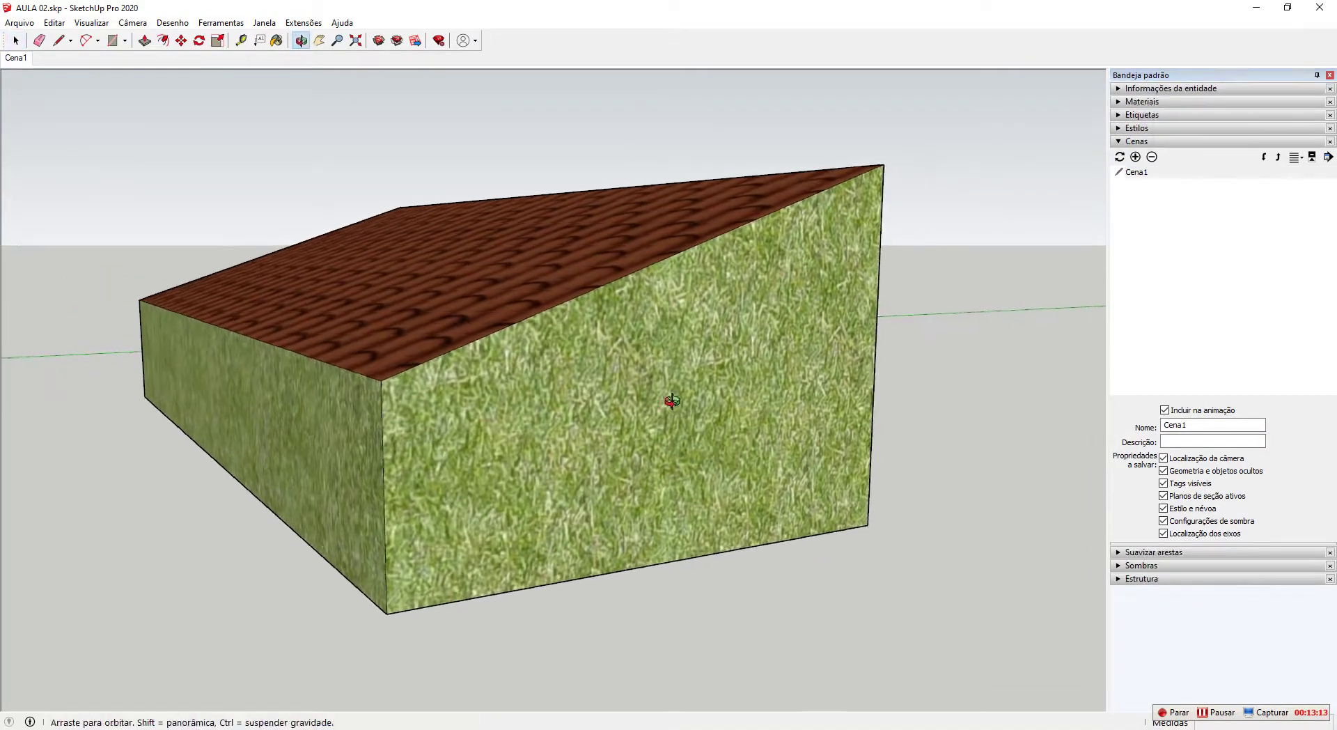
pyautogui.click(658, 391)
pyautogui.moveTo(672, 402); pyautogui.dragTo(617, 379, button='middle')
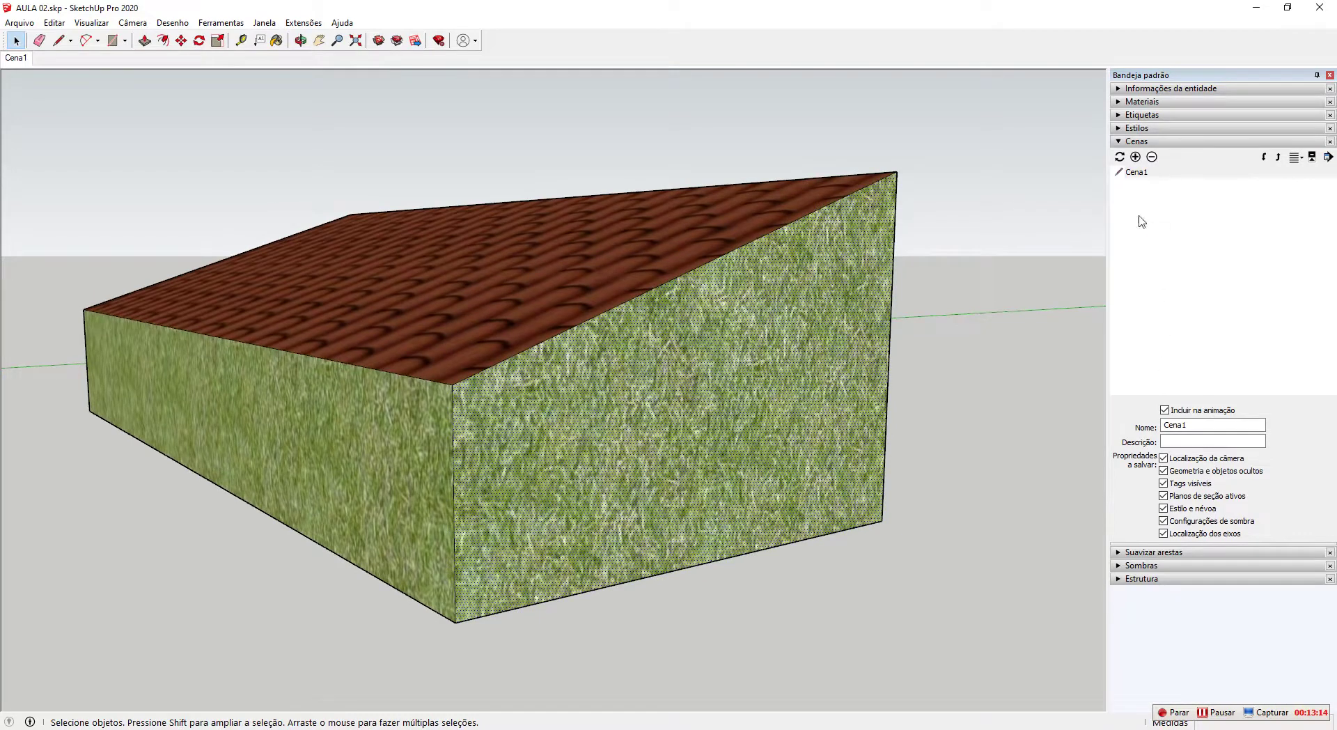
pyautogui.click(18, 60)
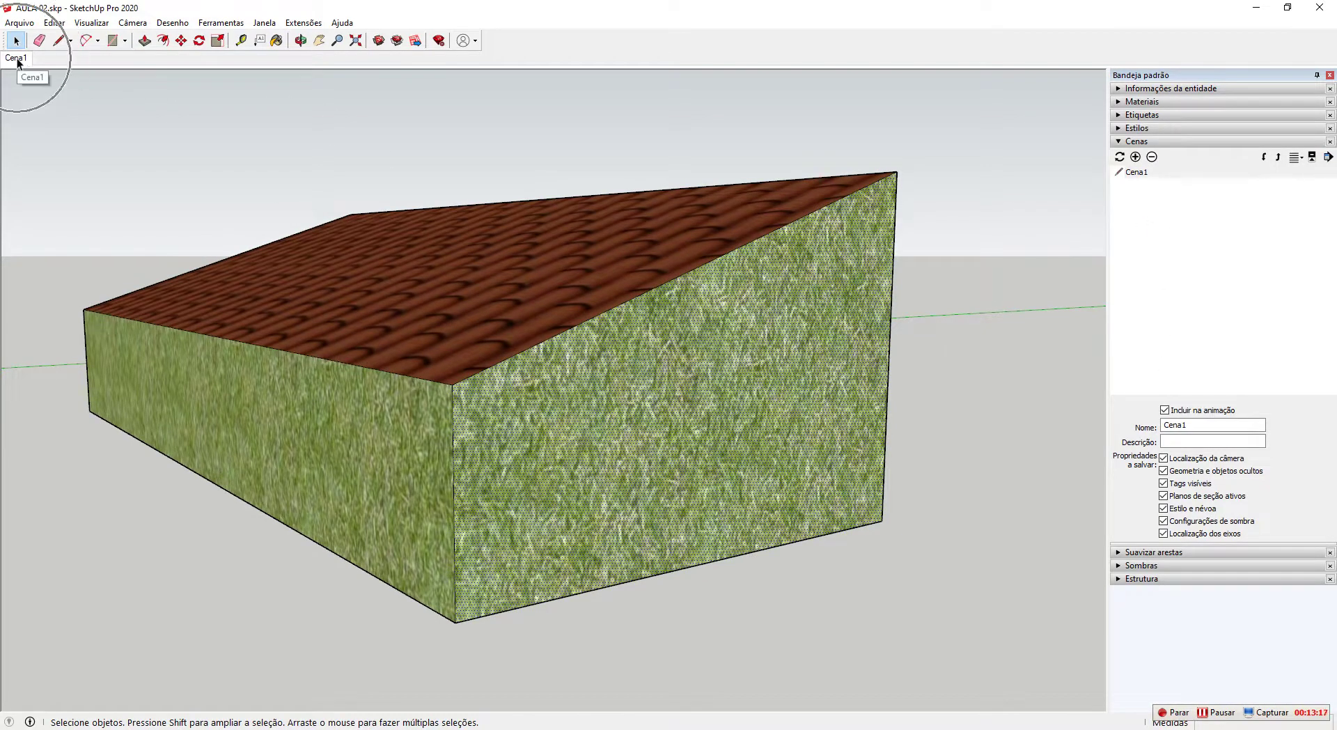
pyautogui.click(1141, 173)
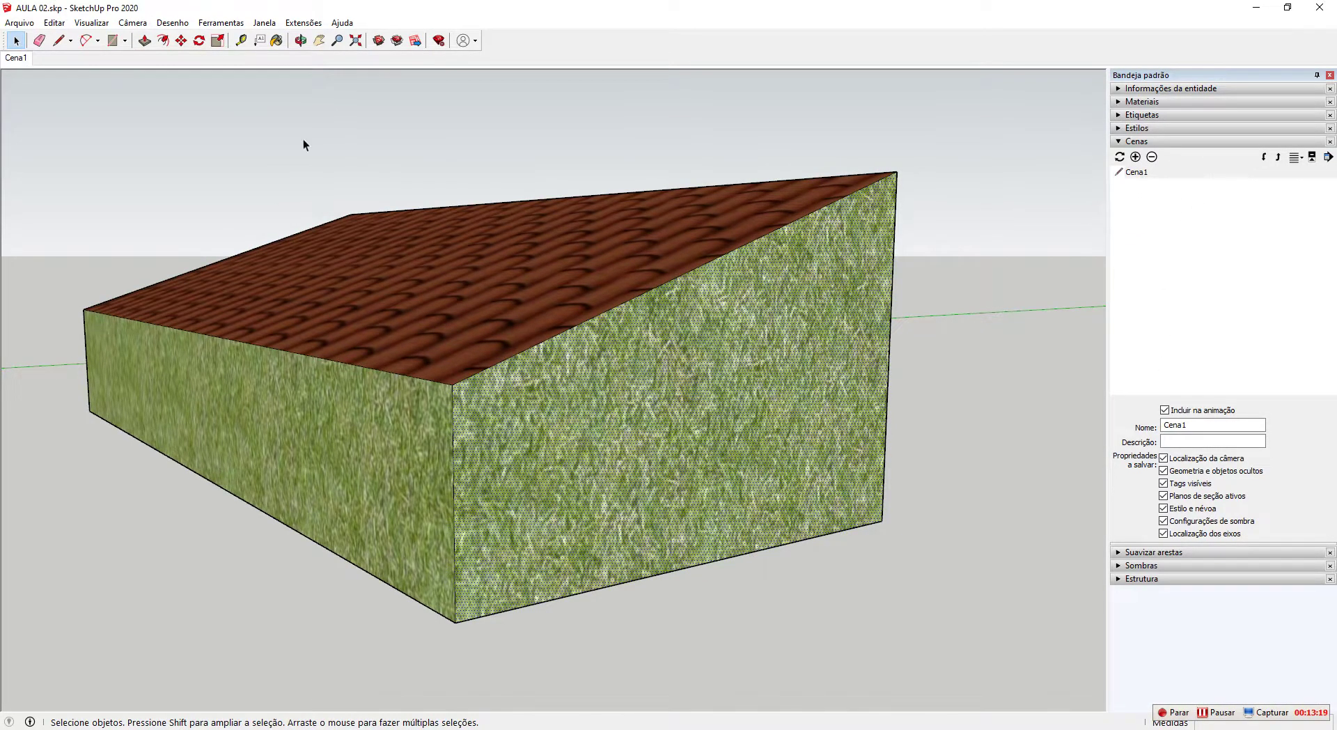
# Leave the close view of the block and return to it by recalling scene Cena1.
pyautogui.scroll(-3, 679, 386)
pyautogui.tripleClick(678, 386)
pyautogui.press('Delete')
pyautogui.scroll(-2, 625, 376)
pyautogui.moveTo(1002, 341); pyautogui.dragTo(1066, 352, button='middle')
pyautogui.click(14, 60)
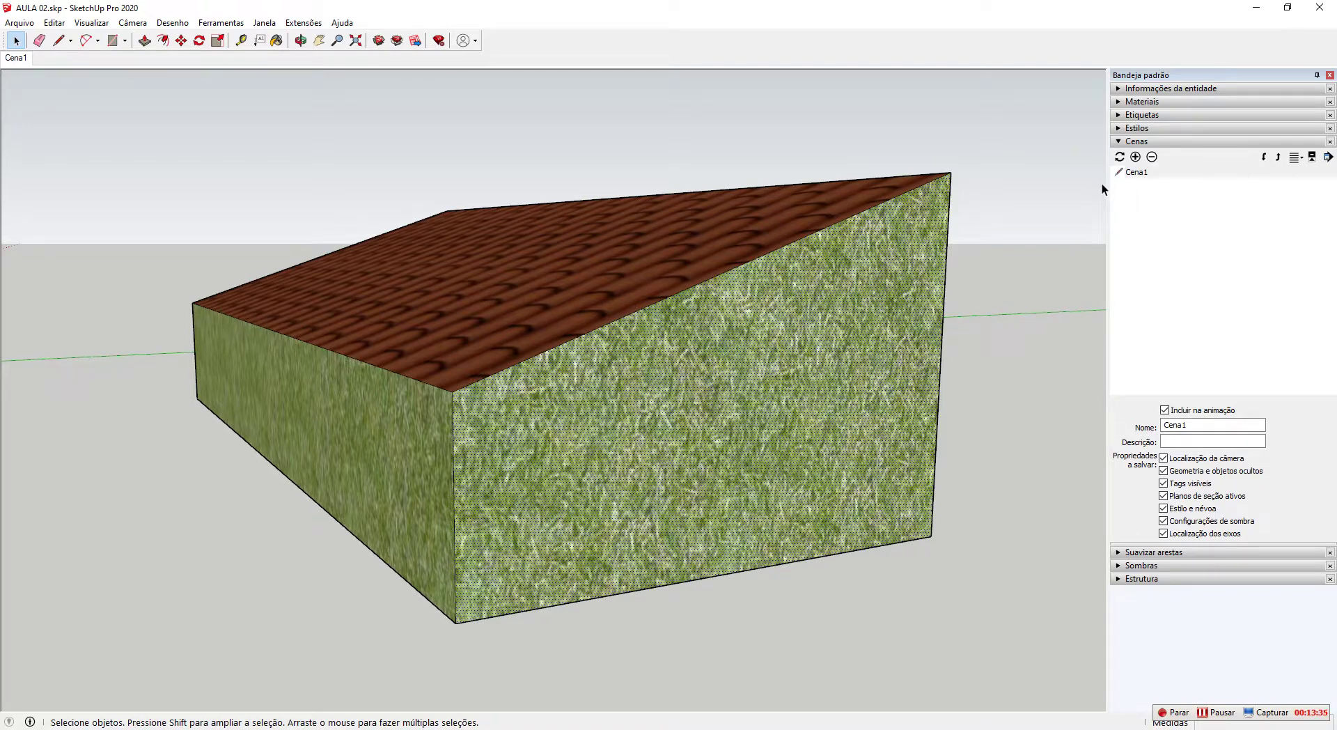
# Collapse the Cenas section and expand Suavizar arestas, with the flat circle and the block both in view.
pyautogui.click(1161, 143)
pyautogui.moveTo(672, 278); pyautogui.dragTo(731, 370, button='middle')
pyautogui.scroll(-4, 656, 233)
pyautogui.moveTo(665, 307); pyautogui.dragTo(703, 235, button='middle')
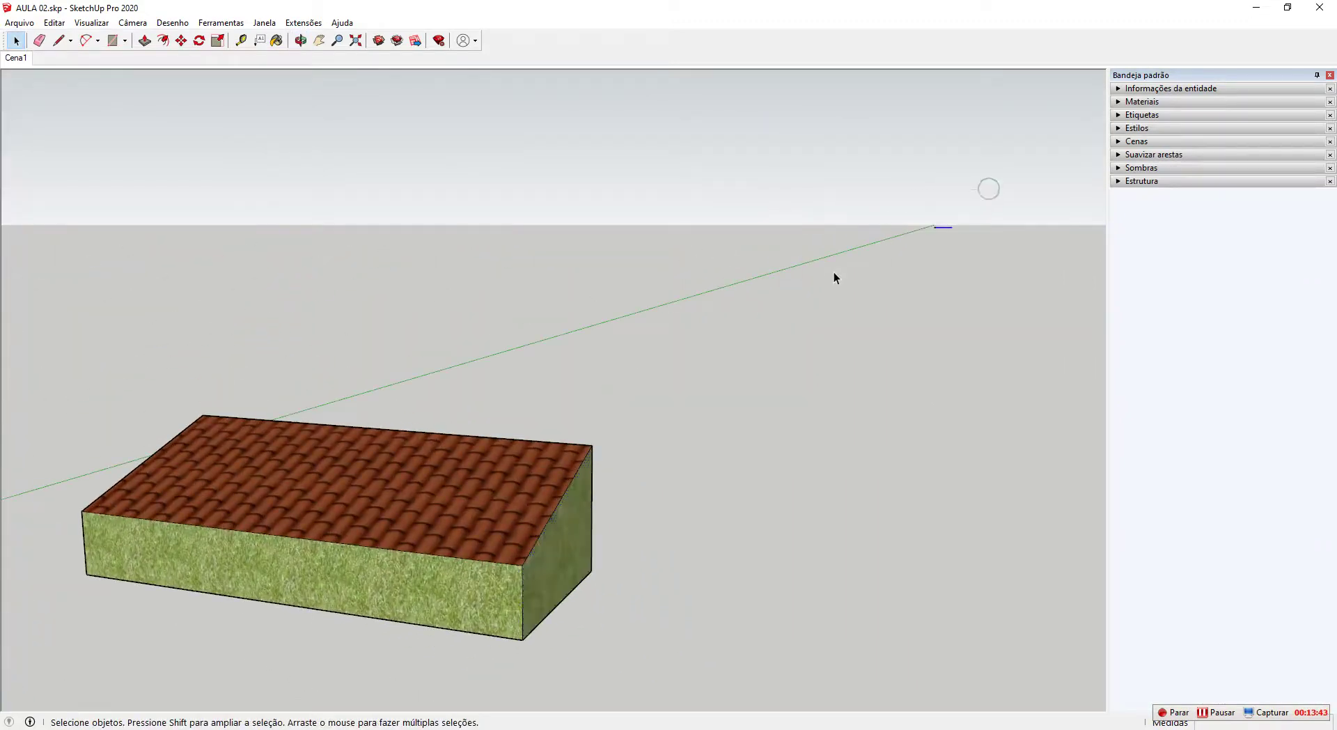
pyautogui.moveTo(833, 277); pyautogui.dragTo(520, 417, button='middle')
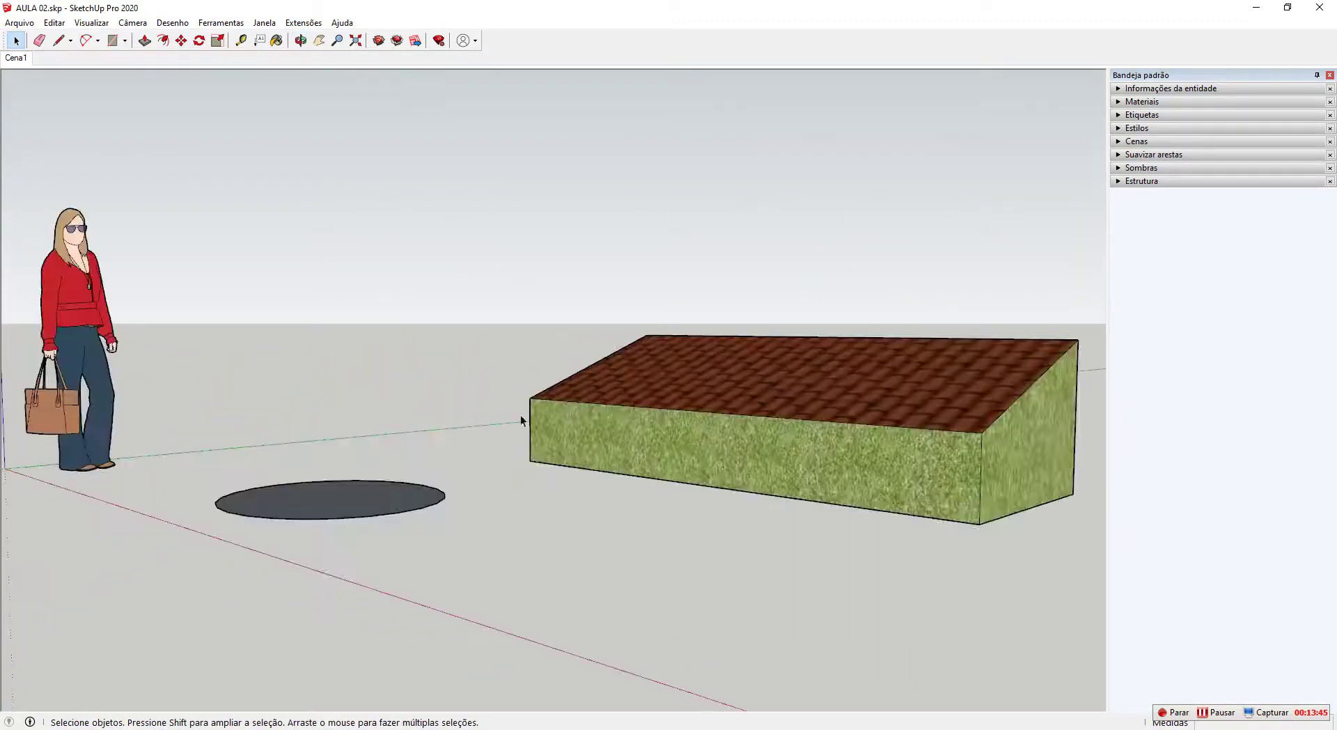
pyautogui.click(1157, 156)
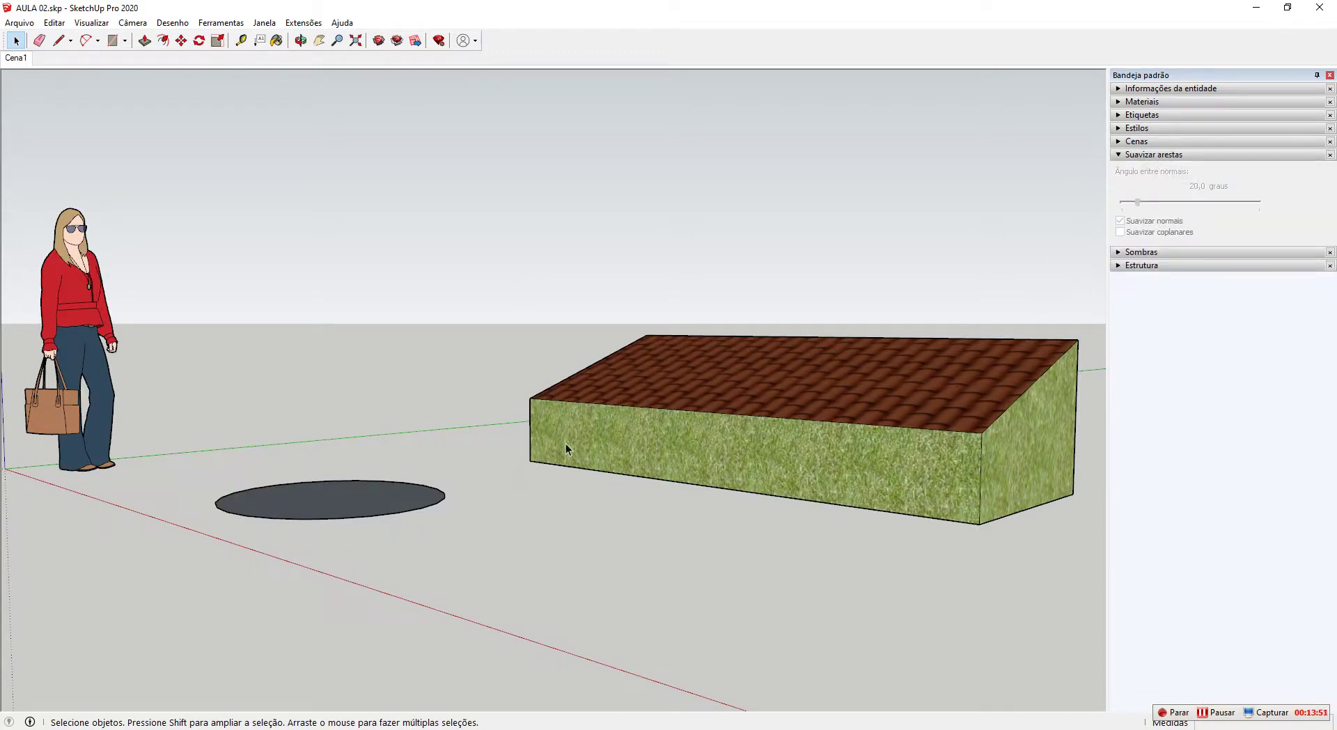
# Draw a straight line across the full width of the flat circle, between opposite points on its edge.
pyautogui.scroll(1, 383, 513)
pyautogui.click(383, 513)
pyautogui.scroll(3, 352, 504)
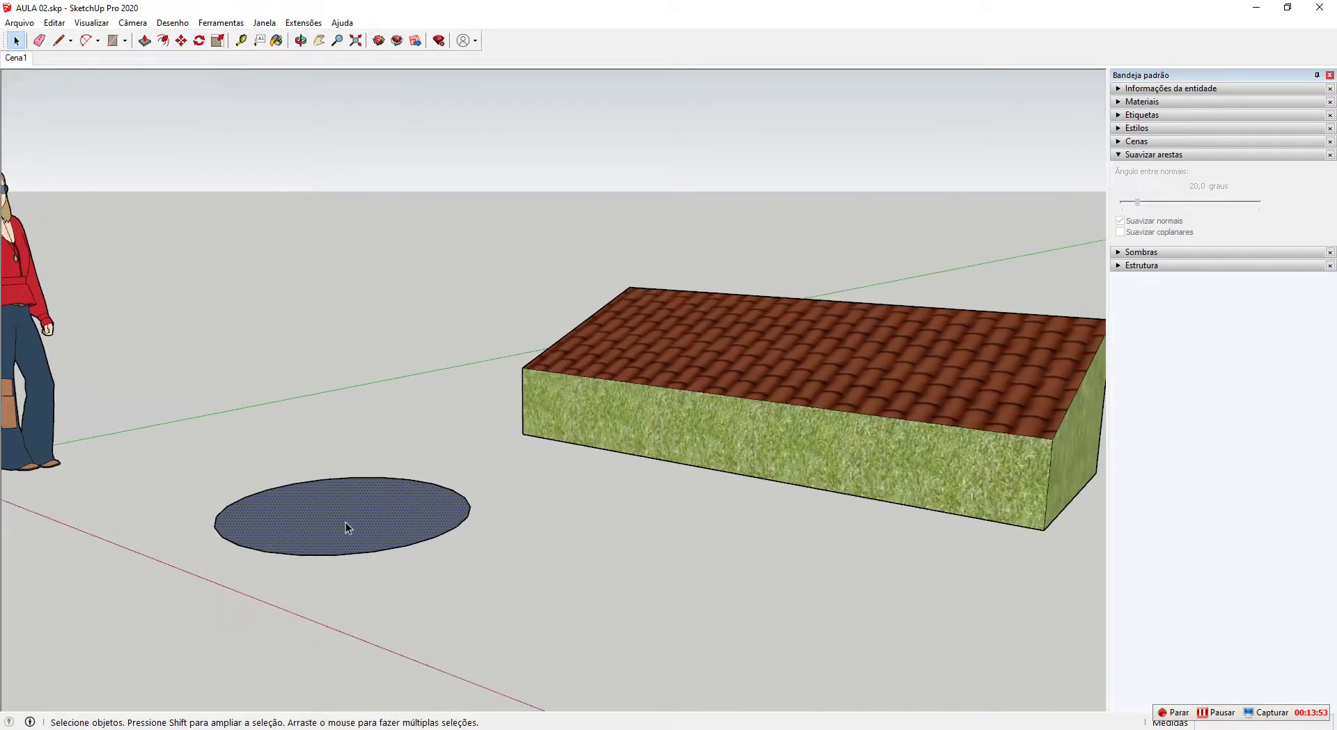
pyautogui.moveTo(352, 543); pyautogui.dragTo(341, 592, button='middle')
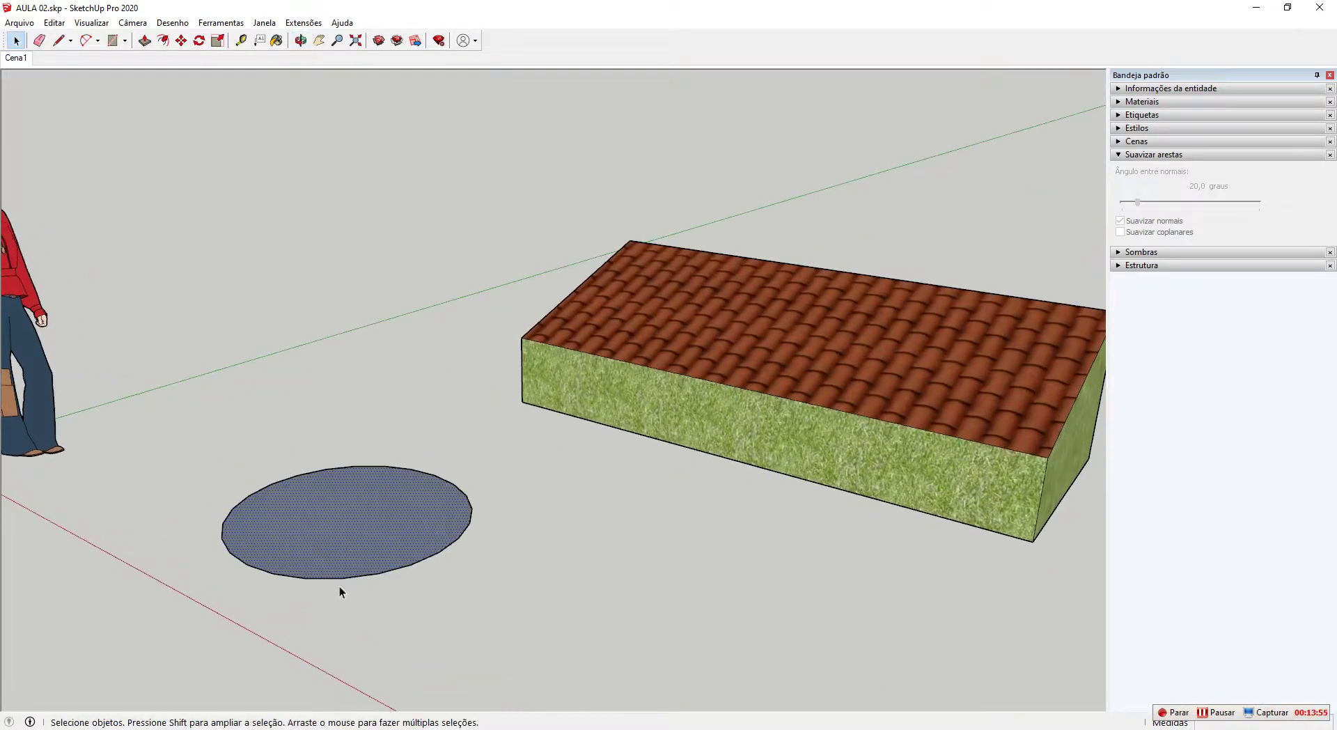
pyautogui.press('l')
pyautogui.click(438, 551)
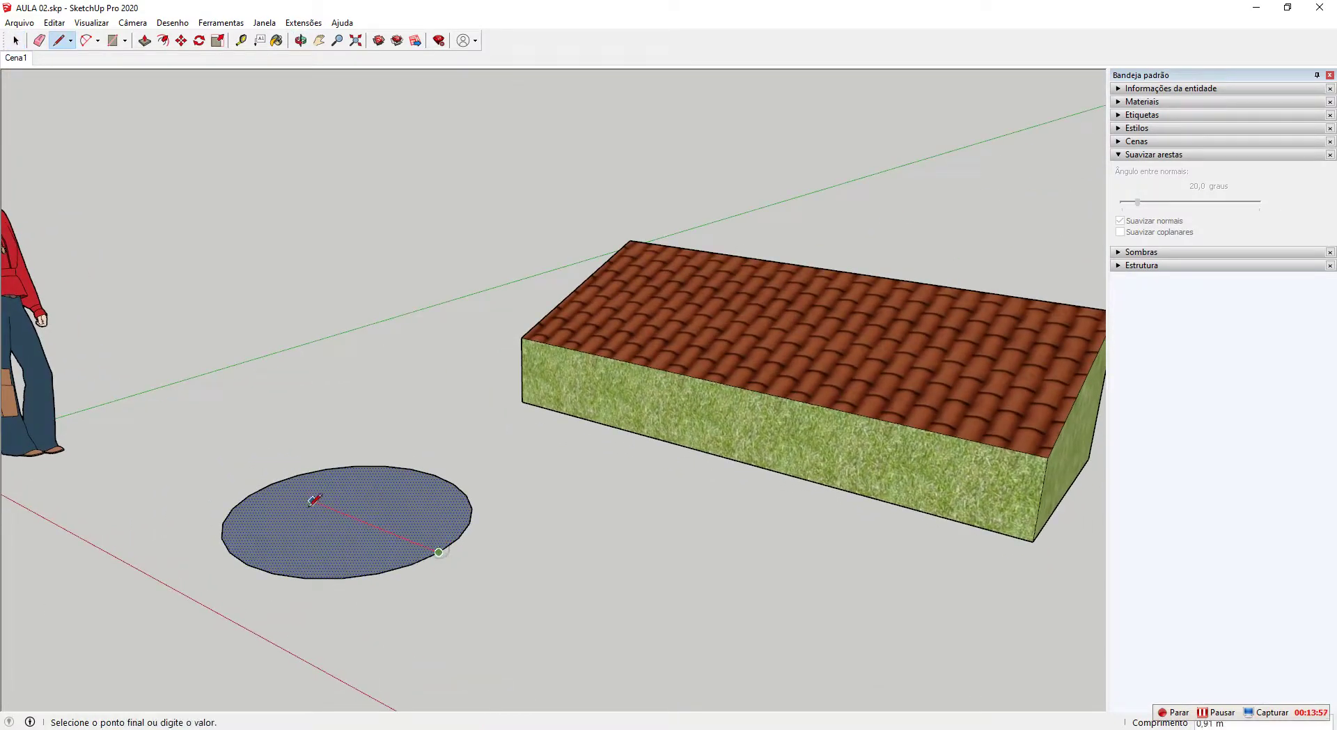
pyautogui.click(271, 484)
pyautogui.press('space')
pyautogui.click(356, 520)
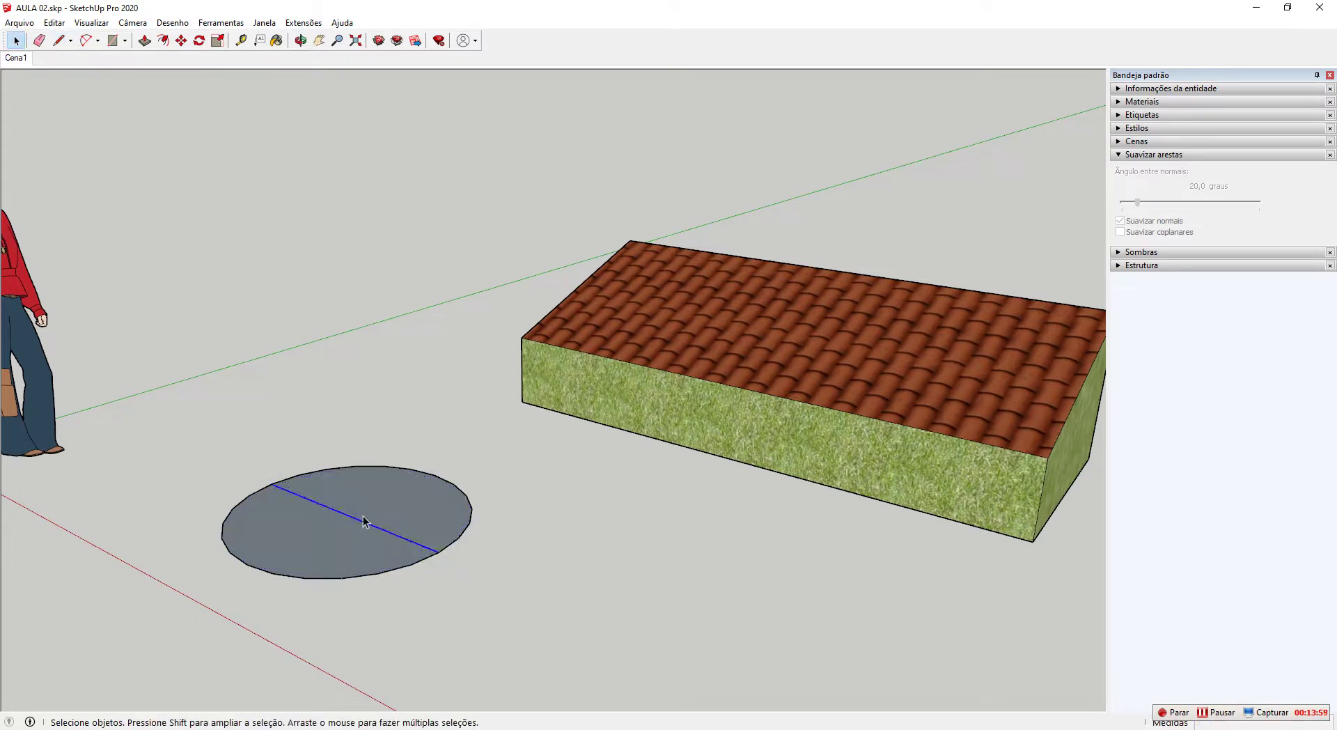
# Draw a second line across the circle that crosses the first one at its centre.
pyautogui.press('l')
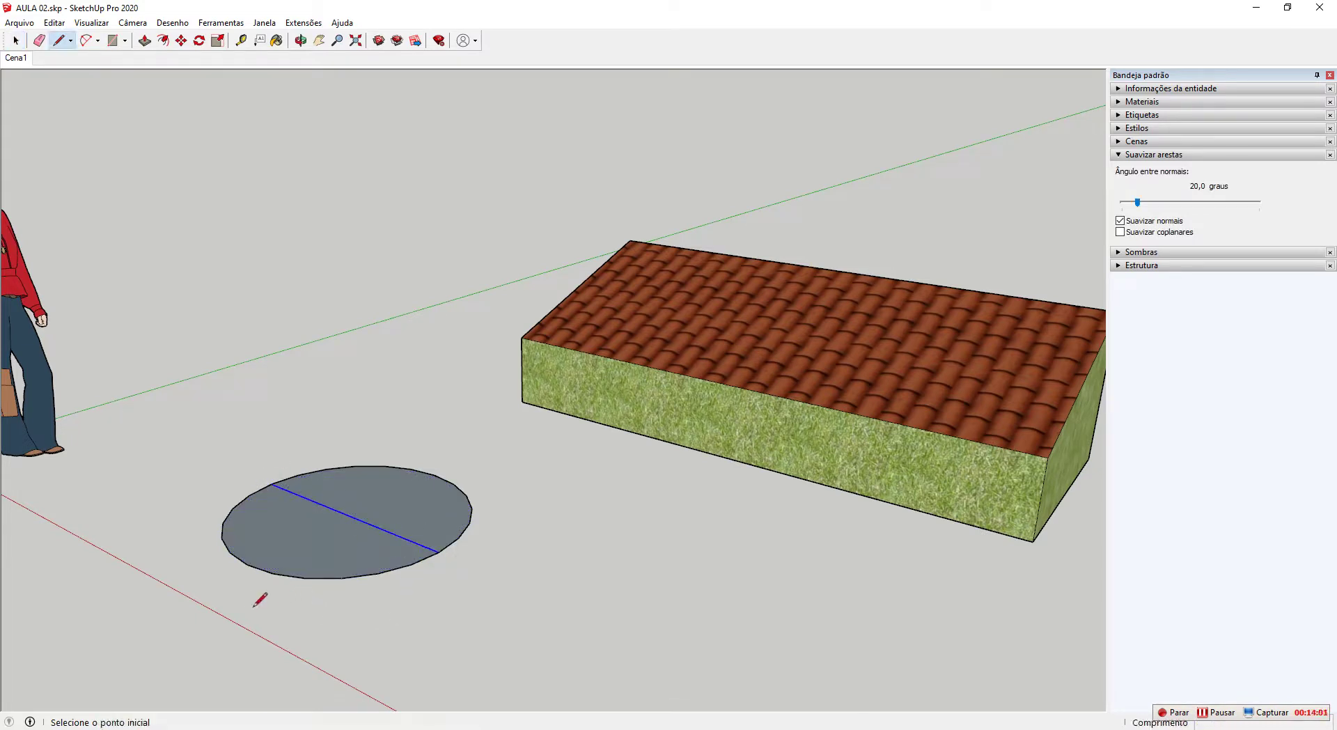
pyautogui.click(247, 563)
pyautogui.click(434, 474)
pyautogui.press('space')
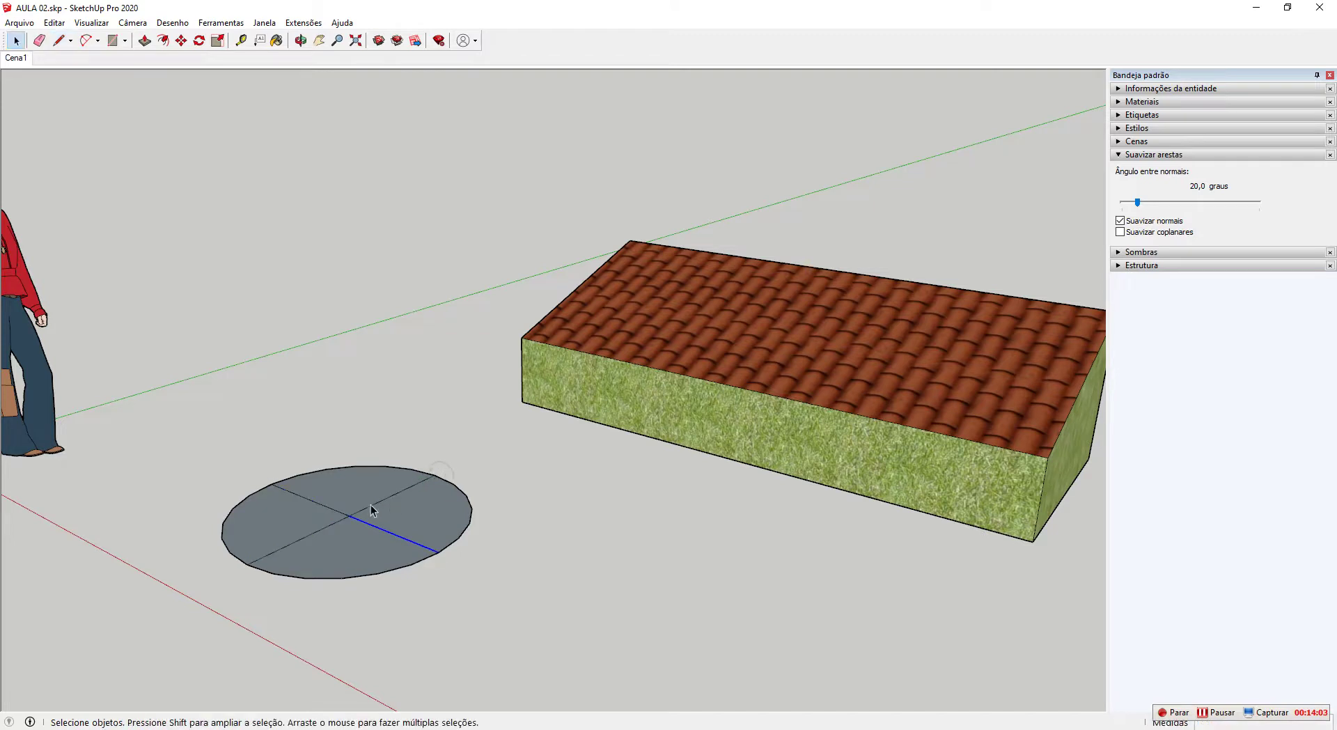
pyautogui.press('m')
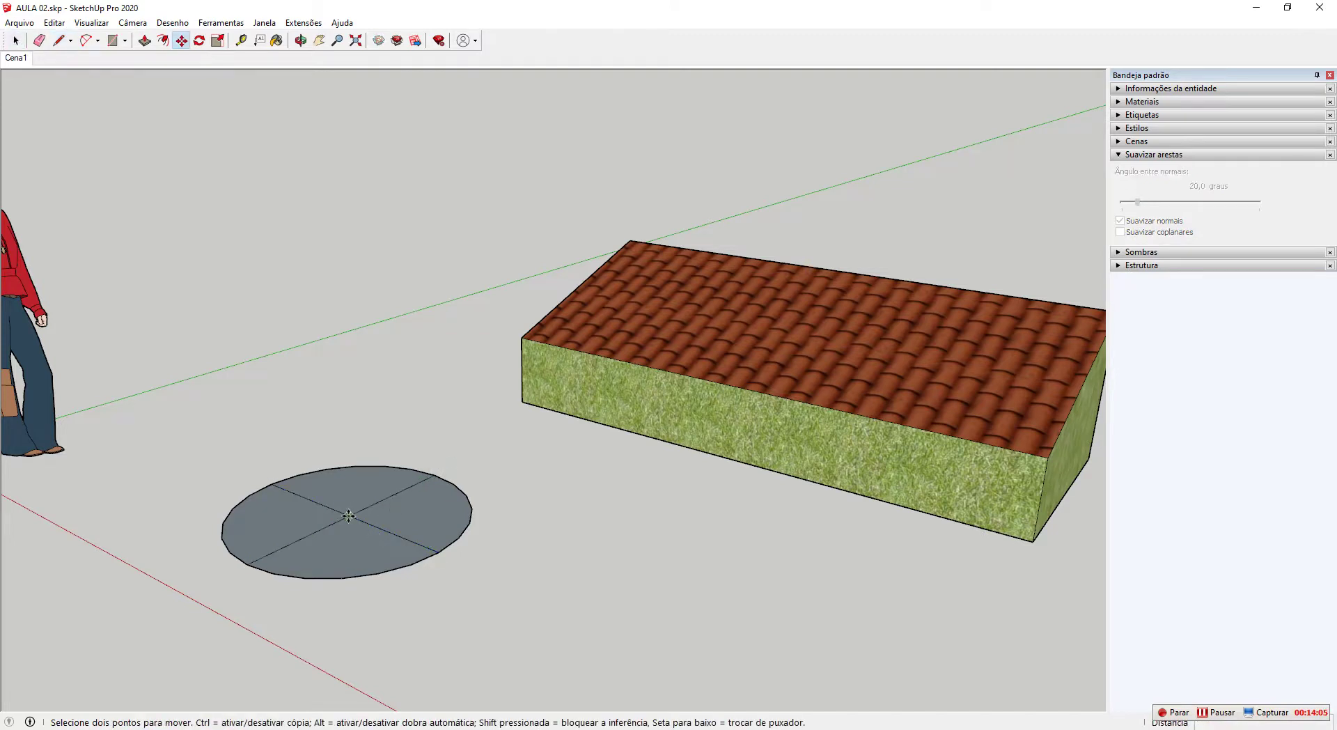
pyautogui.click(348, 516)
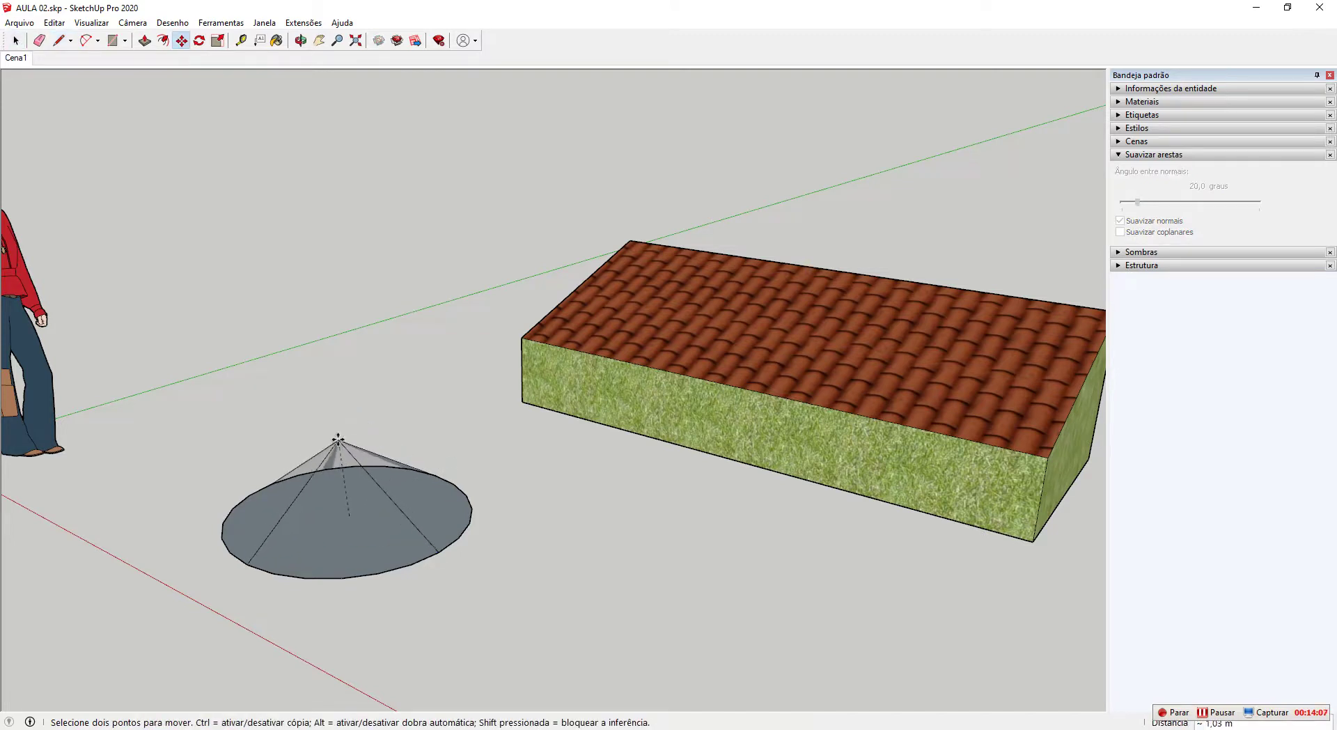
pyautogui.click(350, 514)
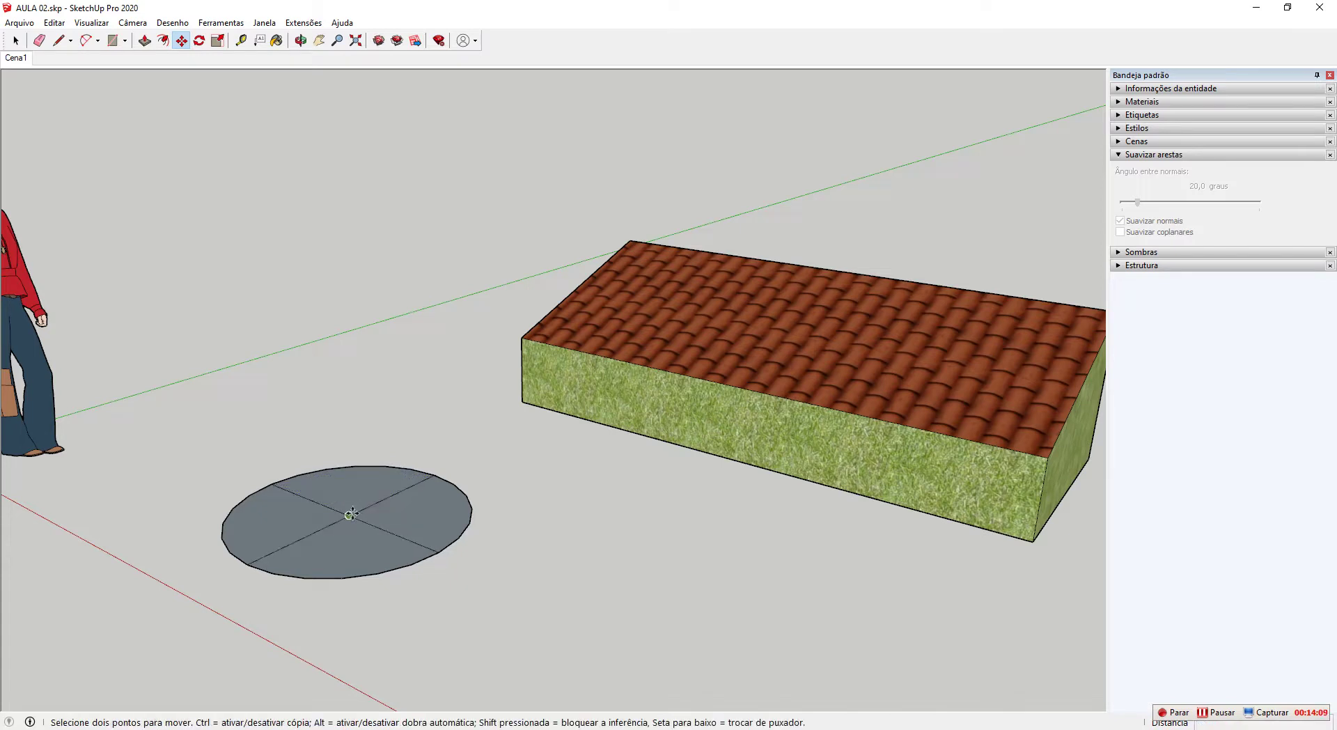
pyautogui.press('space')
# Move the intersection point at the circle's centre straight up to form a tall cone.
pyautogui.press('m')
pyautogui.click(351, 520)
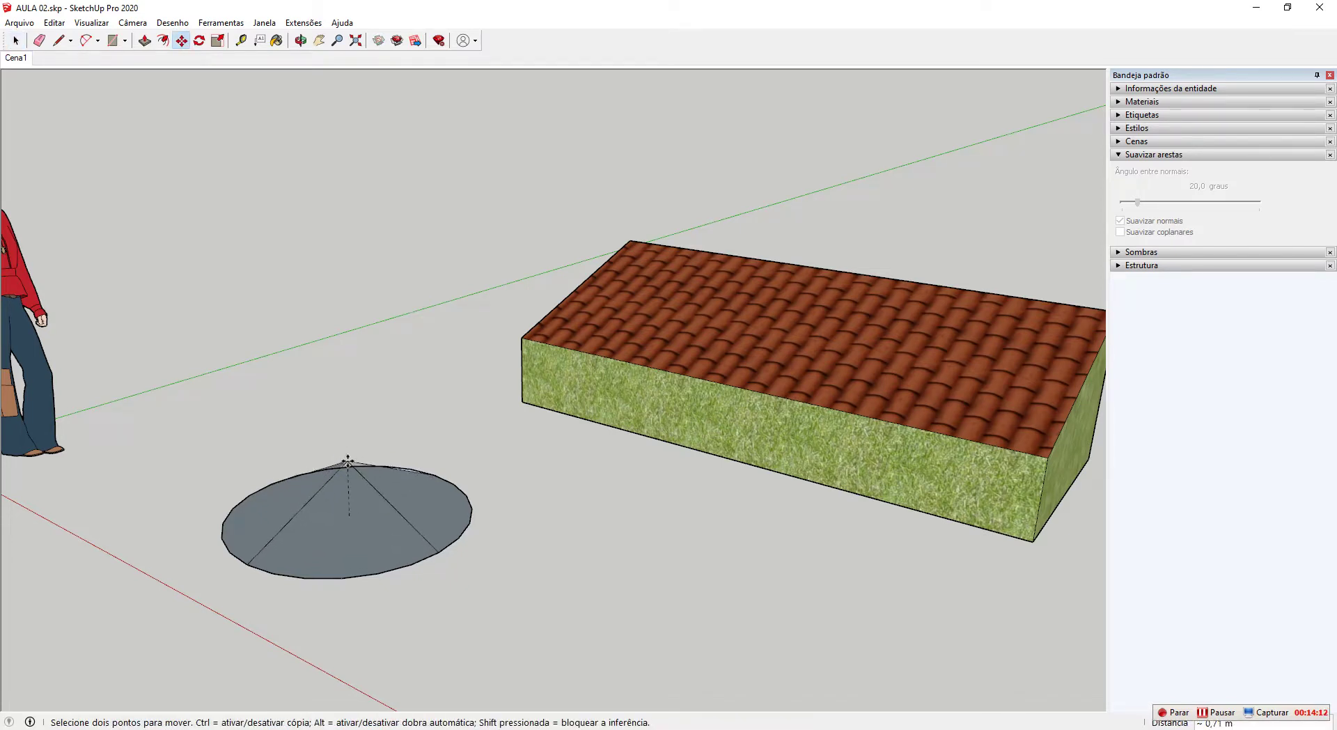
pyautogui.click(330, 353)
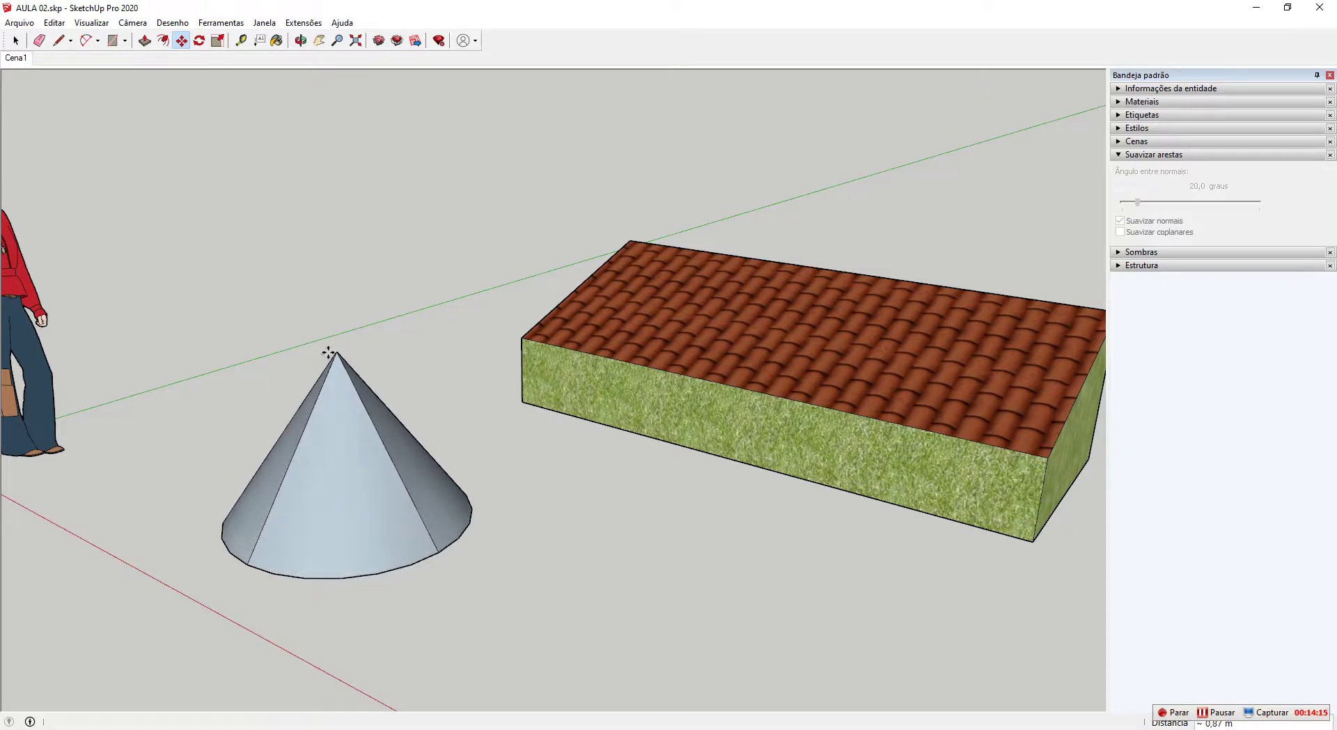
# Rotate the cone's apex about its vertical axis so its sides fold into separate rounded lobes.
pyautogui.moveTo(338, 369); pyautogui.dragTo(421, 476, button='middle')
pyautogui.press('q')
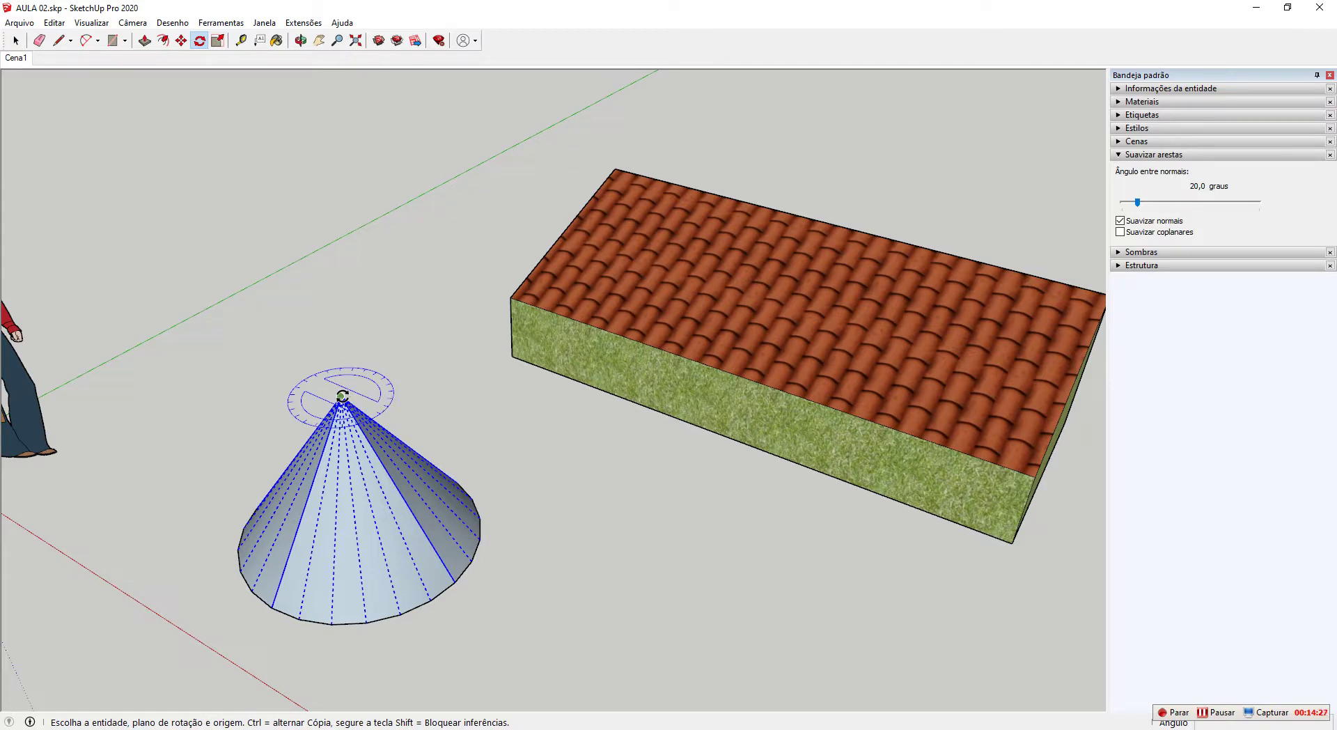
pyautogui.click(342, 396)
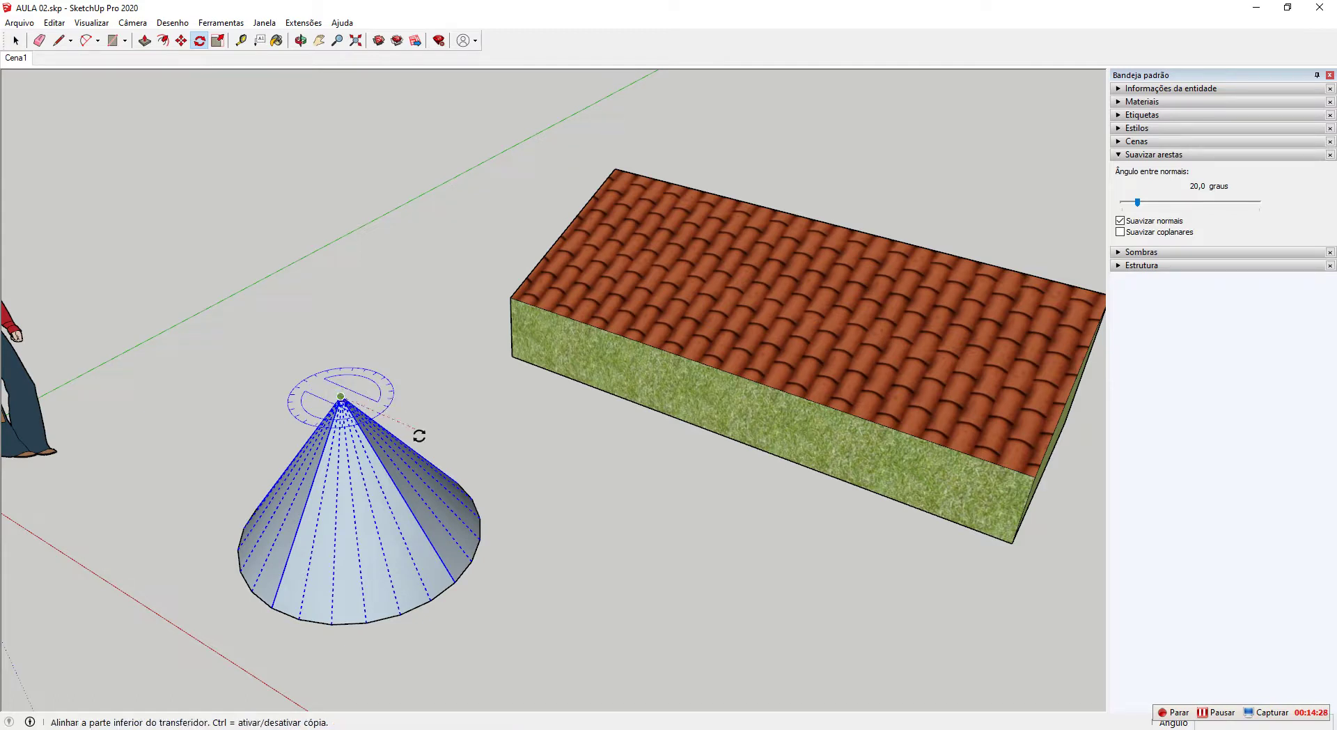
pyautogui.click(433, 420)
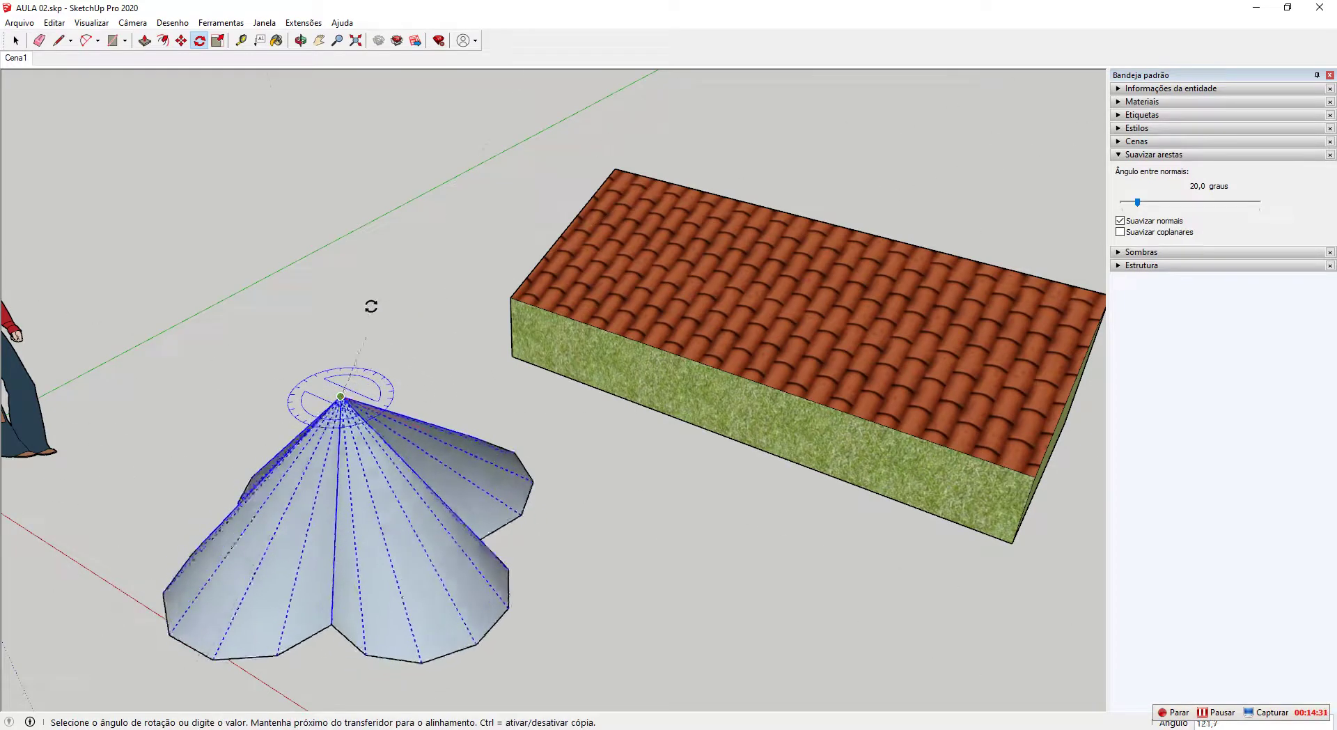
pyautogui.click(171, 291)
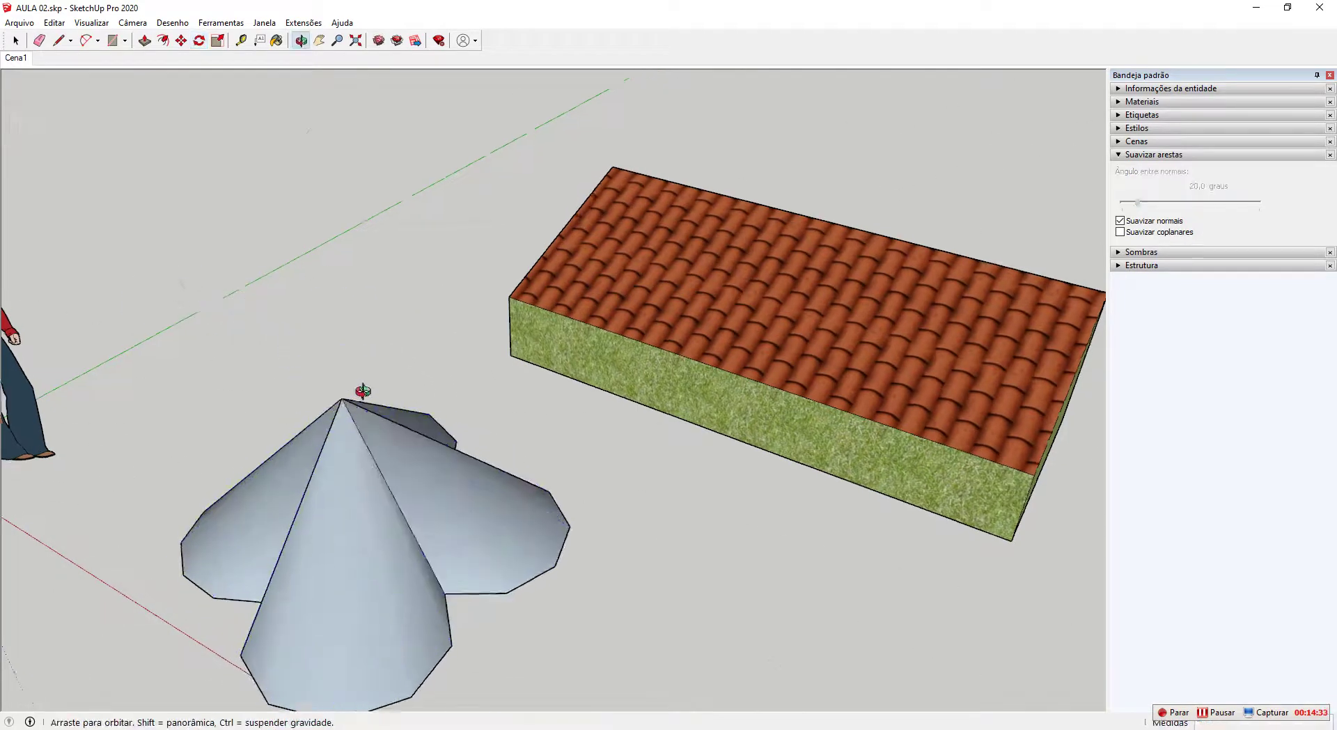
# Select the whole lobed shape and soften its edges with an angle between normals of 111.5 degrees.
pyautogui.moveTo(362, 387); pyautogui.dragTo(400, 474, button='middle')
pyautogui.press('space')
pyautogui.scroll(-2, 808, 367)
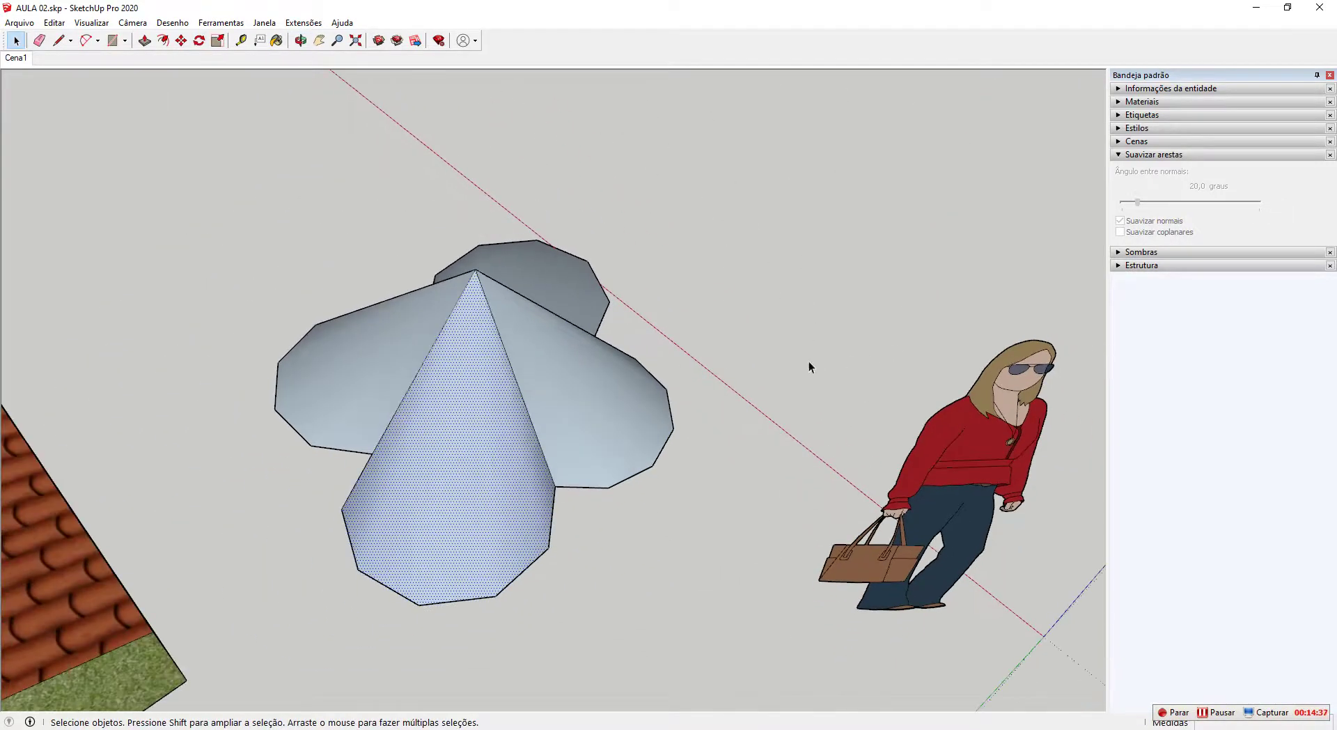
pyautogui.moveTo(227, 167); pyautogui.dragTo(729, 636)
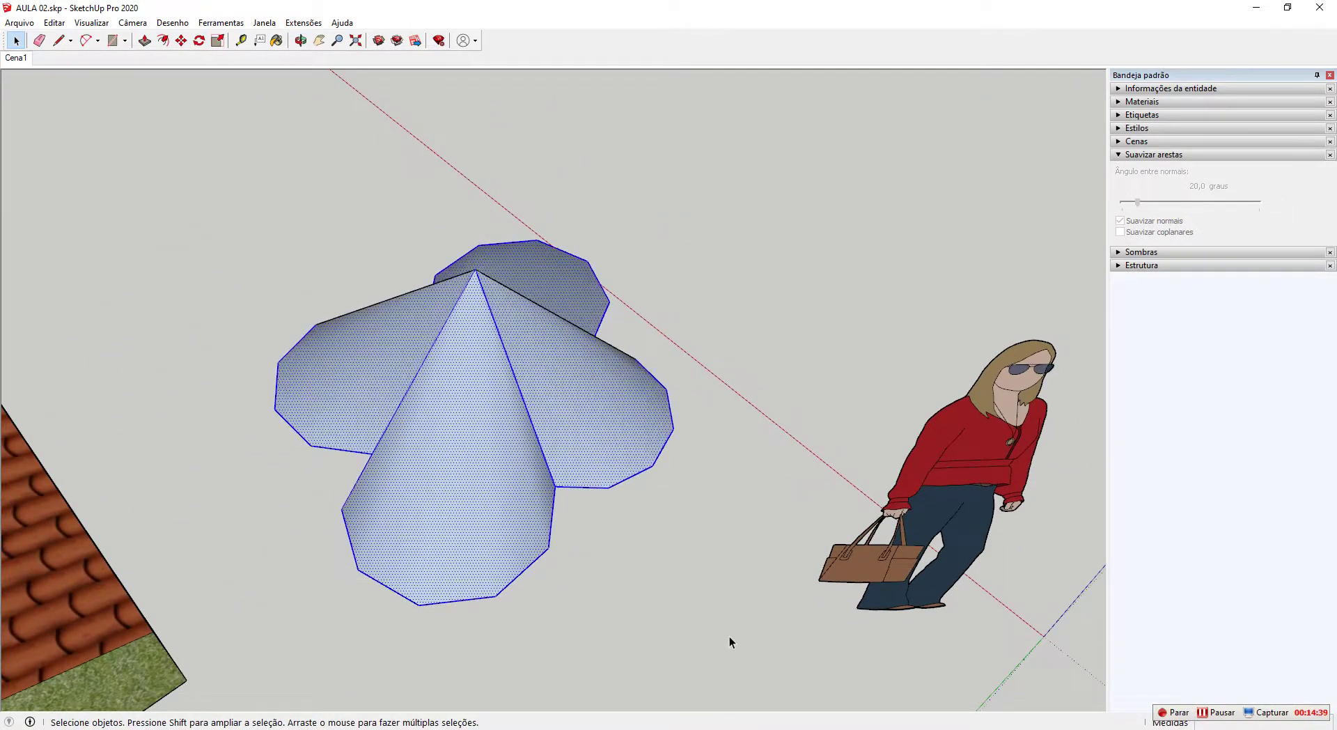
pyautogui.moveTo(1138, 202)
pyautogui.mouseDown()
pyautogui.moveTo(1131, 221)
pyautogui.moveTo(1196, 216)
pyautogui.mouseUp()
# Examine the softened lobed shape from several sides, checking how its surfaces blend with and without a selection.
pyautogui.moveTo(456, 327); pyautogui.dragTo(770, 323, button='middle')
pyautogui.scroll(3, 445, 439)
pyautogui.moveTo(446, 439); pyautogui.dragTo(422, 383, button='middle')
pyautogui.scroll(-4, 432, 380)
pyautogui.moveTo(526, 331); pyautogui.dragTo(487, 348, button='middle')
pyautogui.scroll(3, 540, 253)
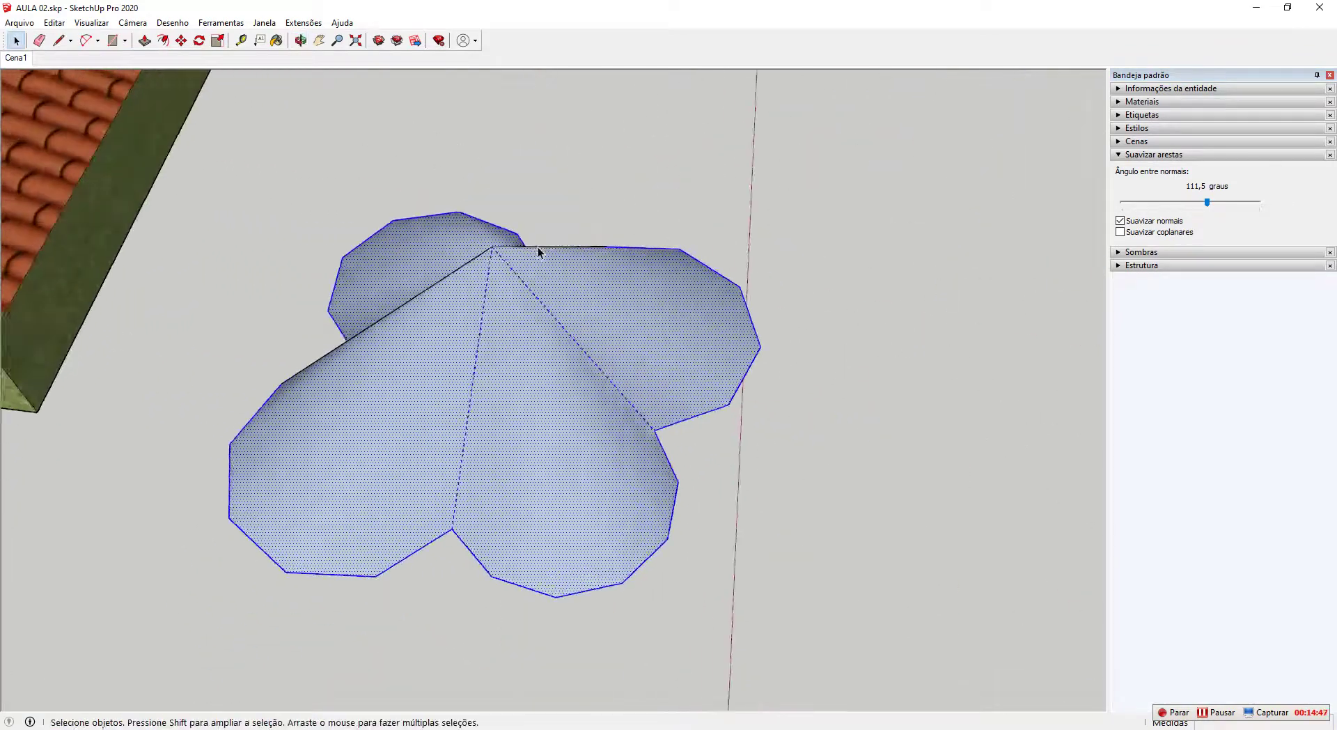
pyautogui.moveTo(540, 253); pyautogui.dragTo(481, 347, button='middle')
pyautogui.moveTo(612, 366); pyautogui.dragTo(996, 529, button='middle')
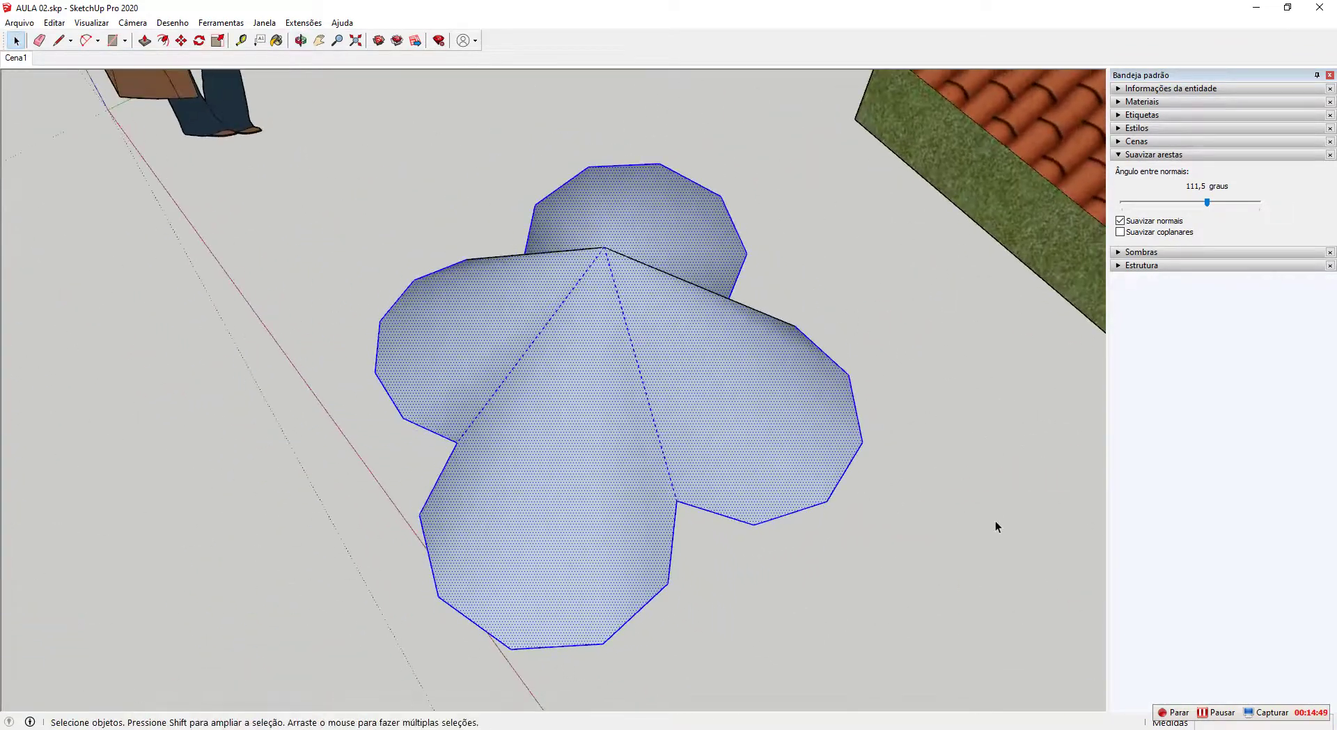
pyautogui.click(996, 520)
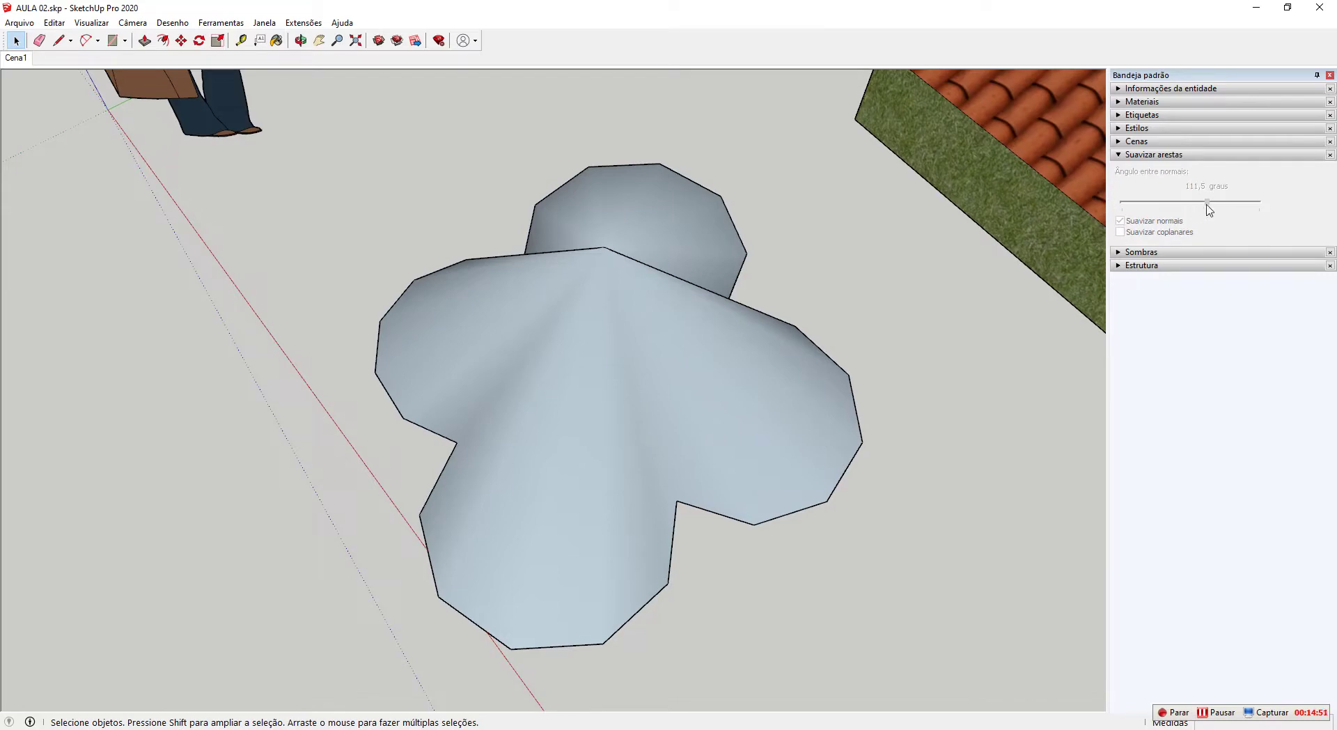
pyautogui.click(756, 315)
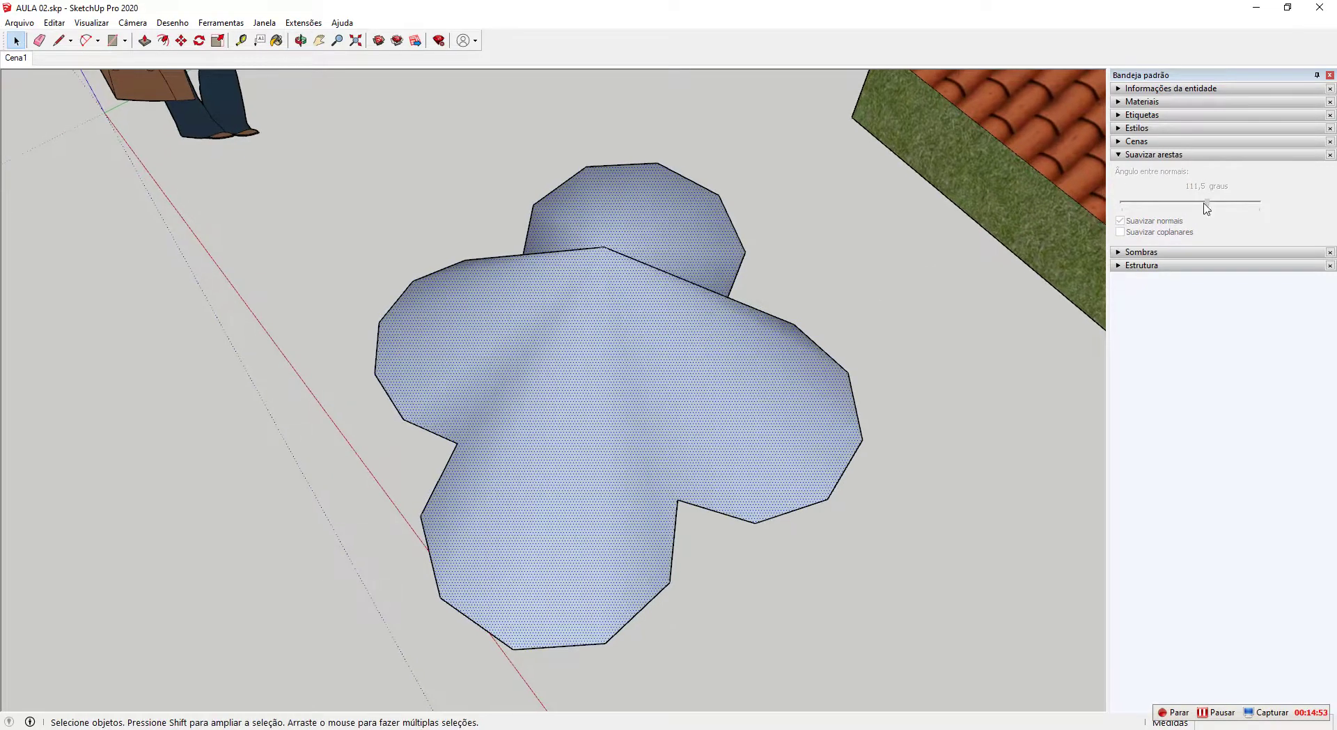
# Select the lobed shape including its hidden edges and set the softening angle to 0.0 degrees.
pyautogui.scroll(-3, 628, 295)
pyautogui.moveTo(424, 185); pyautogui.dragTo(764, 471)
pyautogui.moveTo(764, 471); pyautogui.dragTo(596, 312, button='middle')
pyautogui.tripleClick(596, 312)
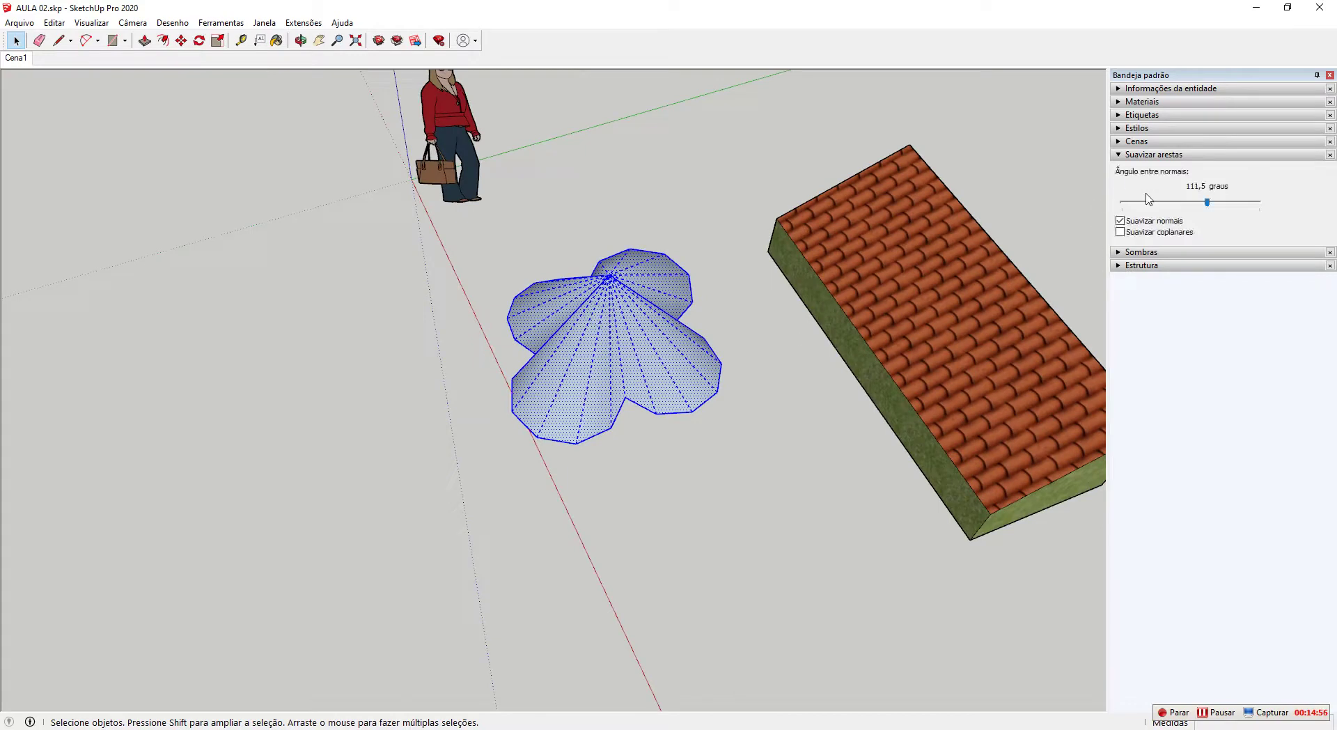
pyautogui.moveTo(1208, 203); pyautogui.dragTo(1115, 206)
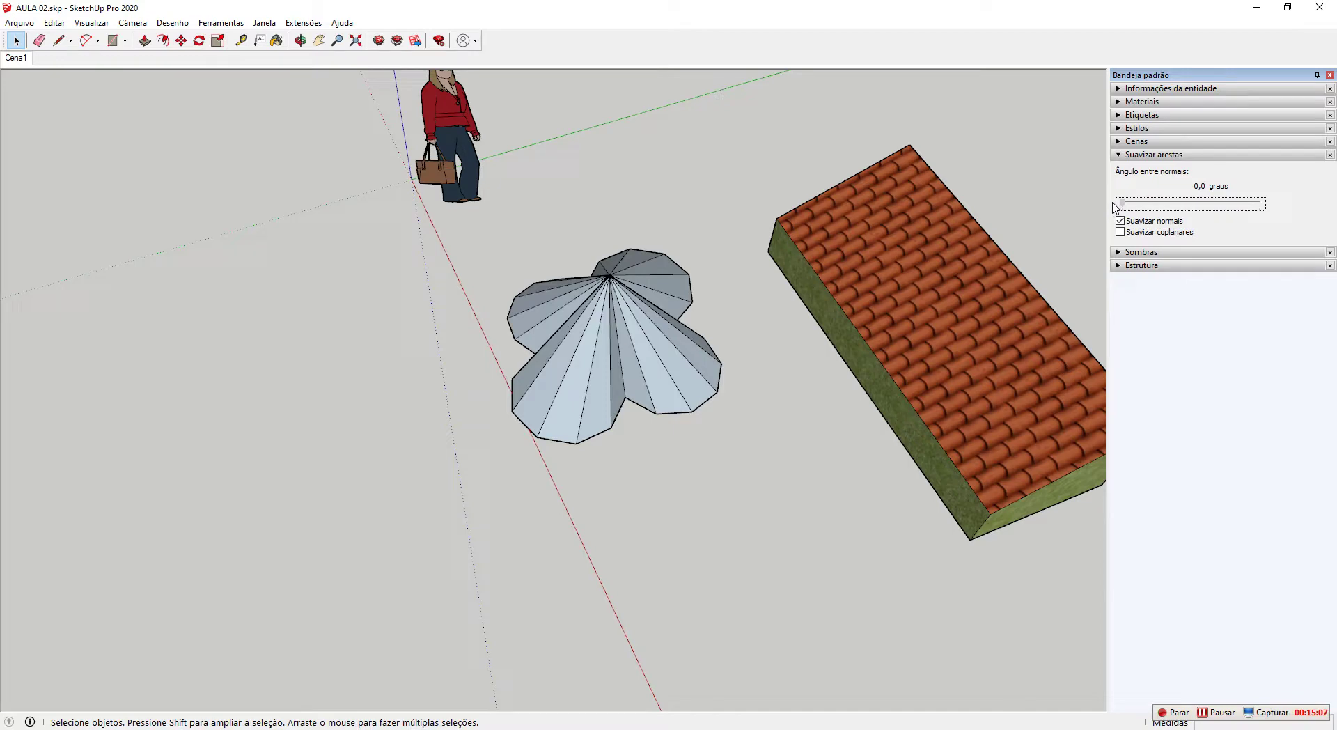
# Set the lobed shape's softening angle to 47.5 degrees and inspect the result up close.
pyautogui.moveTo(1120, 206); pyautogui.dragTo(1160, 209)
pyautogui.scroll(6, 749, 302)
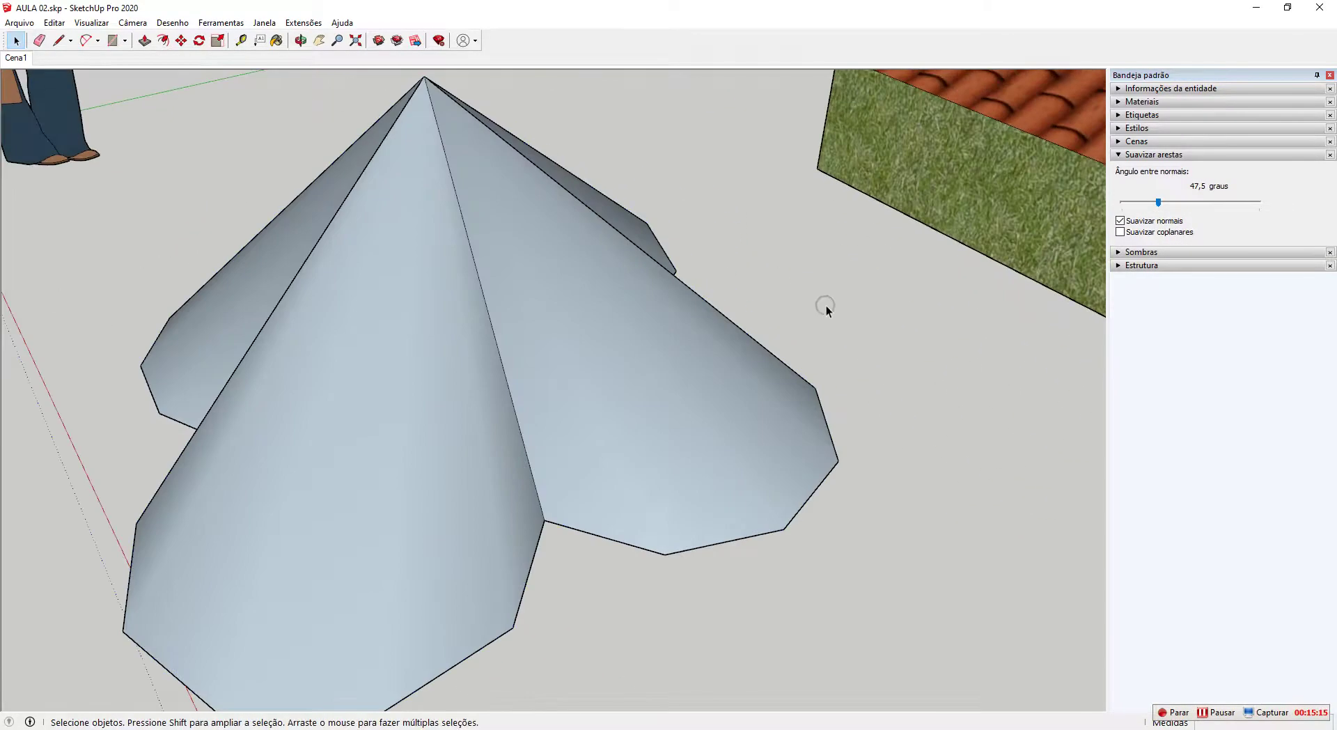
pyautogui.scroll(-3, 826, 305)
pyautogui.moveTo(627, 278); pyautogui.dragTo(762, 290, button='middle')
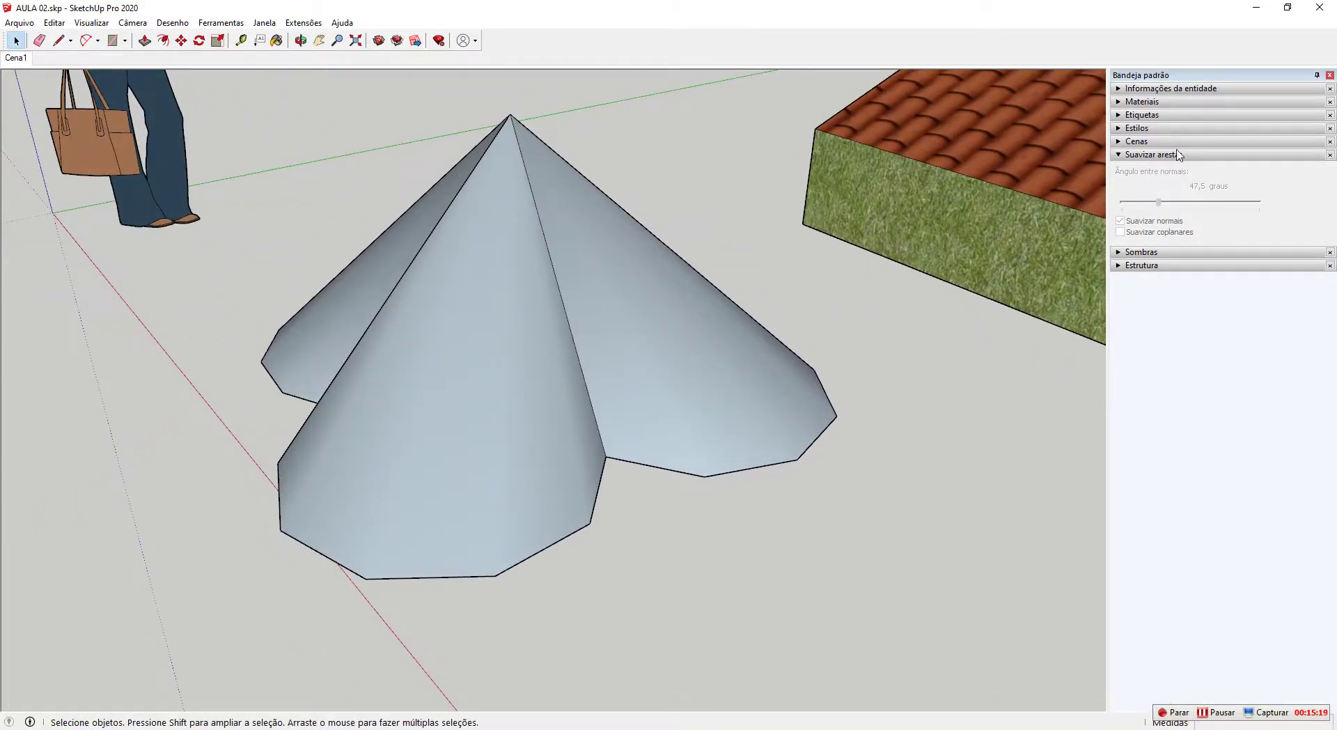
# Paint all faces of the lobed shape with Vegetação Grama from the Paisagismo, Cercas e vegetação materials.
pyautogui.press('b')
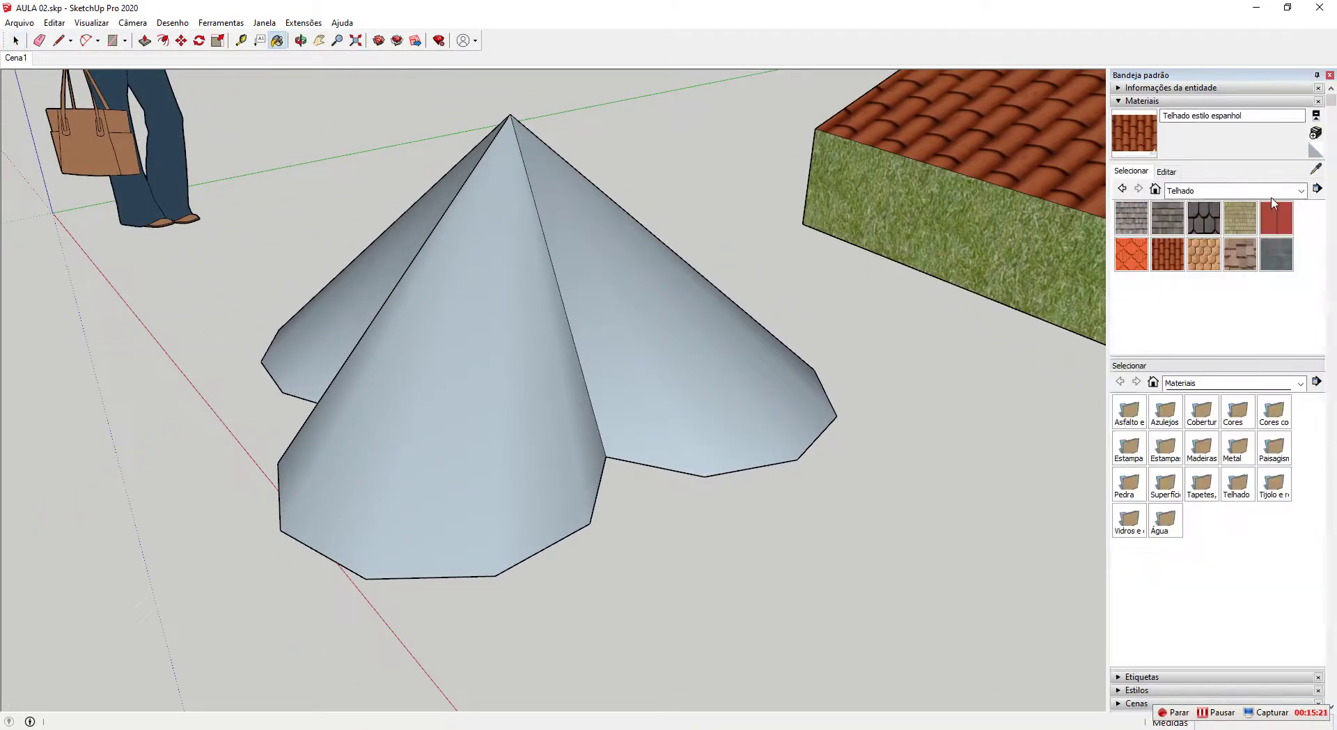
pyautogui.click(1301, 192)
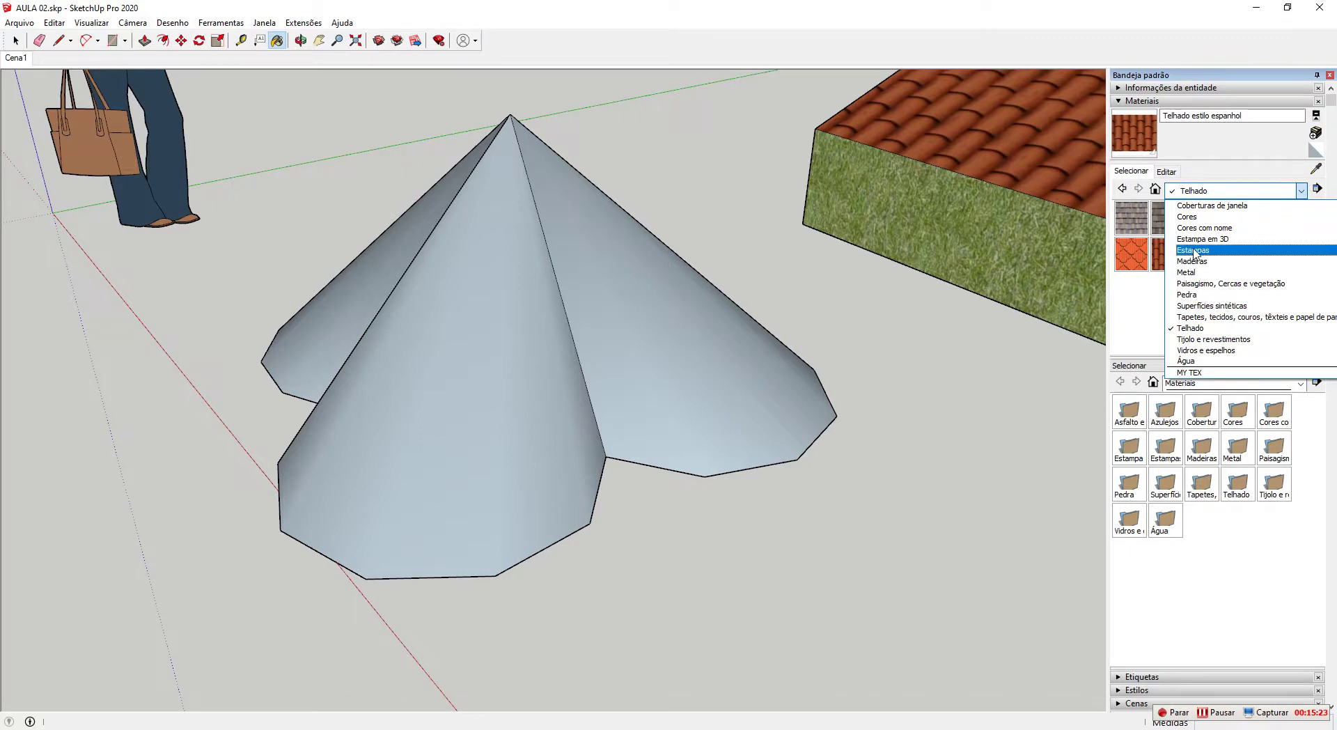
pyautogui.click(1229, 284)
pyautogui.scroll(-3, 1212, 288)
pyautogui.click(1167, 258)
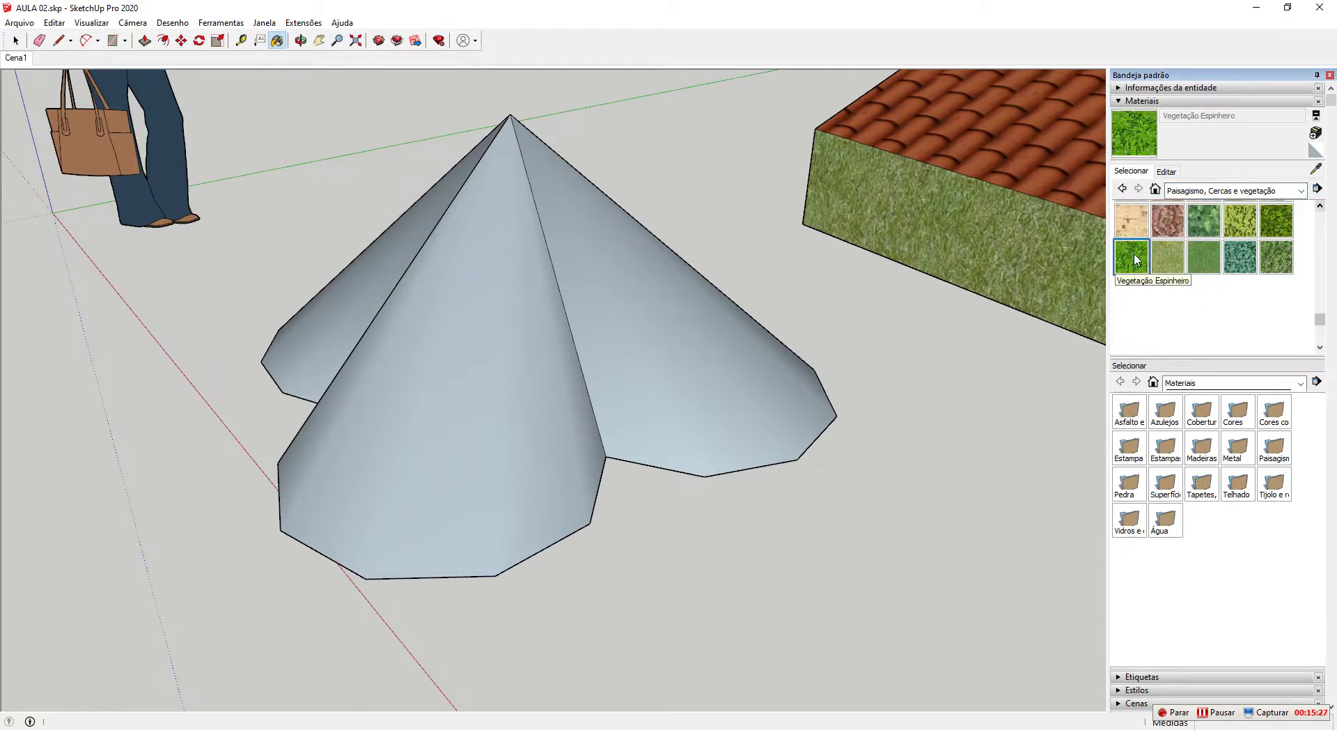
pyautogui.click(625, 322)
pyautogui.keyDown('shift'); pyautogui.click(521, 372); pyautogui.keyUp('shift')
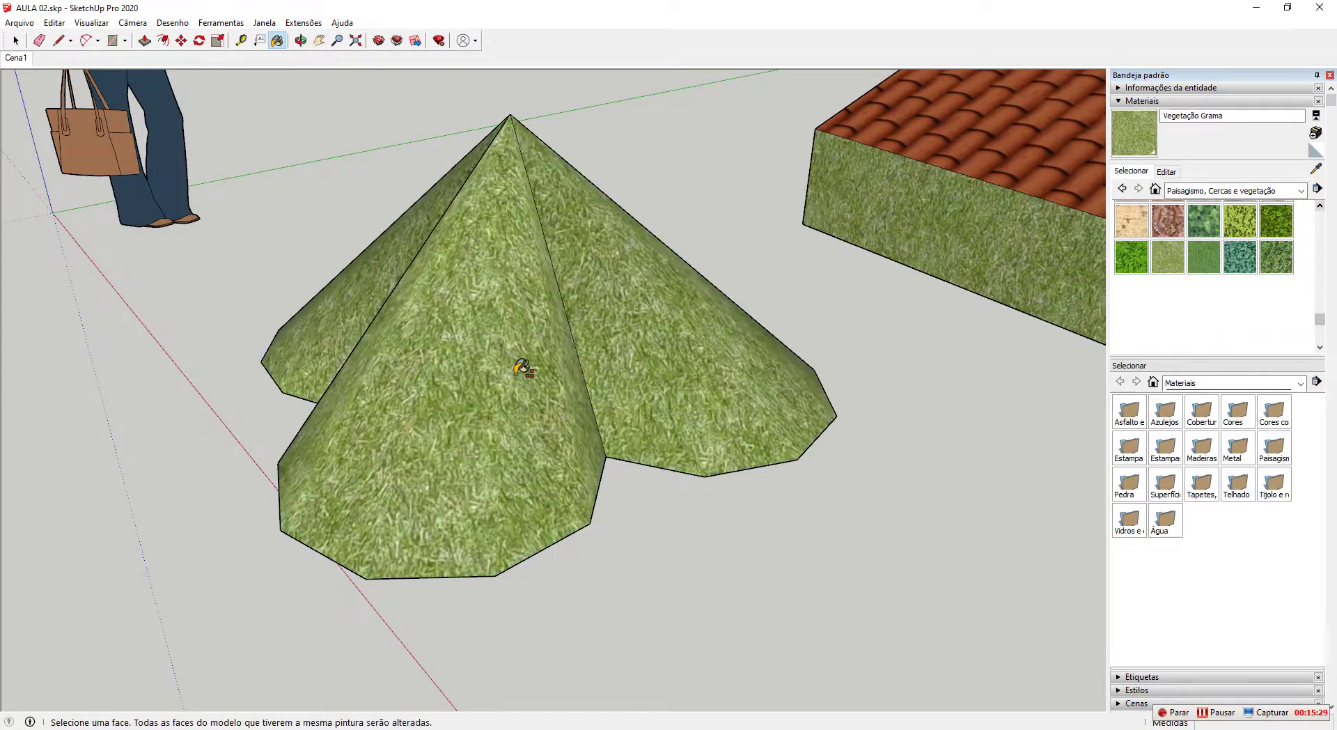
pyautogui.moveTo(521, 373)
pyautogui.mouseDown(button='middle')
pyautogui.moveTo(606, 337)
pyautogui.moveTo(487, 385)
pyautogui.moveTo(569, 357)
pyautogui.moveTo(704, 374)
pyautogui.moveTo(313, 374)
pyautogui.moveTo(594, 409)
pyautogui.mouseUp(button='middle')
pyautogui.scroll(3, 487, 385)
pyautogui.scroll(-5, 594, 409)
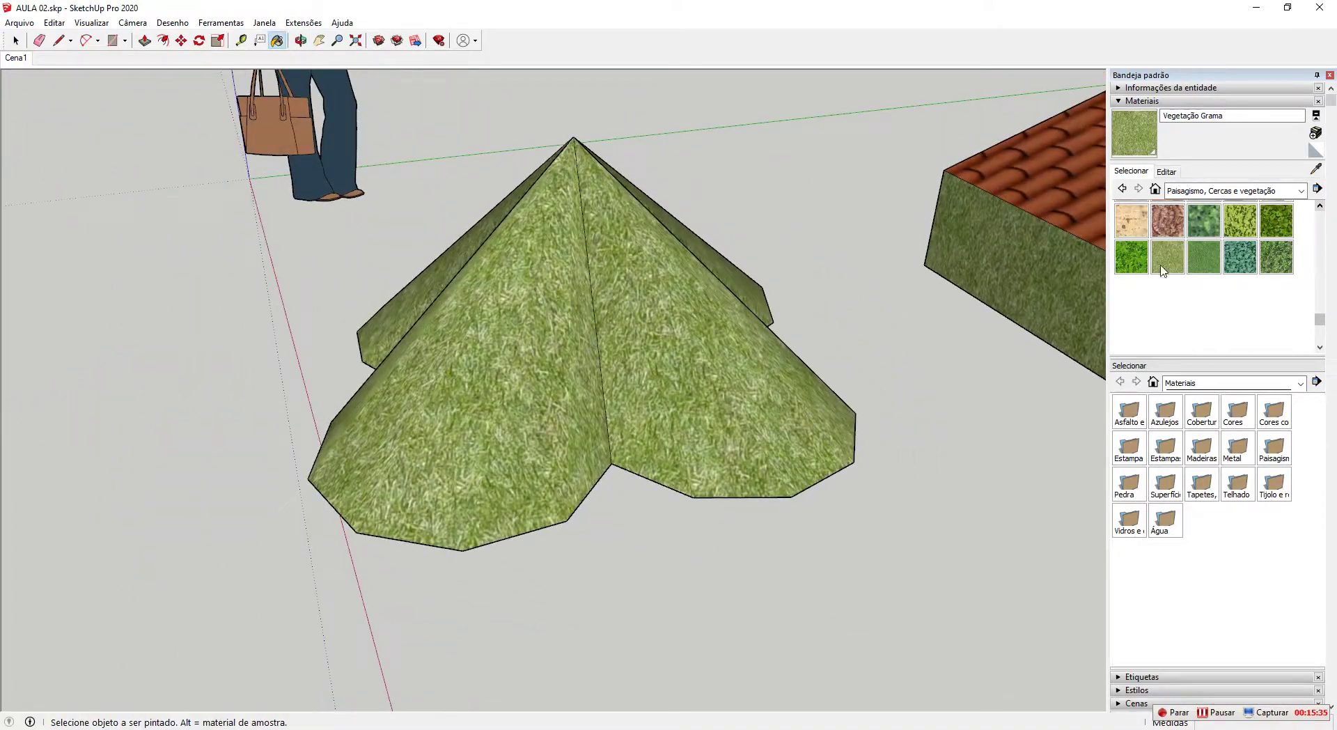
# Select the whole grass-covered lobed shape, set its softening angle to 0.0 degrees, and collapse the Suavizar arestas section.
pyautogui.press('space')
pyautogui.tripleClick(611, 322)
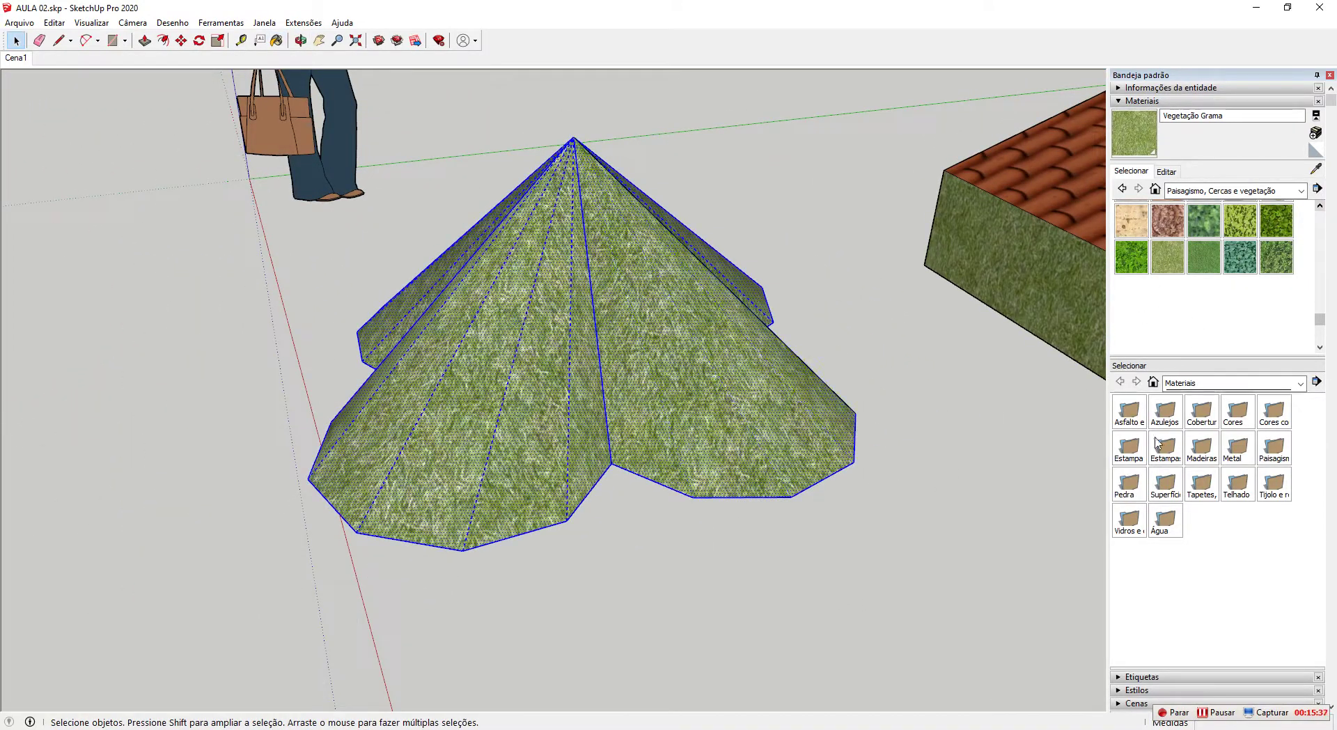
pyautogui.click(1201, 101)
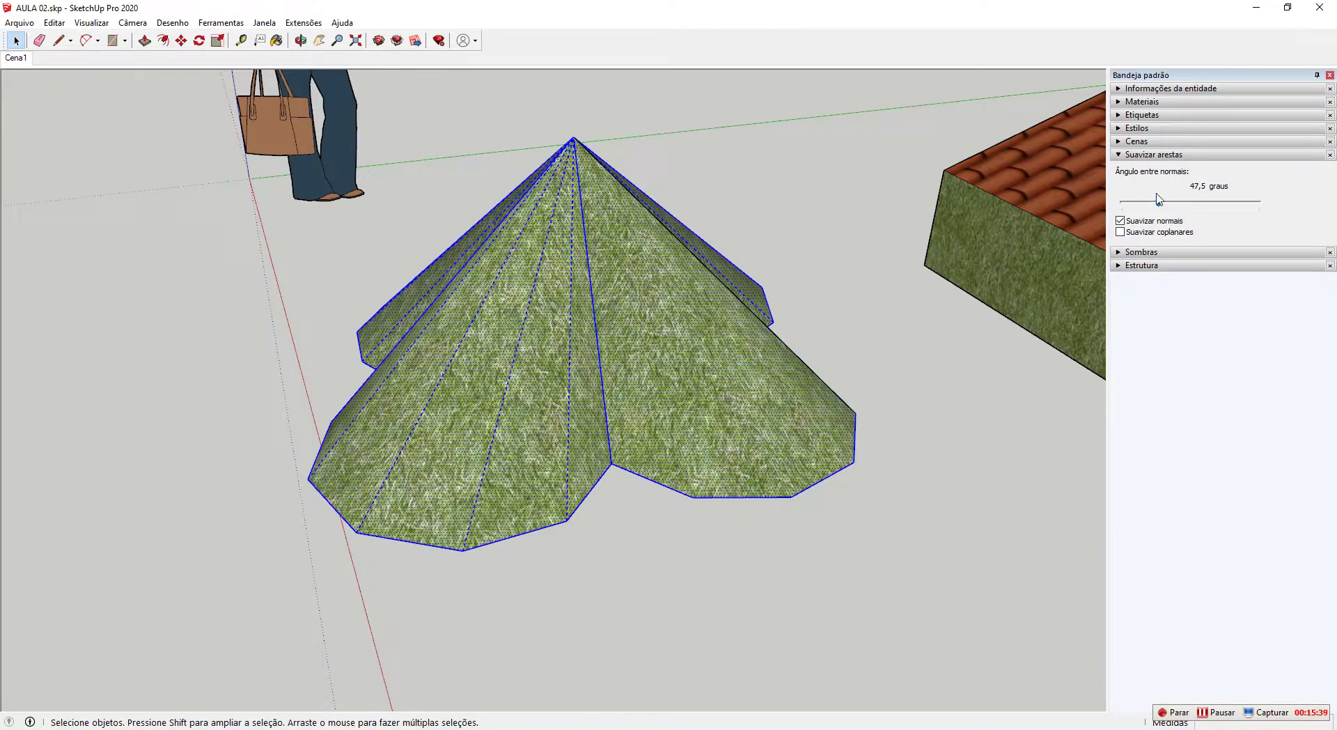
pyautogui.moveTo(1159, 200); pyautogui.dragTo(1122, 202)
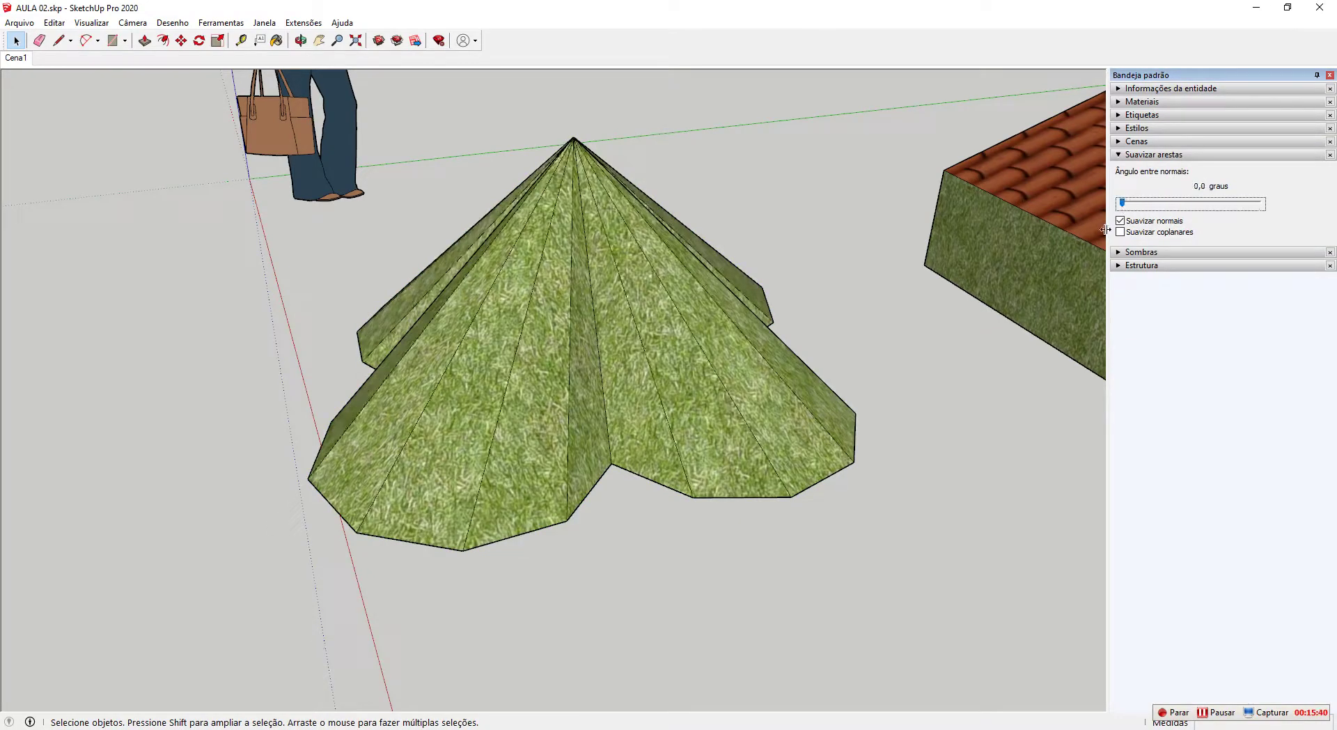
pyautogui.scroll(-5, 782, 391)
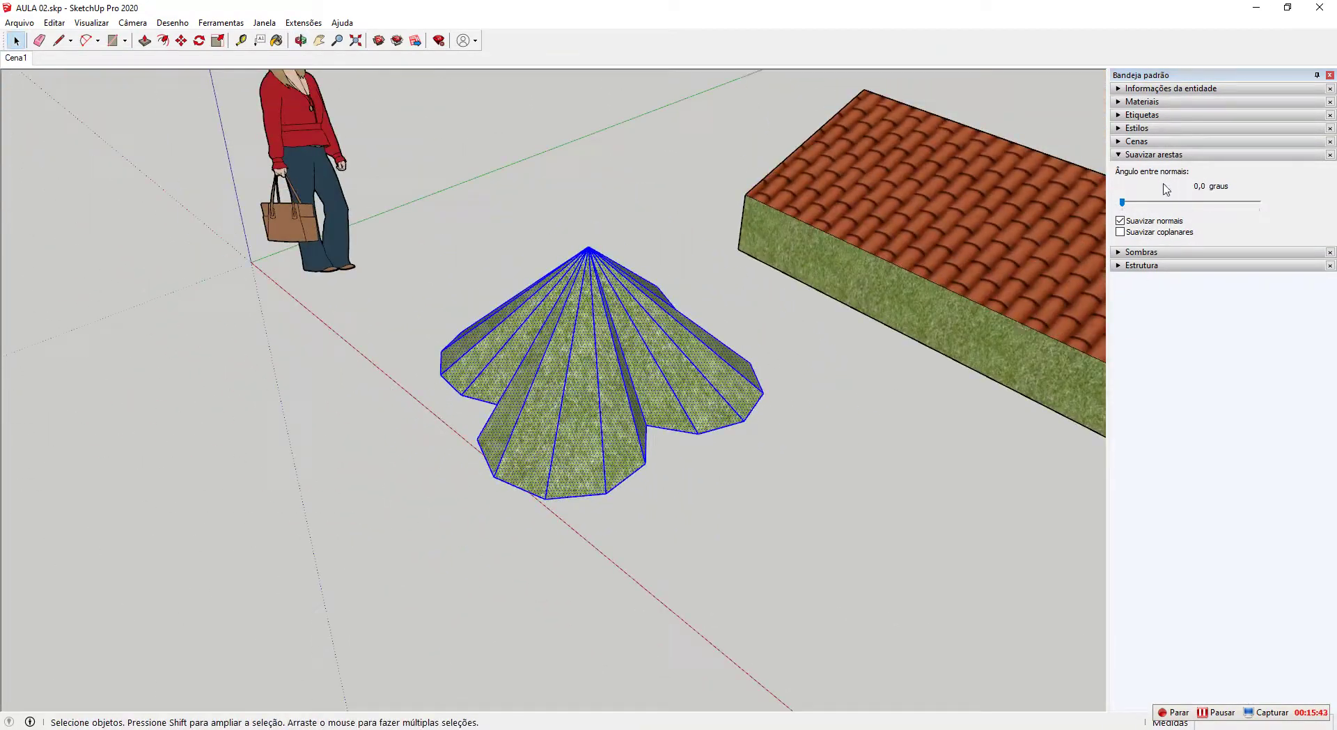
pyautogui.click(1206, 155)
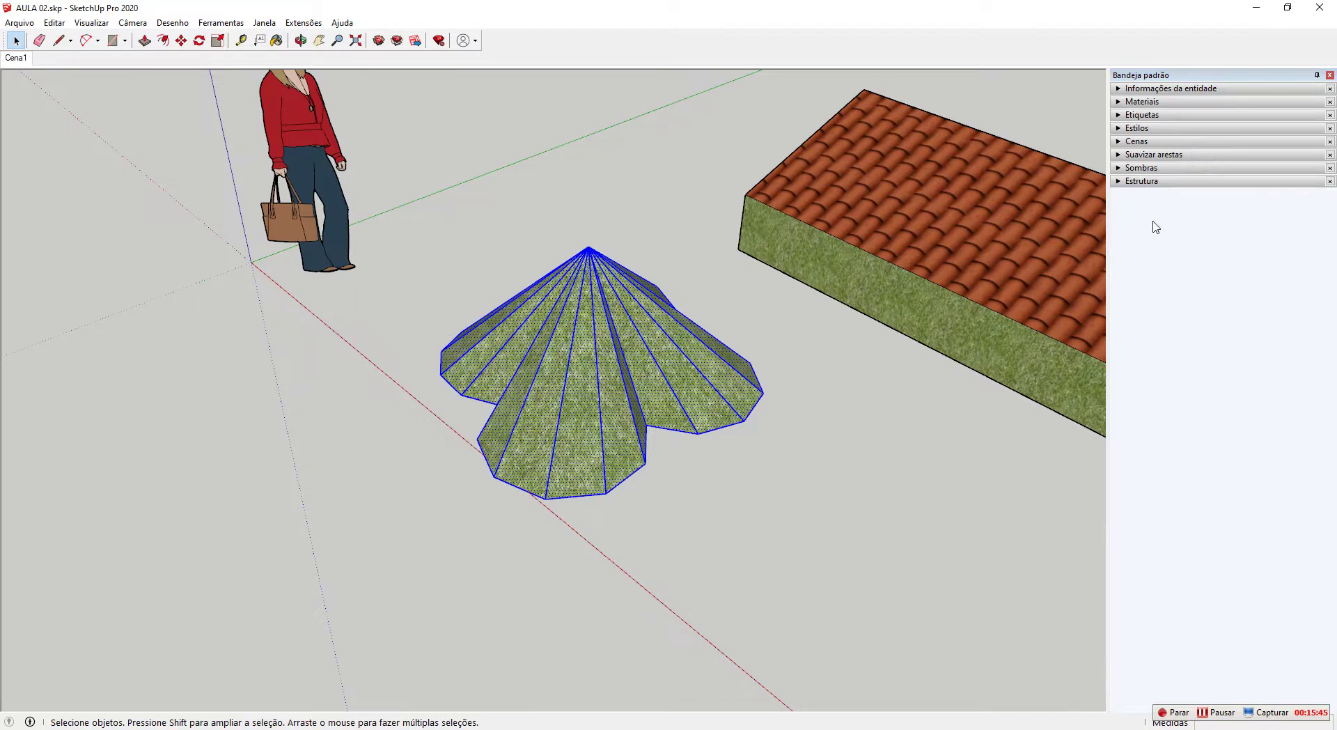
# Open the Sombras settings, review the UTC time zone list, and turn on shadows for the model.
pyautogui.moveTo(691, 381); pyautogui.dragTo(789, 399, button='middle')
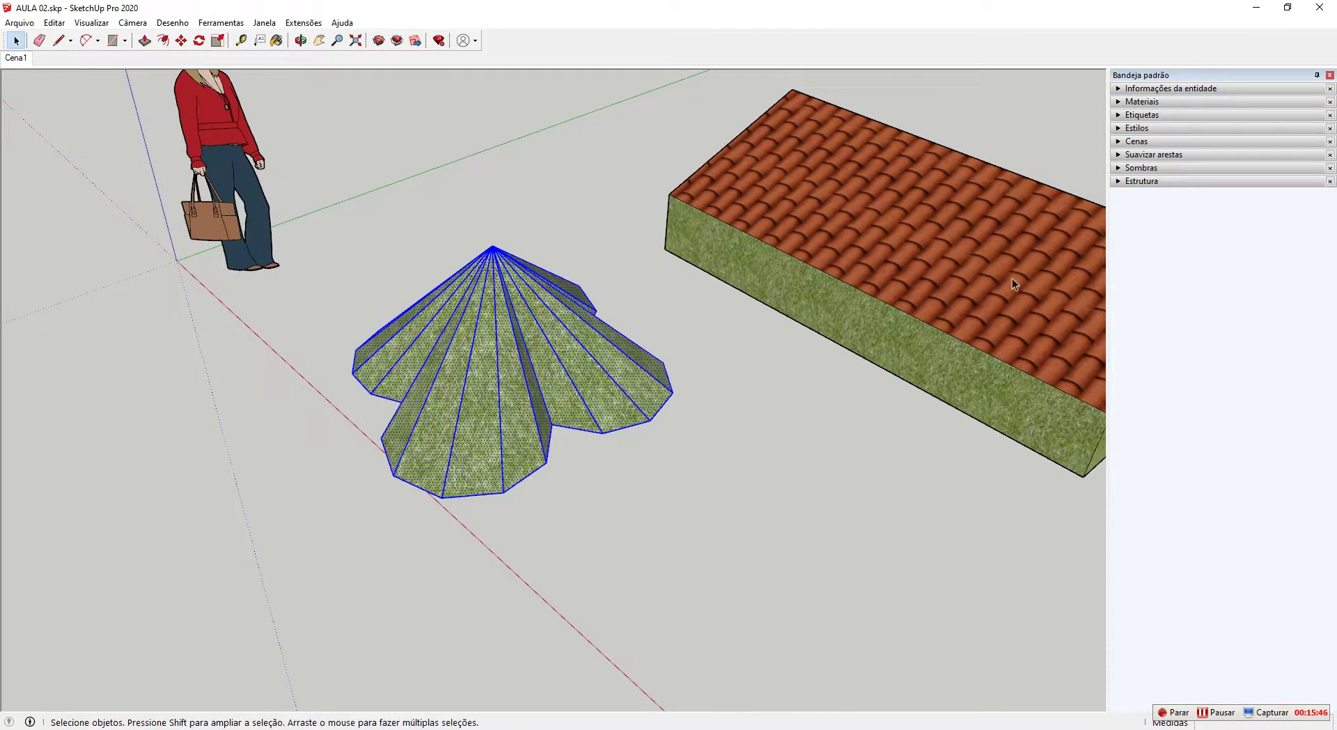
pyautogui.click(1177, 168)
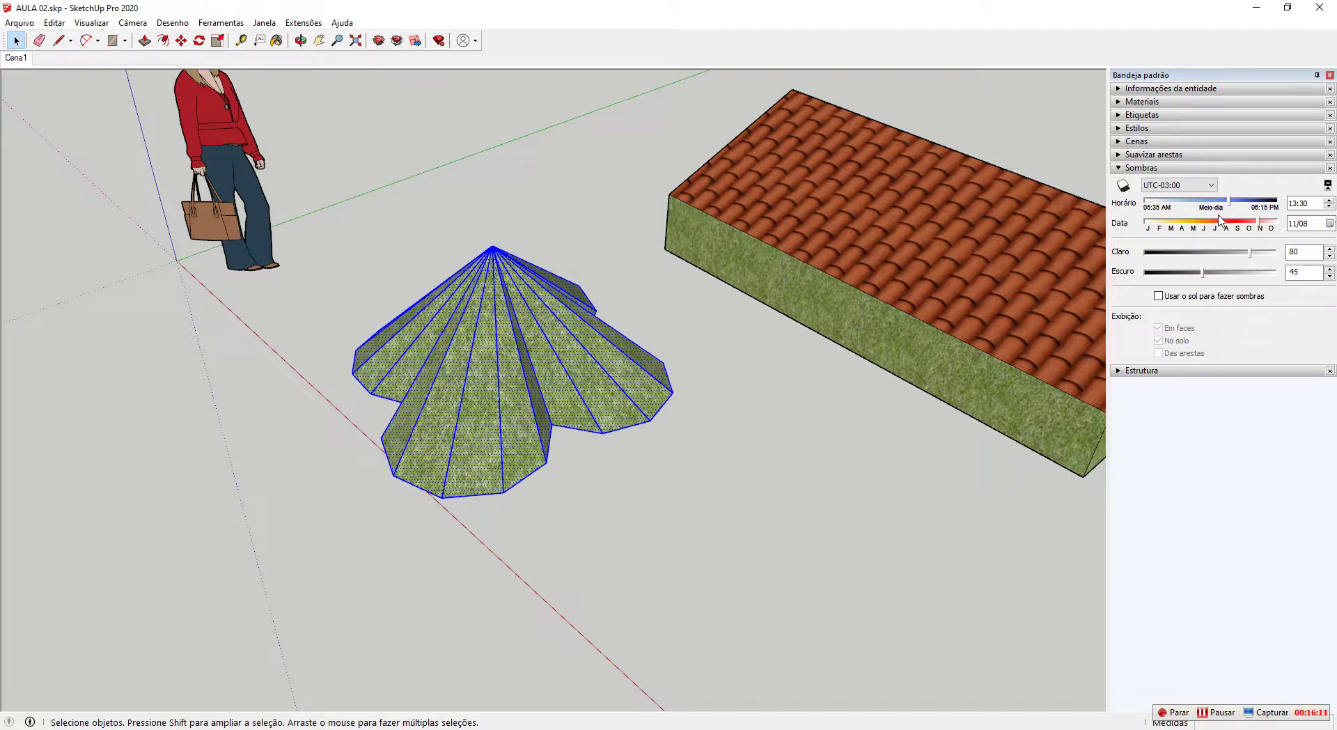
pyautogui.click(1212, 187)
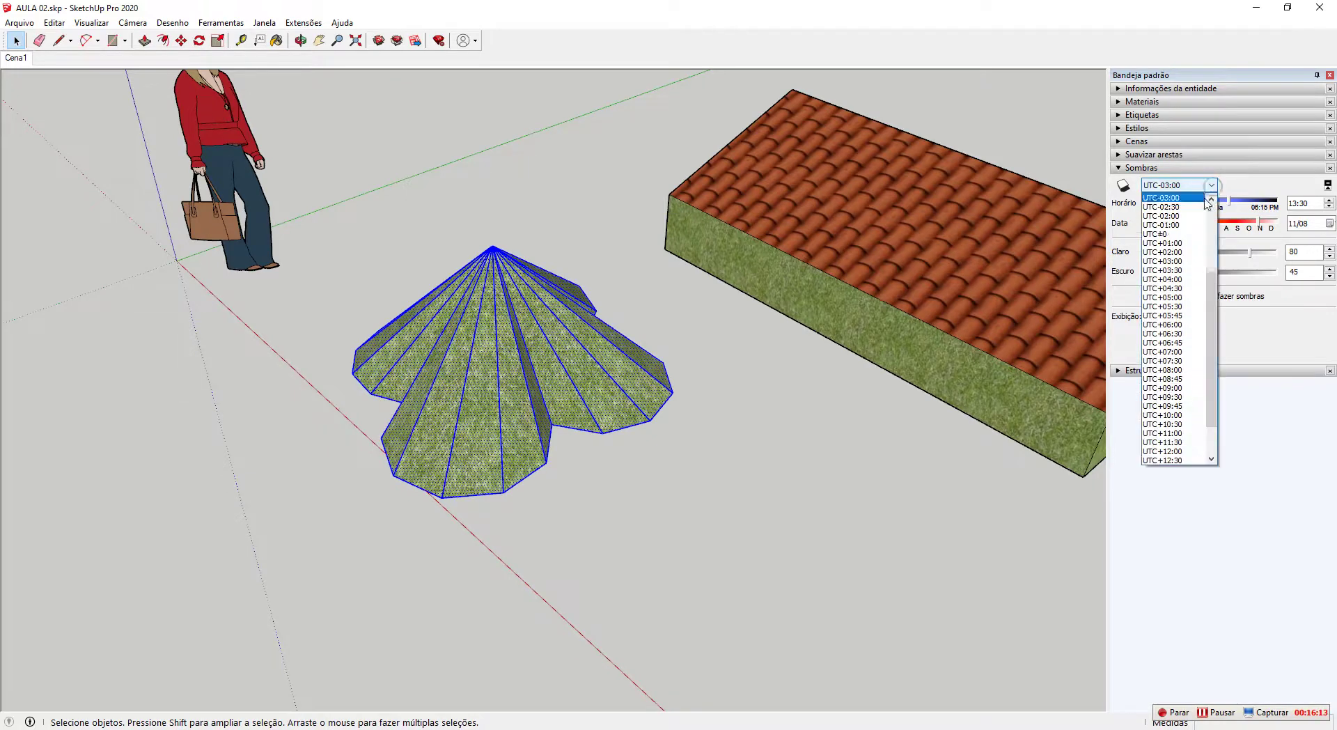
pyautogui.click(1209, 185)
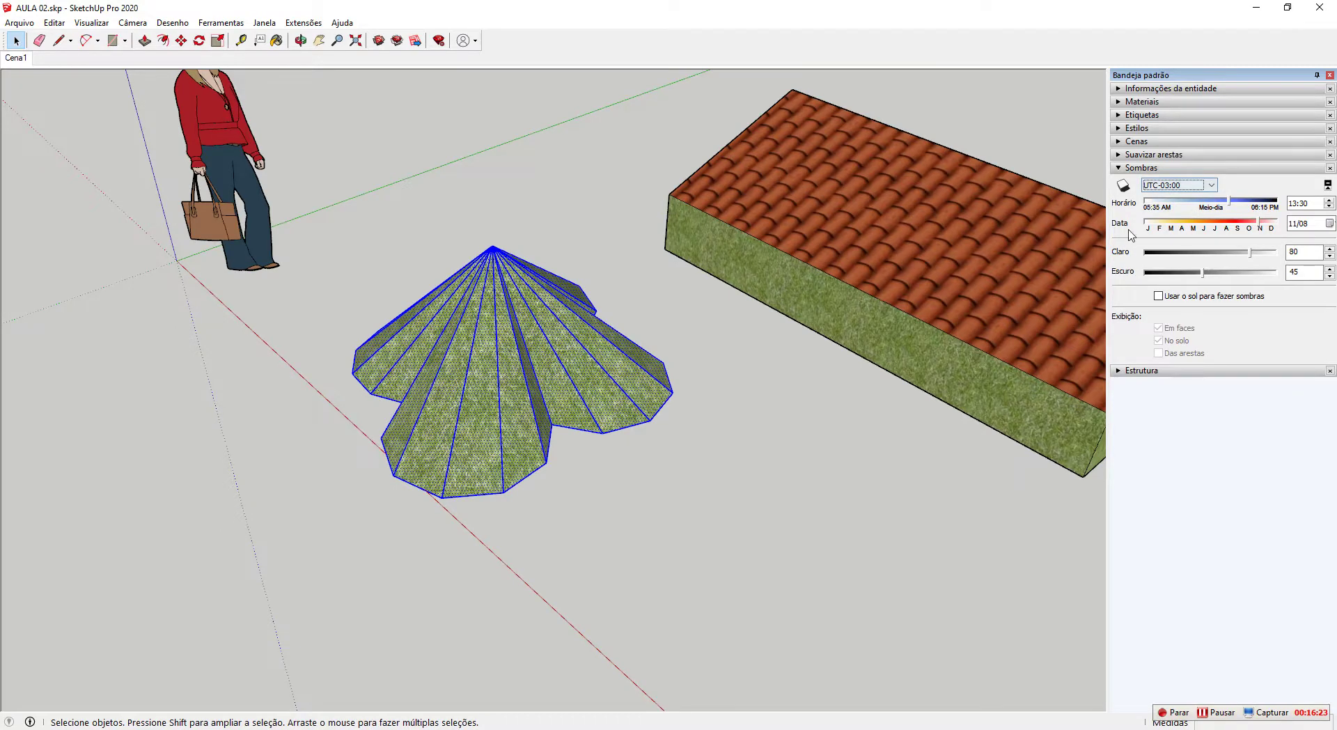
pyautogui.scroll(-5, 626, 402)
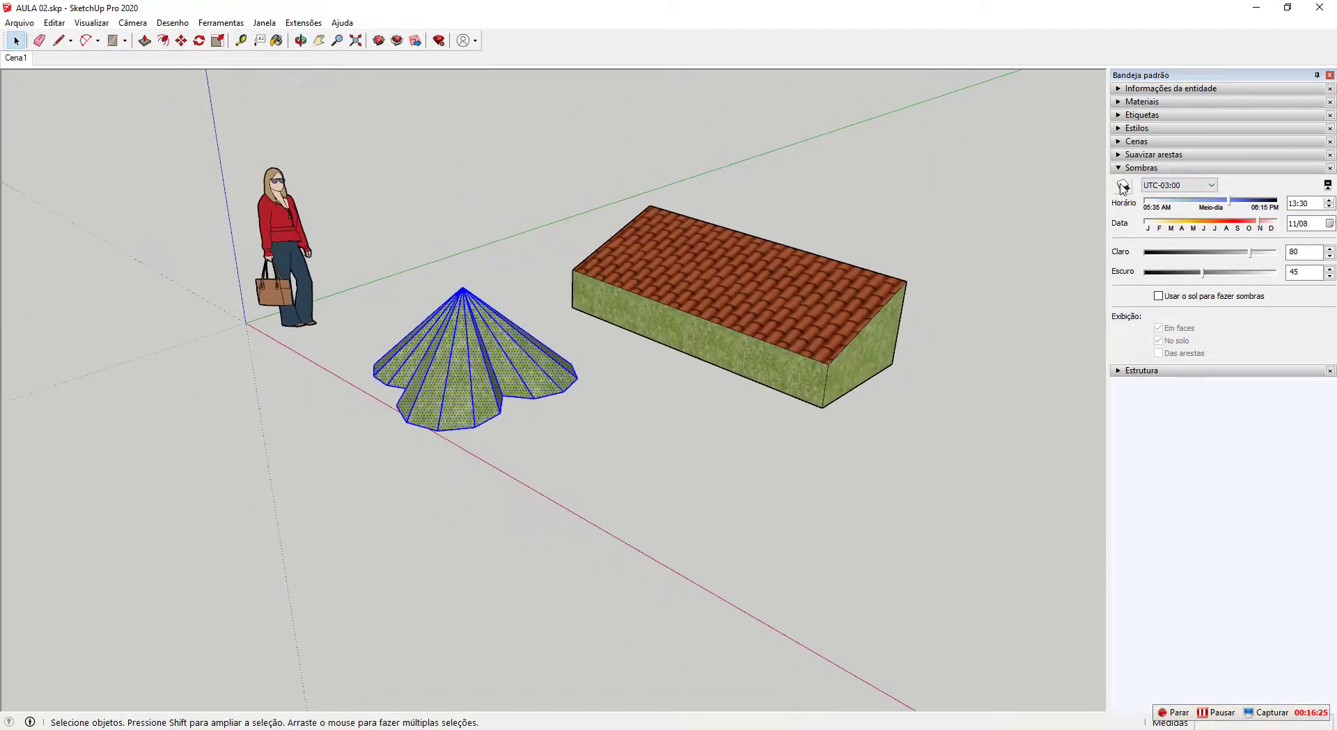
pyautogui.click(1122, 185)
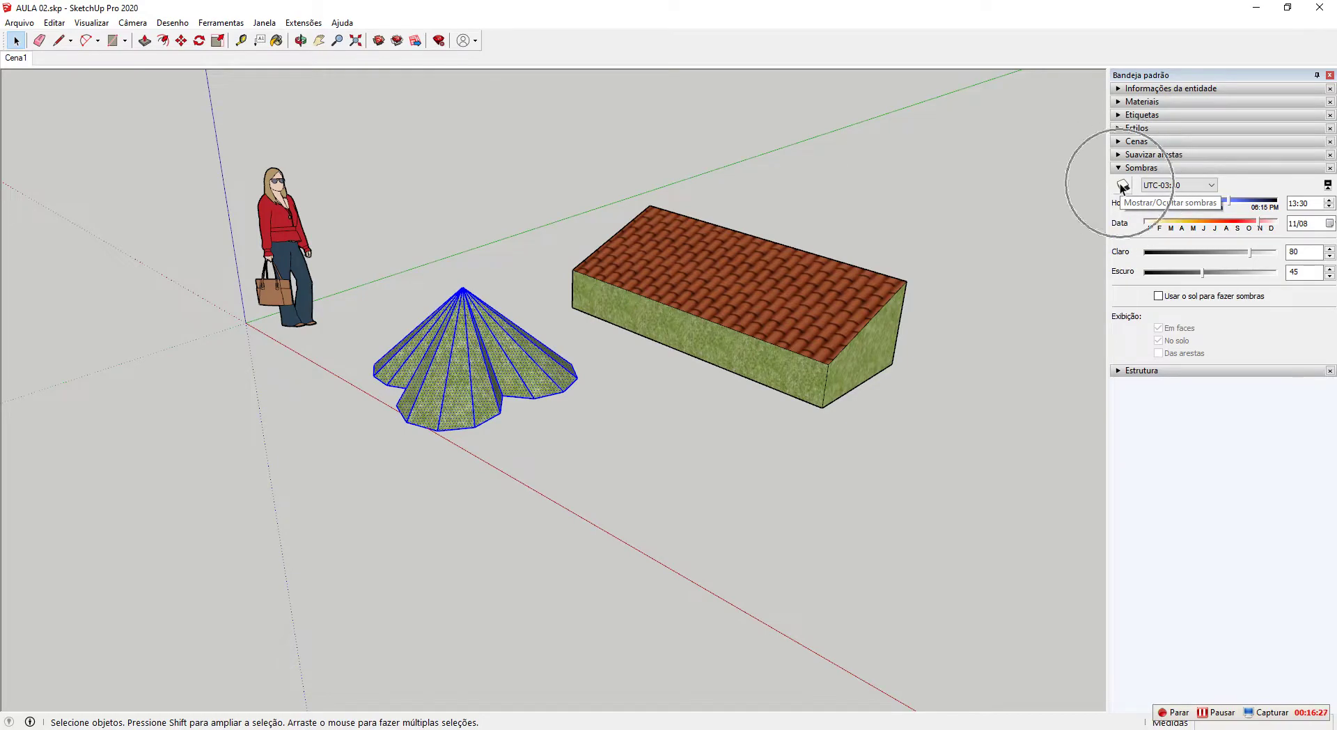
pyautogui.moveTo(665, 327); pyautogui.dragTo(766, 356, button='middle')
pyautogui.scroll(3, 379, 355)
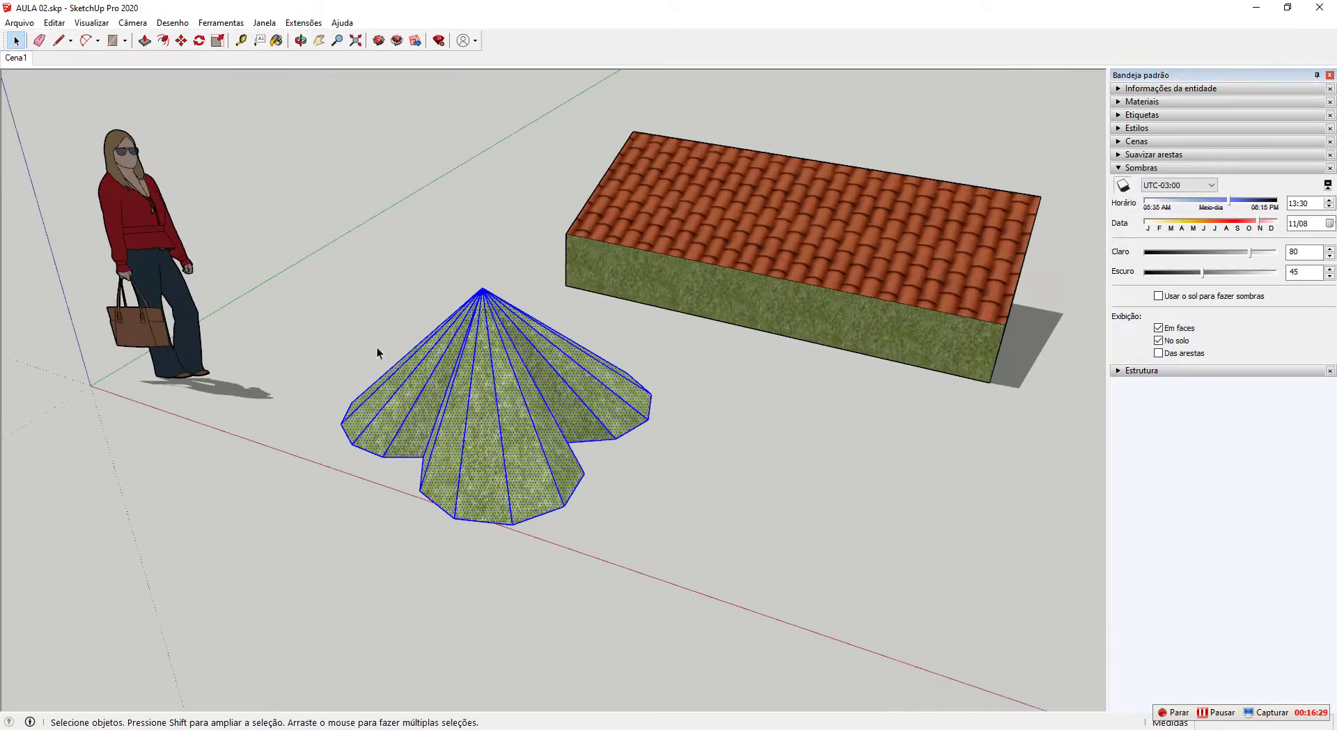
pyautogui.moveTo(583, 343)
pyautogui.mouseDown(button='middle')
pyautogui.moveTo(603, 292)
pyautogui.moveTo(531, 349)
pyautogui.moveTo(592, 359)
pyautogui.mouseUp(button='middle')
pyautogui.keyDown('shift'); pyautogui.moveTo(745, 401); pyautogui.dragTo(587, 391, button='middle'); pyautogui.keyUp('shift')
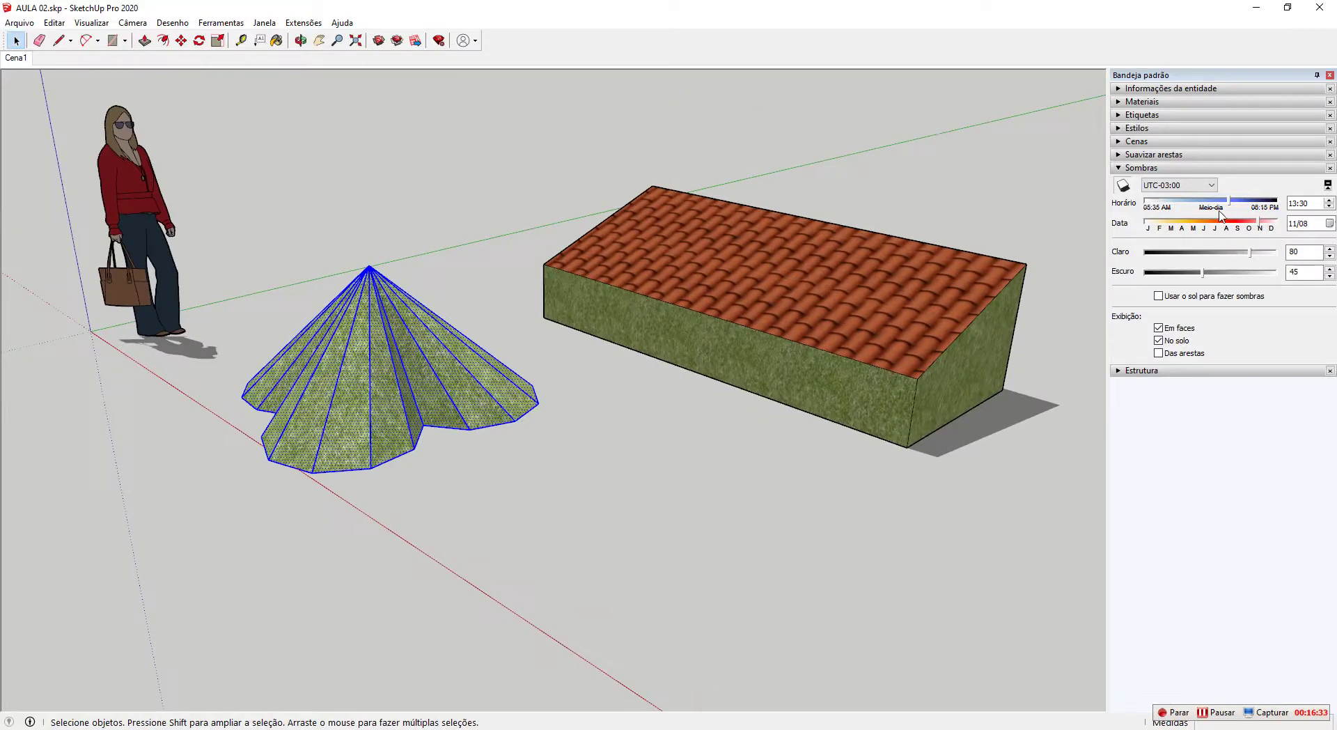
# Set the shadow date to 09/10 and the time to 15:29, and inspect the shadows from different angles.
pyautogui.moveTo(1233, 208)
pyautogui.mouseDown()
pyautogui.moveTo(1148, 218)
pyautogui.moveTo(1280, 217)
pyautogui.moveTo(1170, 217)
pyautogui.moveTo(1250, 219)
pyautogui.moveTo(1170, 218)
pyautogui.moveTo(1212, 219)
pyautogui.moveTo(1194, 219)
pyautogui.mouseUp()
pyautogui.moveTo(1171, 217); pyautogui.dragTo(1239, 247)
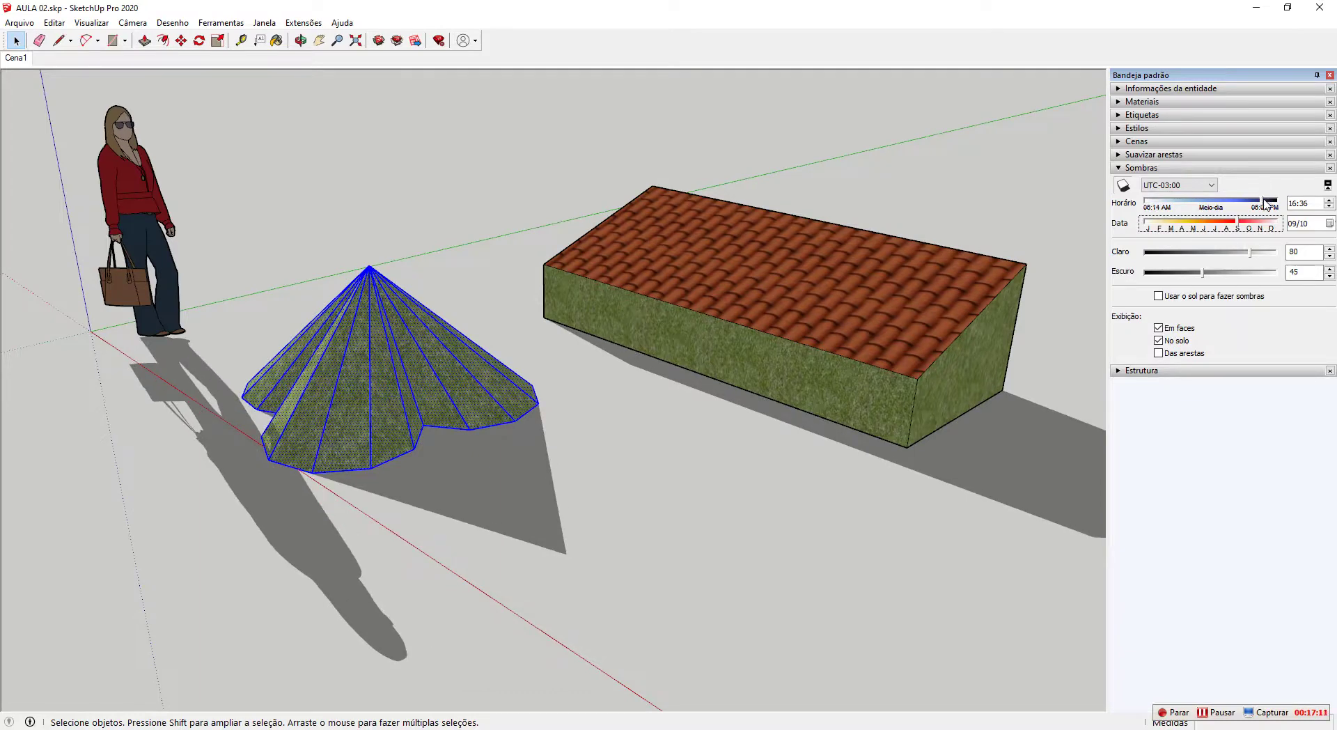
pyautogui.moveTo(1265, 204); pyautogui.dragTo(1247, 208)
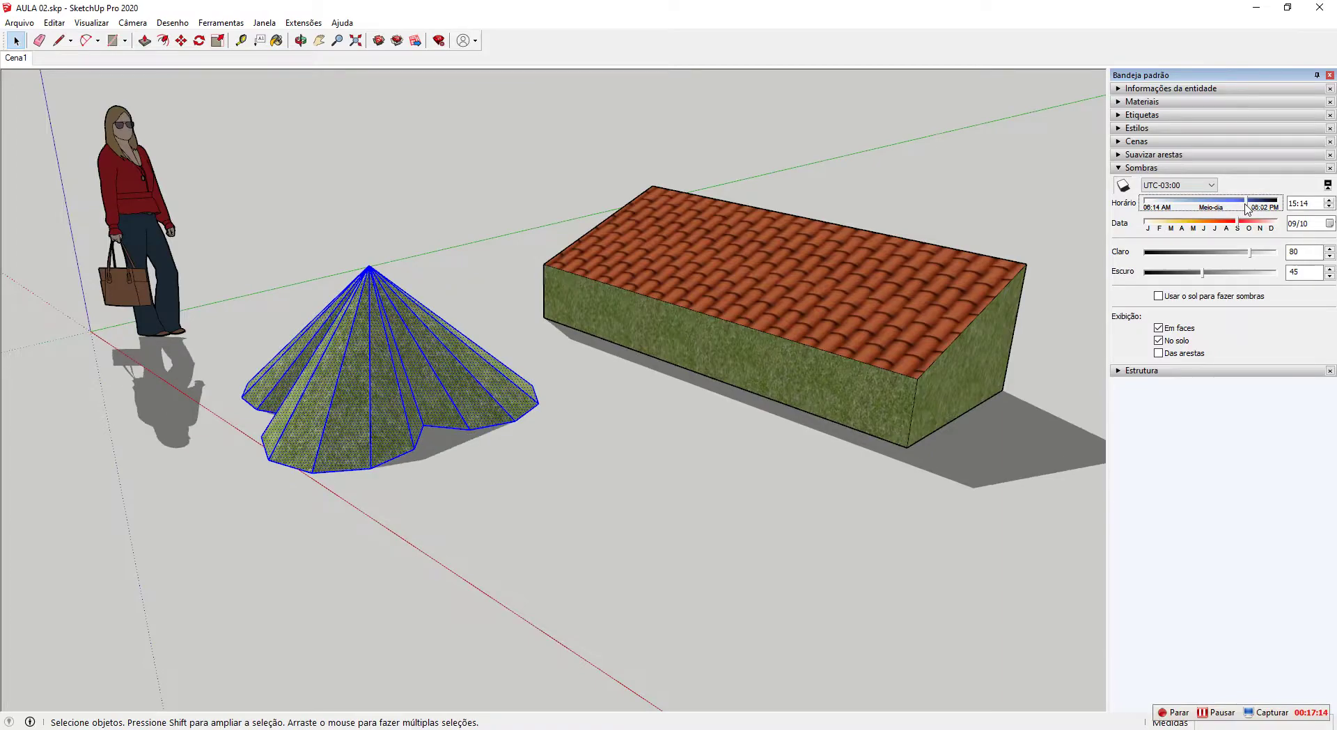
pyautogui.moveTo(532, 244); pyautogui.dragTo(355, 296, button='middle')
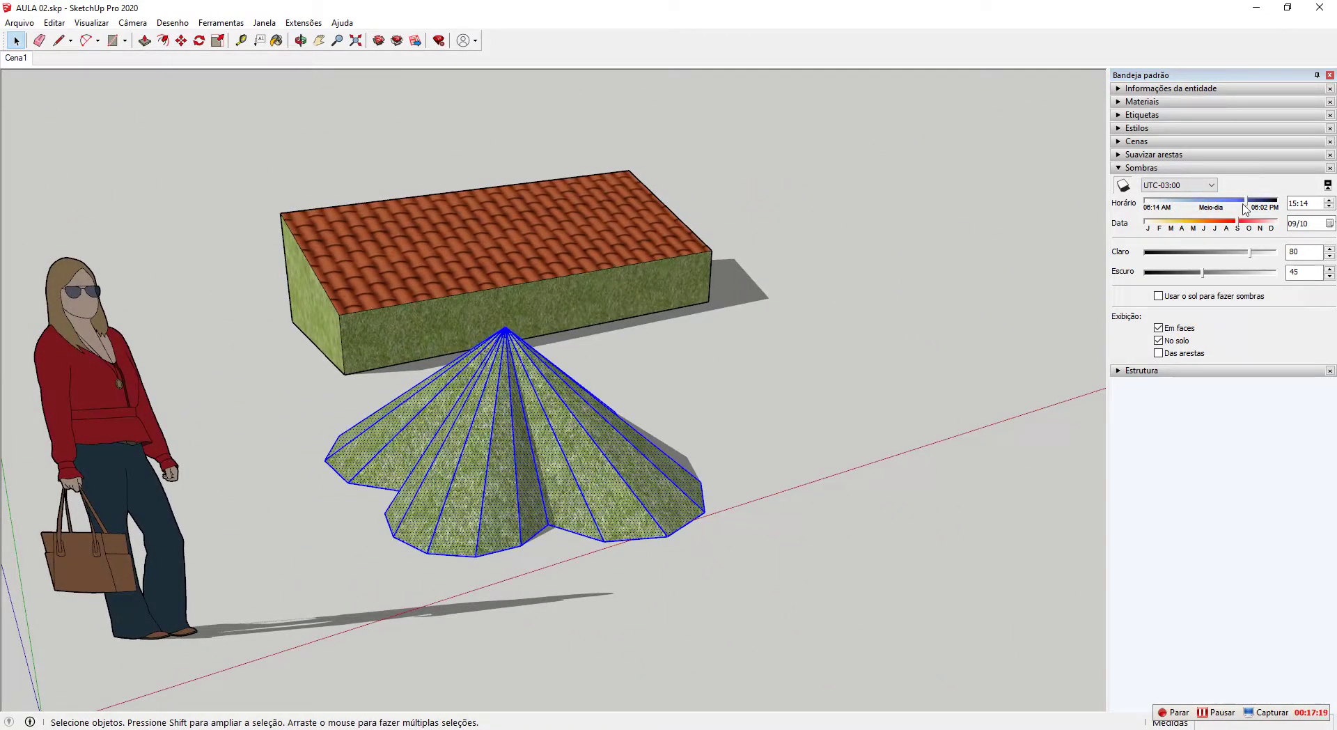
pyautogui.moveTo(1249, 207); pyautogui.dragTo(1248, 207)
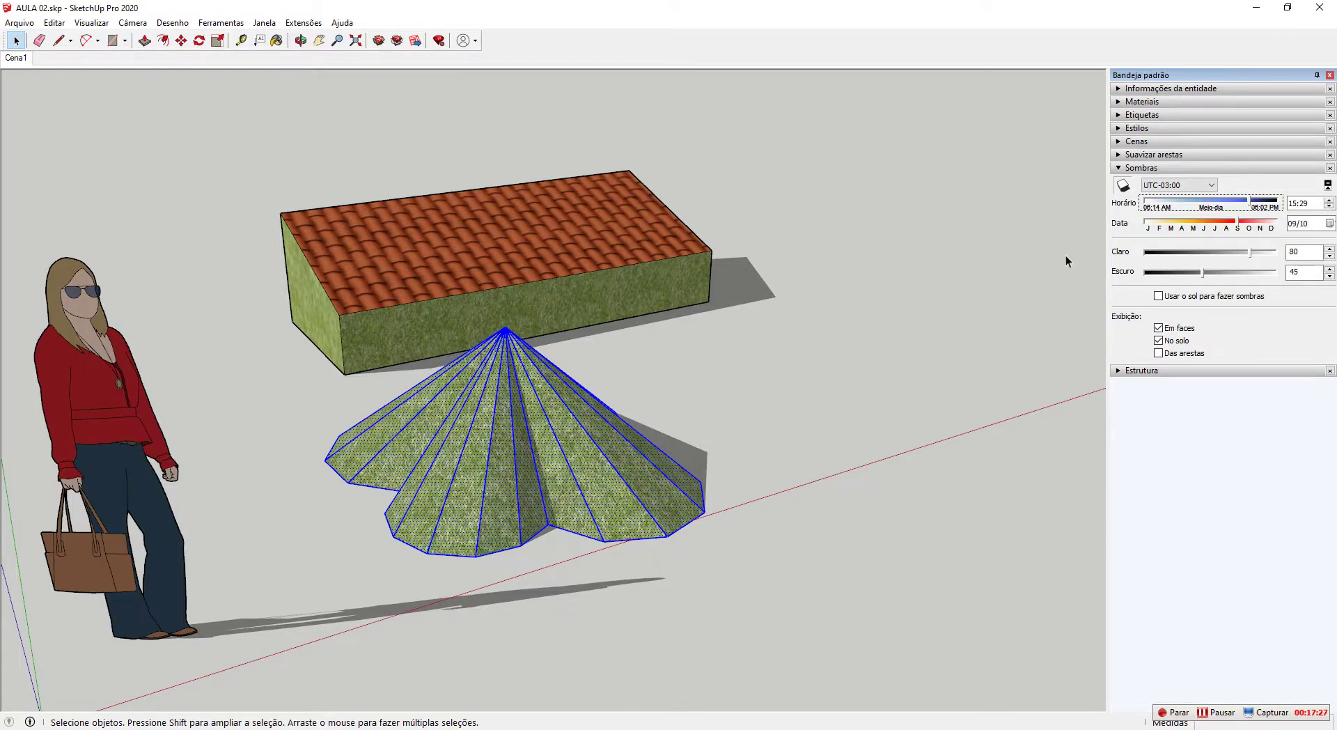
pyautogui.moveTo(823, 305); pyautogui.dragTo(306, 330, button='middle')
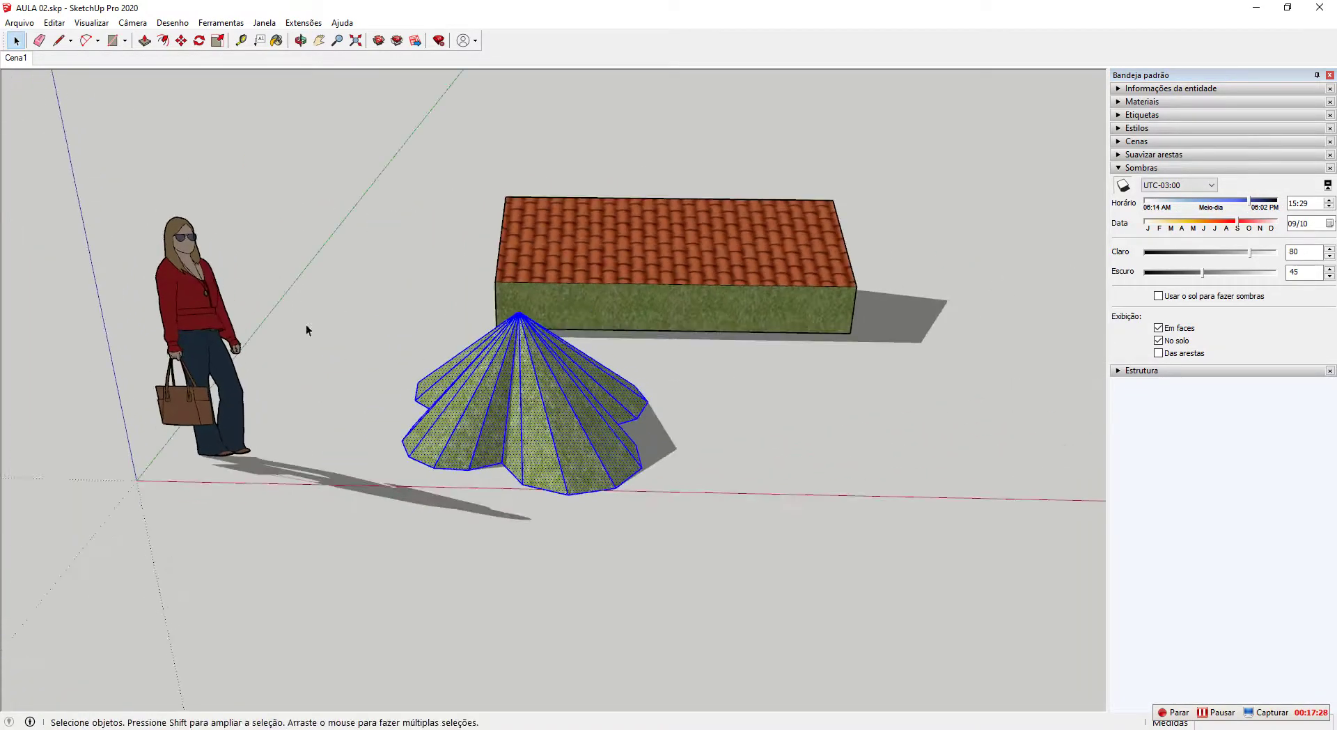
pyautogui.moveTo(682, 509); pyautogui.dragTo(534, 117, button='middle')
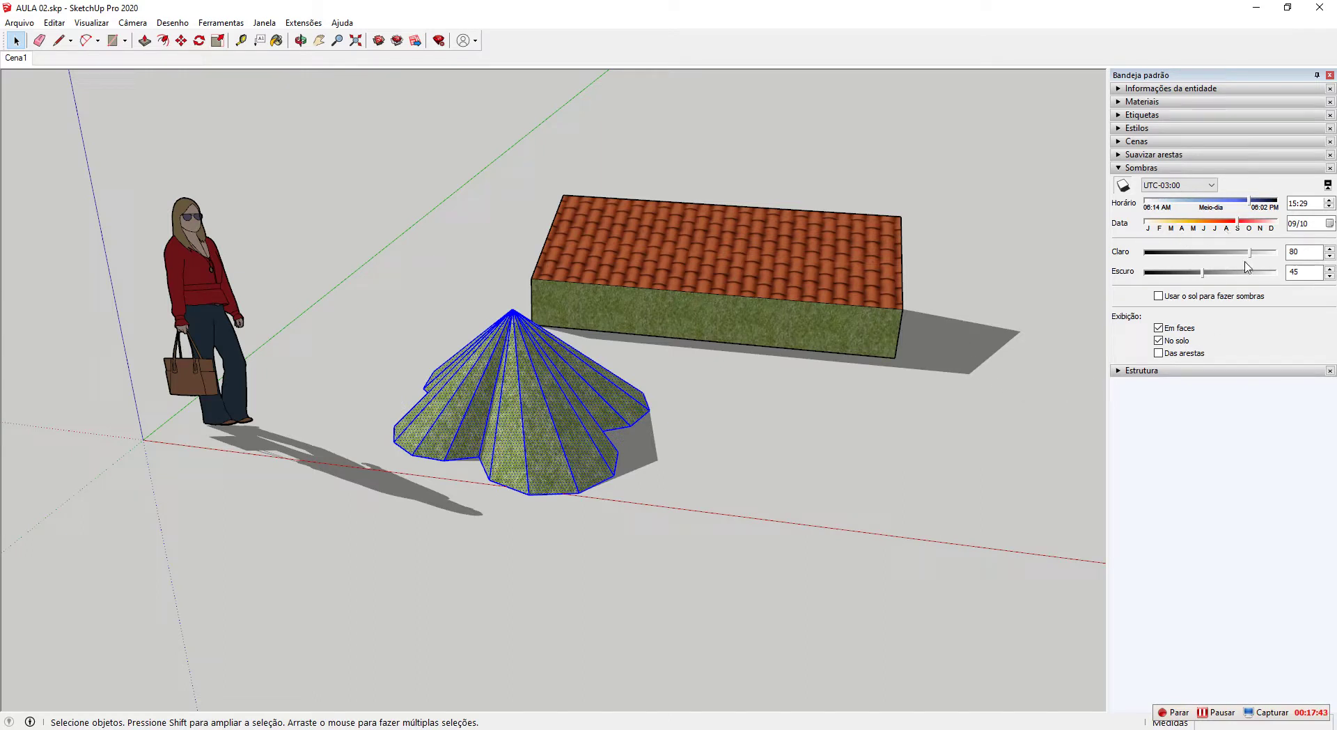
# Set the shadows' Claro to 62 and Escuro to 61, try Usar o sol para fazer sombras, and collapse the Sombras section.
pyautogui.moveTo(1250, 252)
pyautogui.mouseDown()
pyautogui.moveTo(1184, 259)
pyautogui.moveTo(1231, 262)
pyautogui.moveTo(1206, 270)
pyautogui.moveTo(1198, 256)
pyautogui.moveTo(1227, 257)
pyautogui.moveTo(1220, 277)
pyautogui.moveTo(1200, 277)
pyautogui.moveTo(1240, 273)
pyautogui.mouseUp()
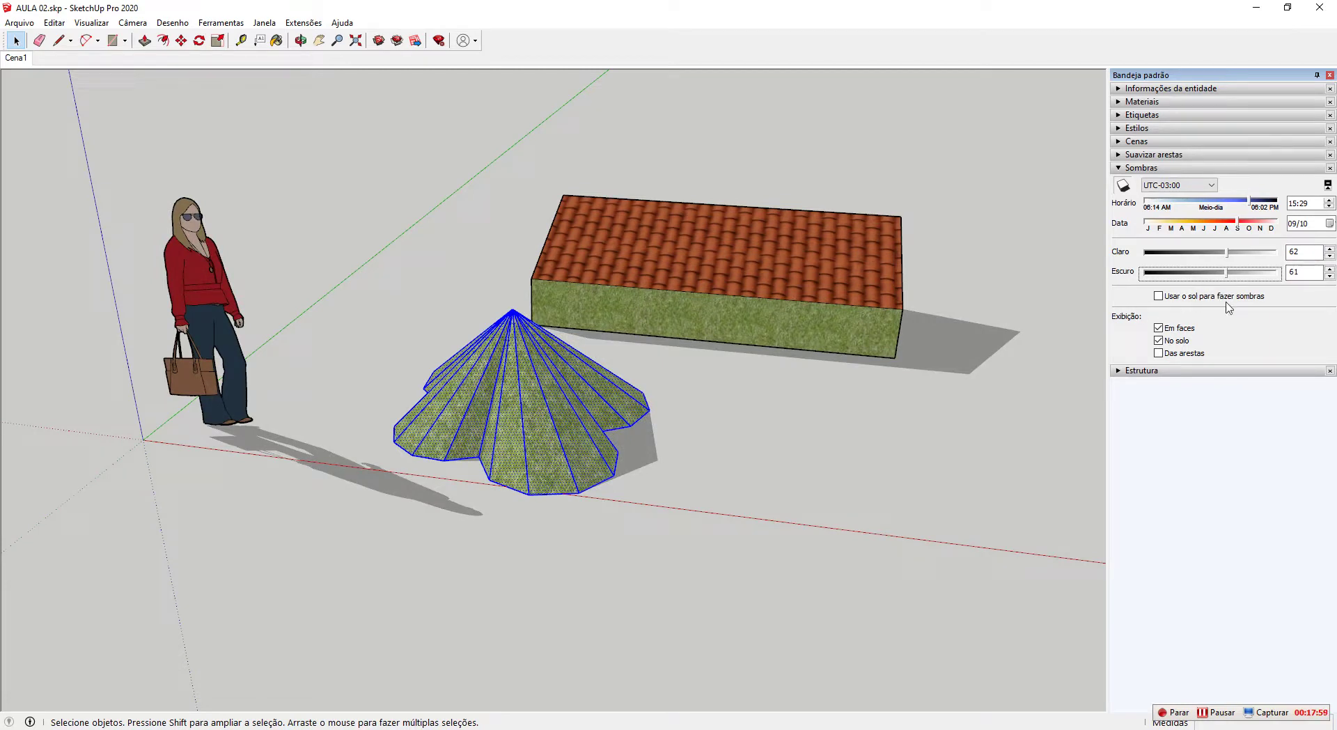
pyautogui.click(1160, 297)
pyautogui.click(1160, 297)
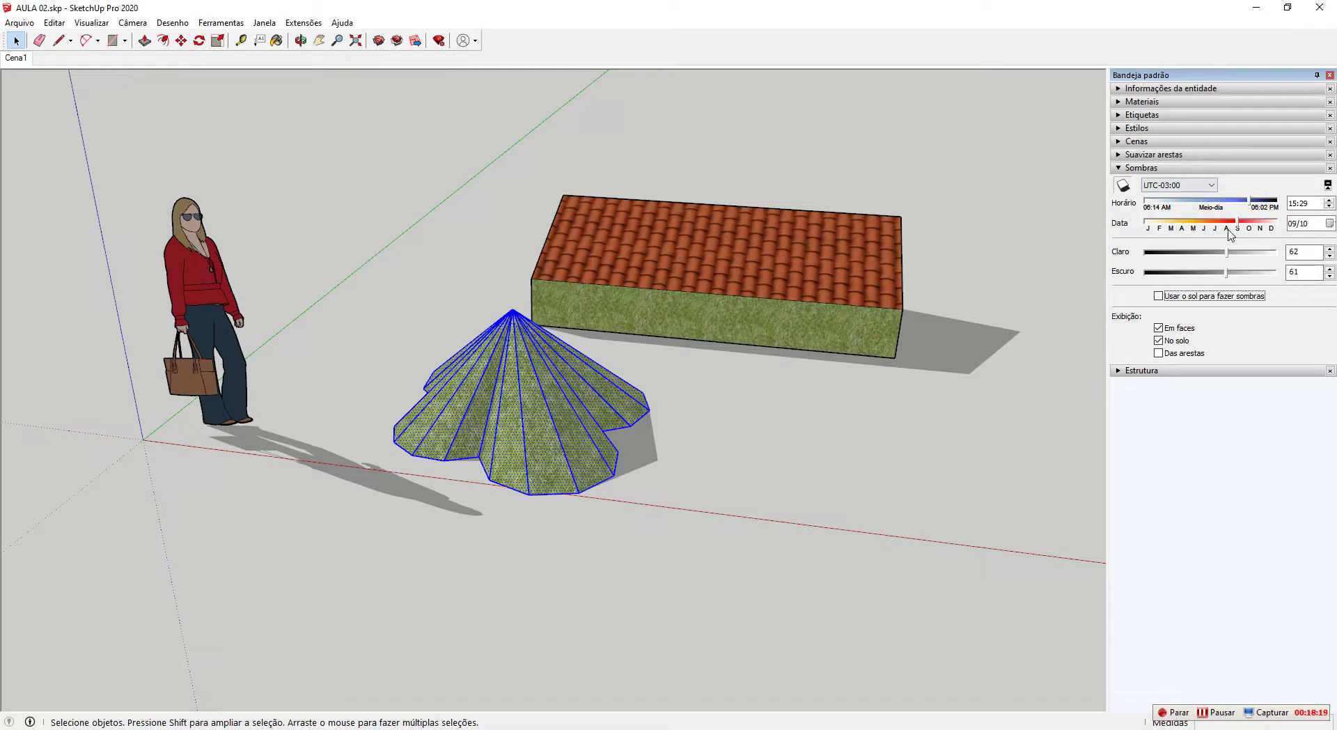
pyautogui.click(1195, 168)
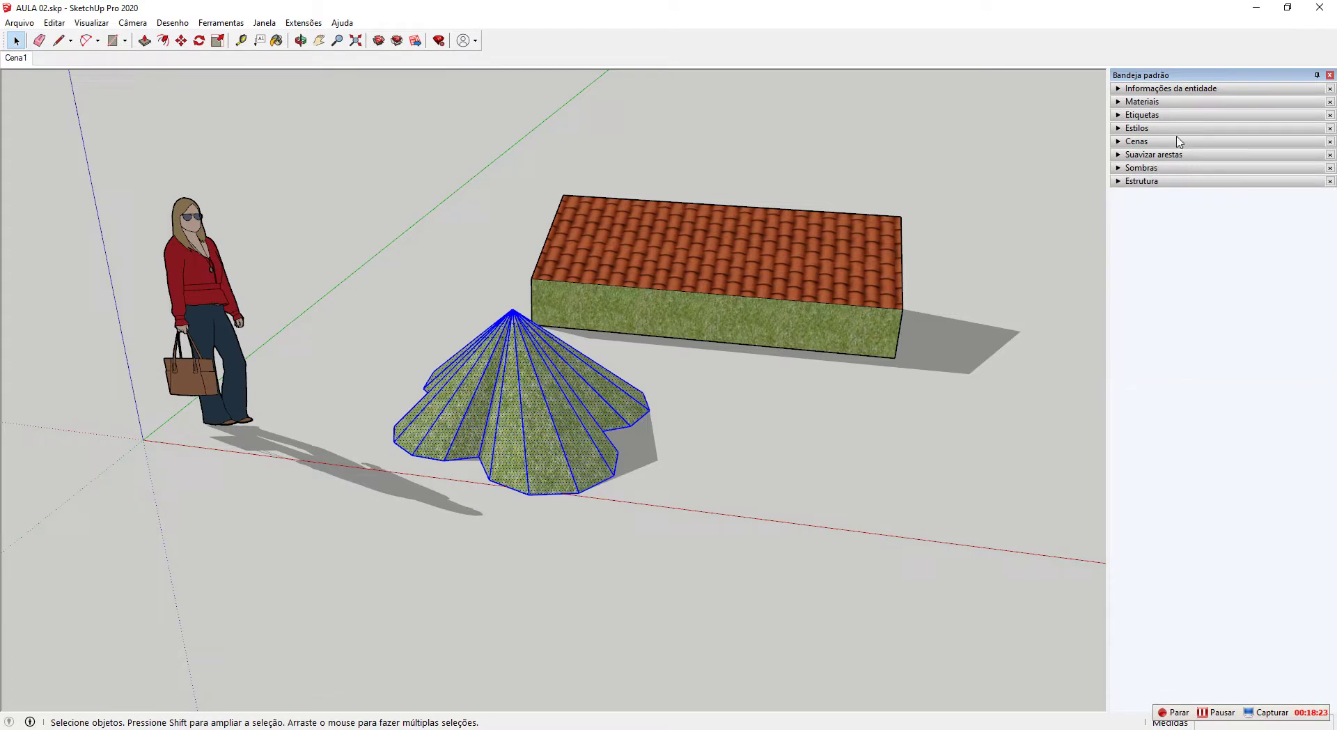
# Expand the Estrutura section and make the whole grass-covered lobed shape a group.
pyautogui.click(1184, 181)
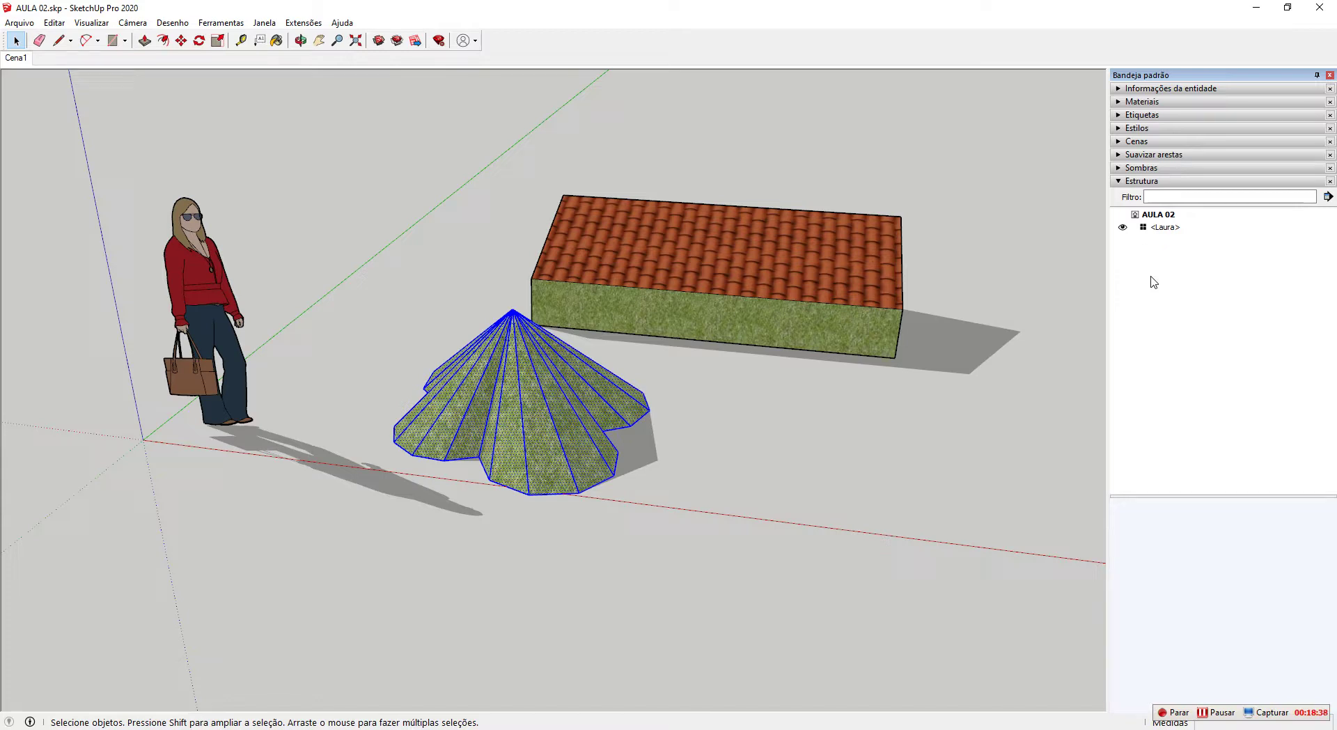
pyautogui.click(759, 448)
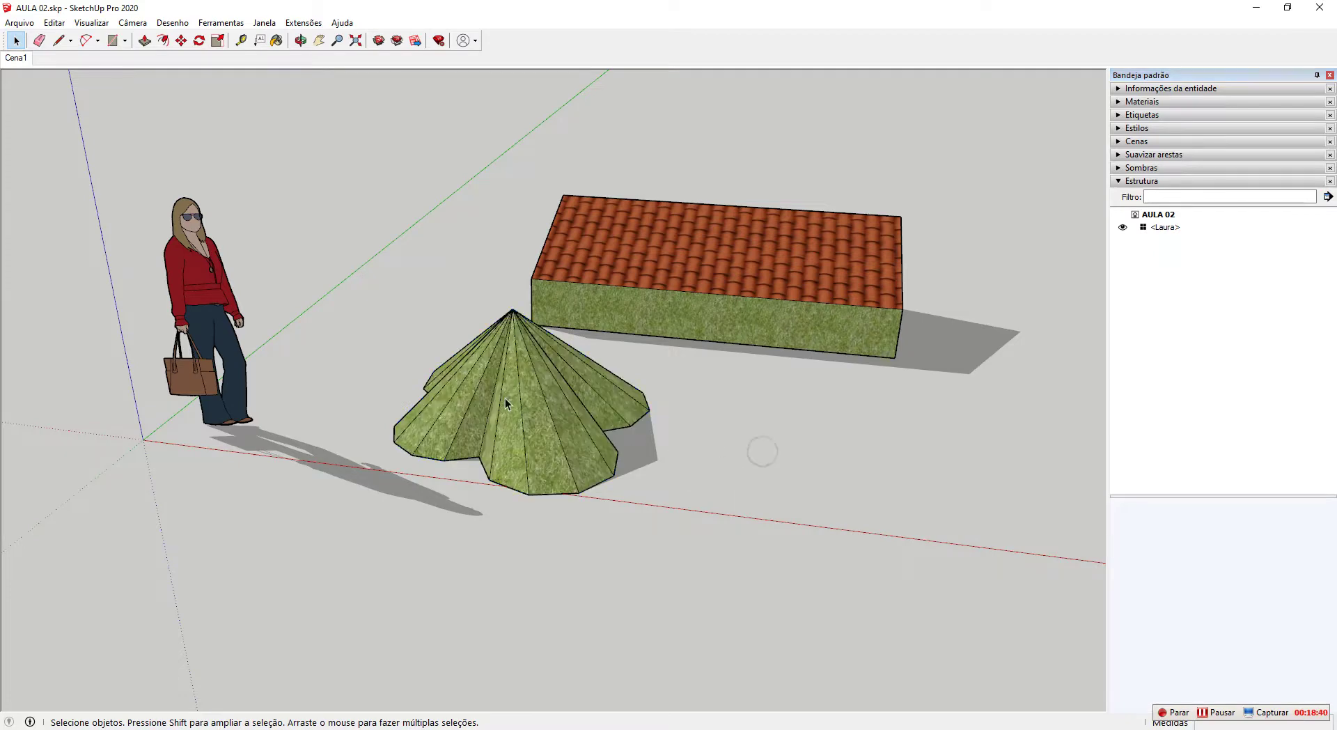
pyautogui.tripleClick(504, 398)
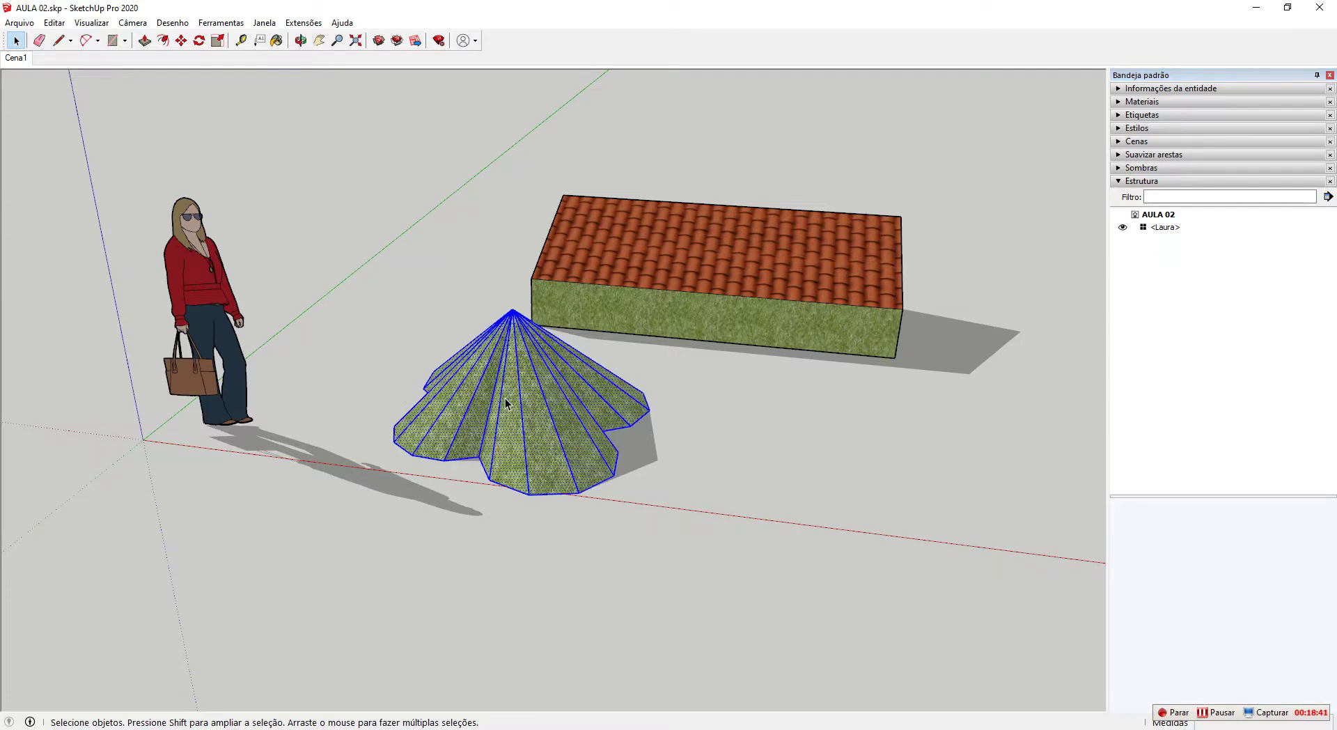
pyautogui.rightClick(504, 399)
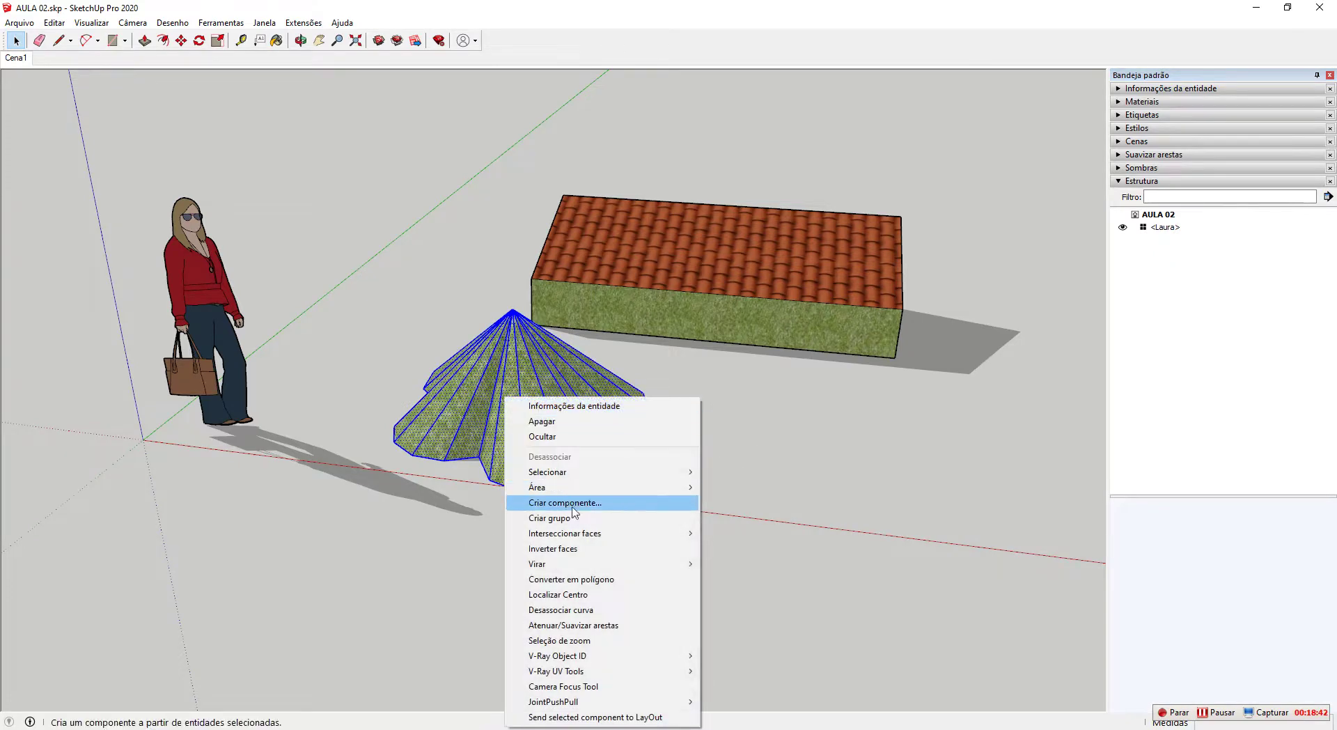
pyautogui.click(573, 517)
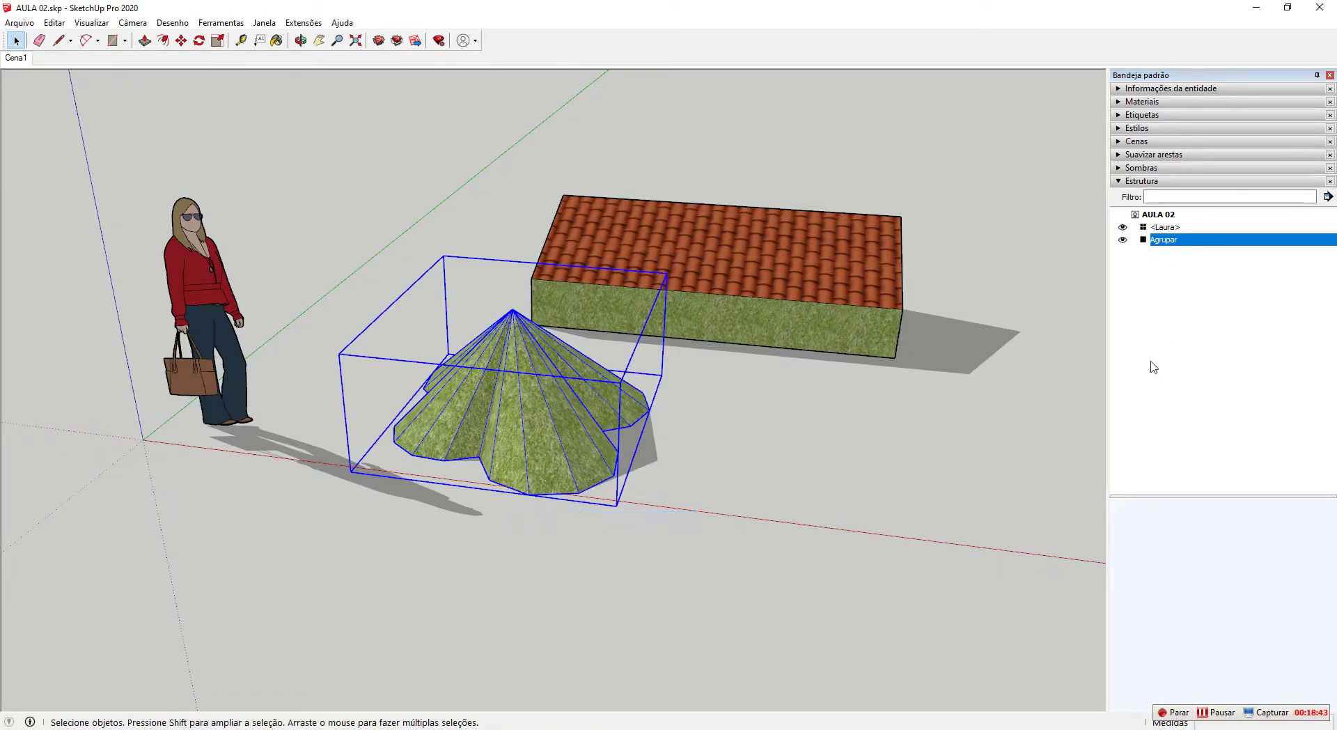
# Hide and show the lobed shape's group from Estrutura, open its name for editing, and collapse the section.
pyautogui.click(1122, 240)
pyautogui.click(1123, 241)
pyautogui.click(1123, 241)
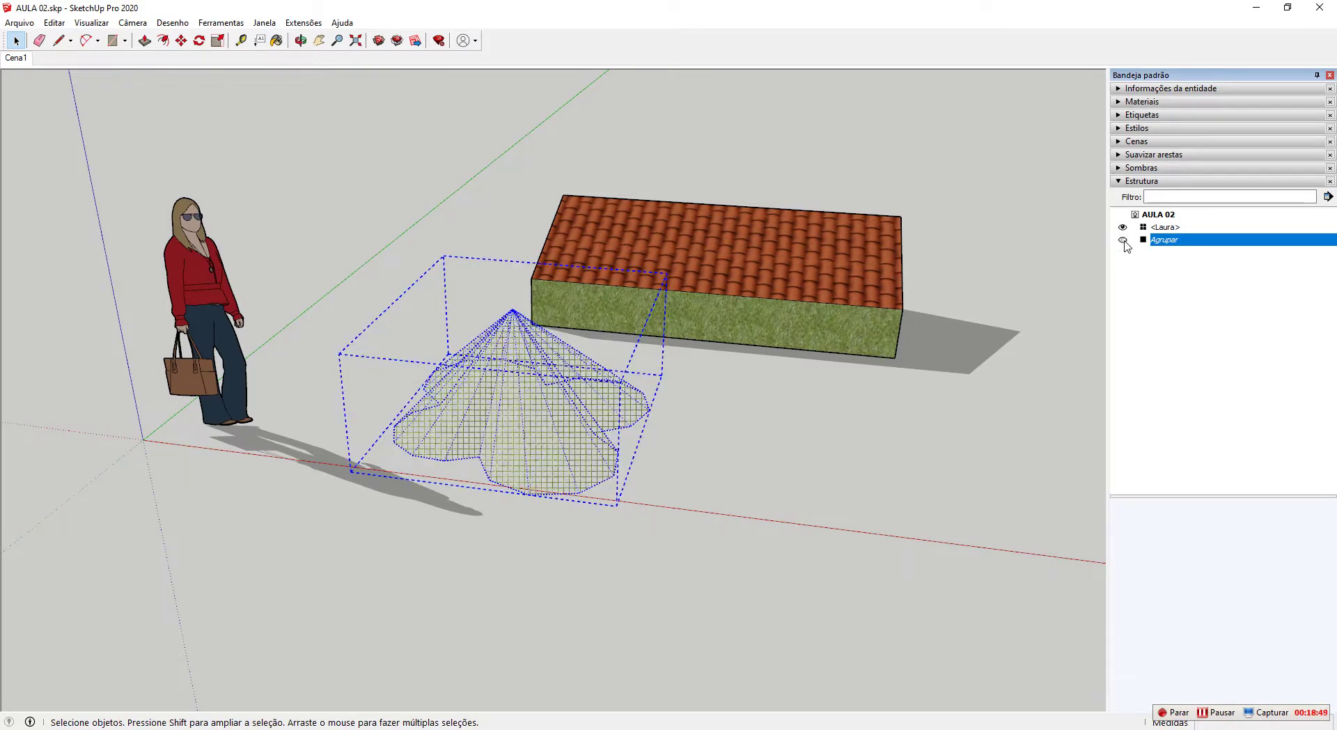
pyautogui.click(1122, 240)
pyautogui.doubleClick(1153, 240)
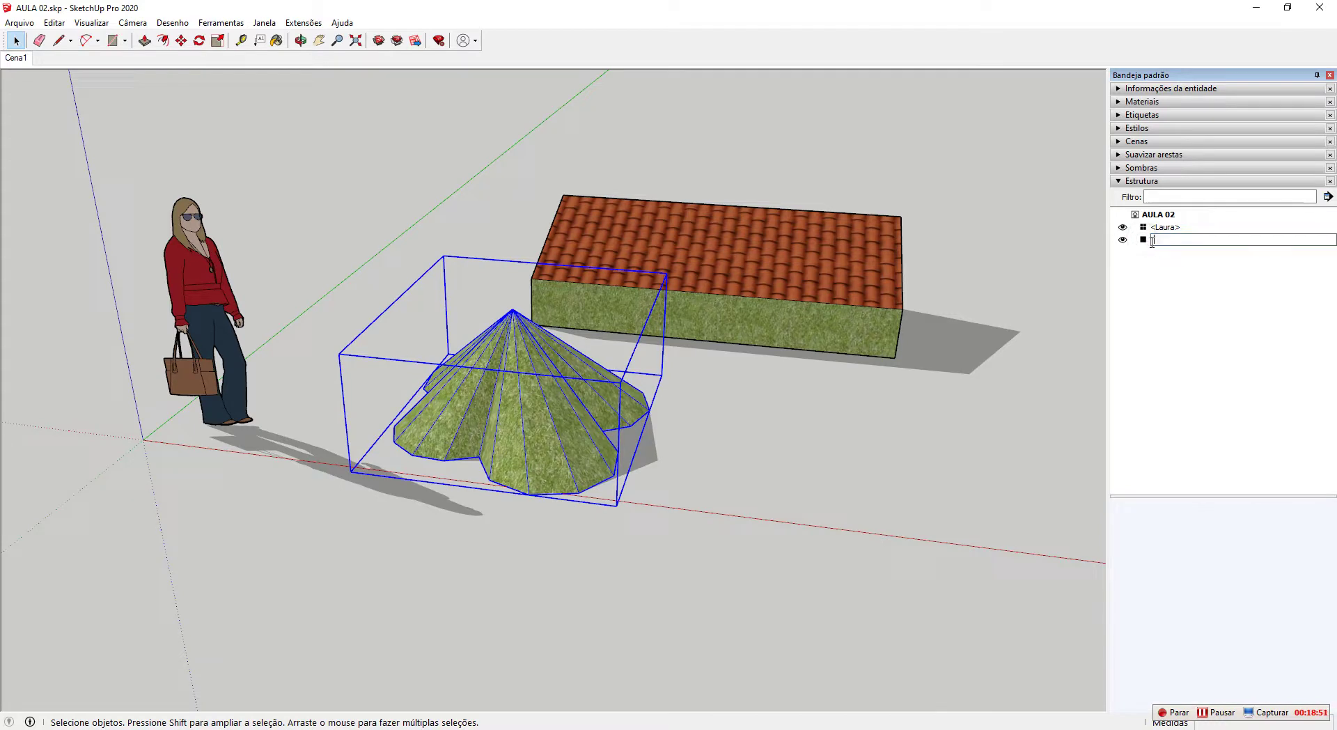
pyautogui.click(1143, 243)
pyautogui.click(1172, 277)
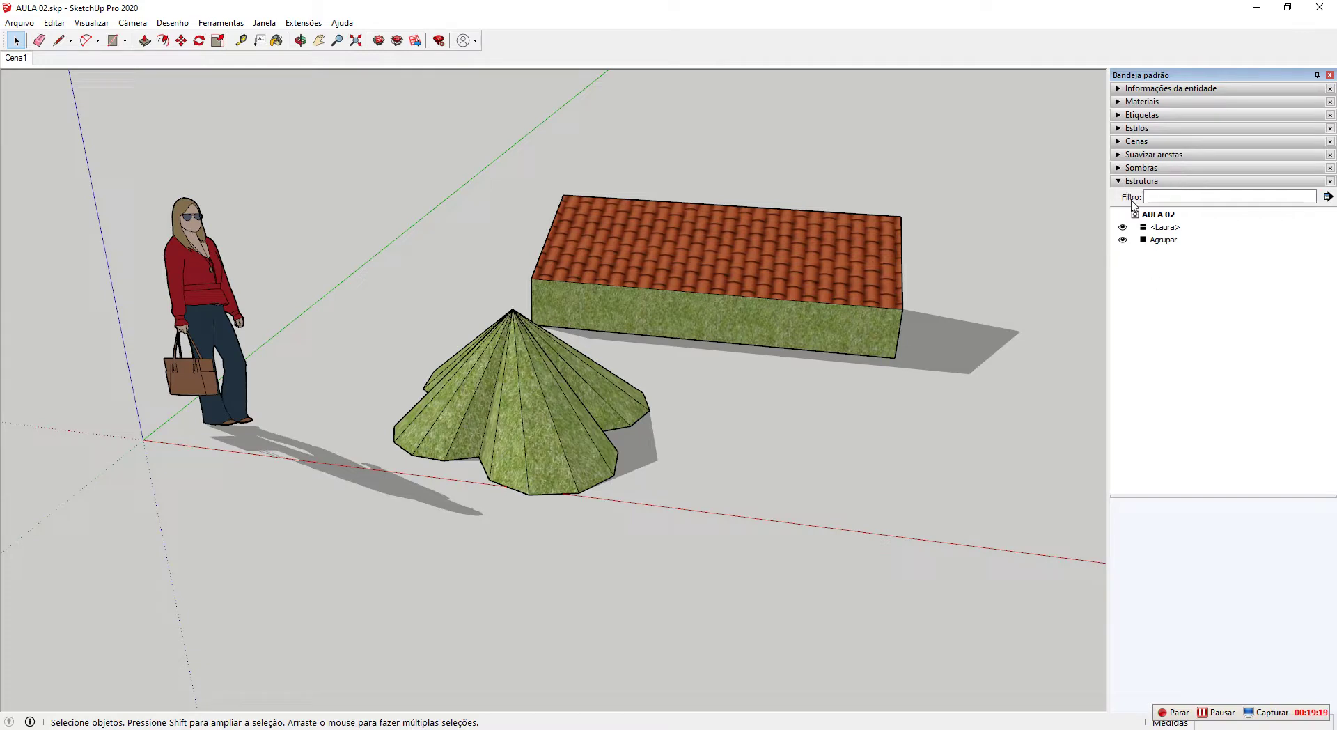
pyautogui.click(1168, 183)
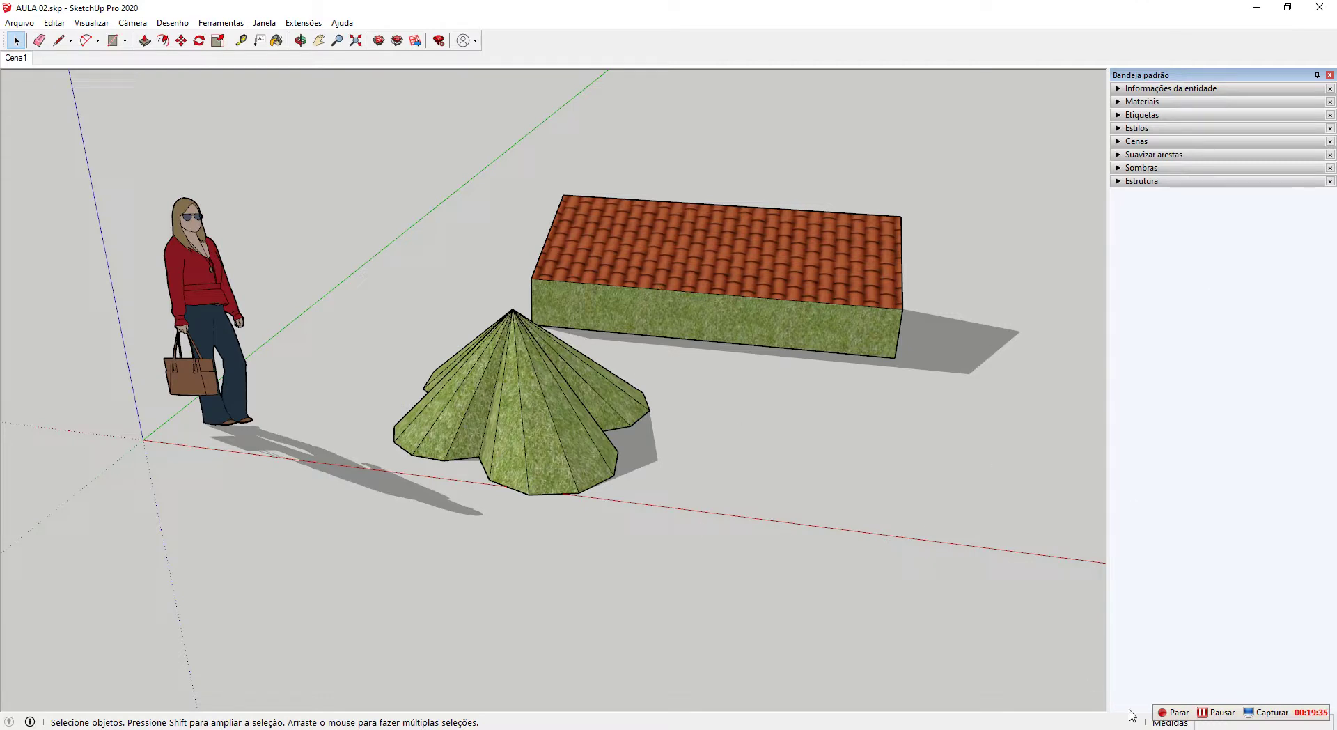
# Toggle the model's shadows in Sombras, leave them turned off, and collapse the section.
pyautogui.click(1156, 168)
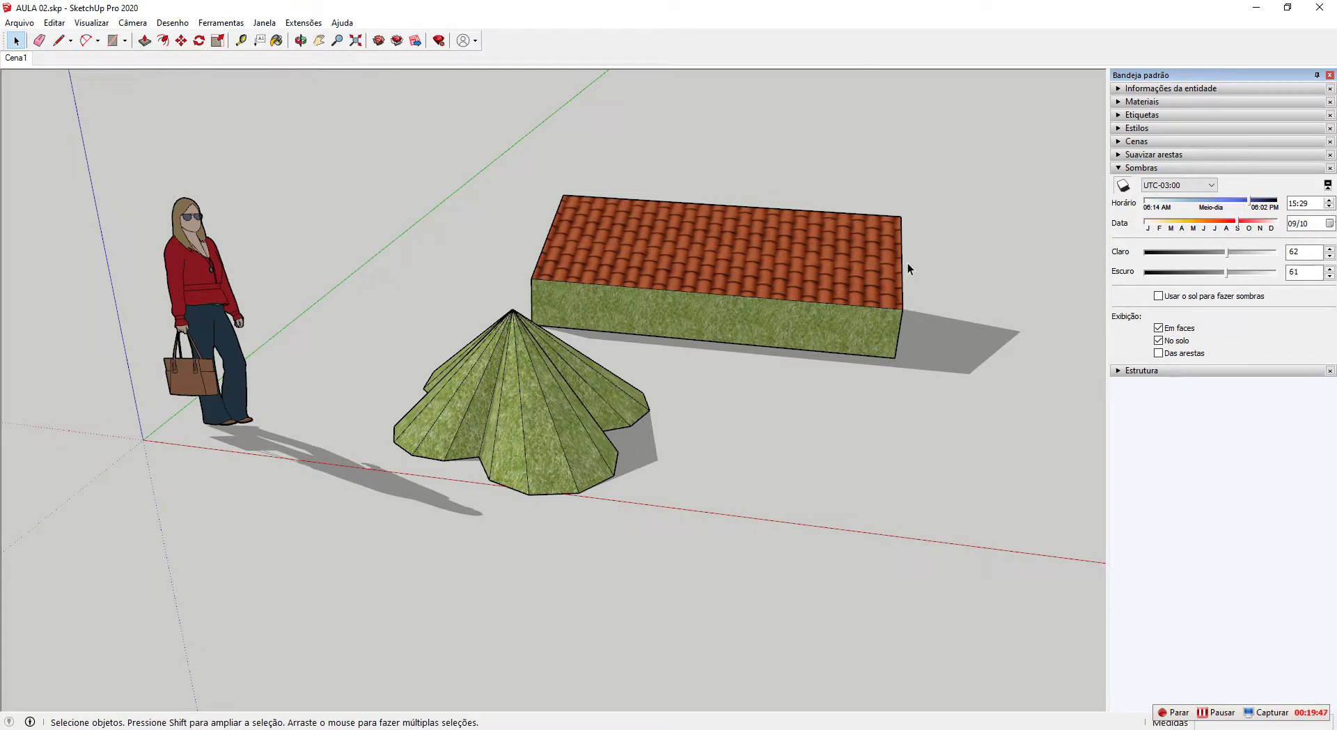
pyautogui.click(1123, 185)
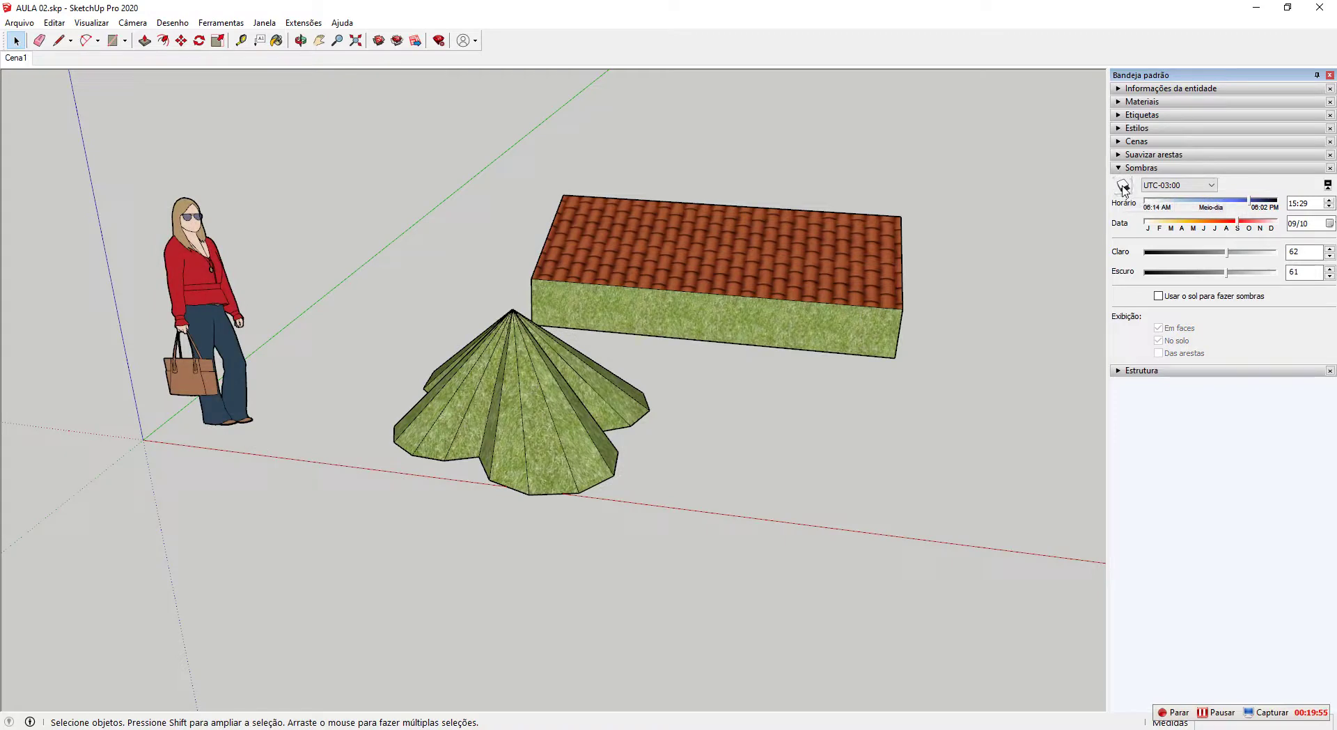
pyautogui.click(1123, 186)
pyautogui.click(1123, 185)
pyautogui.moveTo(720, 312); pyautogui.dragTo(691, 289, button='middle')
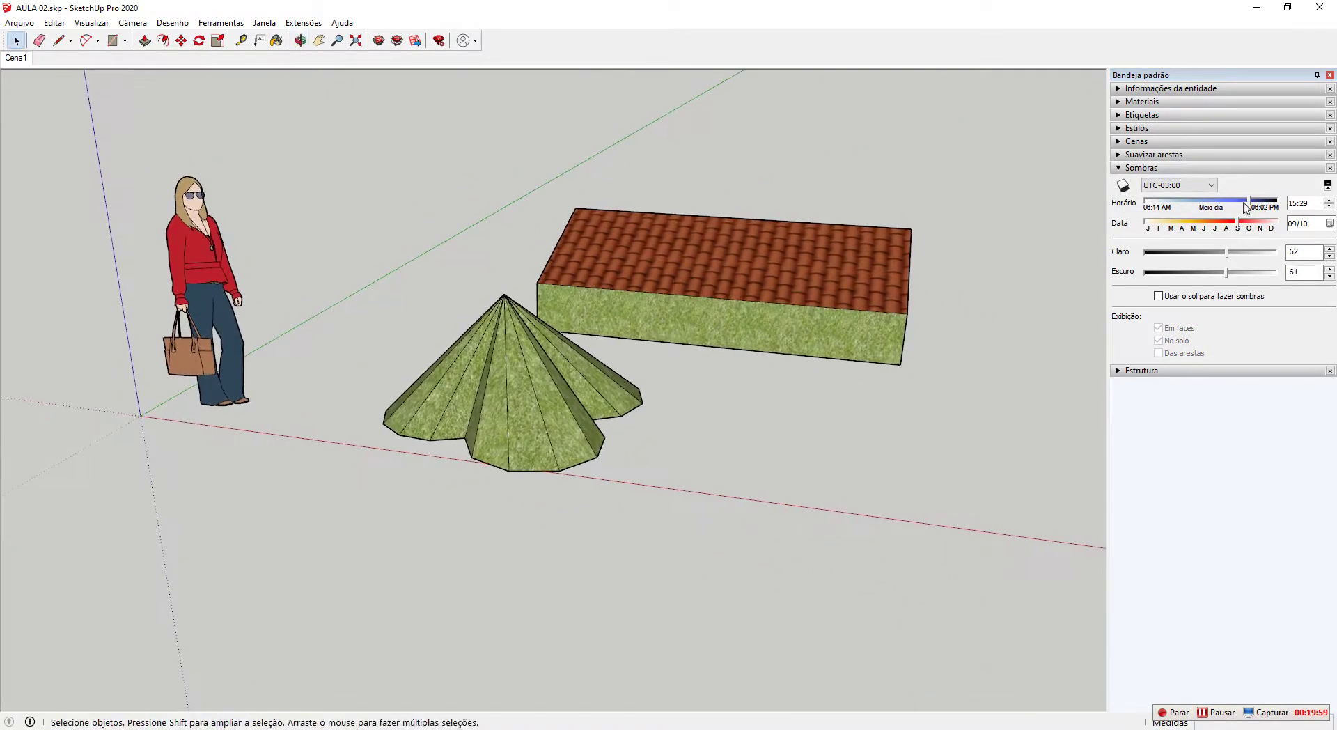
pyautogui.click(1250, 169)
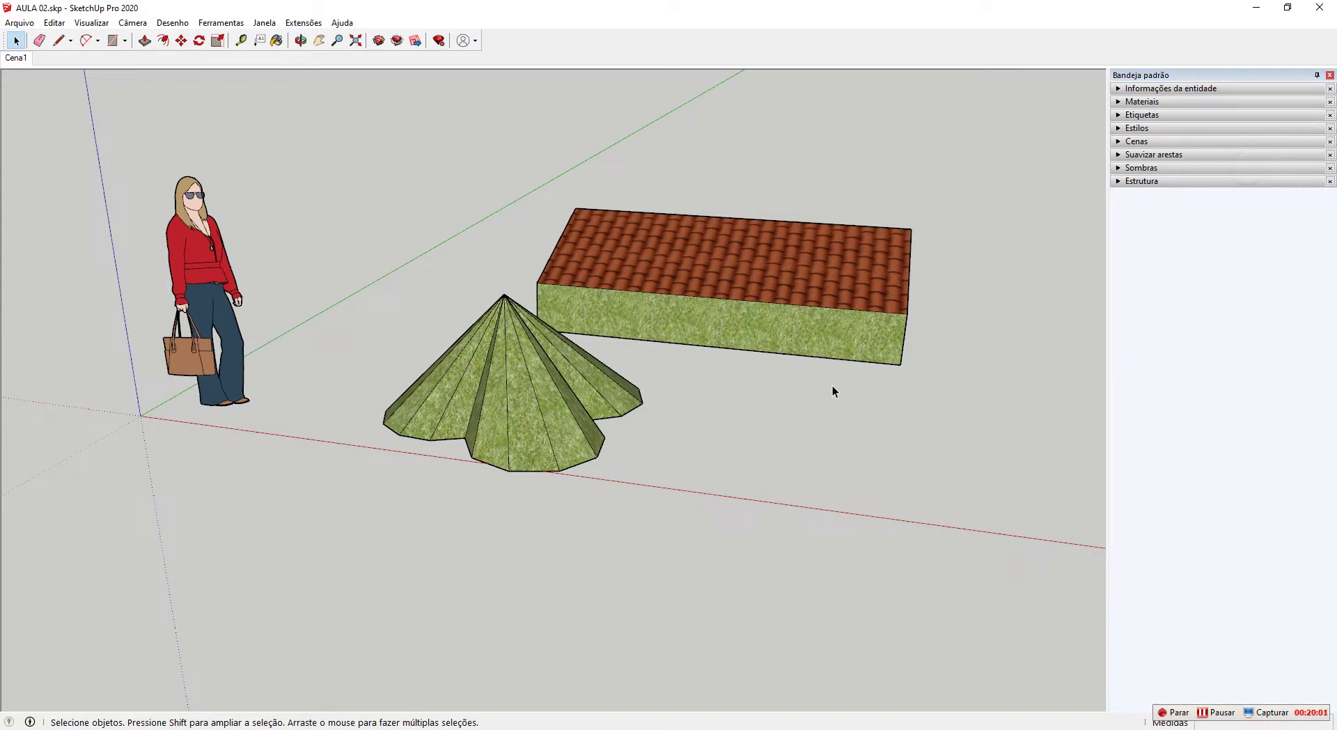